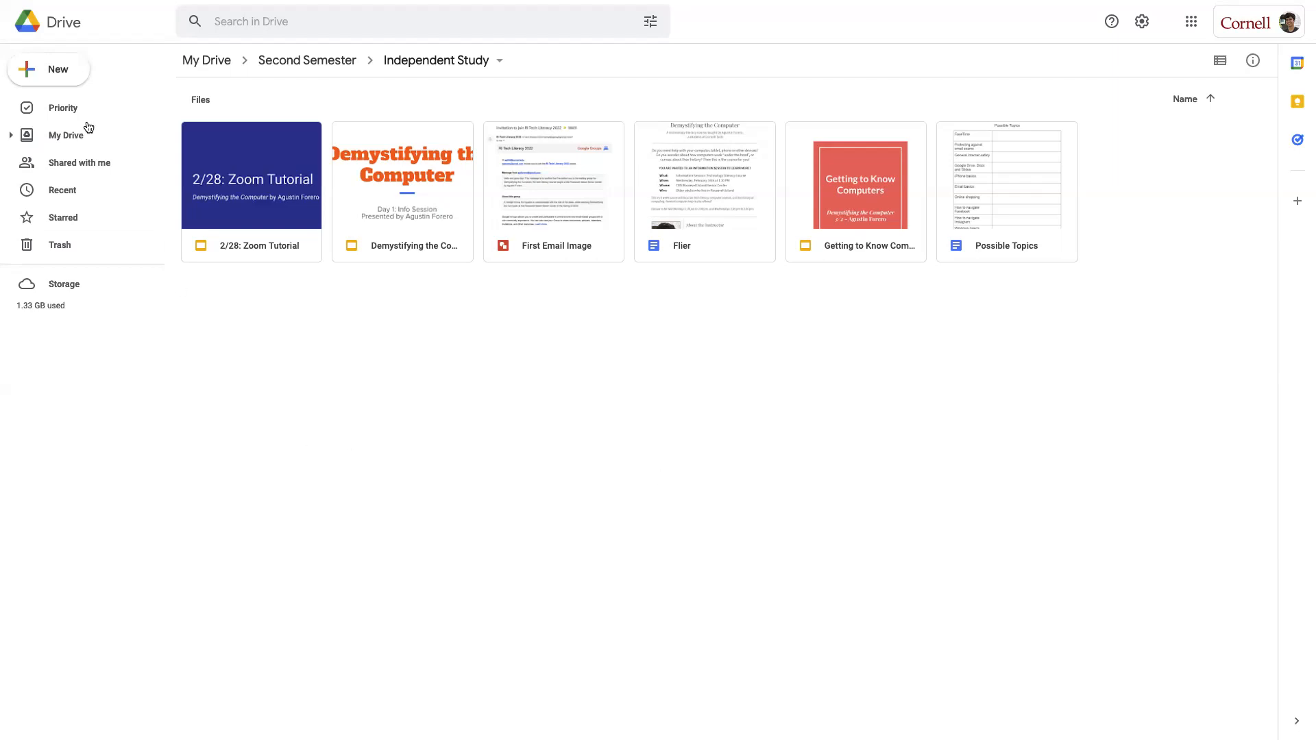
# Step: Create a blank Google Docs document in the Independent Study folder and set the font size to 36
pyautogui.click(59, 71)
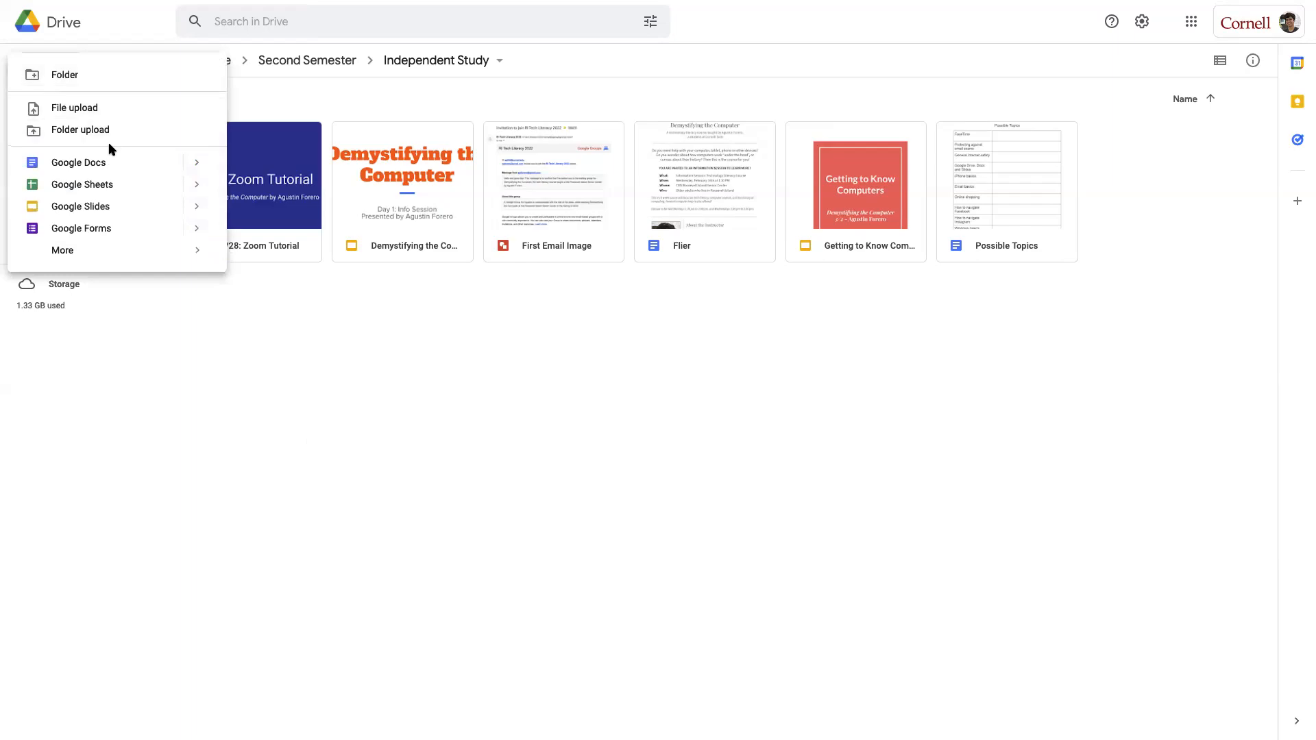
pyautogui.click(113, 160)
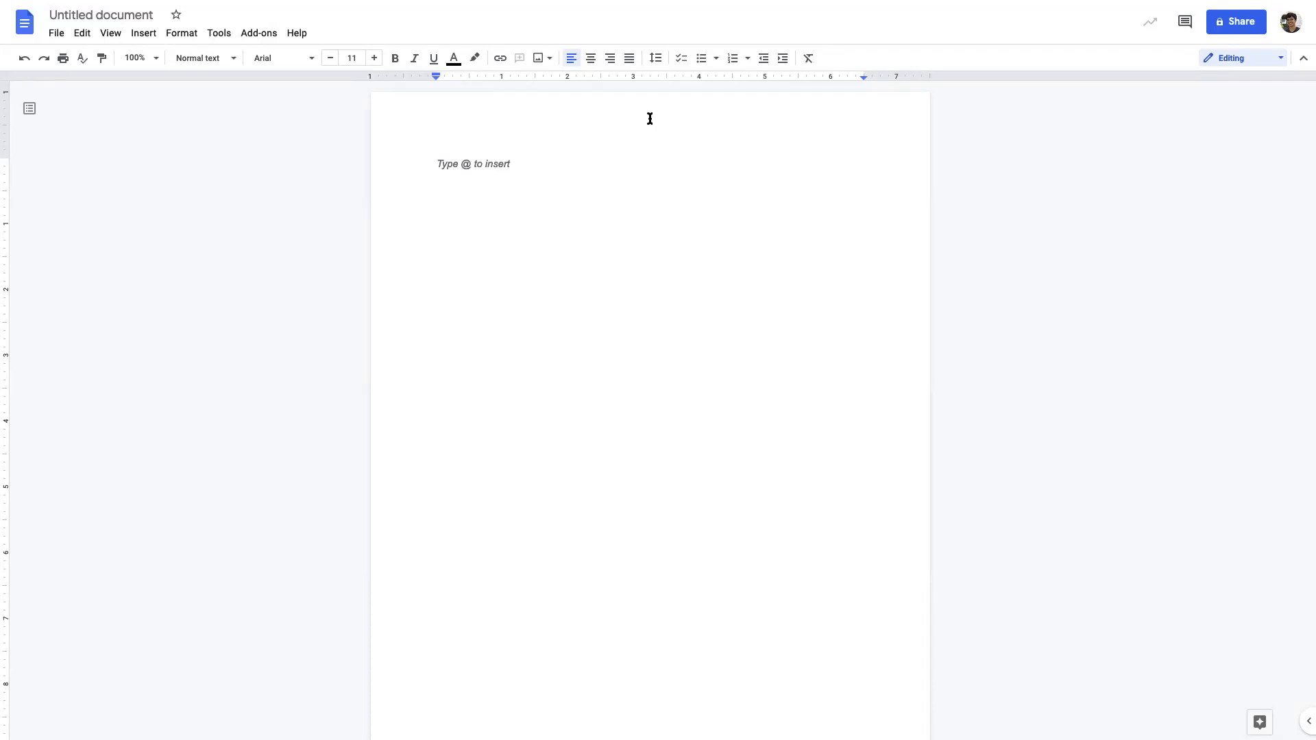
pyautogui.click(360, 58)
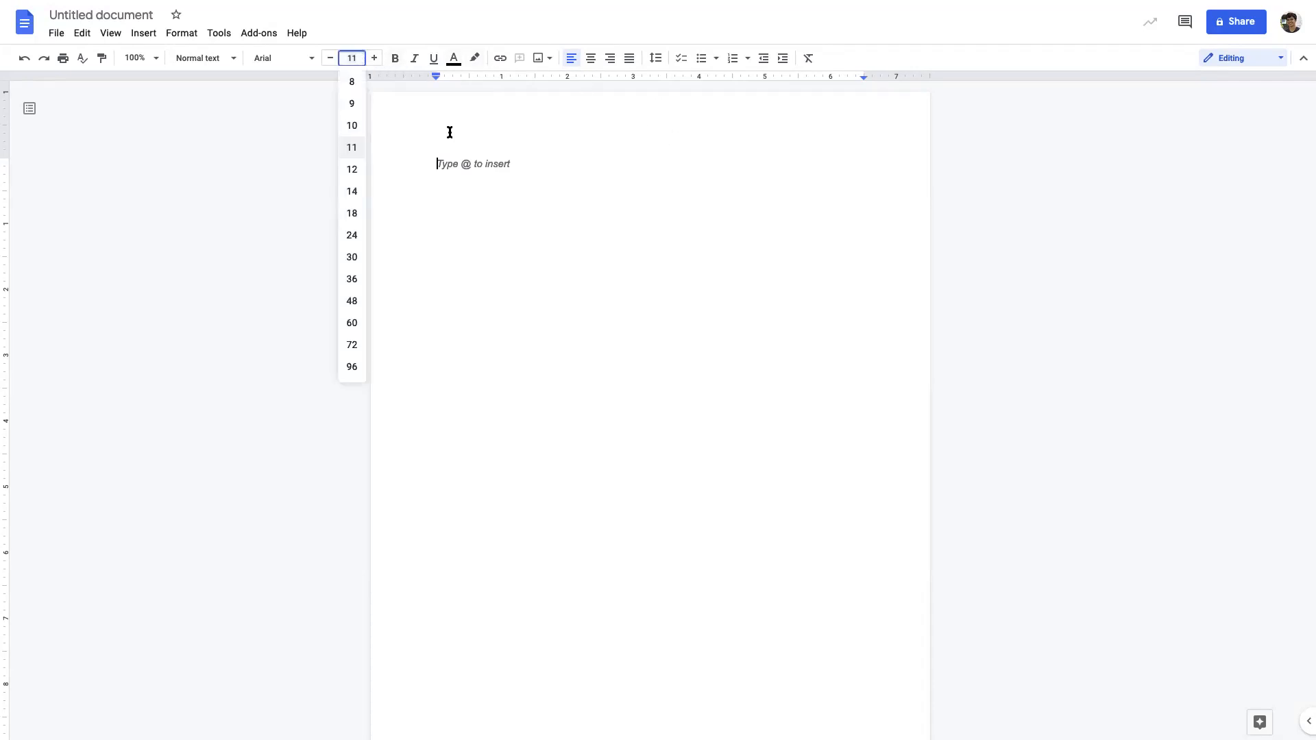
pyautogui.write('36')
pyautogui.press('Return')
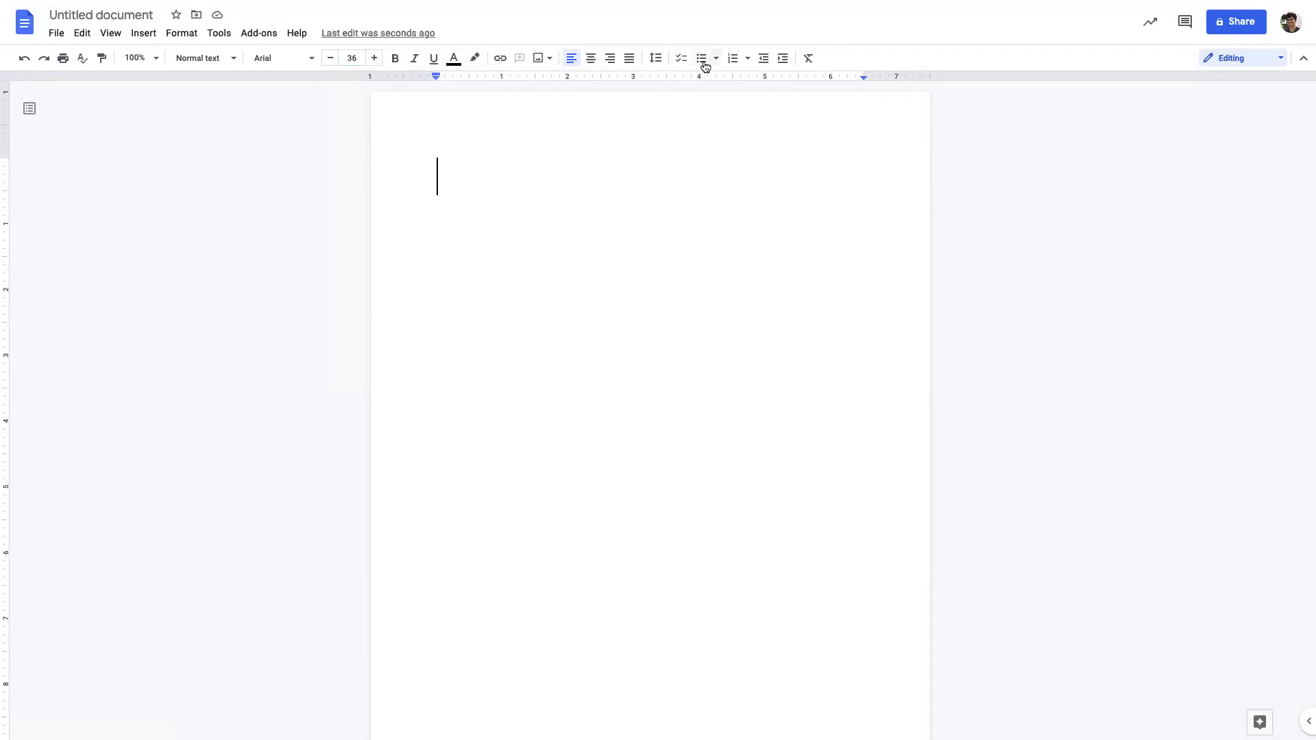
# Step: Start a numbered list with the items "Writing a paper", "Saving data" and "Sharing data", followed by an empty fourth item
pyautogui.click(730, 59)
pyautogui.write('Writo')
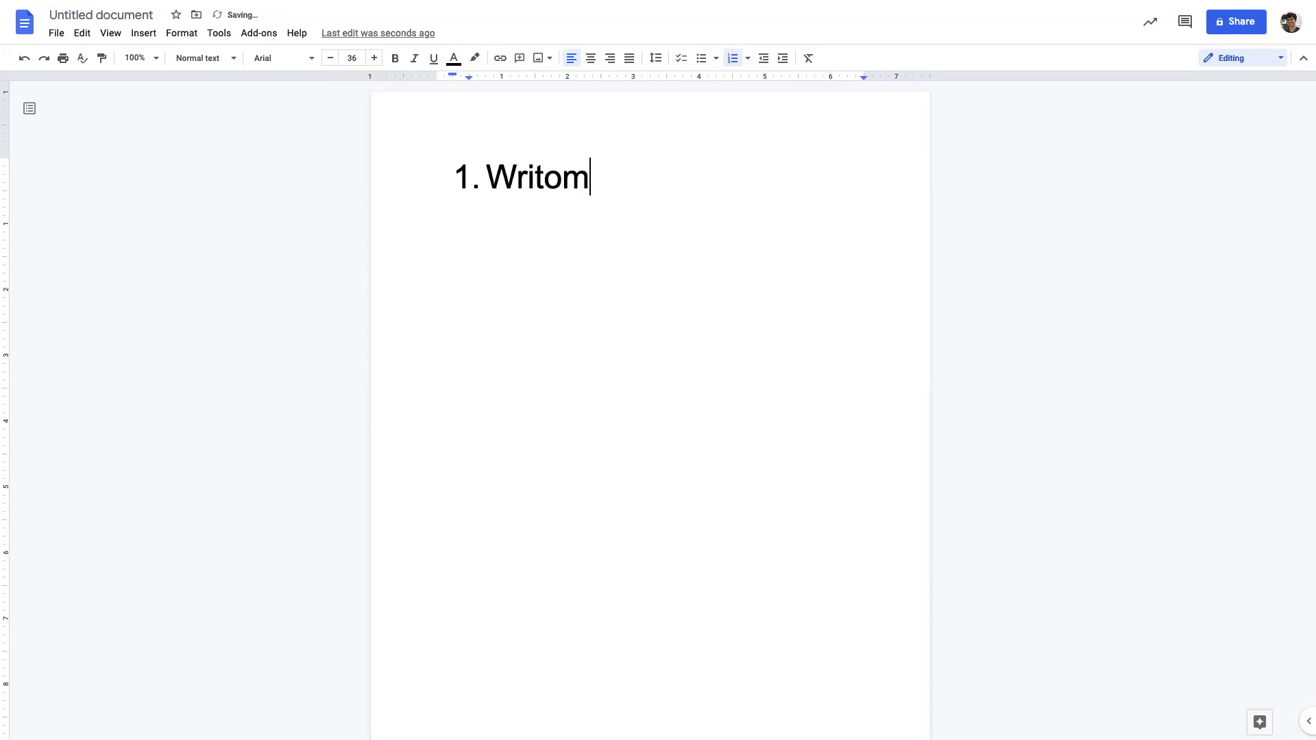
pyautogui.write('ing a ')
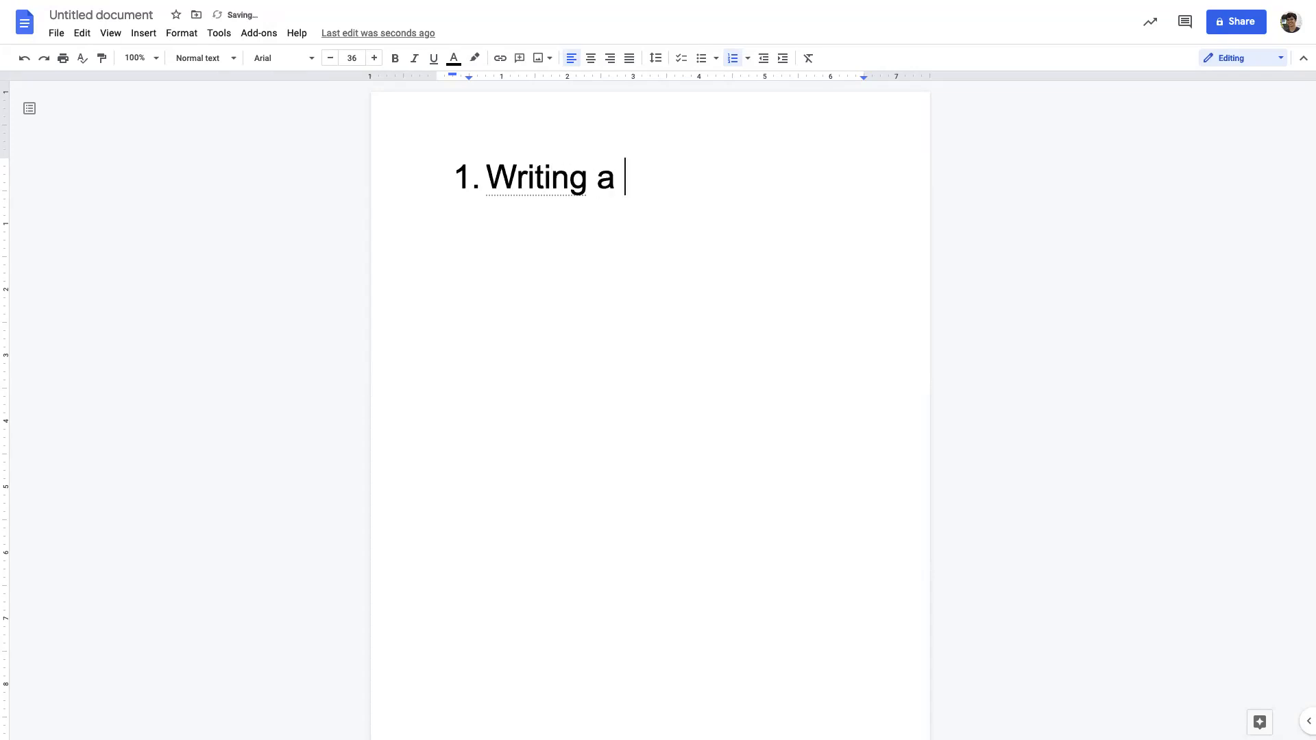
pyautogui.write('paper')
pyautogui.press('Return')
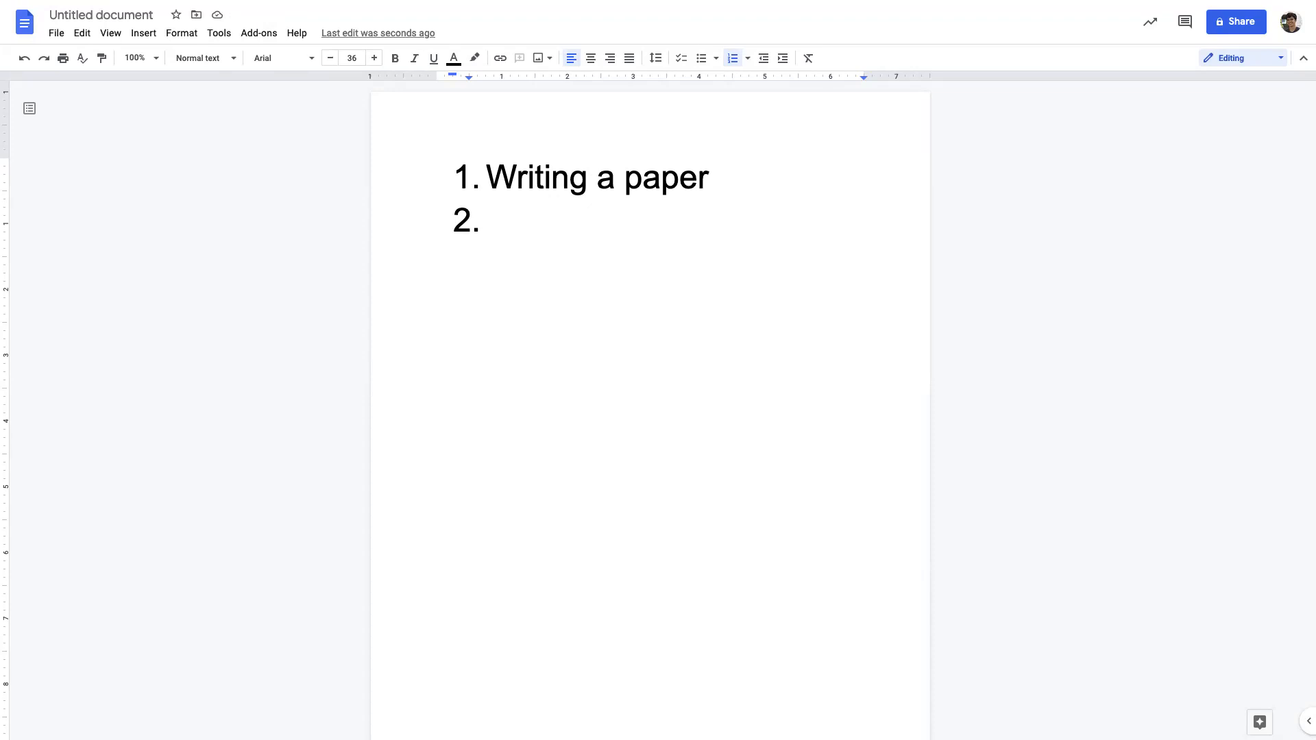
pyautogui.write('Saving data')
pyautogui.press('Return')
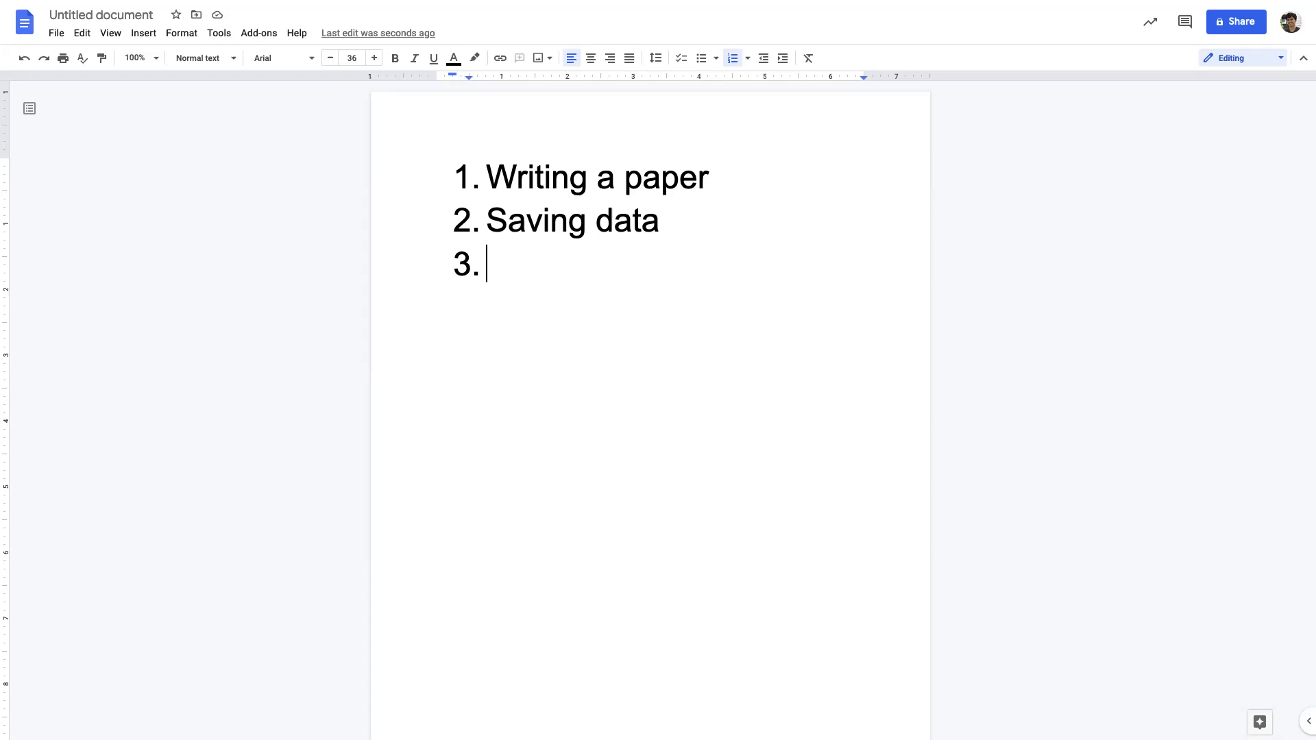
pyautogui.write('Sharing data')
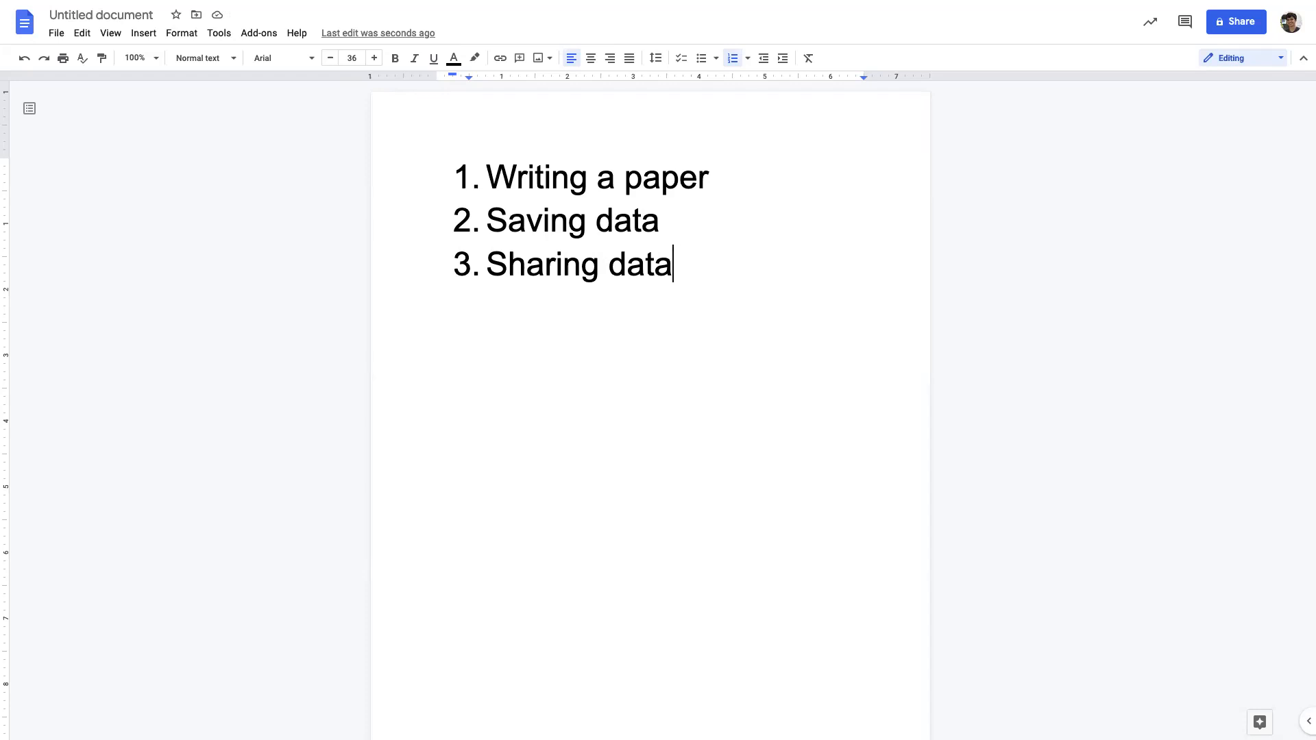
pyautogui.press('Return')
# Step: Search the web for "powerpoint" in a new browser tab and look through the enlarged image results showing PowerPoint screenshots
pyautogui.press('super+t')
pyautogui.write('powerpoint')
pyautogui.press('Return')
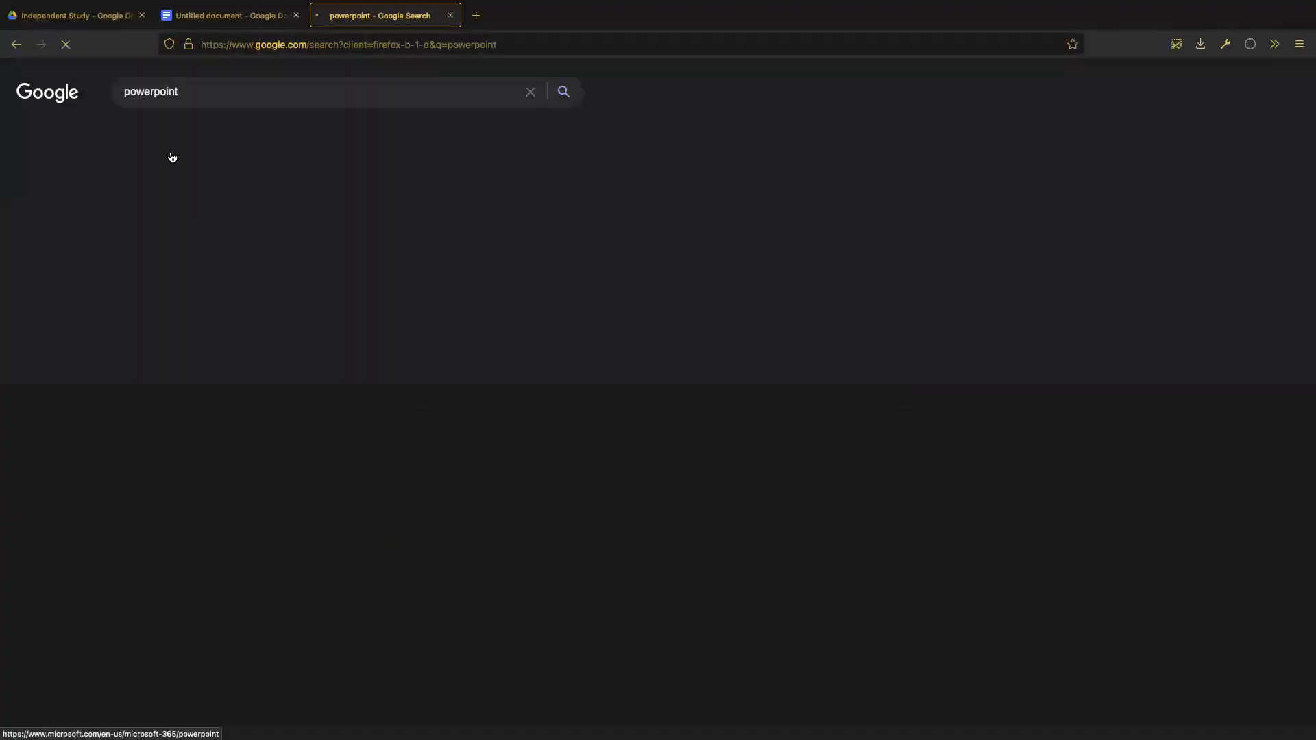
pyautogui.click(291, 130)
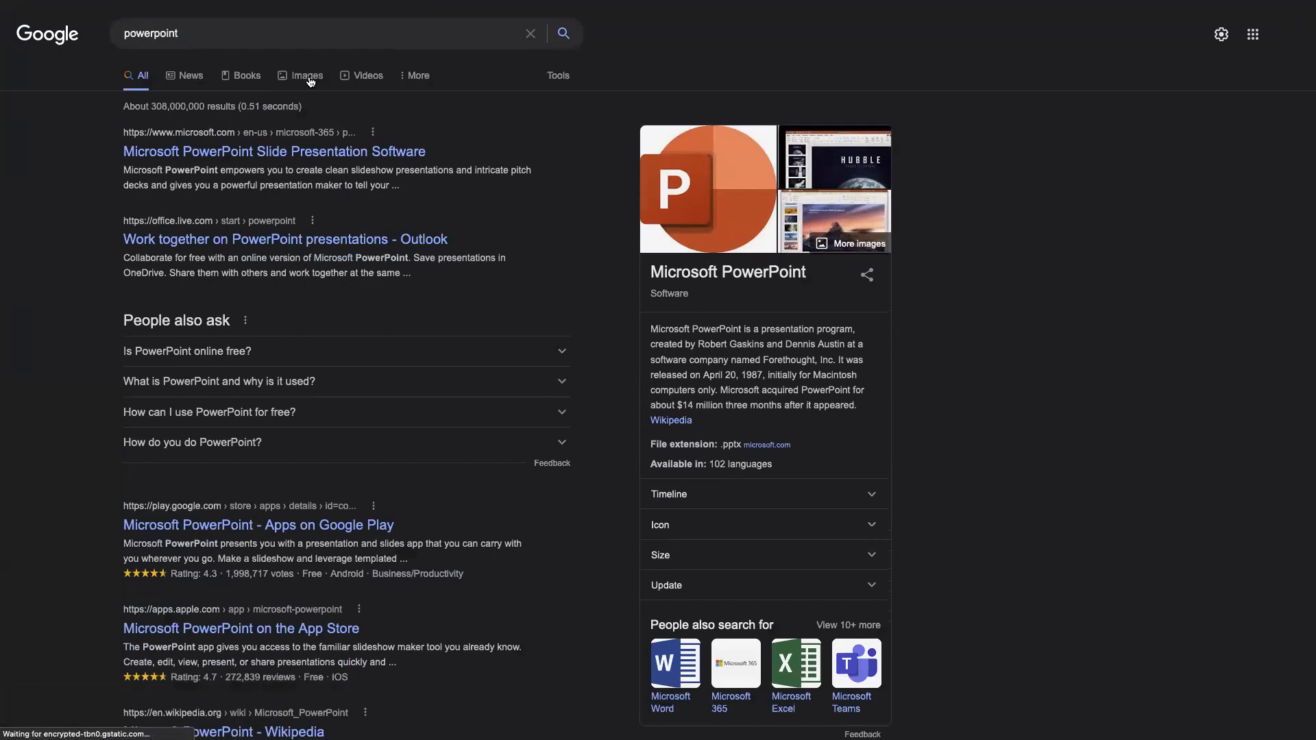
pyautogui.click(309, 77)
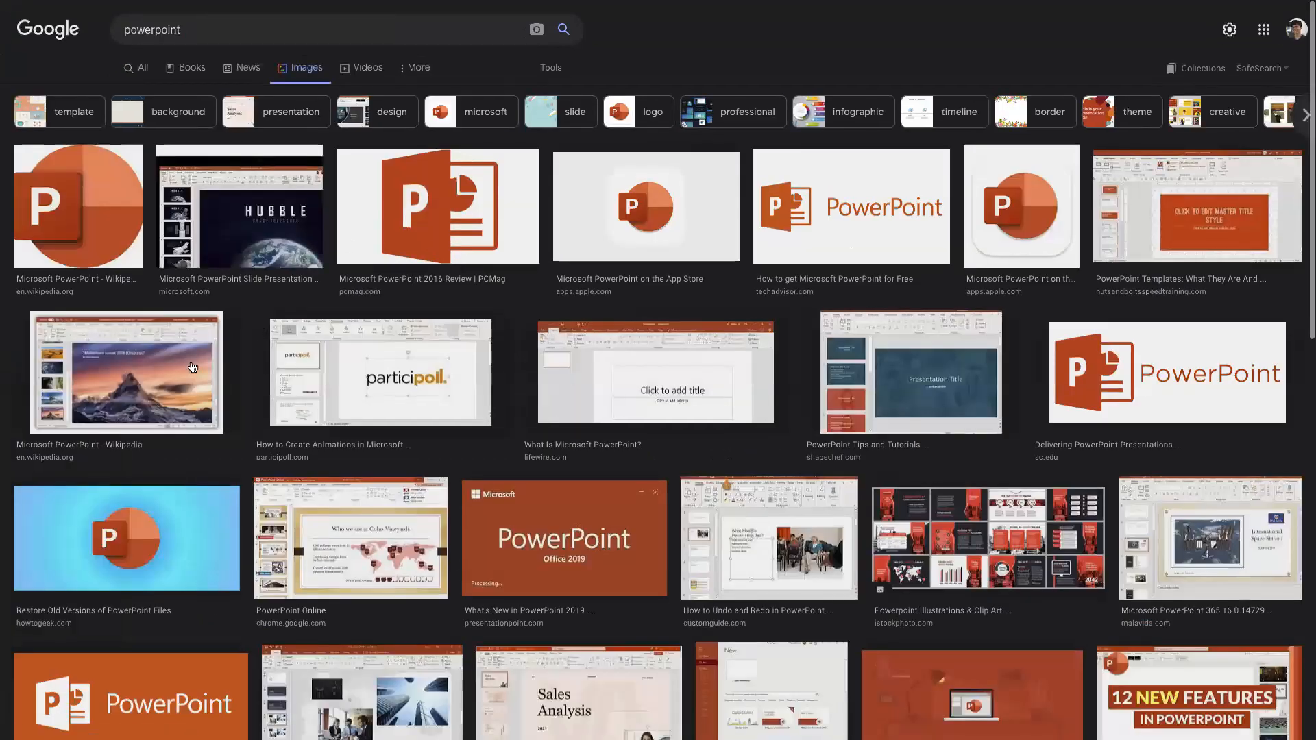
pyautogui.click(193, 367)
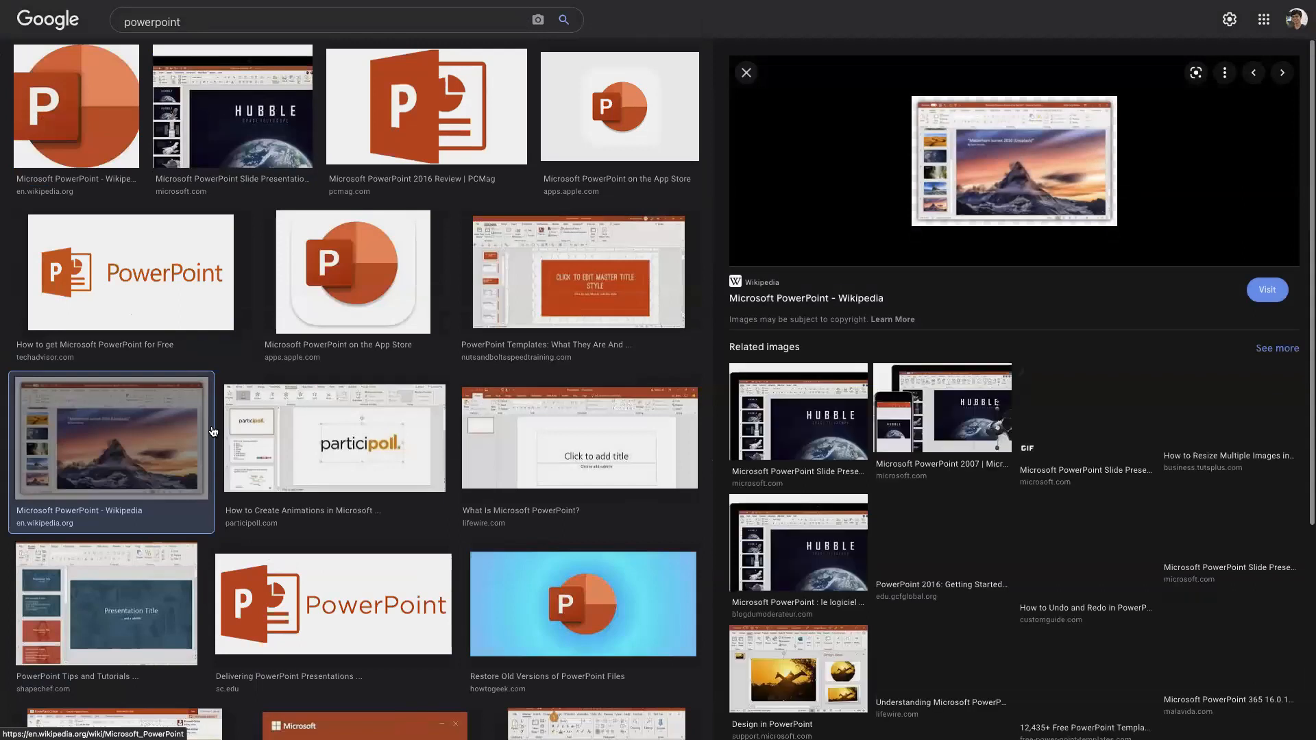
pyautogui.press('Right')
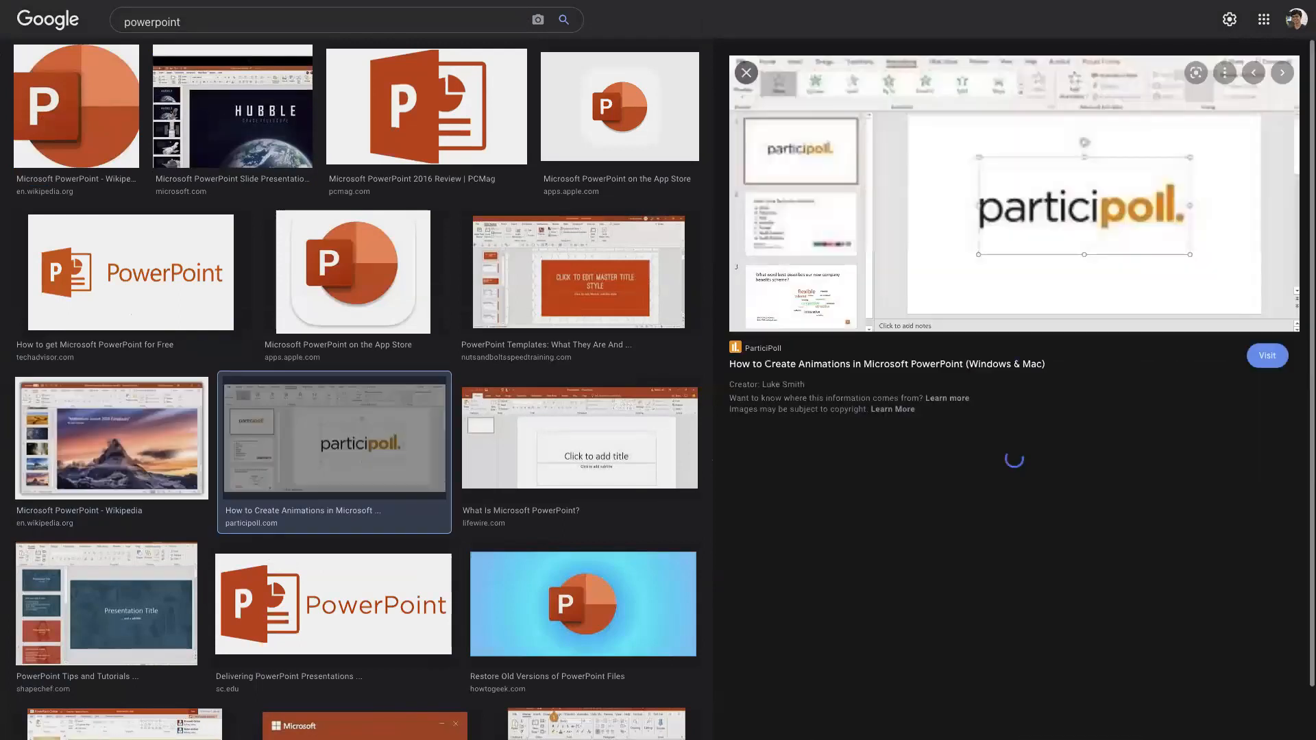
pyautogui.press('Right')
pyautogui.press('Right')
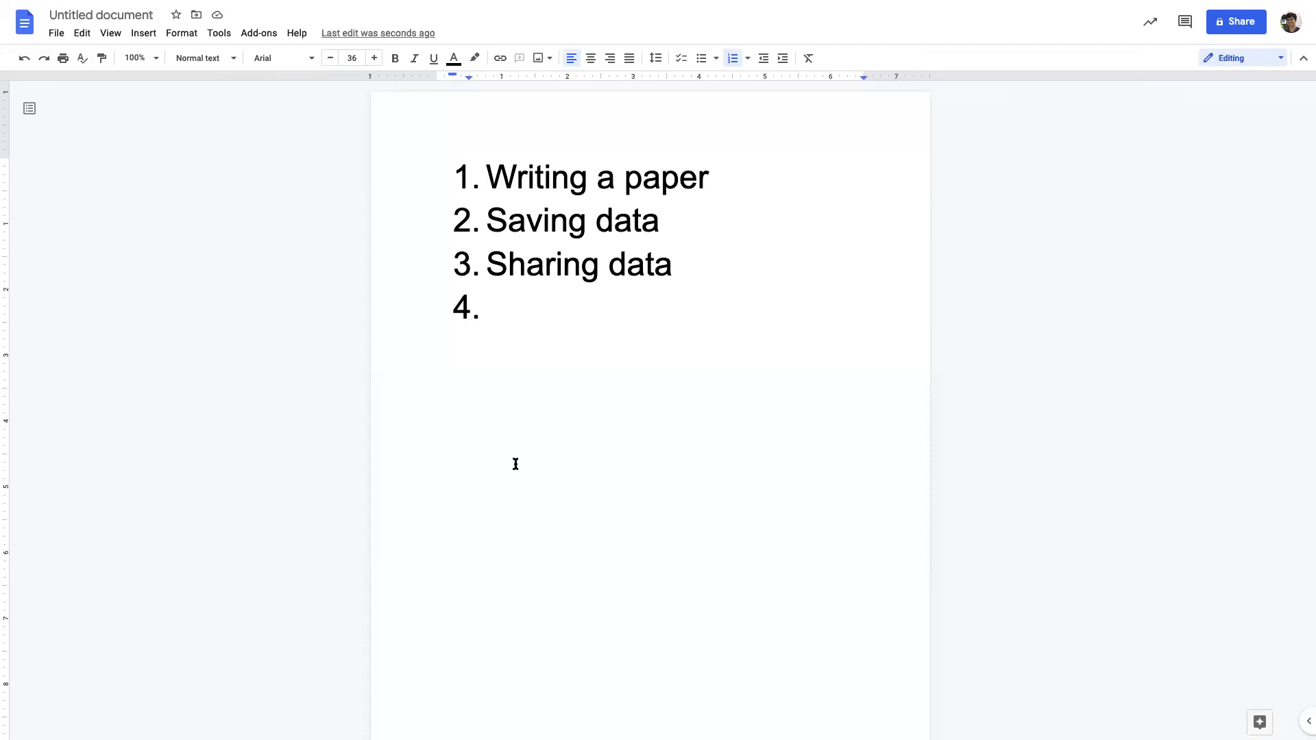
pyautogui.write('Cool animati')
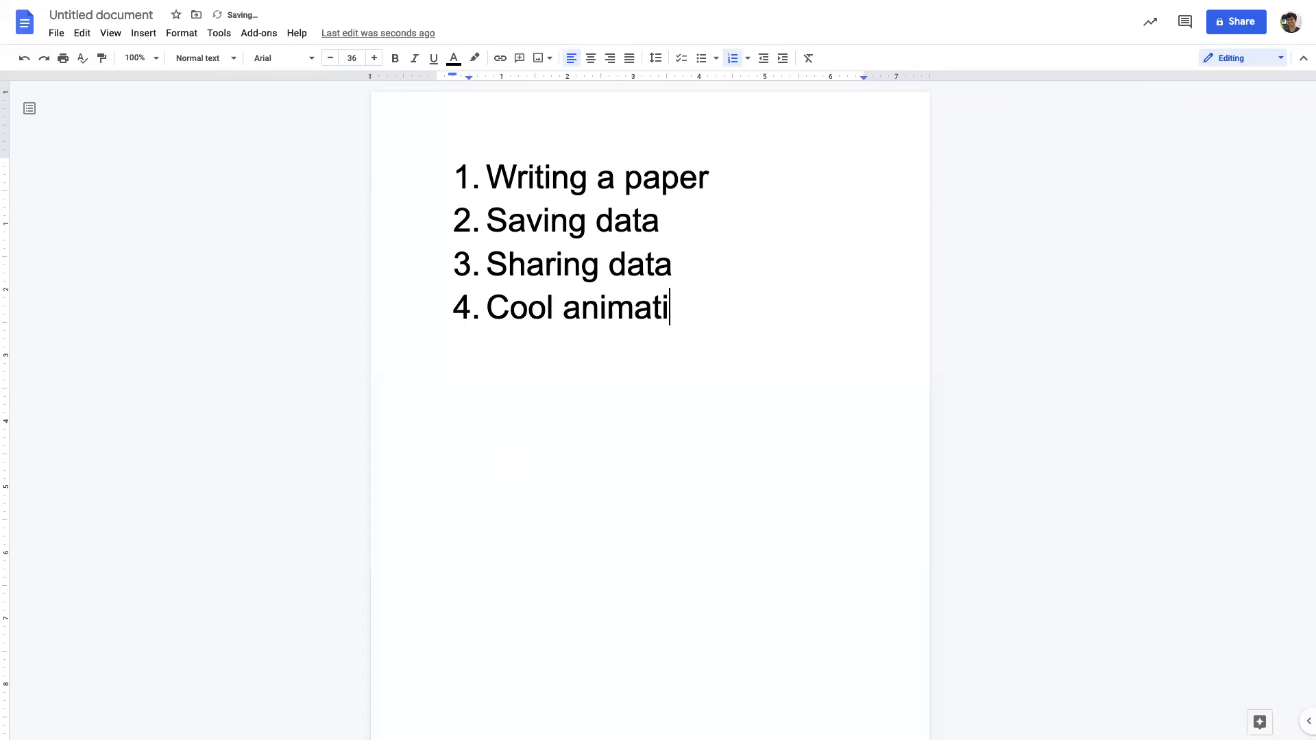
pyautogui.hotkey('ctrl', 'BackSpace')
pyautogui.hotkey('ctrl', 'BackSpace')
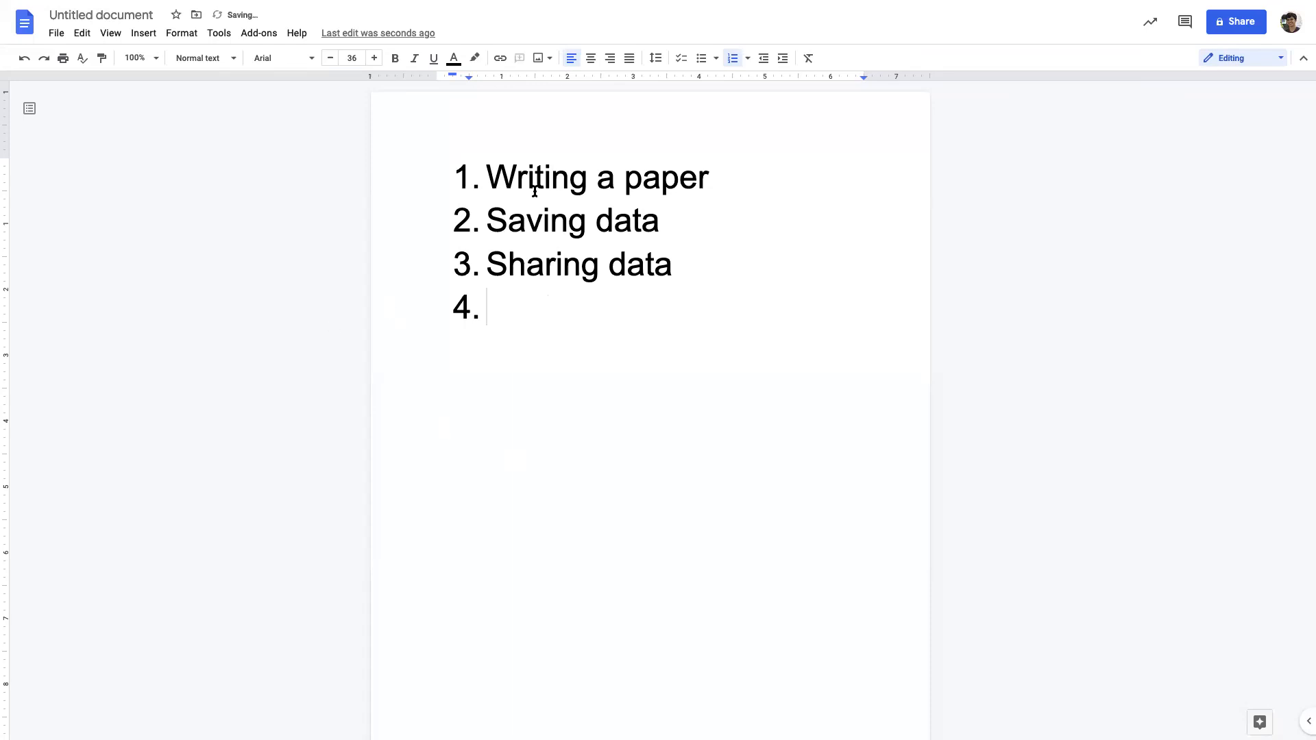
# Step: Insert "Microsoft Word:" as the first list item and indent the three existing entries as sub-items beneath it
pyautogui.click(488, 177)
pyautogui.press('Return')
pyautogui.press('Up')
pyautogui.write('Docs')
pyautogui.write('Microsoft Word')
pyautogui.write(':')
pyautogui.press('Down')
pyautogui.hotkey('shift', 'Down')
pyautogui.hotkey('shift', 'Down')
pyautogui.press('Tab')
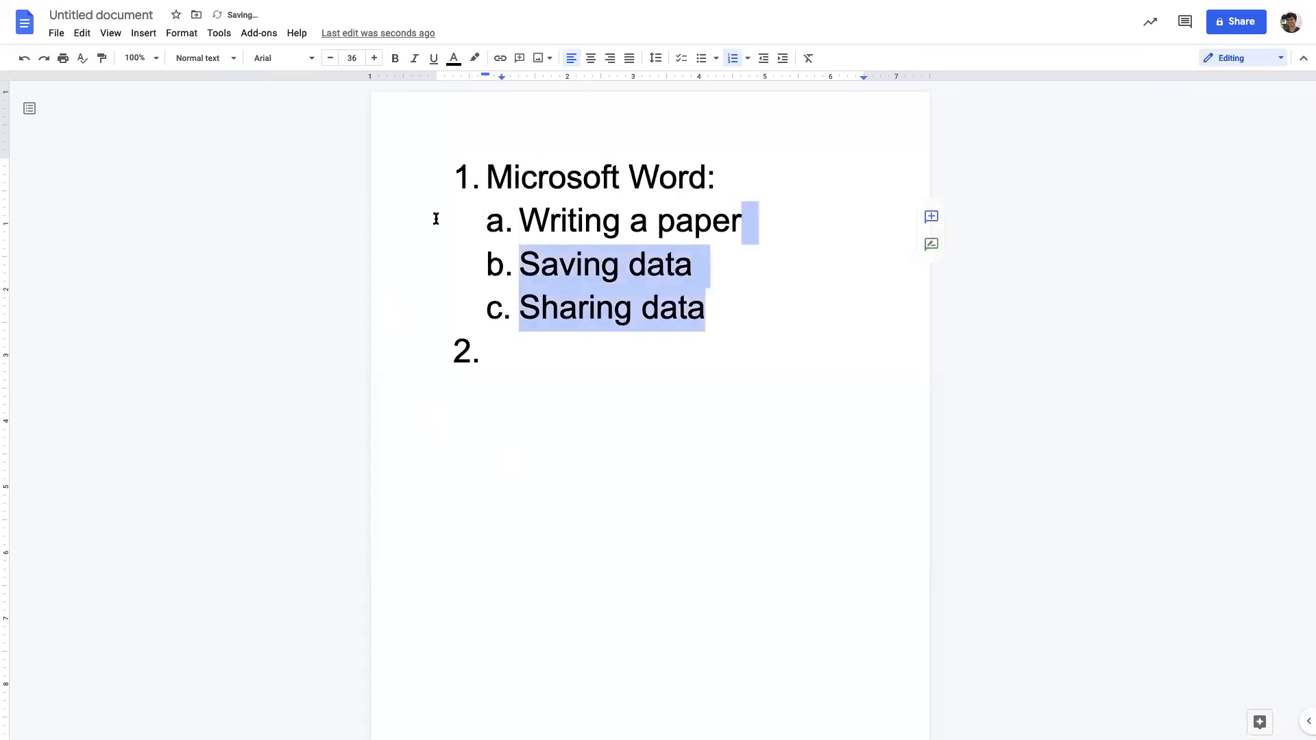
# Step: Add "Microsoft PowerPoint:" as the second list item with sub-items "Cool animations" and "Great way to convey information"
pyautogui.click(541, 359)
pyautogui.write('Microsoft PowerPoint:')
pyautogui.press('Return')
pyautogui.press('Tab')
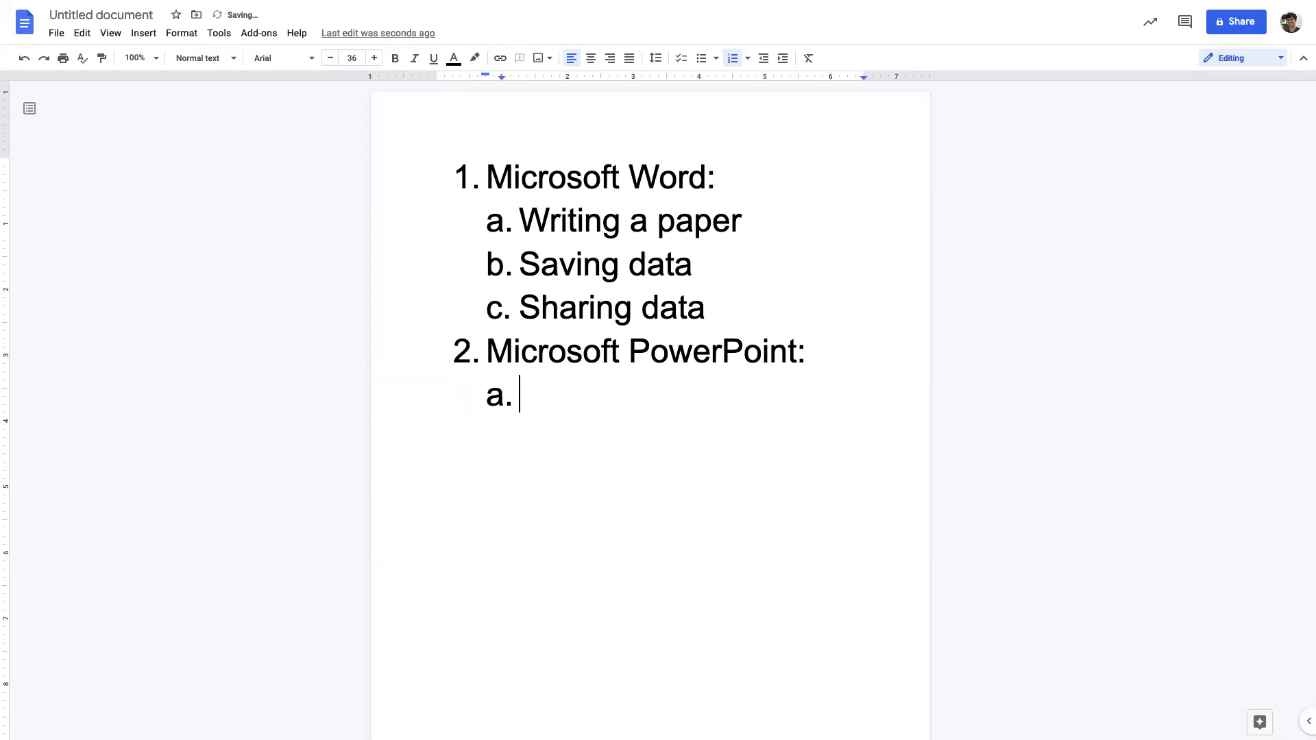
pyautogui.write('Cool animations')
pyautogui.press('Return')
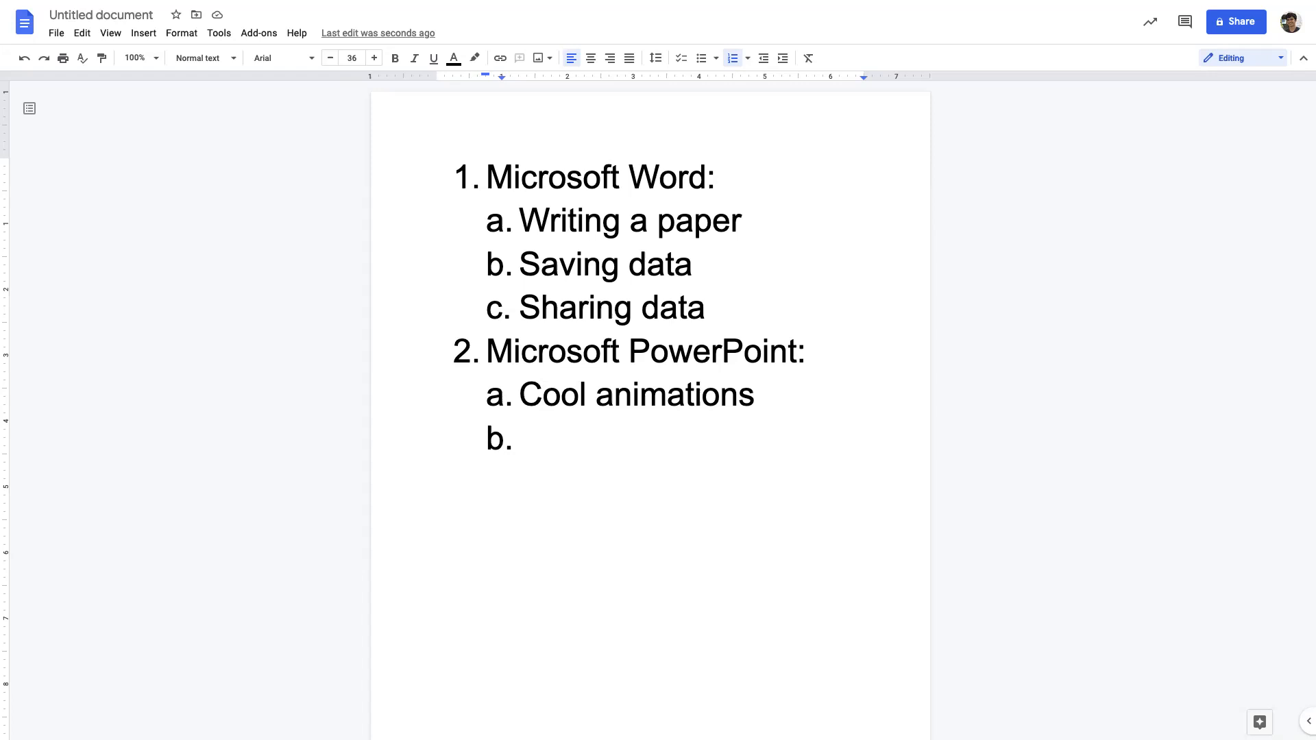
pyautogui.write('Great way to')
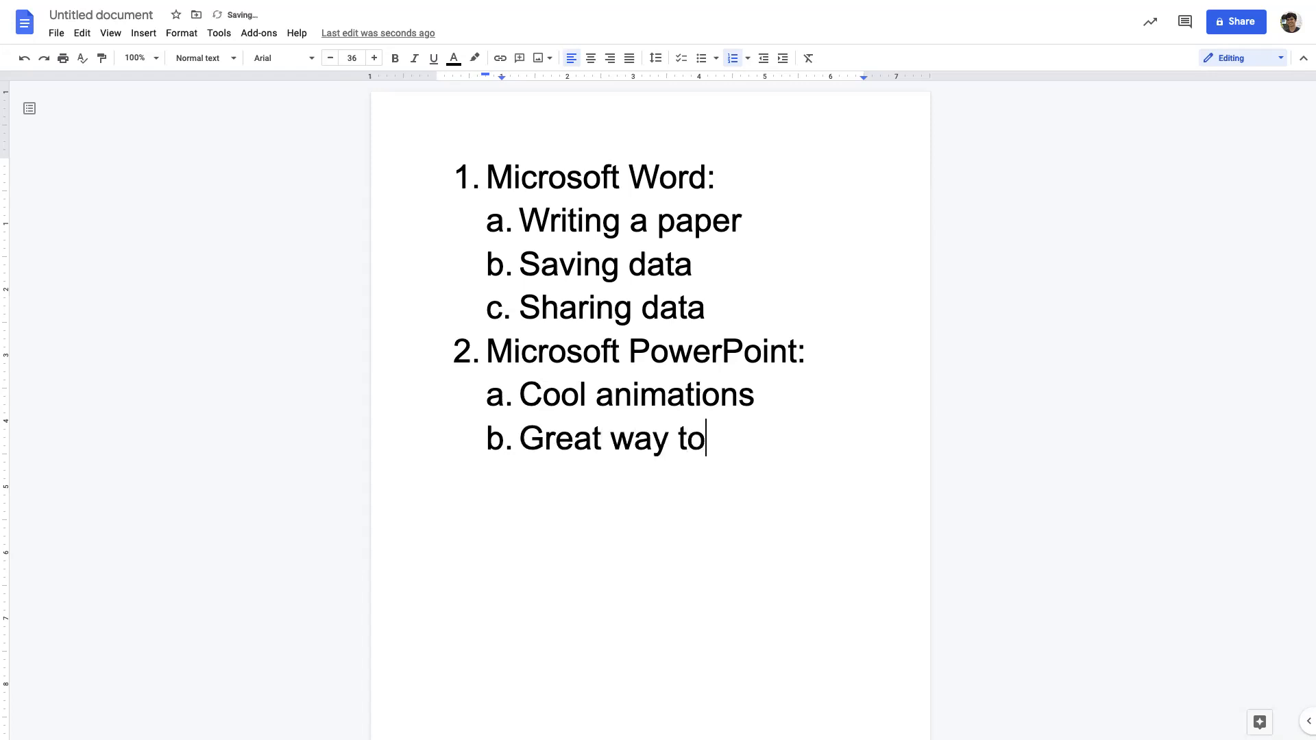
pyautogui.write(' convey information')
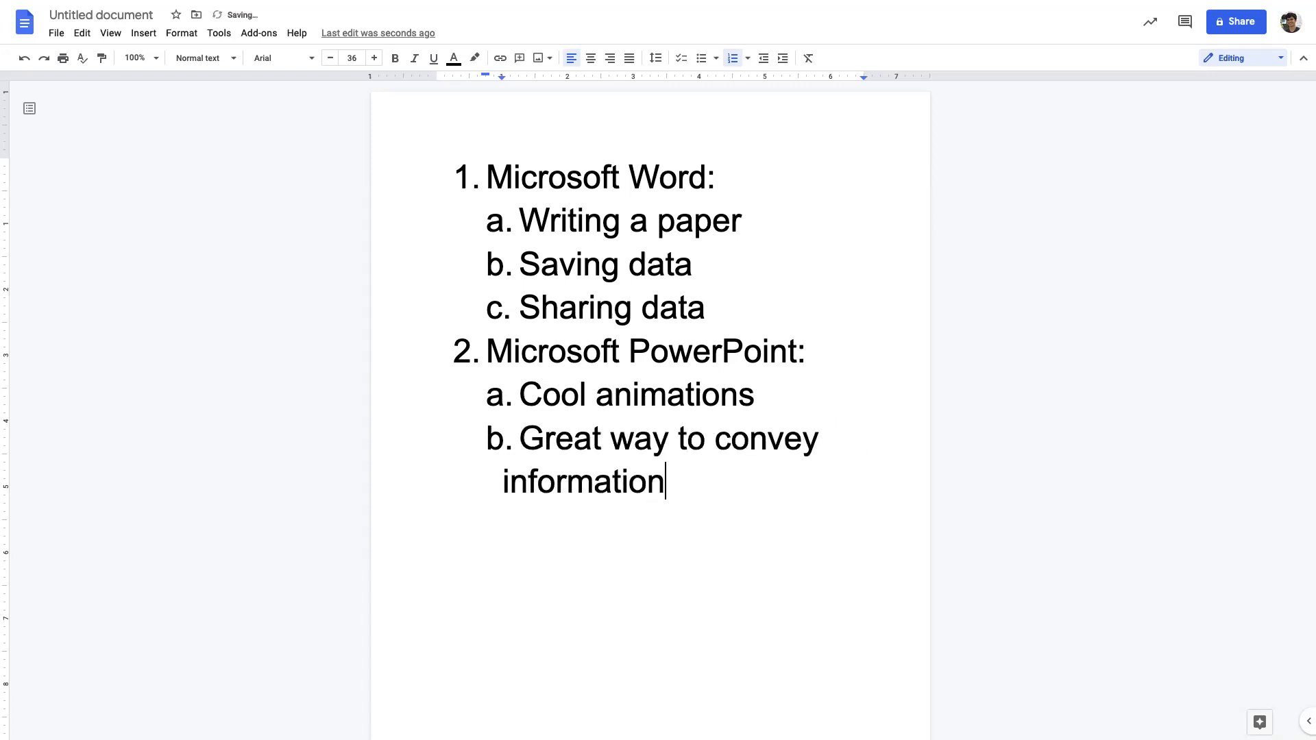
# Step: Add "Microsoft Excel:" as the third main list item and start an indented sub-item under it
pyautogui.press('Return')
pyautogui.hotkey('shift', 'Tab')
pyautogui.write('Micor')
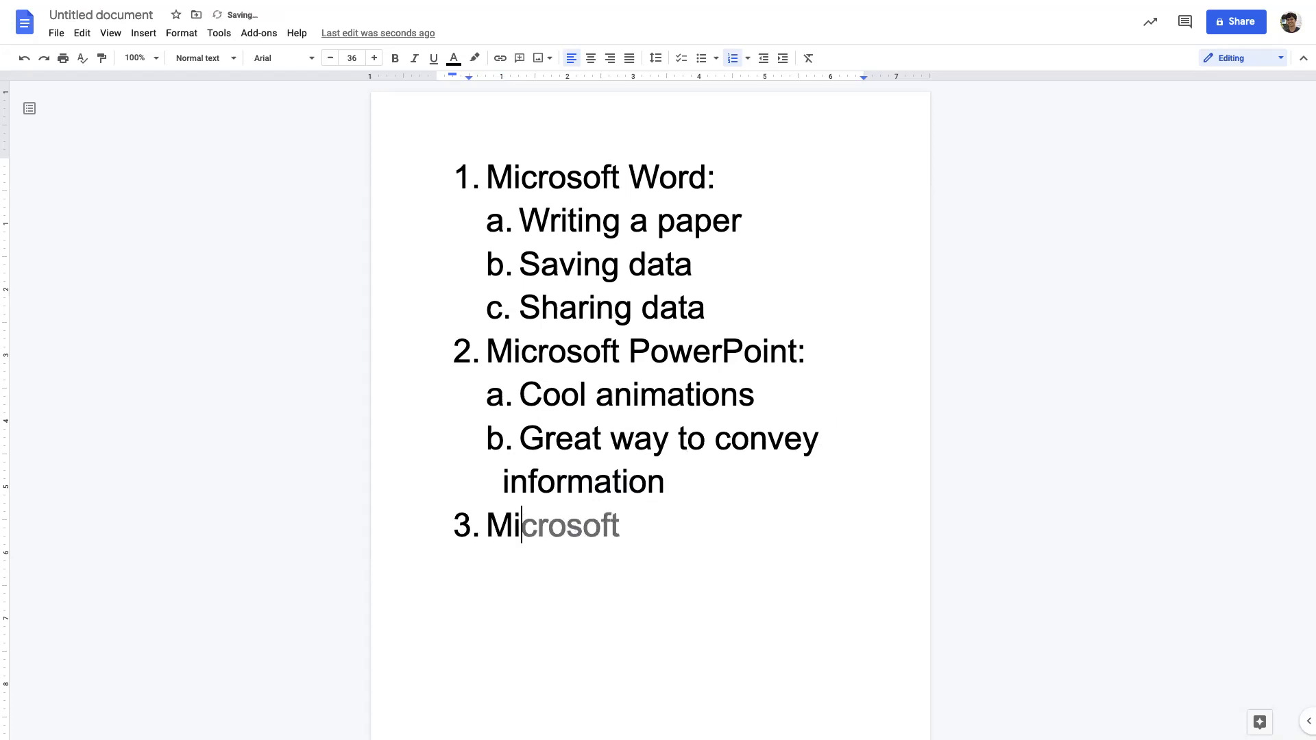
pyautogui.press('BackSpace')
pyautogui.press('BackSpace')
pyautogui.write('rofso')
pyautogui.press('BackSpace')
pyautogui.press('BackSpace')
pyautogui.press('BackSpace')
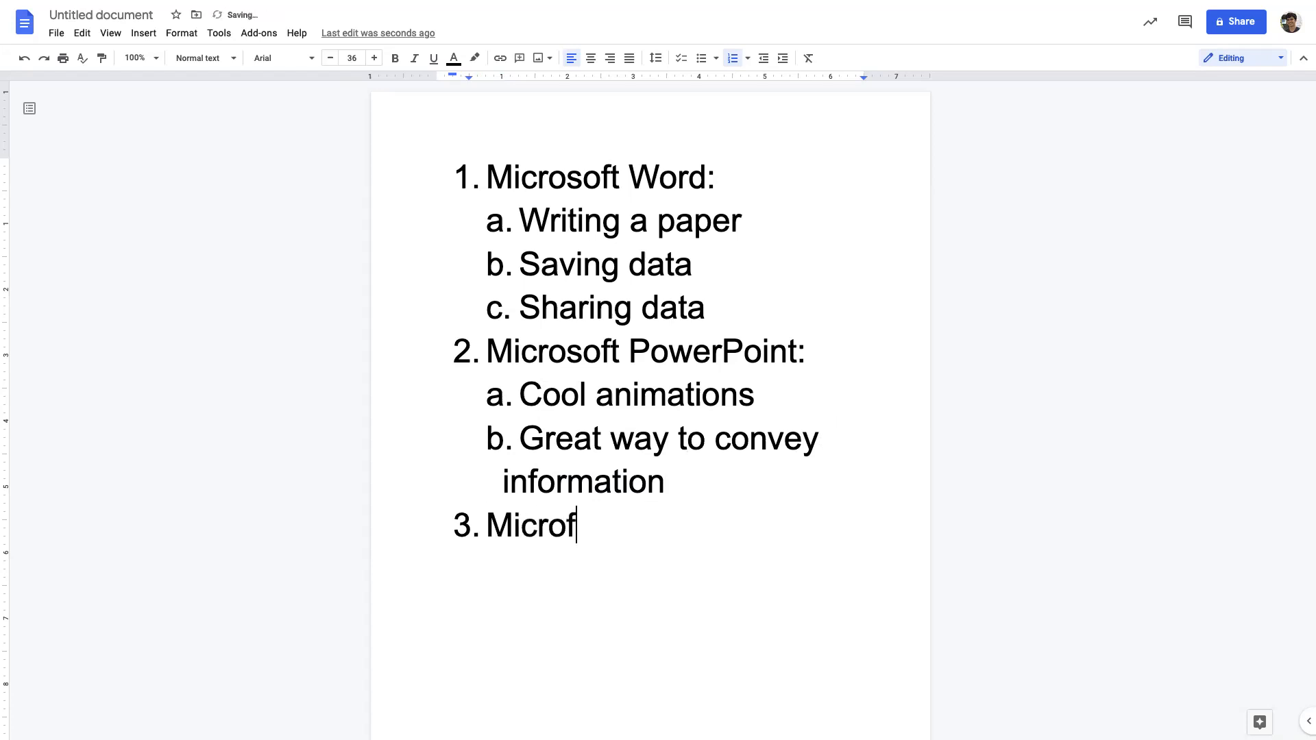
pyautogui.write('soft Exce')
pyautogui.press('BackSpace')
pyautogui.write('cel:')
pyautogui.press('Return')
pyautogui.press('Tab')
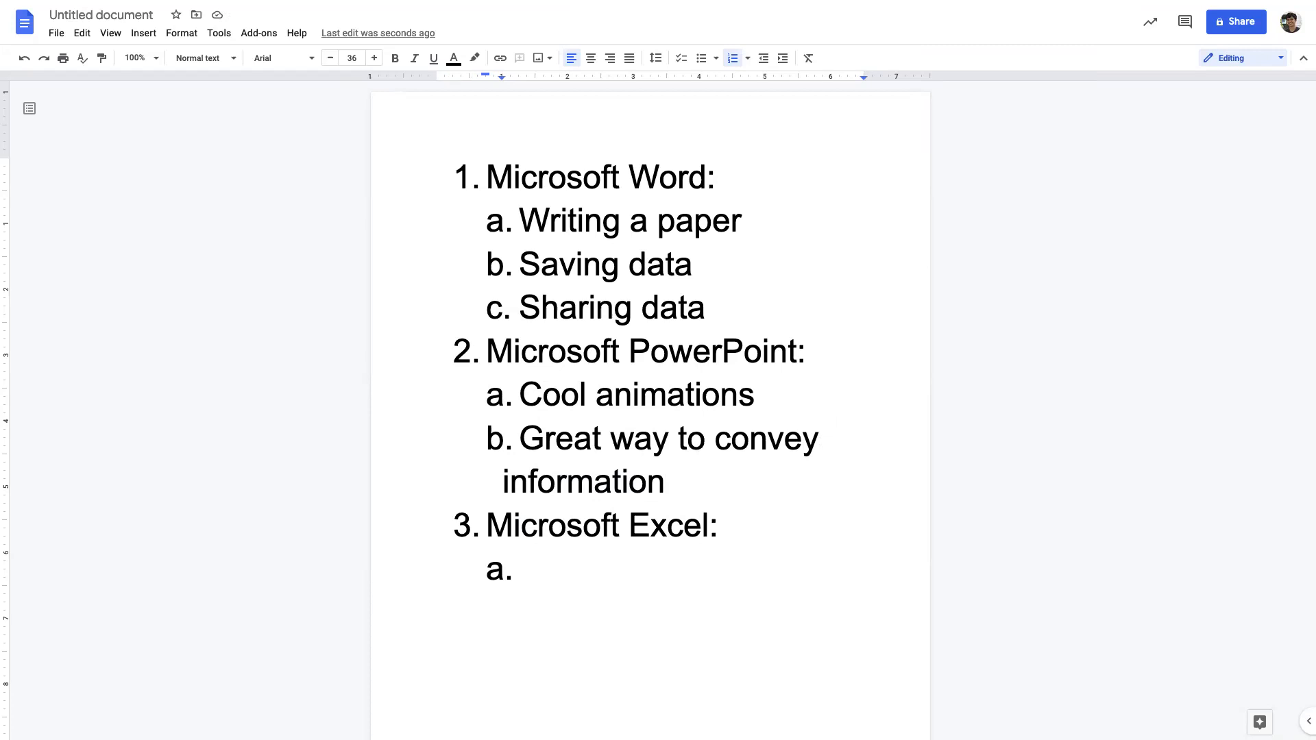
# Step: Fill in the Microsoft Excel sub-items "Spreadsheets", "Managing finances/budgets" and "Numbers"
pyautogui.write('Spreadsheets')
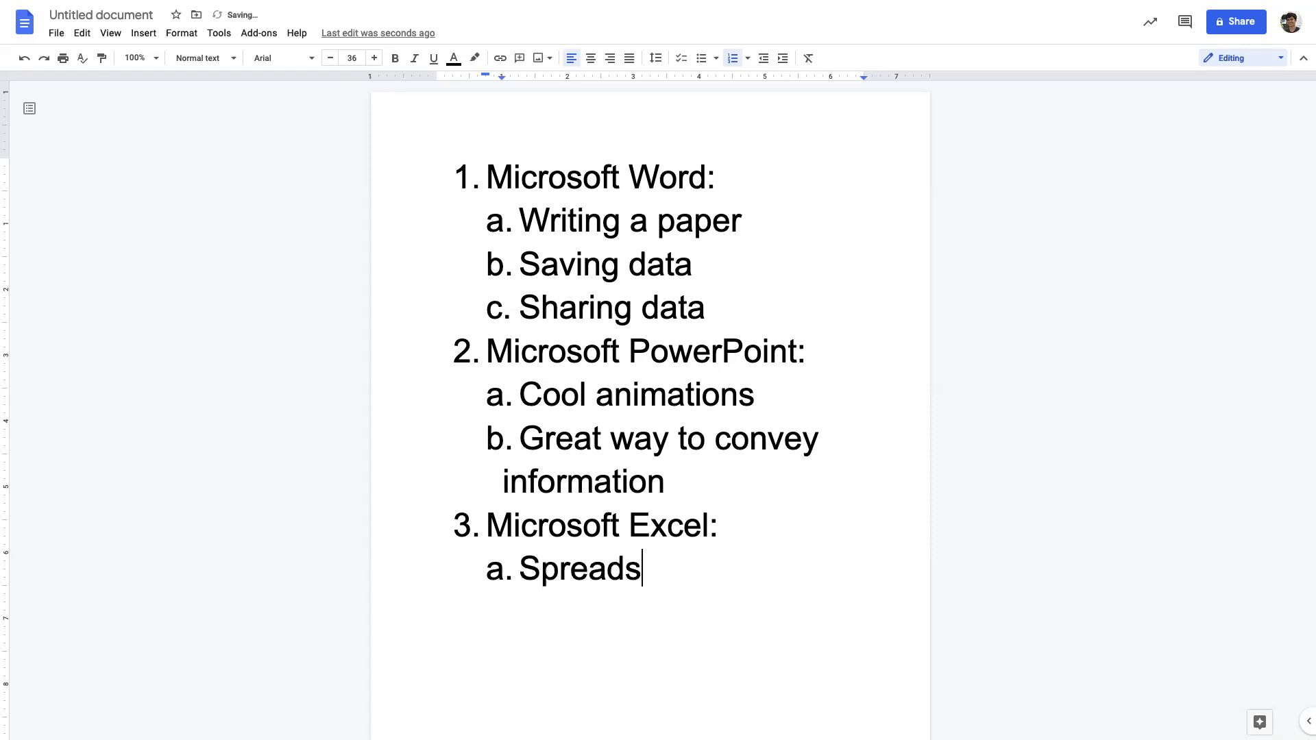
pyautogui.press('Return')
pyautogui.write('F')
pyautogui.press('BackSpace')
pyautogui.write('M')
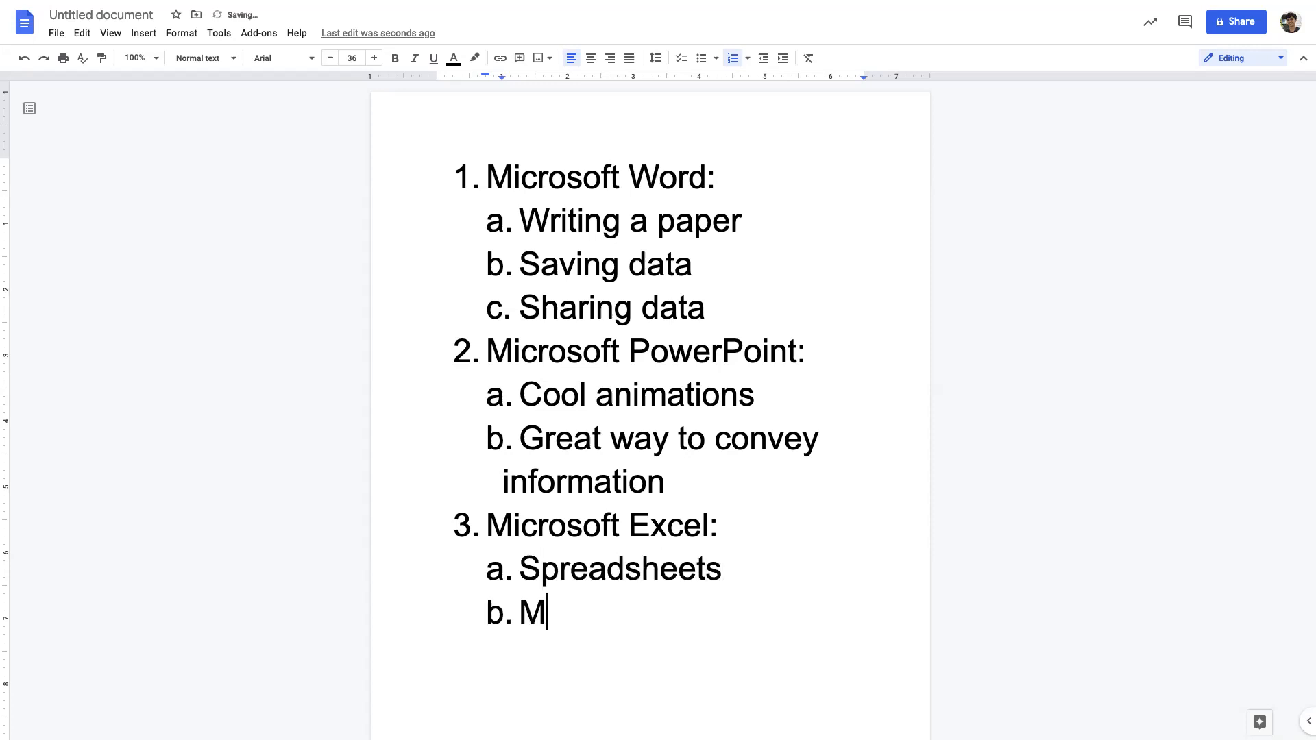
pyautogui.write('anaging f')
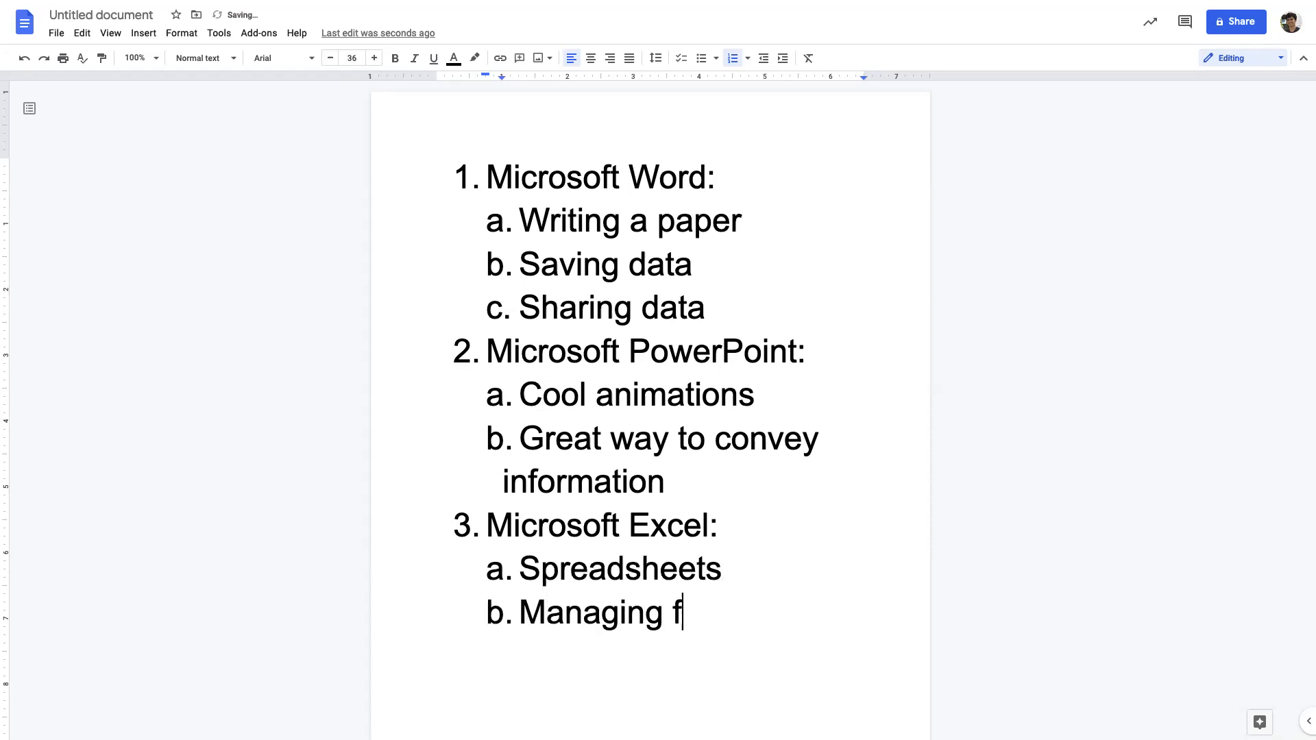
pyautogui.write('inances/budgets')
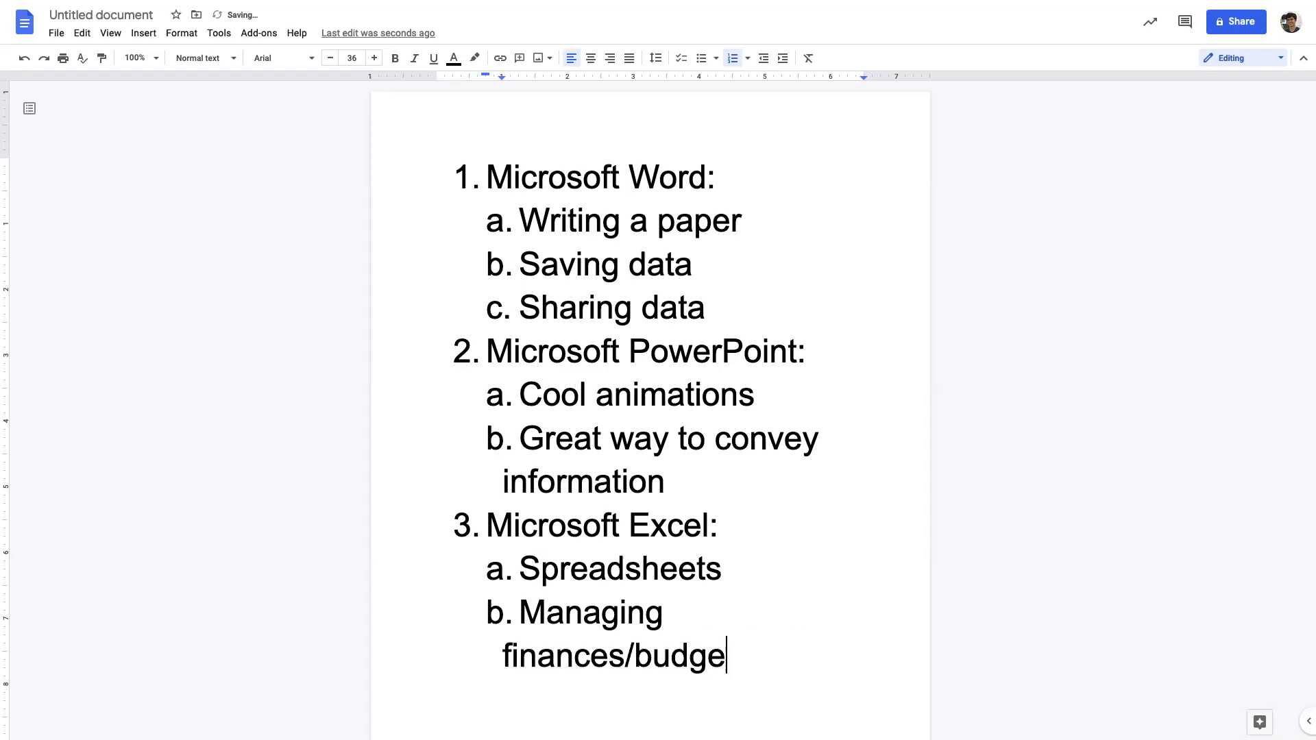
pyautogui.press('Return')
pyautogui.write('Numbers')
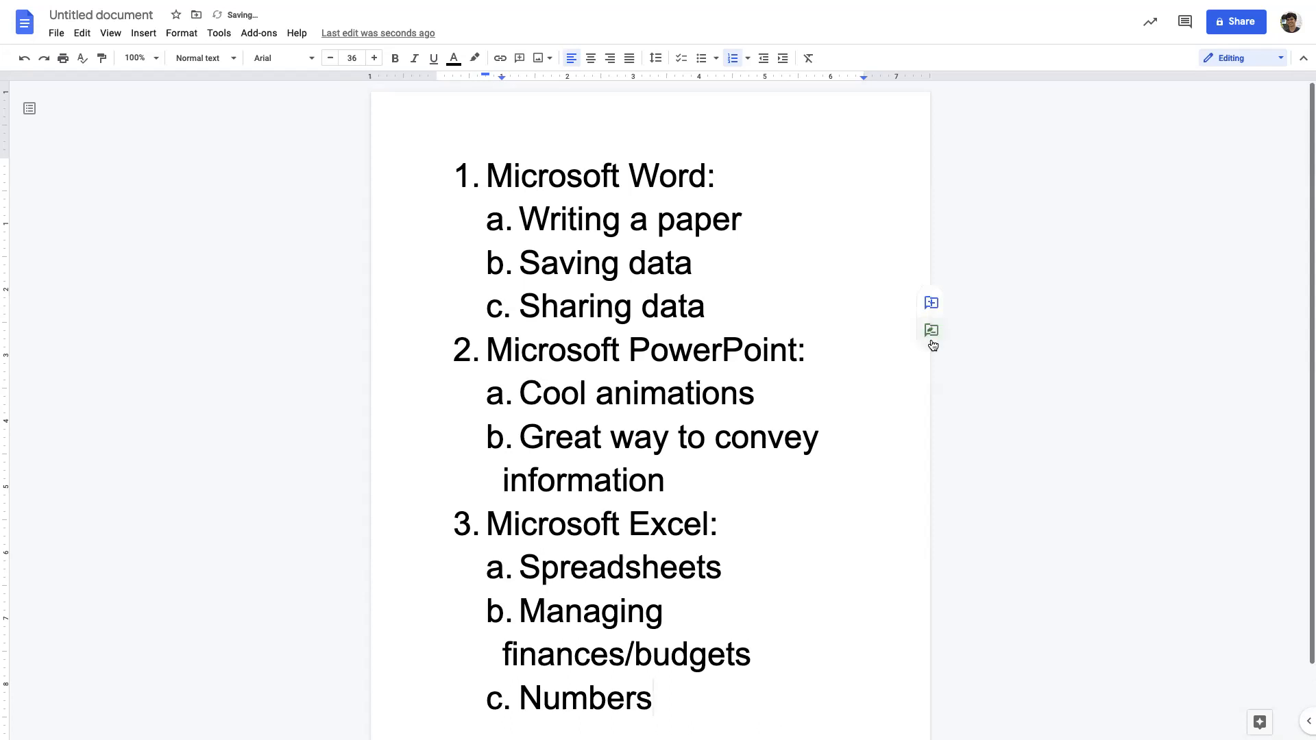
pyautogui.scroll(-1, 932, 341)
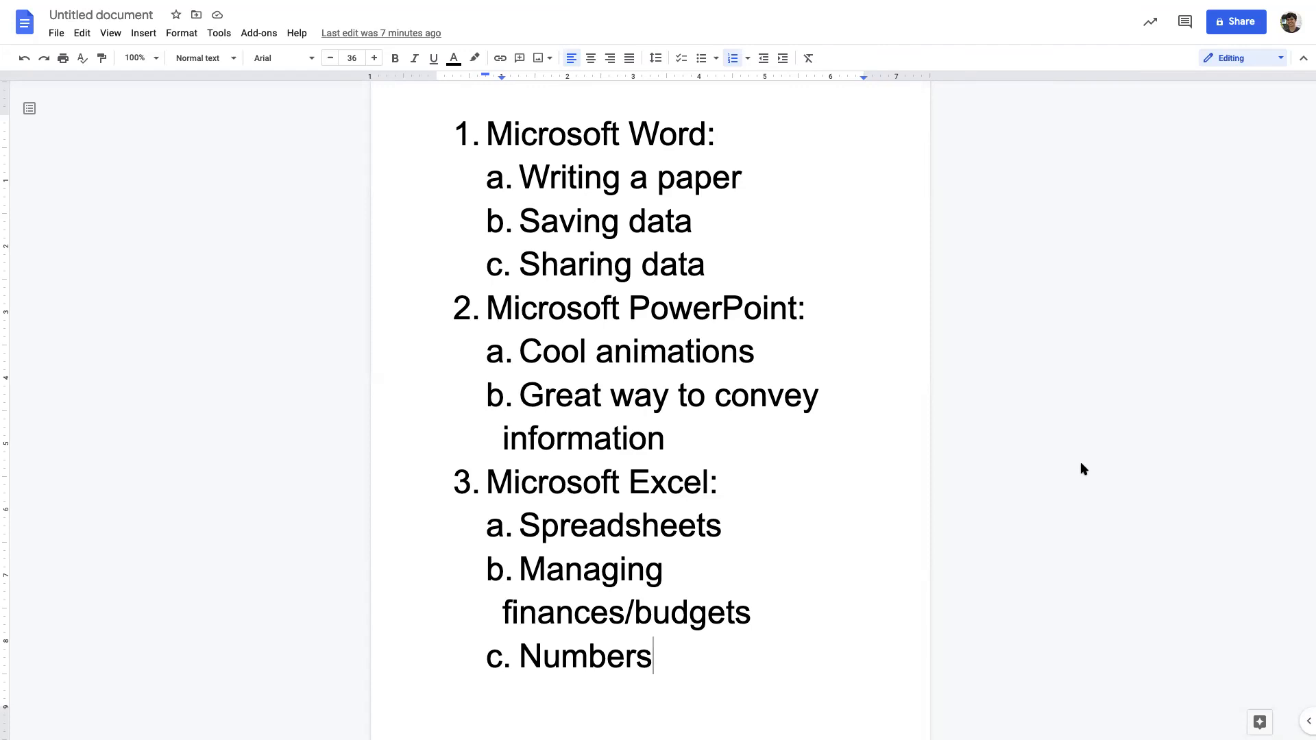
pyautogui.click(817, 624)
pyautogui.moveTo(817, 624); pyautogui.dragTo(529, 350)
pyautogui.click(533, 360)
# Step: Rename the document as "3/7 Class Notes"
pyautogui.click(112, 15)
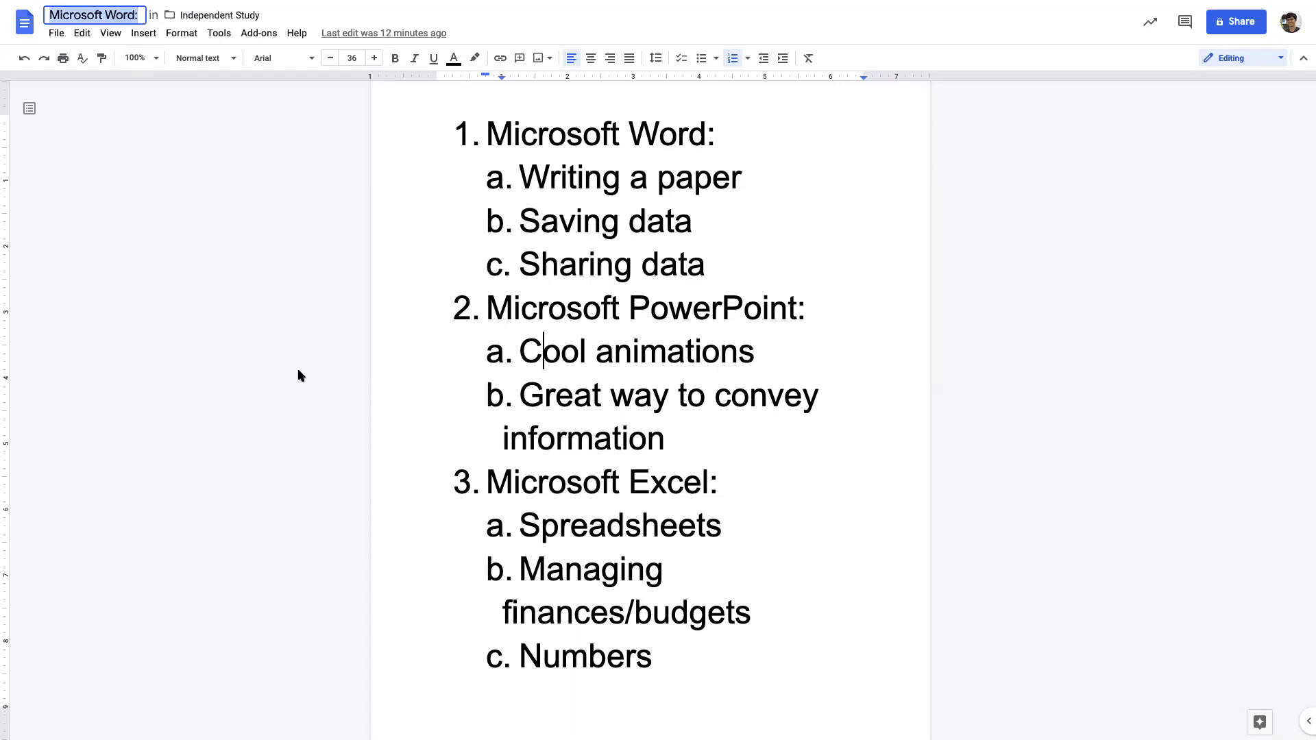
pyautogui.write('3/7 ')
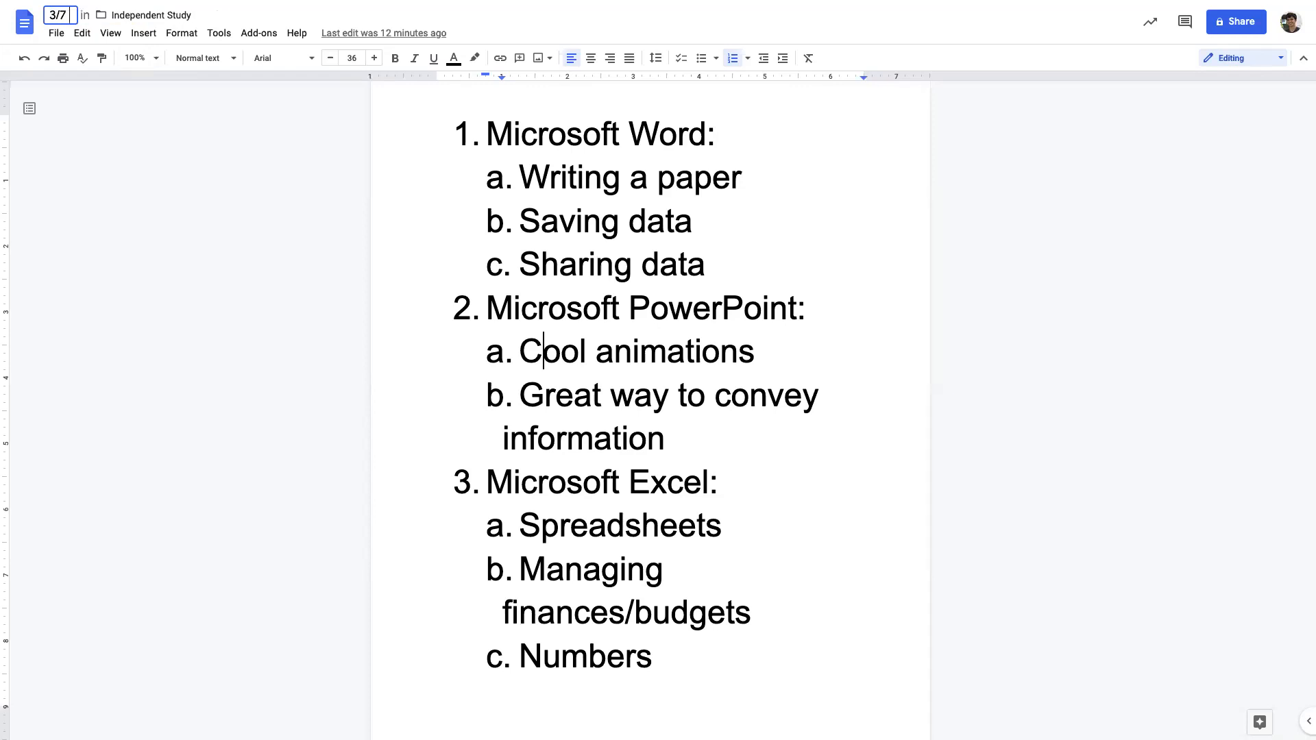
pyautogui.write('Class Notes')
pyautogui.press('Return')
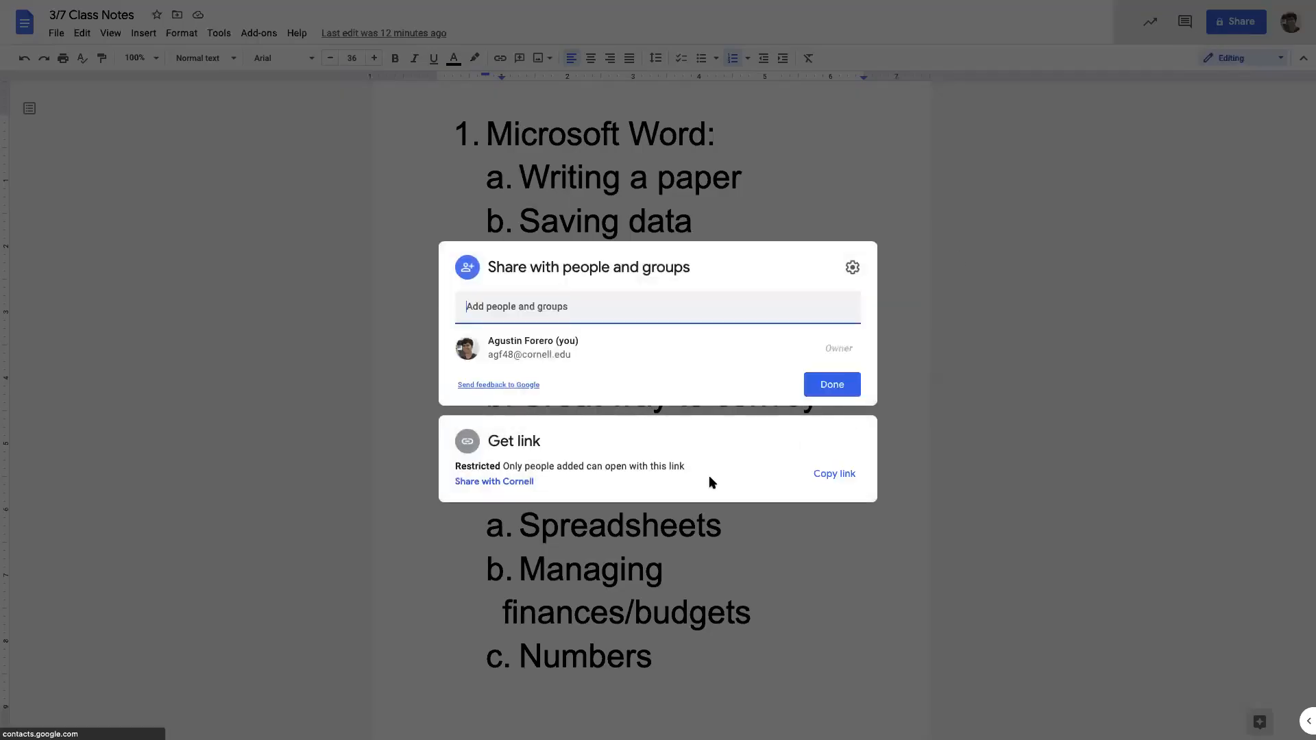
# Step: Copy the document's restricted sharing link and close the sharing settings
pyautogui.click(721, 467)
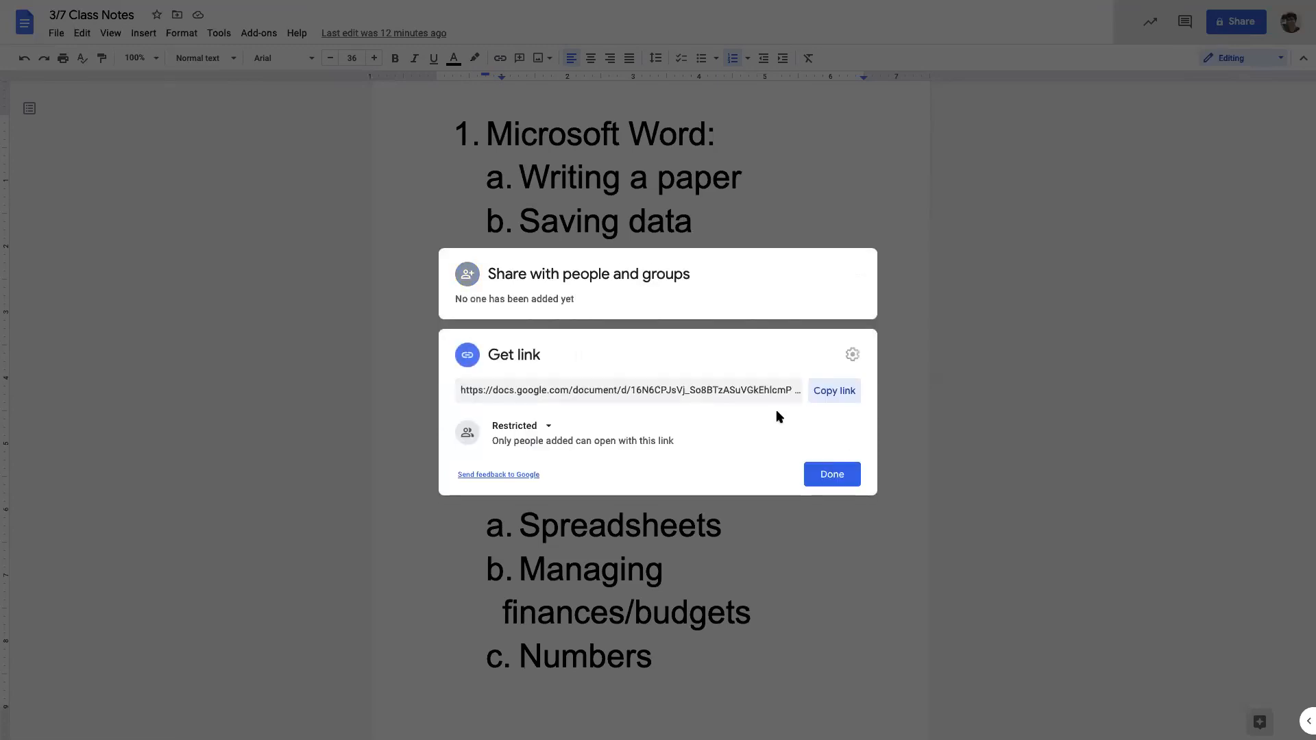
pyautogui.click(853, 396)
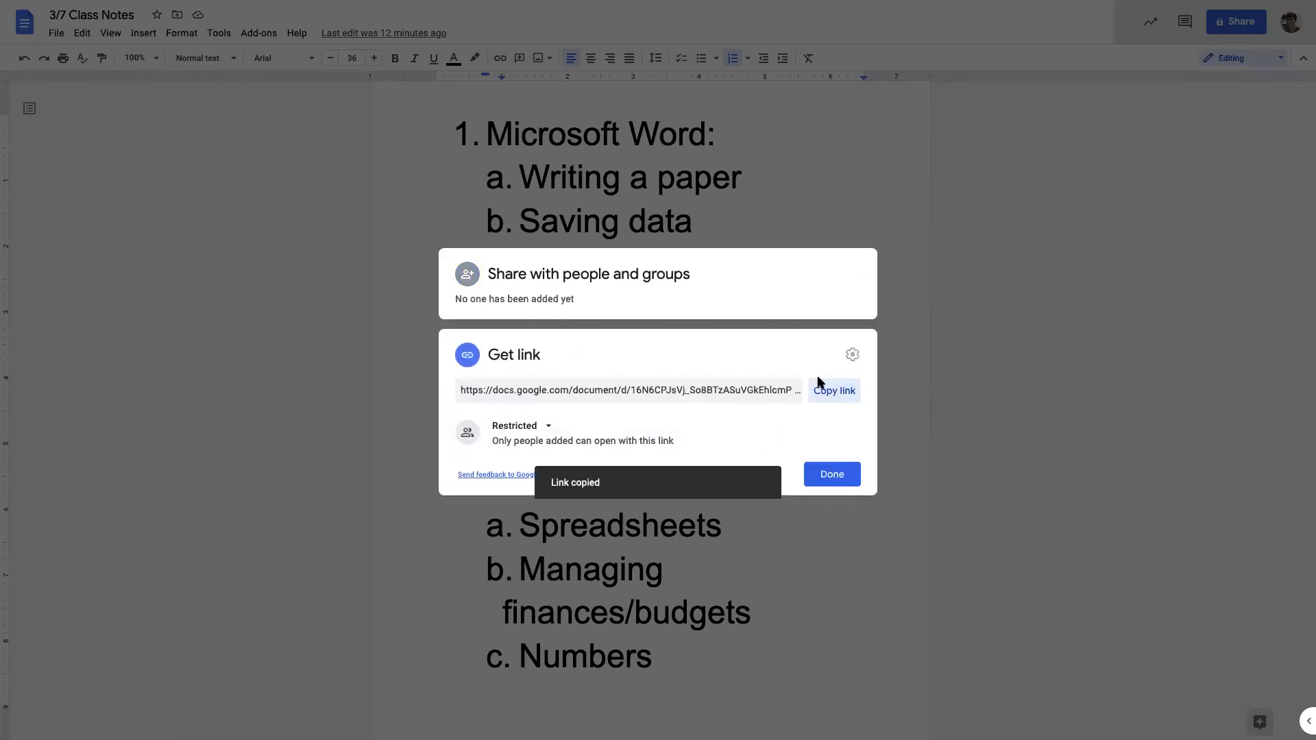
pyautogui.click(839, 478)
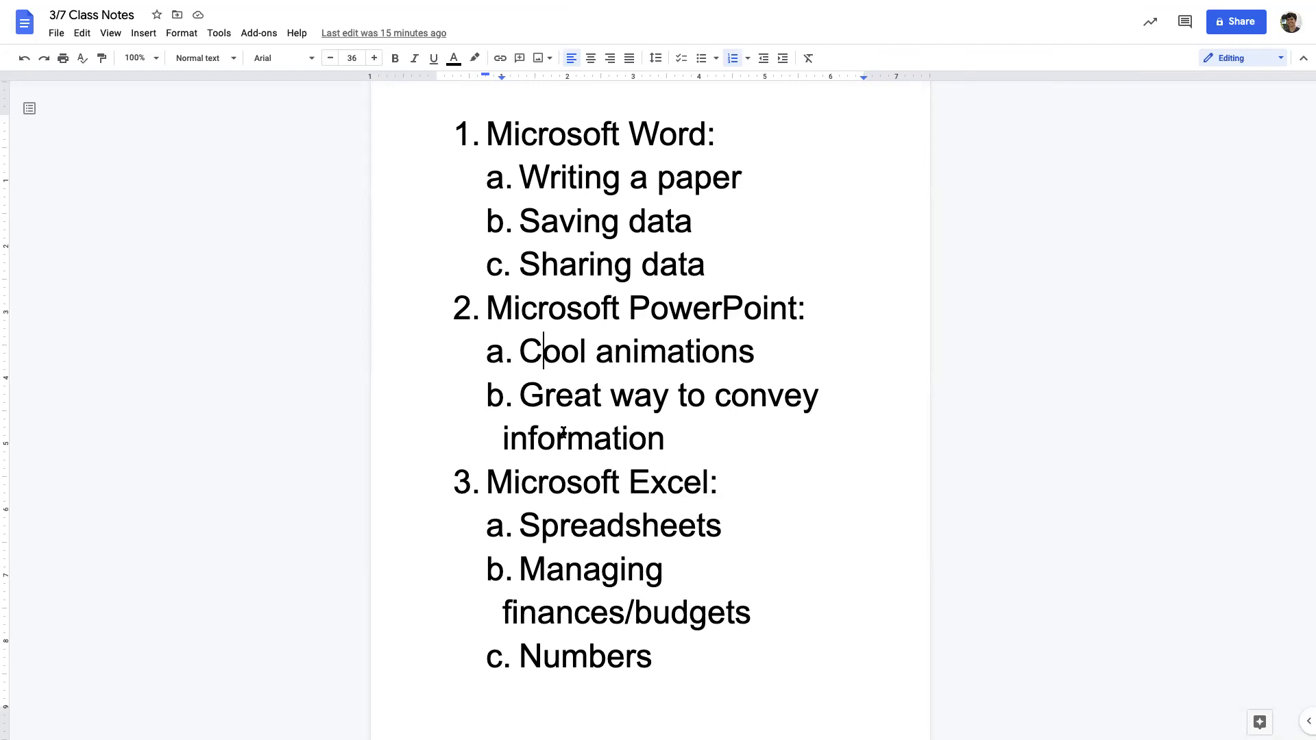
# Step: Open the document's version history, view the March 7, 1:39 PM version and expand the current version's detailed revisions
pyautogui.click(384, 35)
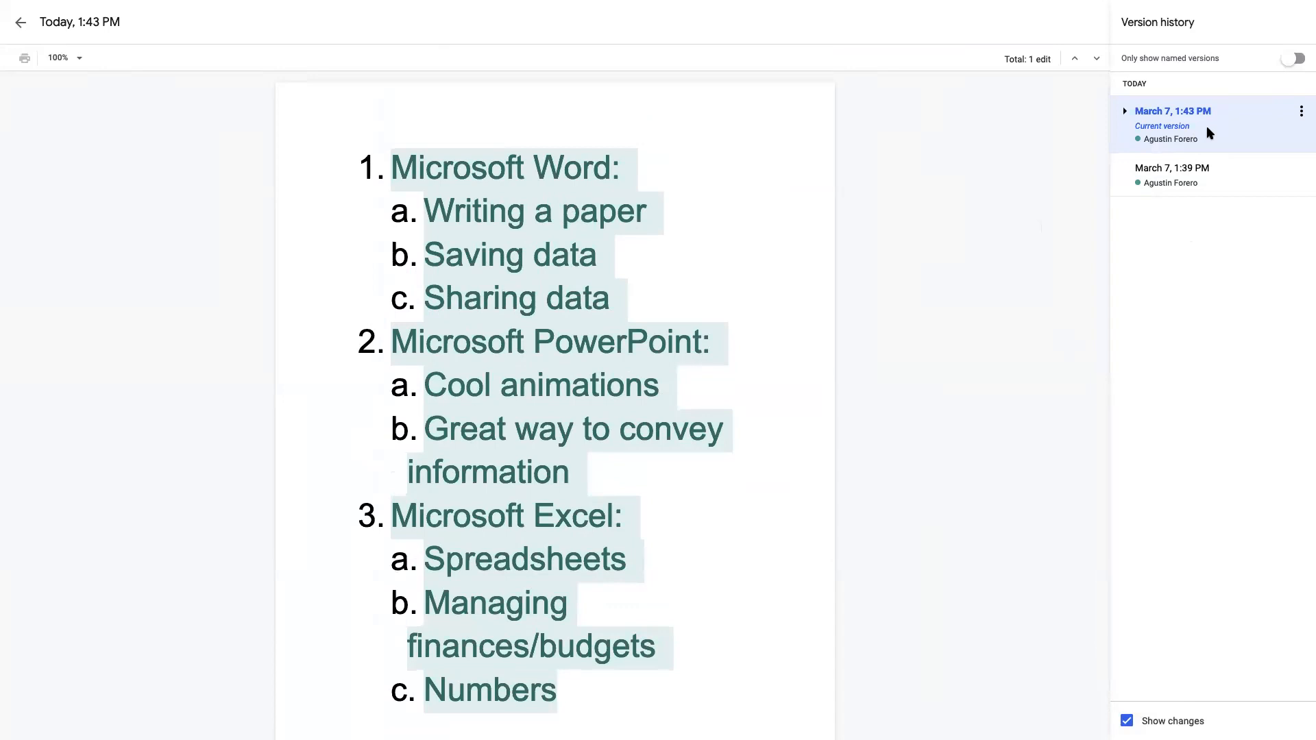
pyautogui.click(1230, 174)
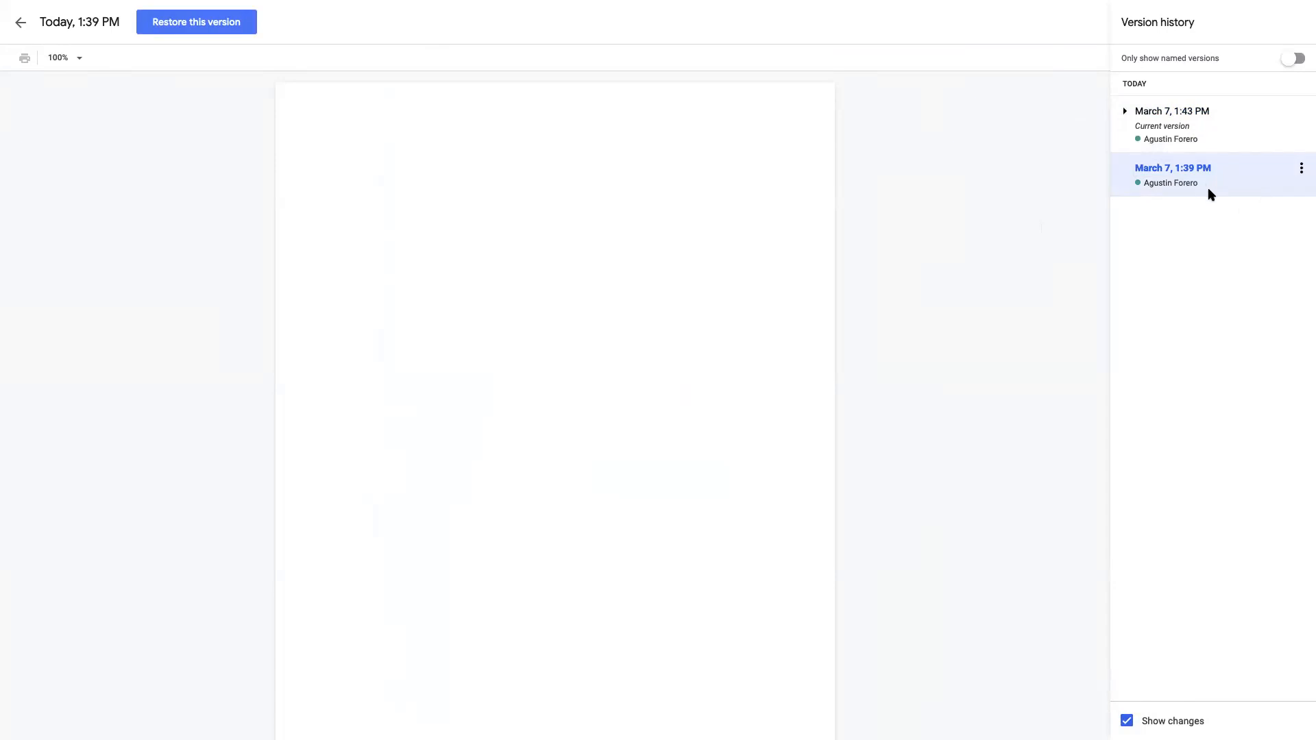
pyautogui.click(1130, 123)
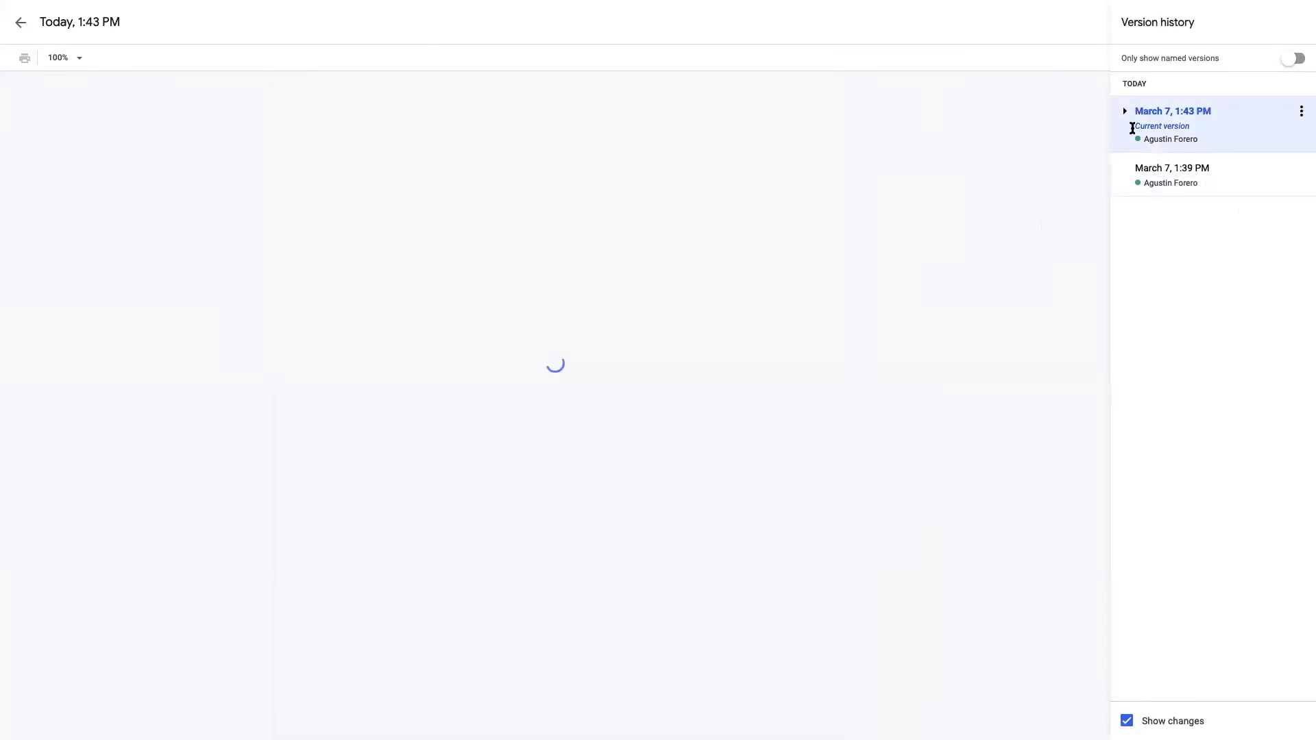
pyautogui.click(1125, 113)
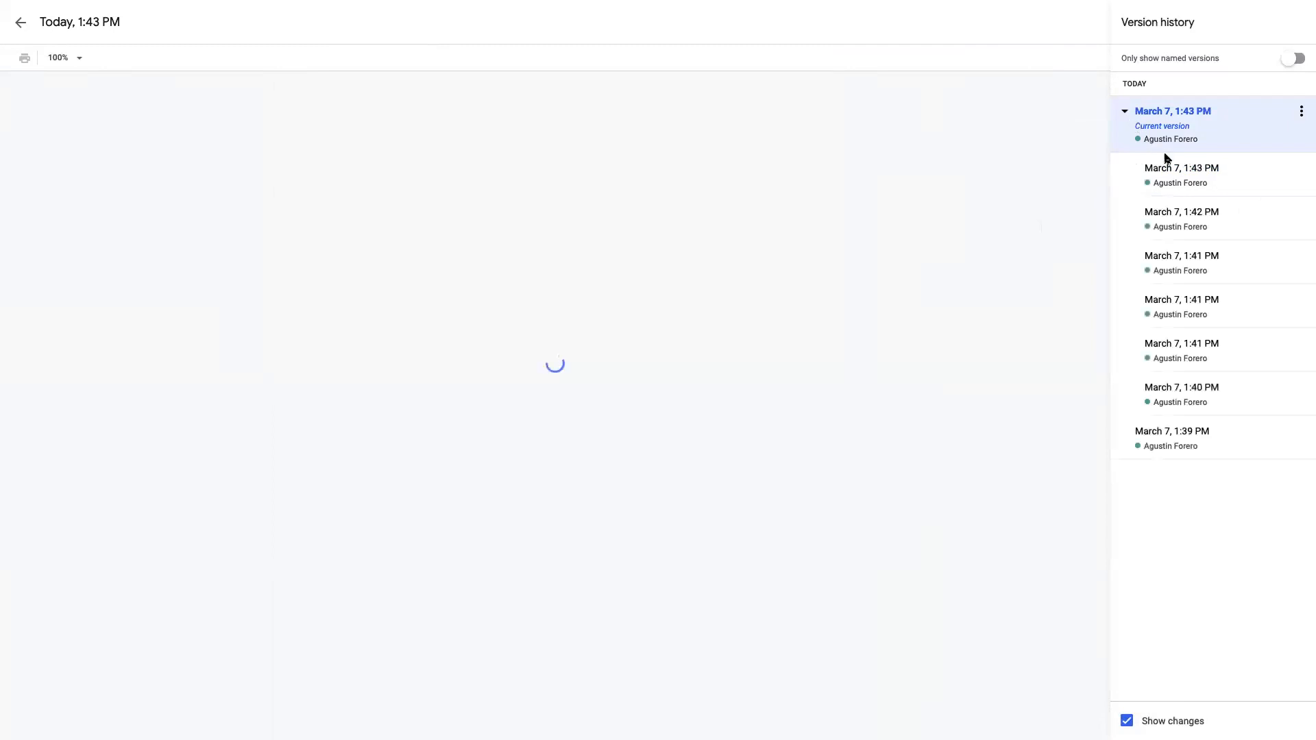
# Step: Compare the 1:40 PM, 1:41 PM and 1:43 PM revisions with the current version and return to the document
pyautogui.click(1235, 387)
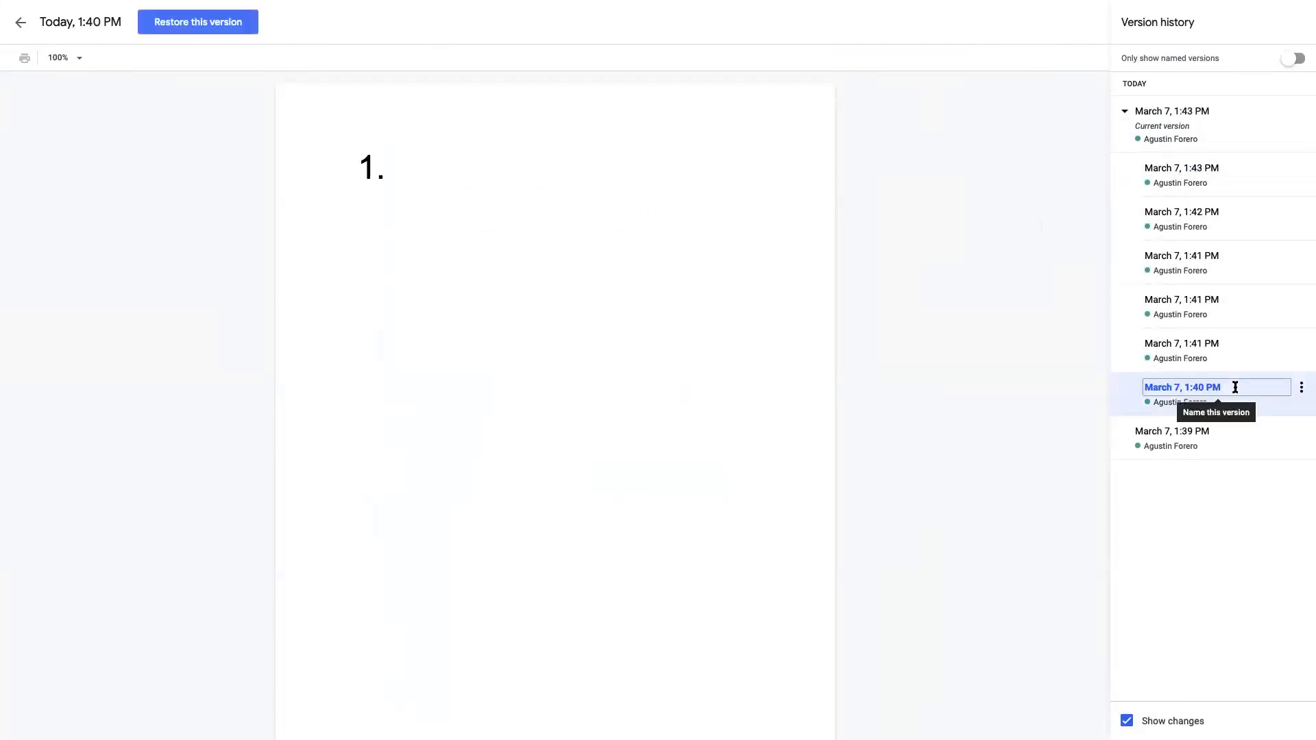
pyautogui.click(1252, 352)
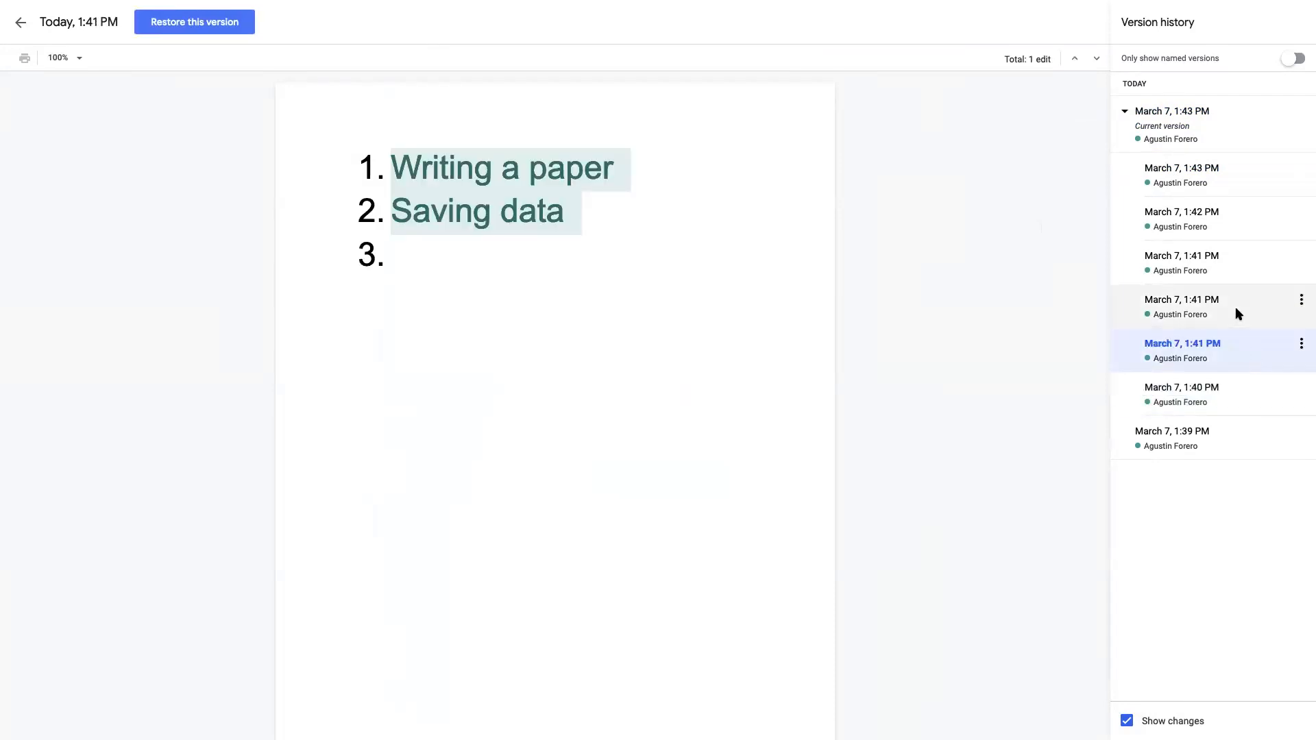
pyautogui.click(1233, 167)
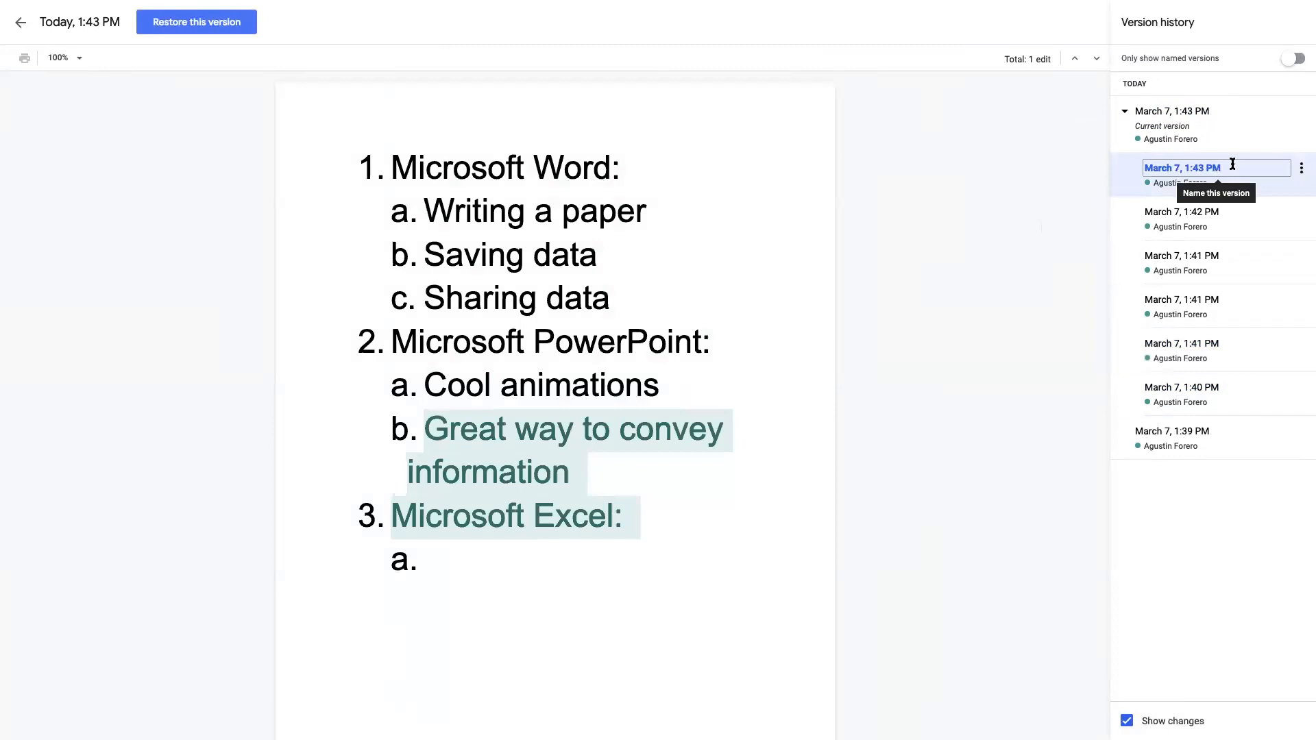
pyautogui.click(1224, 112)
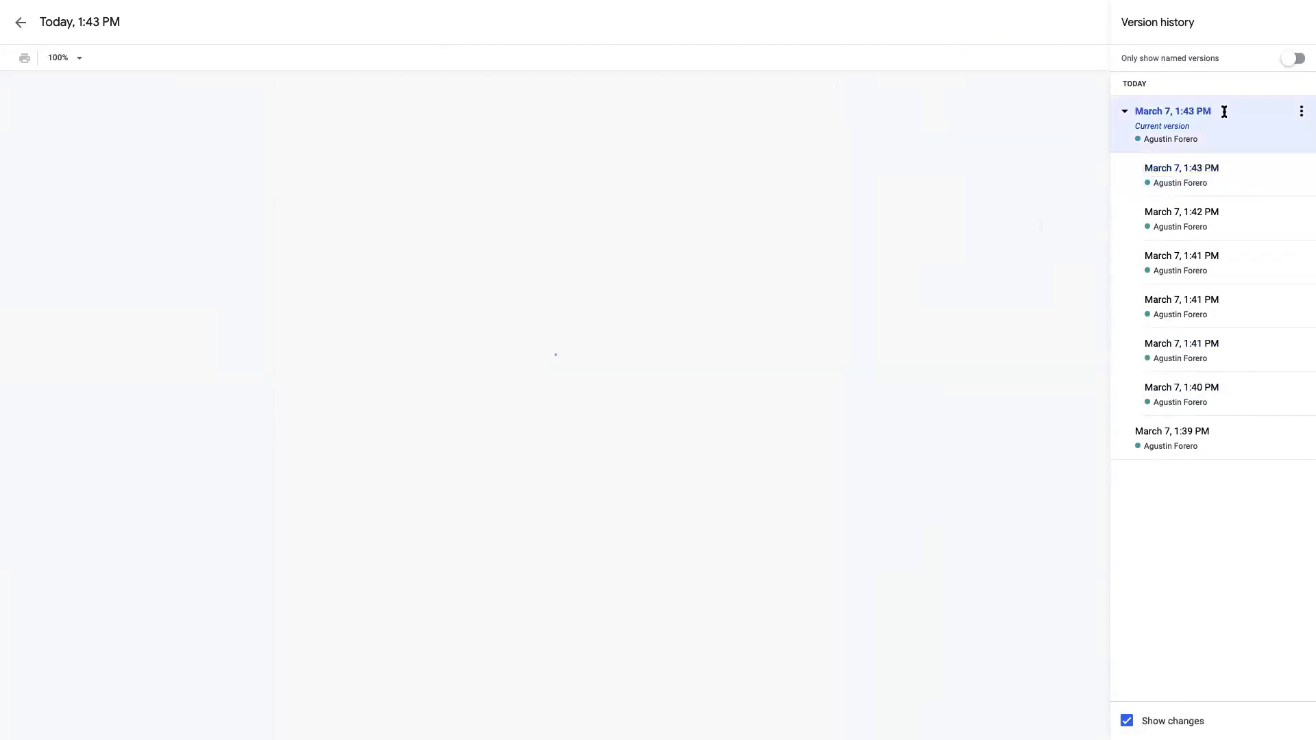
pyautogui.click(1224, 111)
pyautogui.click(660, 274)
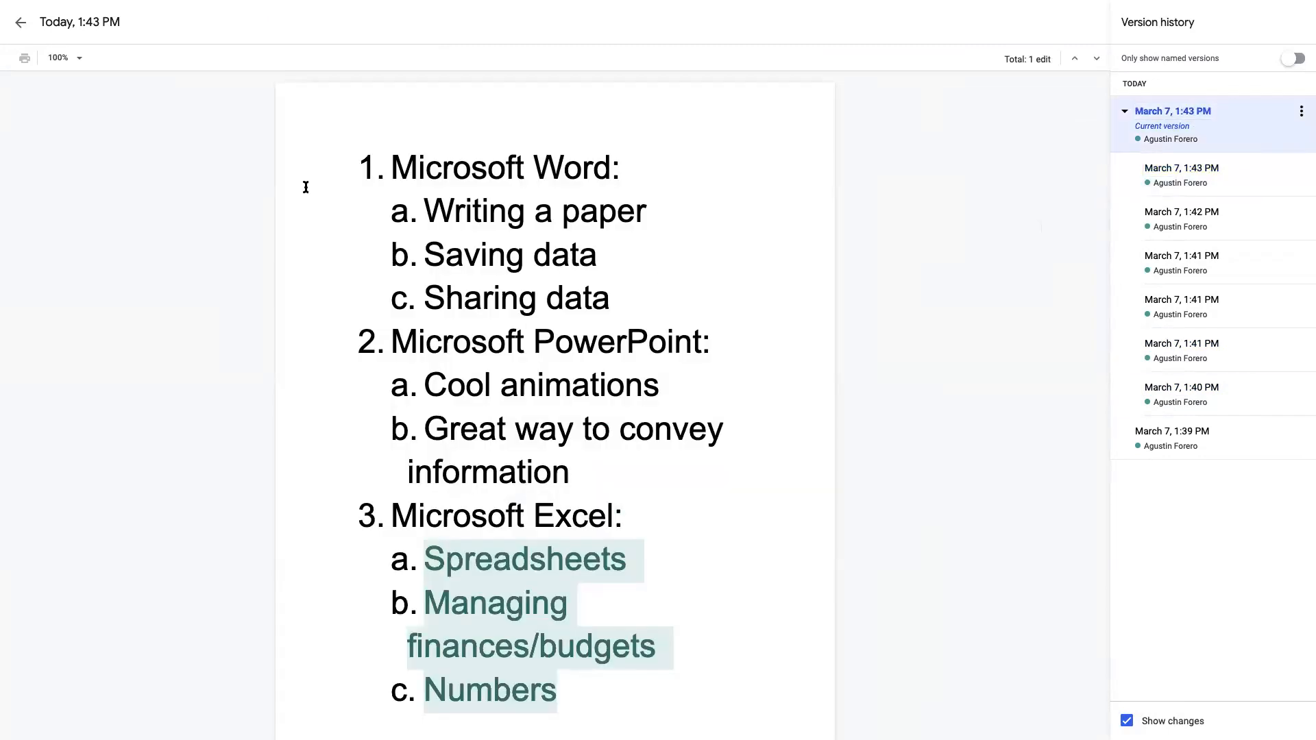
pyautogui.click(21, 23)
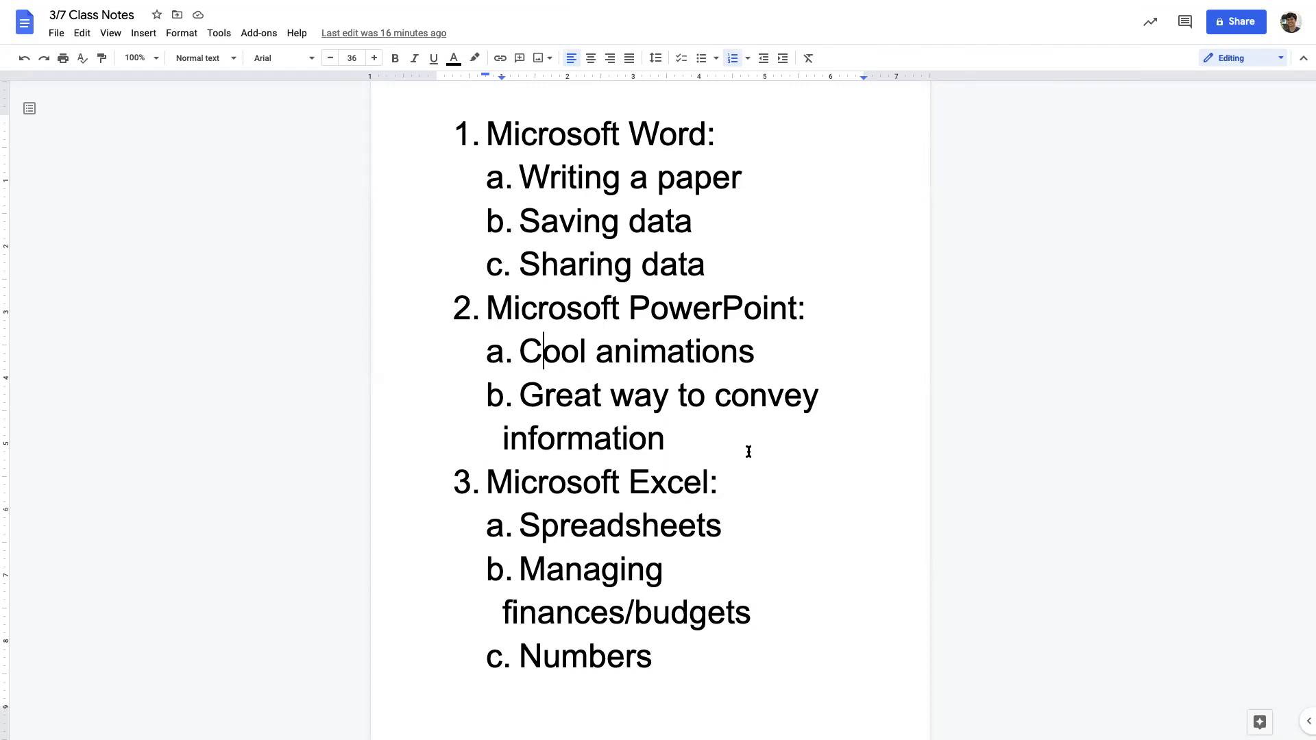
pyautogui.click(708, 657)
pyautogui.hotkey('ctrl', 't')
pyautogui.click(857, 42)
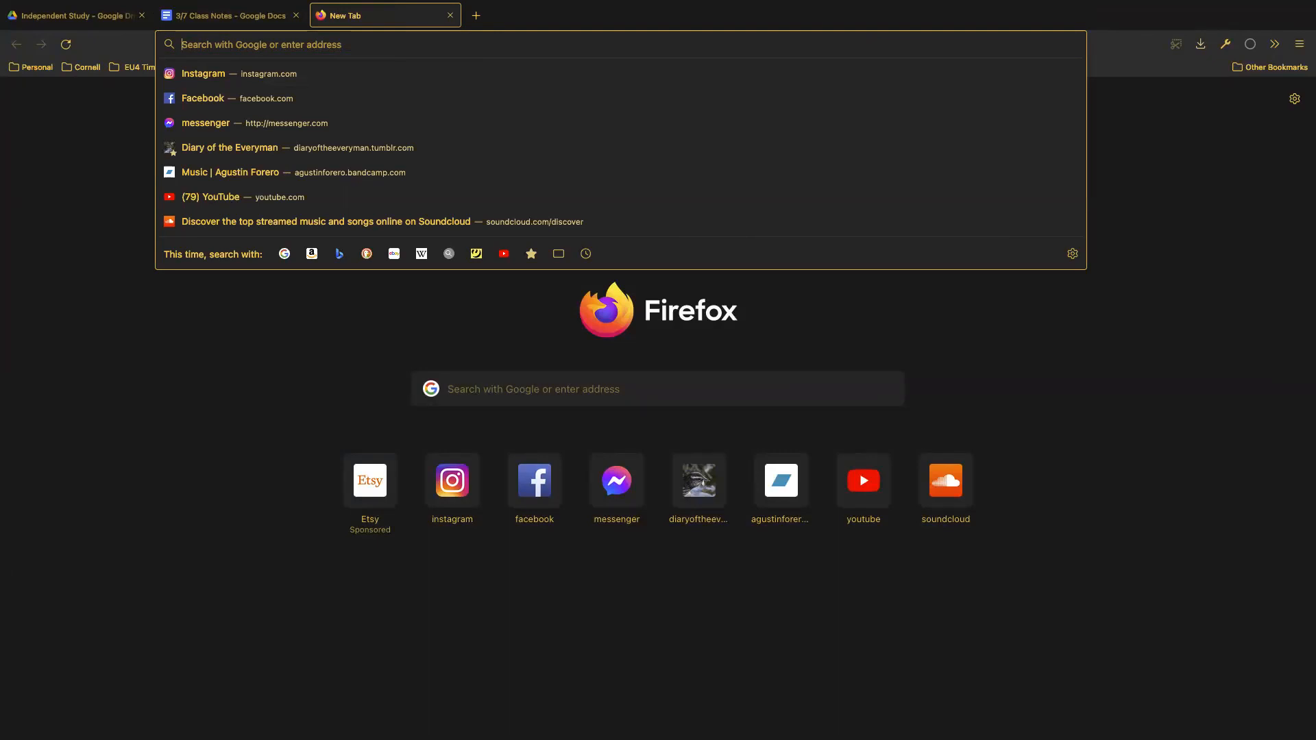
pyautogui.write('drive.google.com/')
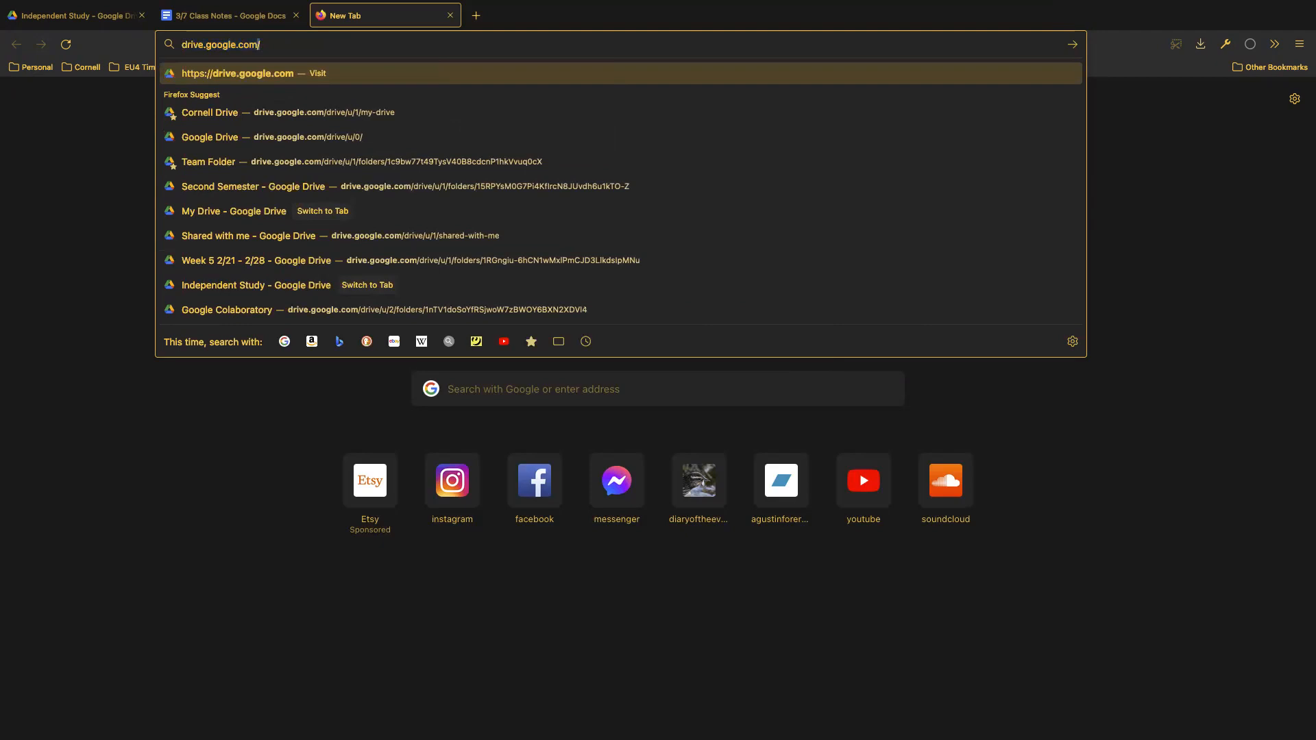
pyautogui.press('Return')
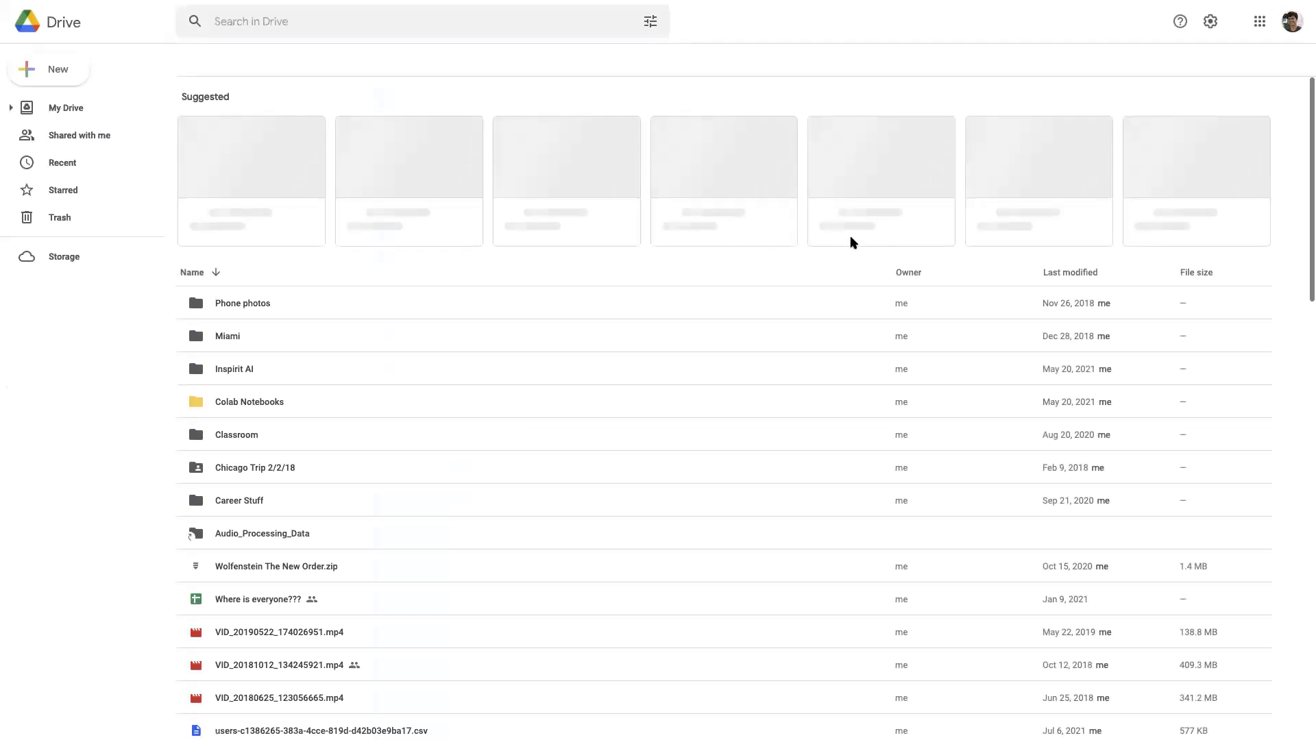
pyautogui.click(1296, 31)
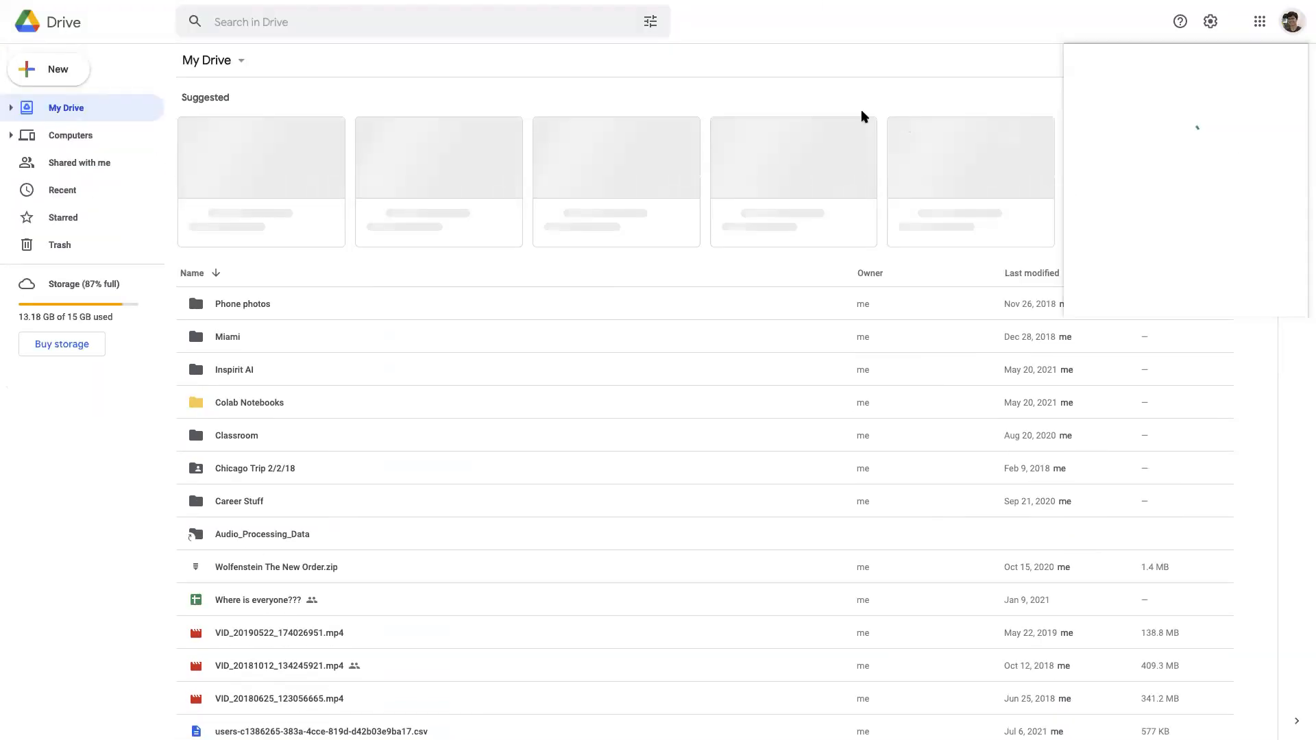
pyautogui.moveTo(823, 1)
pyautogui.press('super+w')
# Step: Switch to the Cornell account's Google Drive in a new browser tab using the saved Cornell Drive bookmark
pyautogui.press('super+t')
pyautogui.click(98, 67)
pyautogui.click(112, 117)
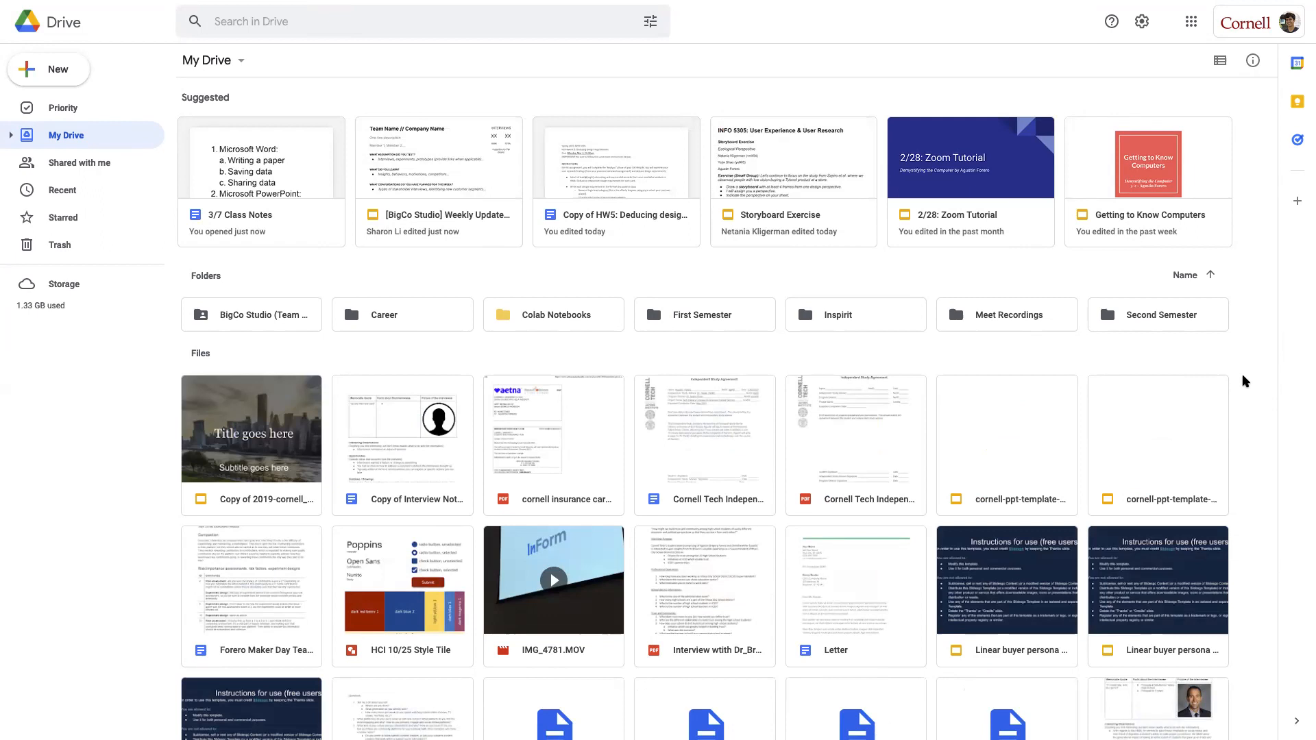
# Step: Look inside the Second Semester folder, return to My Drive and highlight the BigCo Studio, Career and First Semester folders
pyautogui.doubleClick(1167, 325)
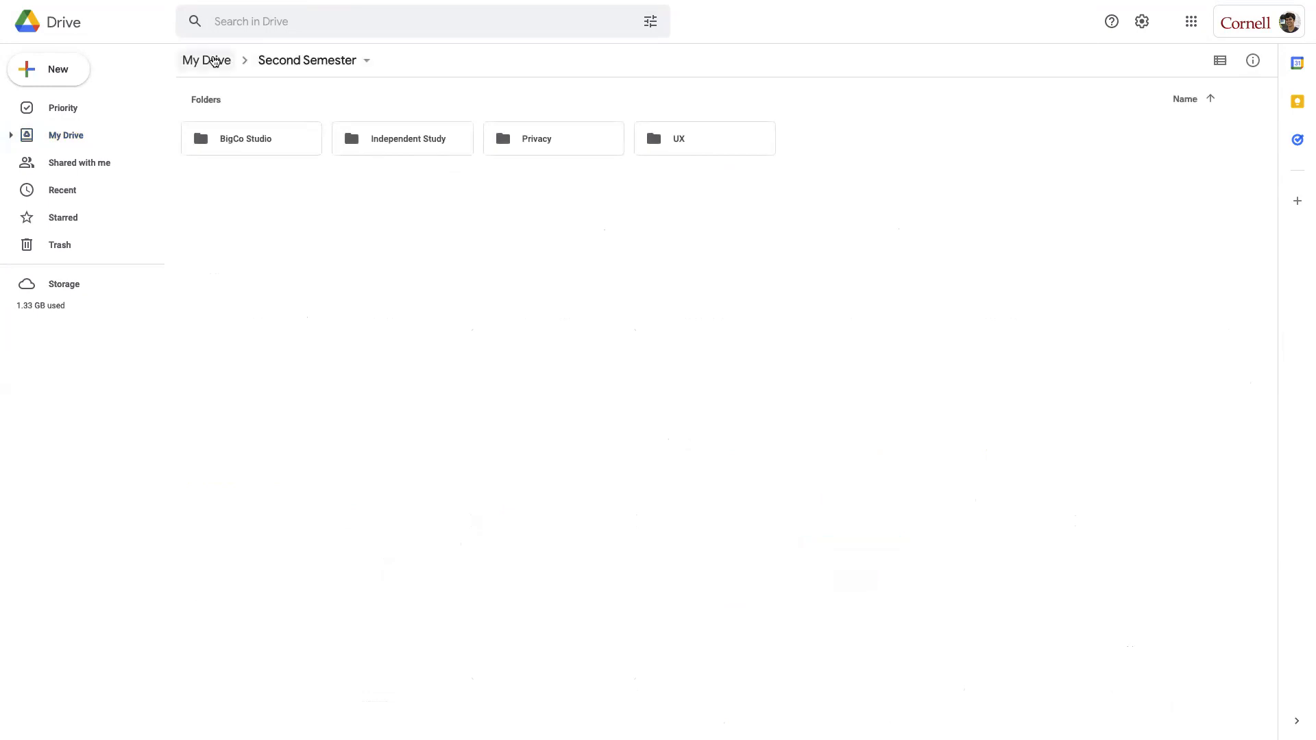
pyautogui.click(214, 61)
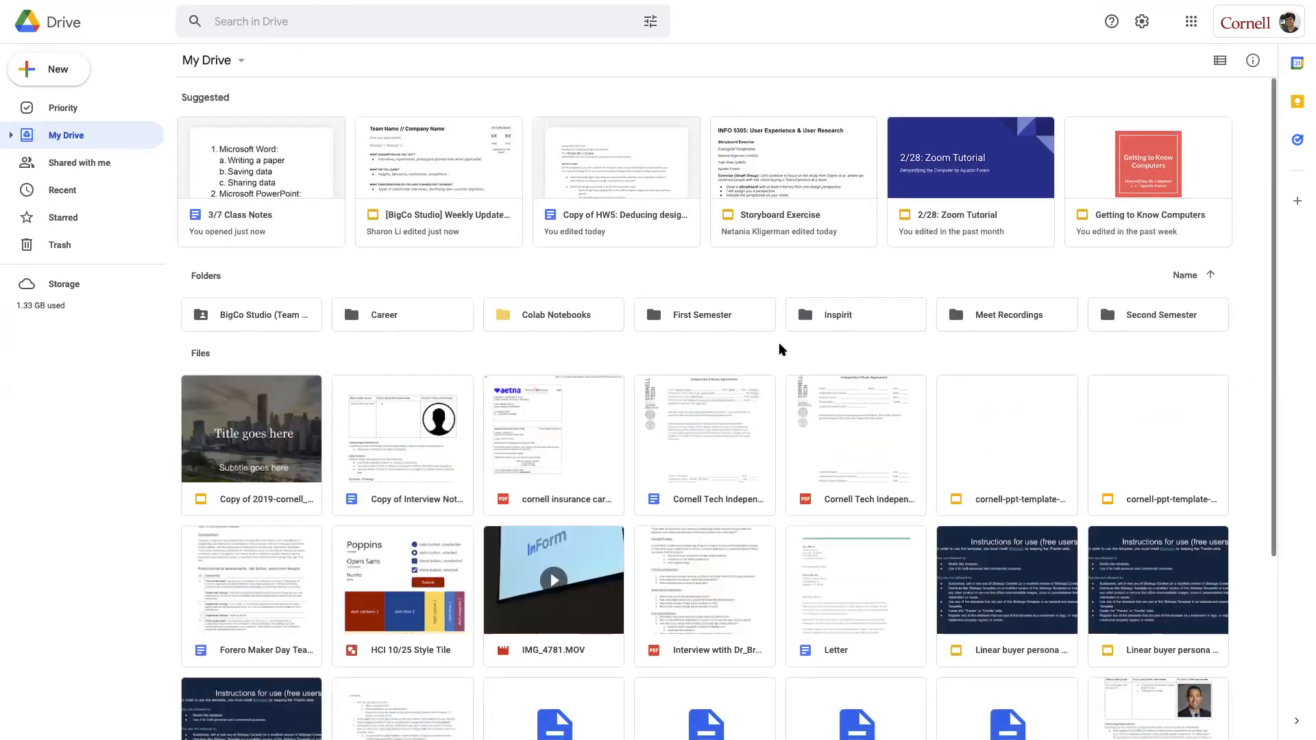
pyautogui.click(277, 328)
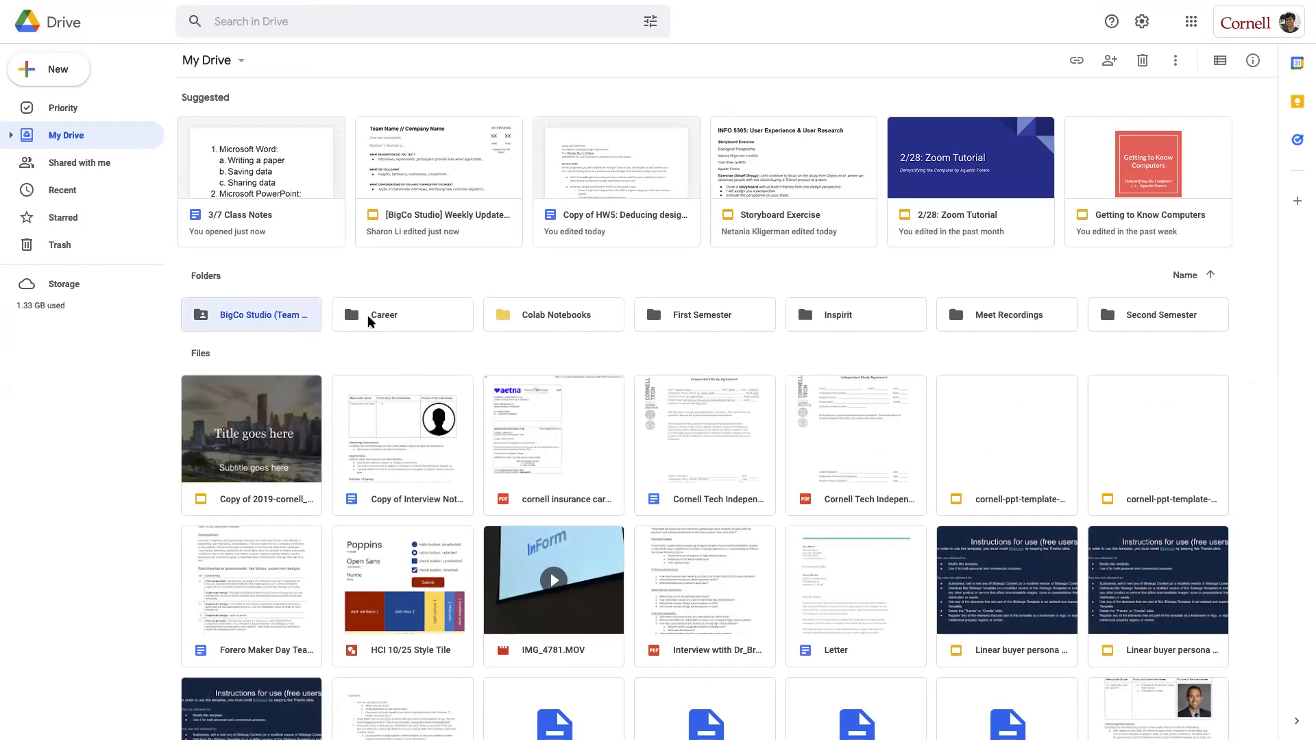
pyautogui.click(370, 323)
pyautogui.click(547, 347)
pyautogui.click(403, 325)
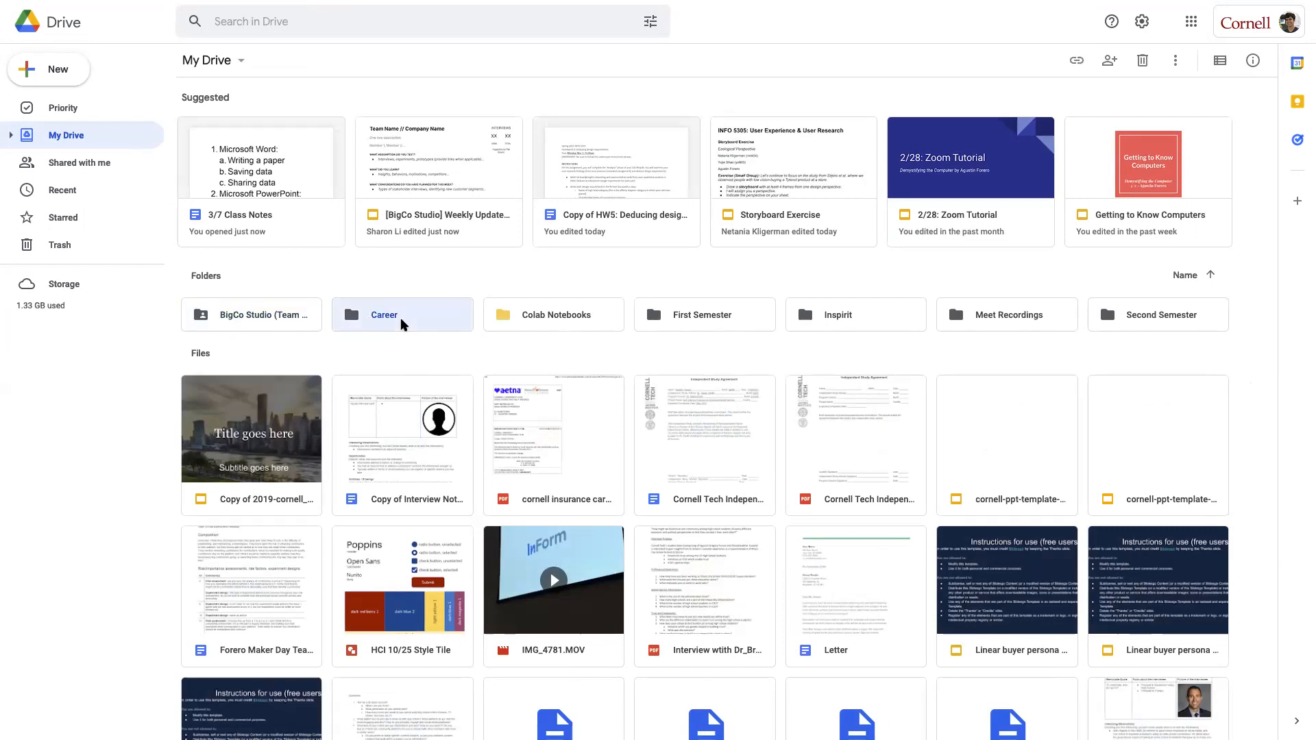
pyautogui.click(732, 319)
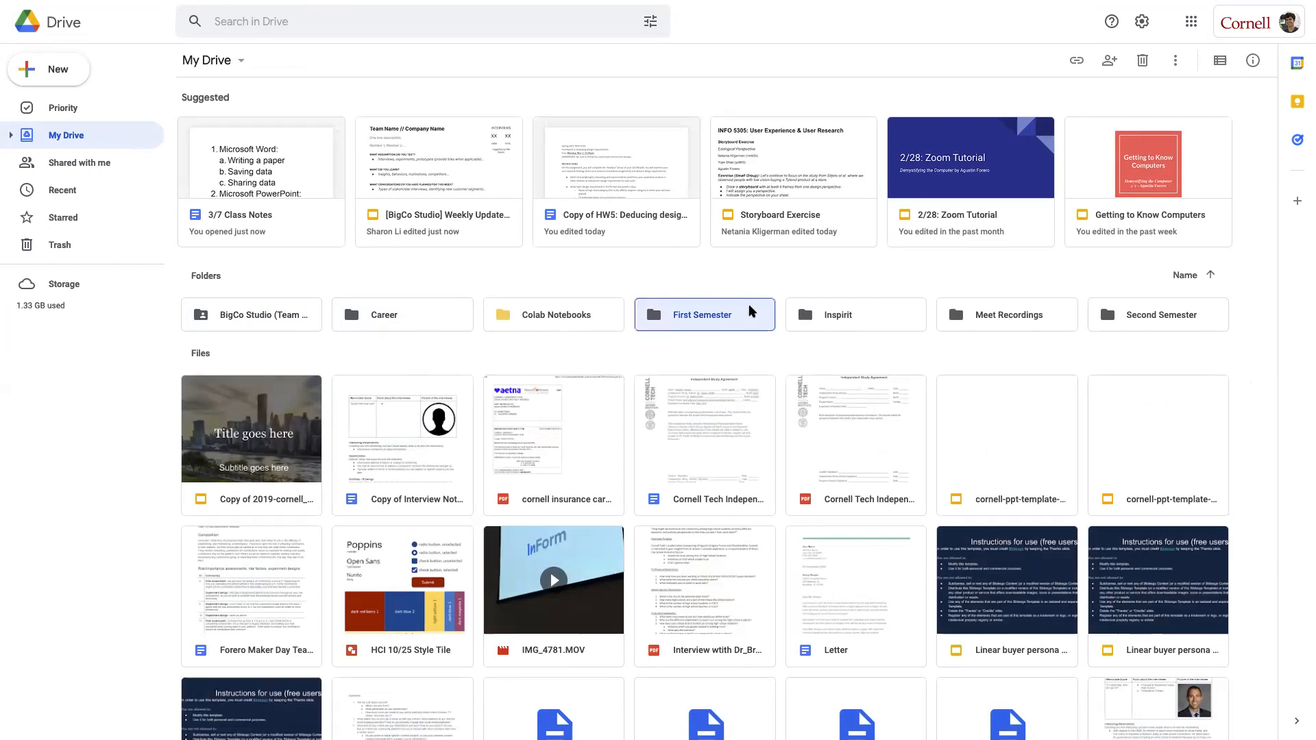
# Step: Enlarge the Drive page so the Folders section is easy to read, and clear the folder selection
pyautogui.hotkey('ctrl', '+')
pyautogui.hotkey('ctrl', '+')
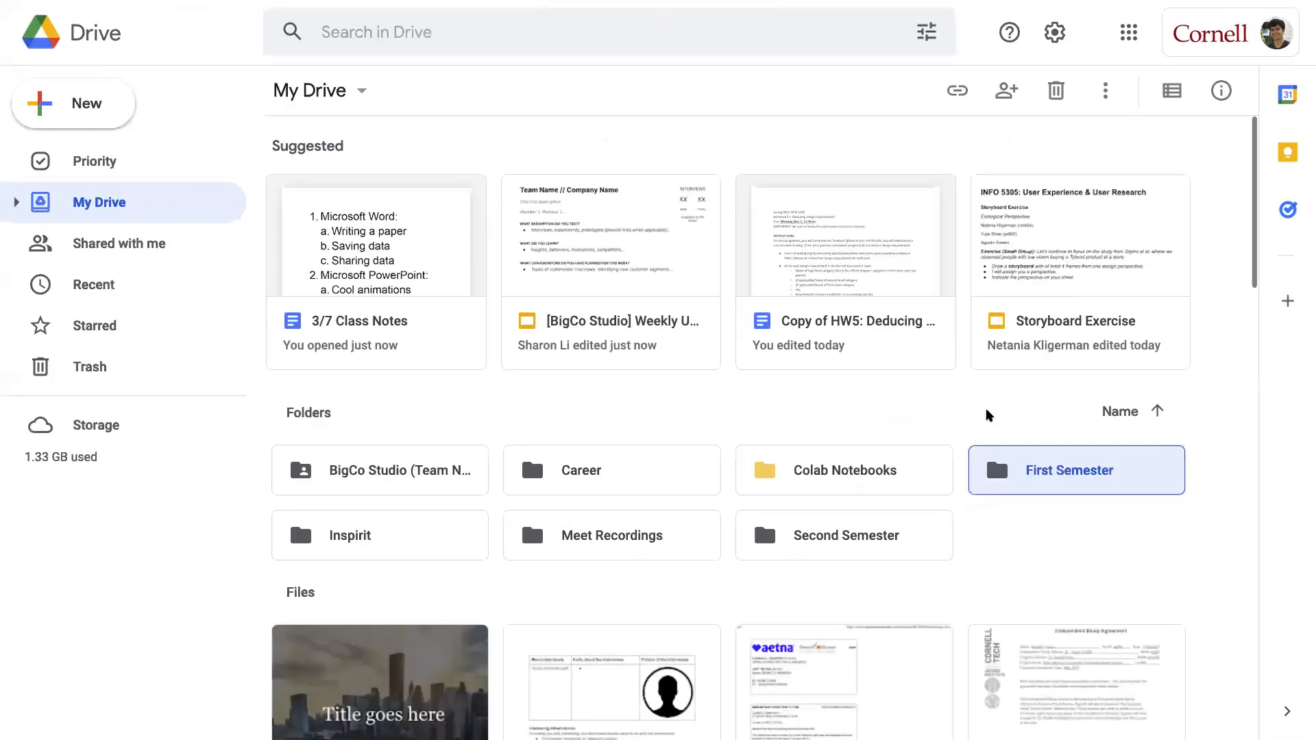
pyautogui.scroll(-2, 989, 415)
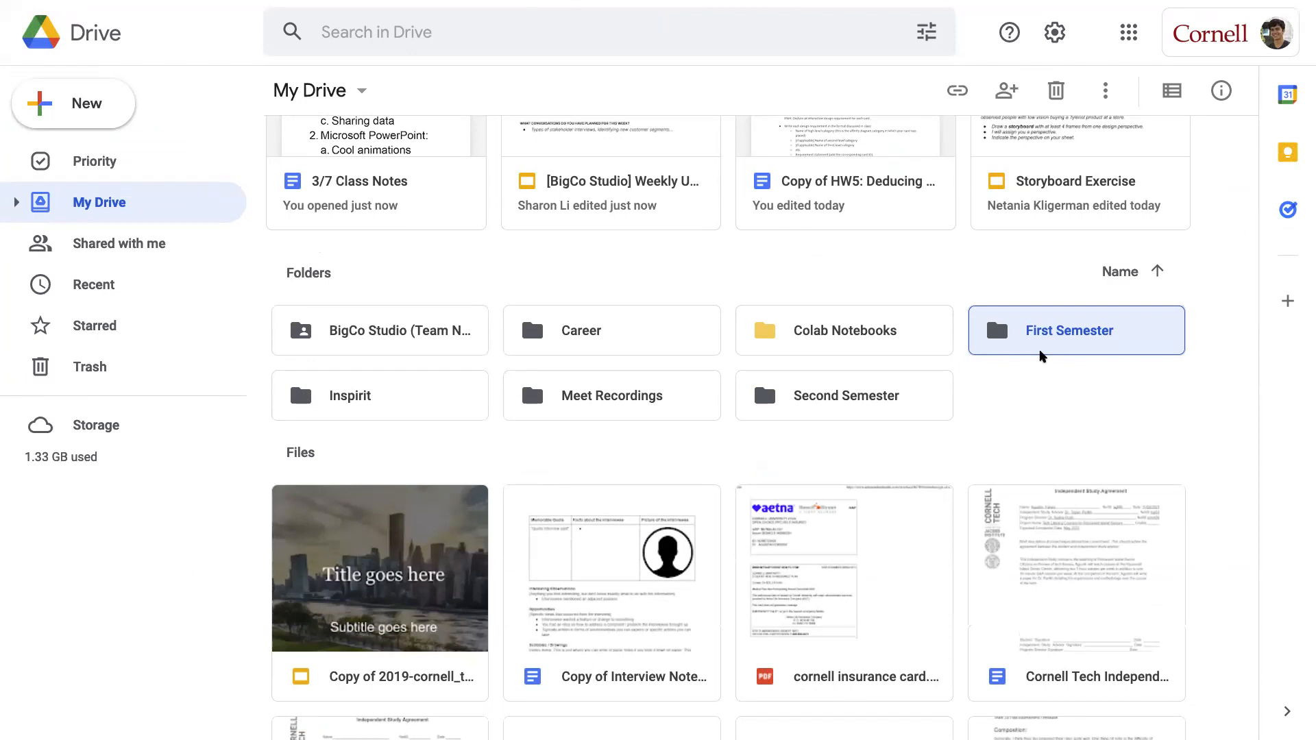
pyautogui.hotkey('ctrl', '+')
pyautogui.hotkey('ctrl', '+')
pyautogui.scroll(-3, 1114, 494)
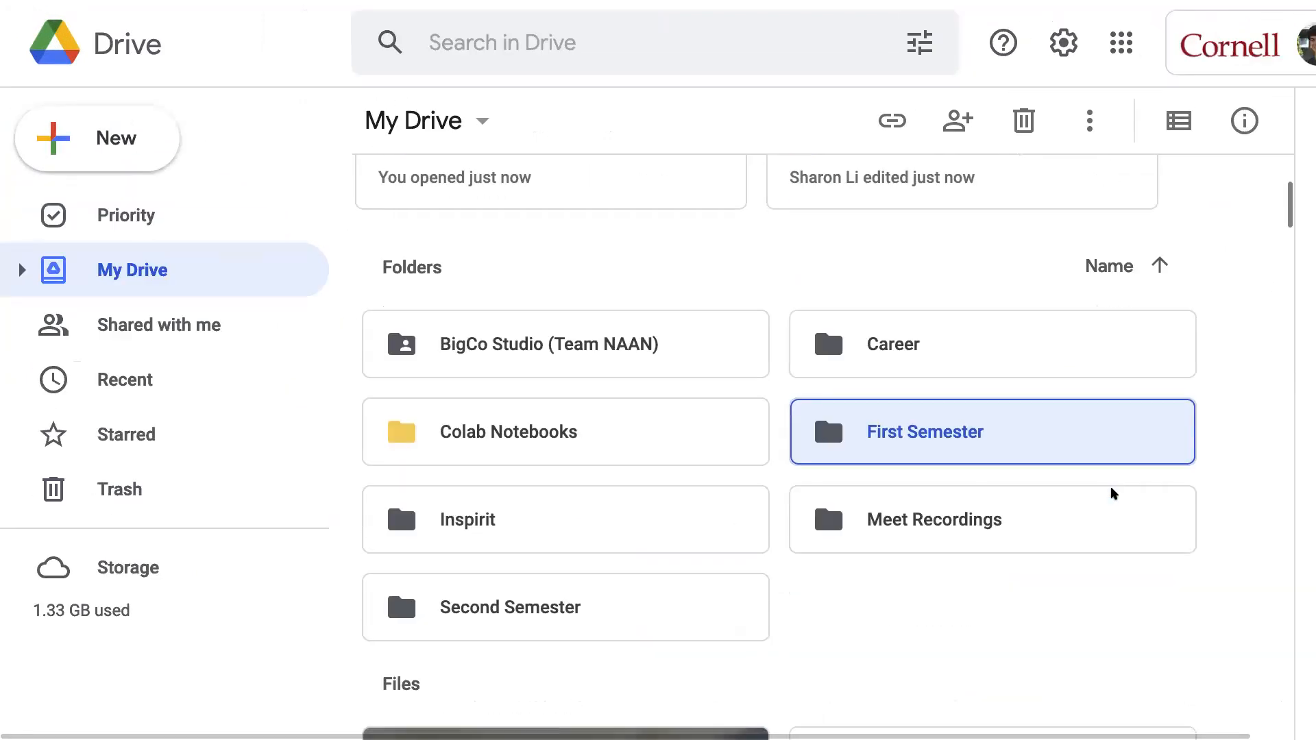
pyautogui.click(1175, 561)
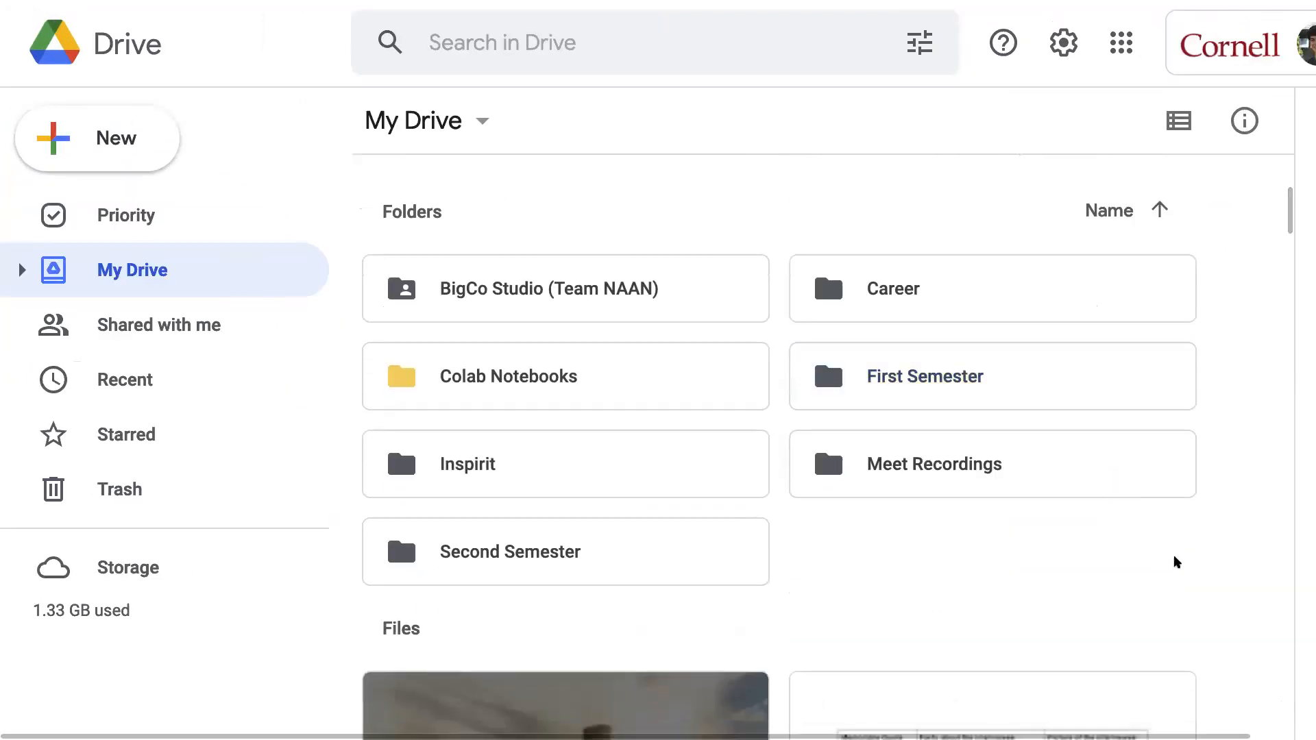
# Step: Highlight the BigCo Studio folder, look through the contents of the Career folder and return to My Drive
pyautogui.click(686, 282)
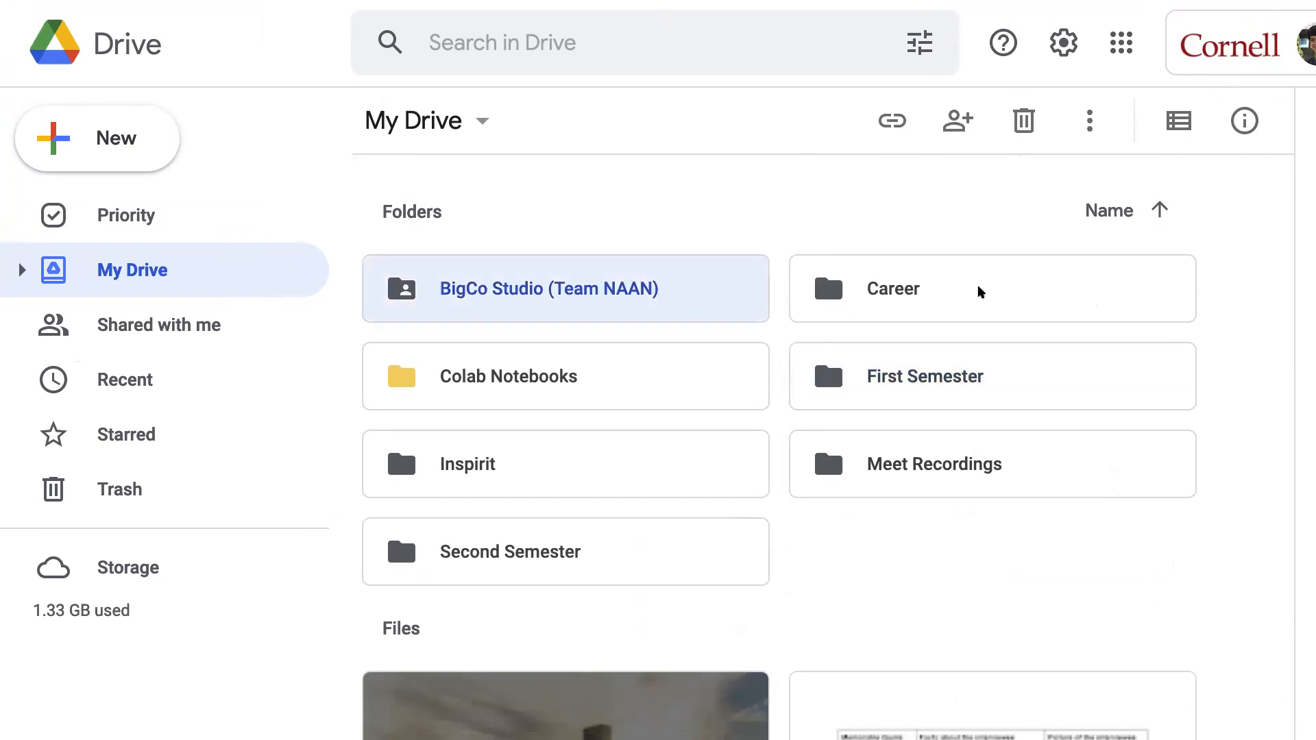
pyautogui.click(970, 300)
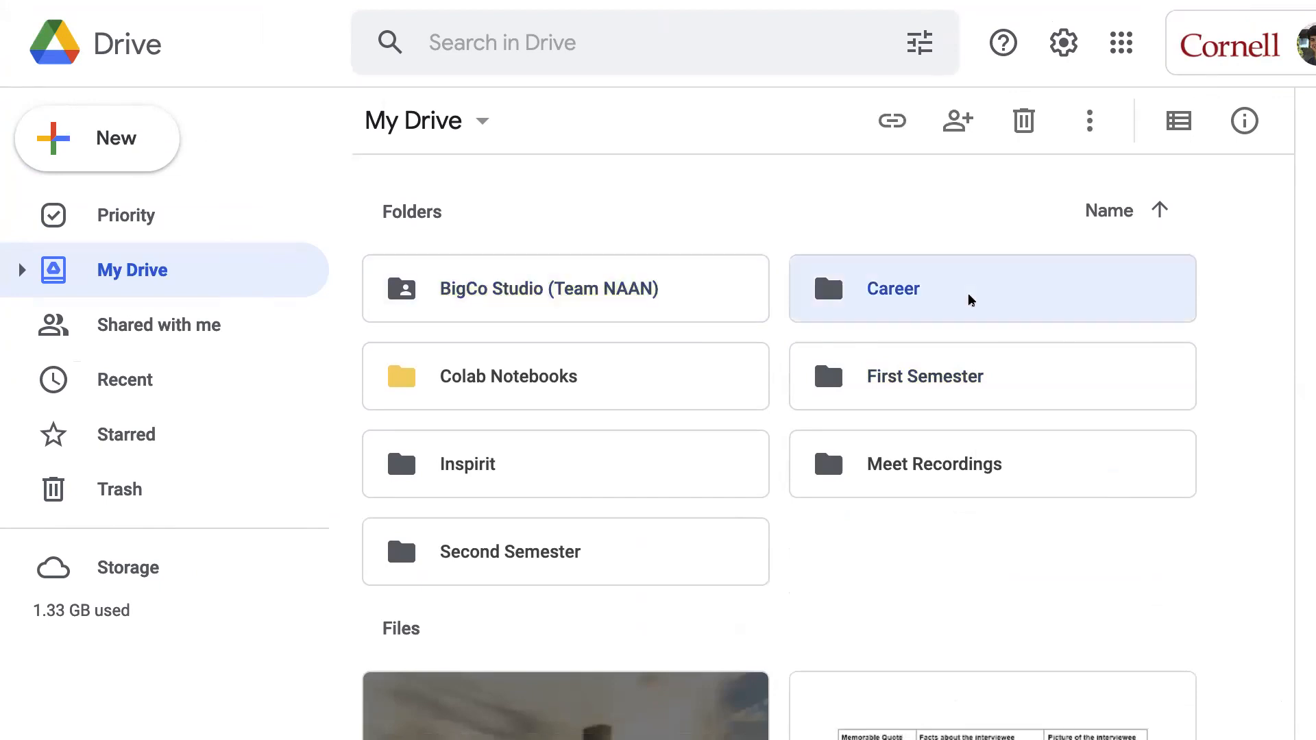
pyautogui.doubleClick(970, 299)
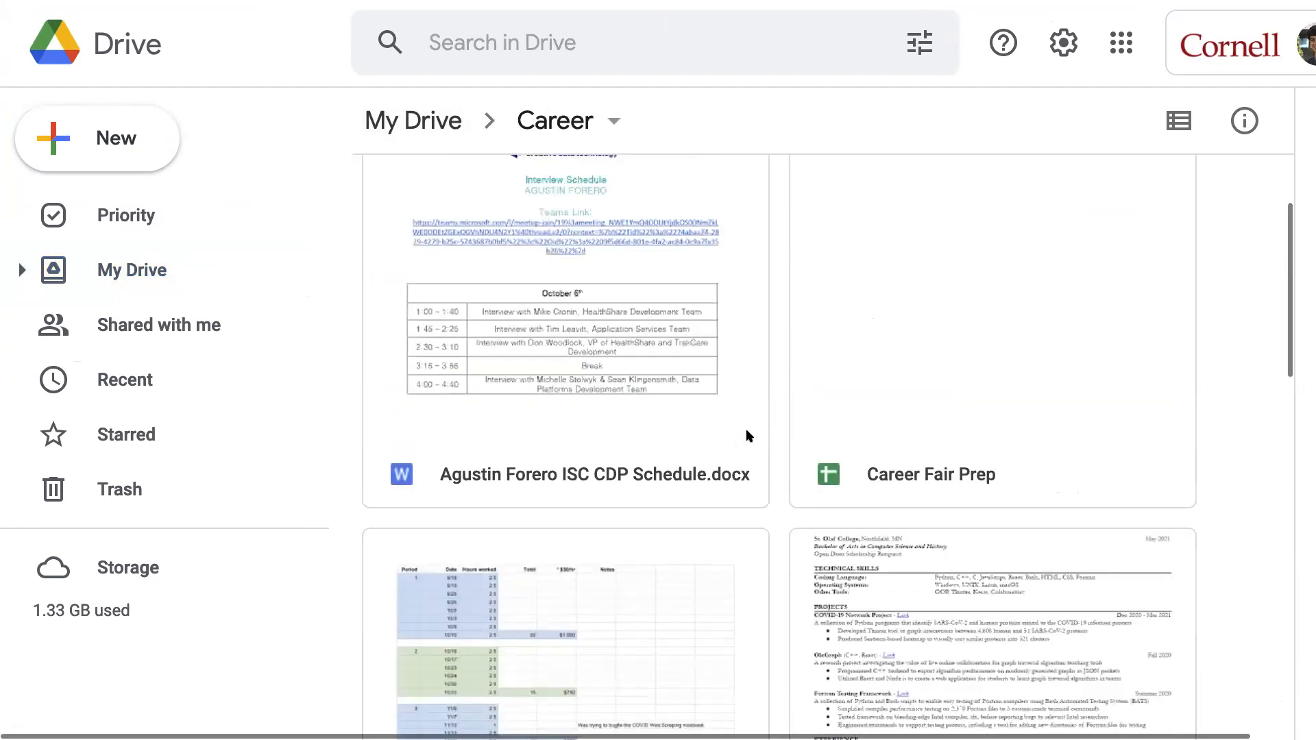
pyautogui.click(420, 129)
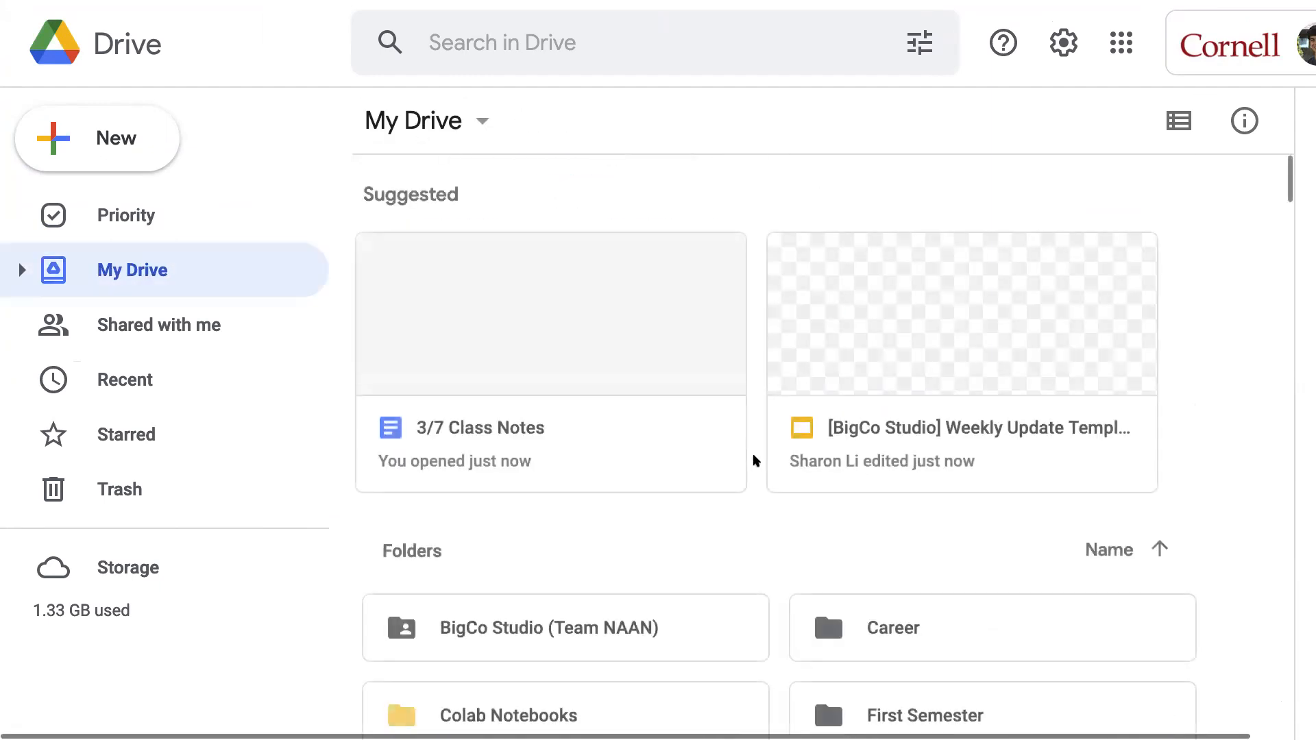
# Step: Highlight the Colab Notebooks, First Semester and Inspirit folders in My Drive, one after another
pyautogui.scroll(-5, 994, 514)
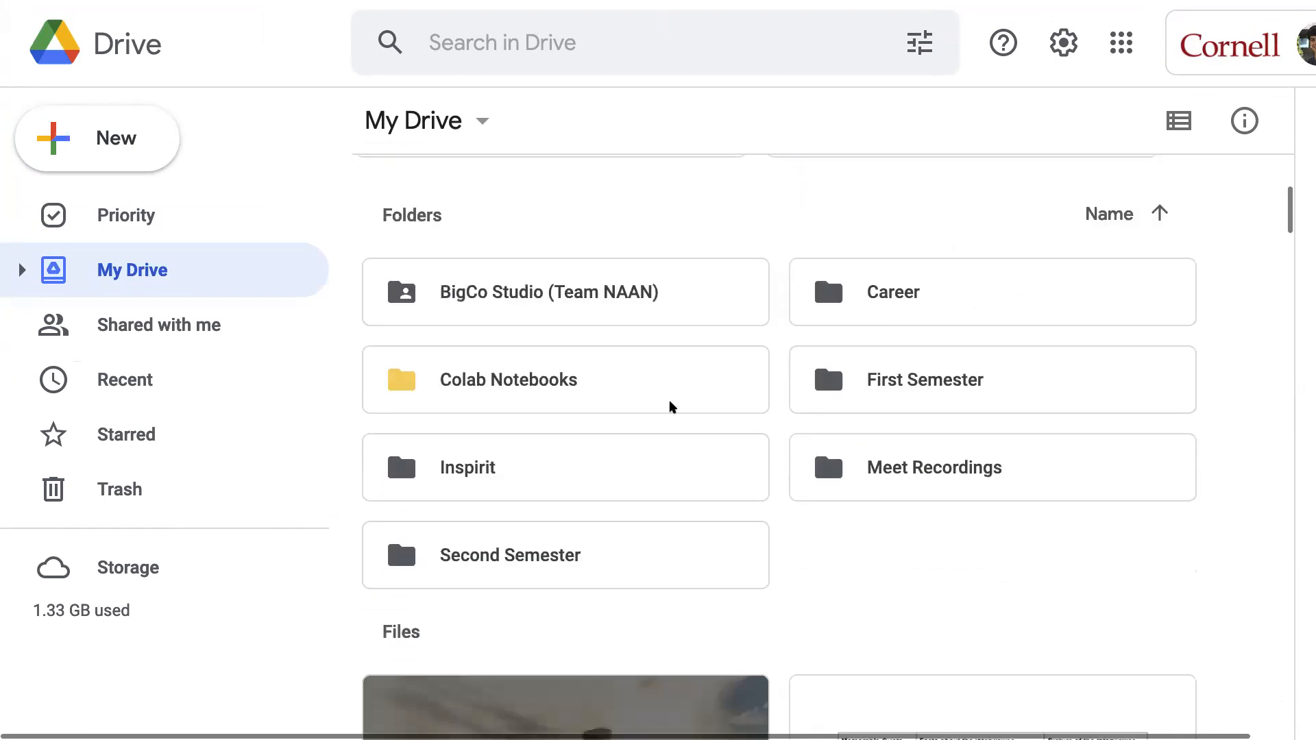
pyautogui.click(672, 406)
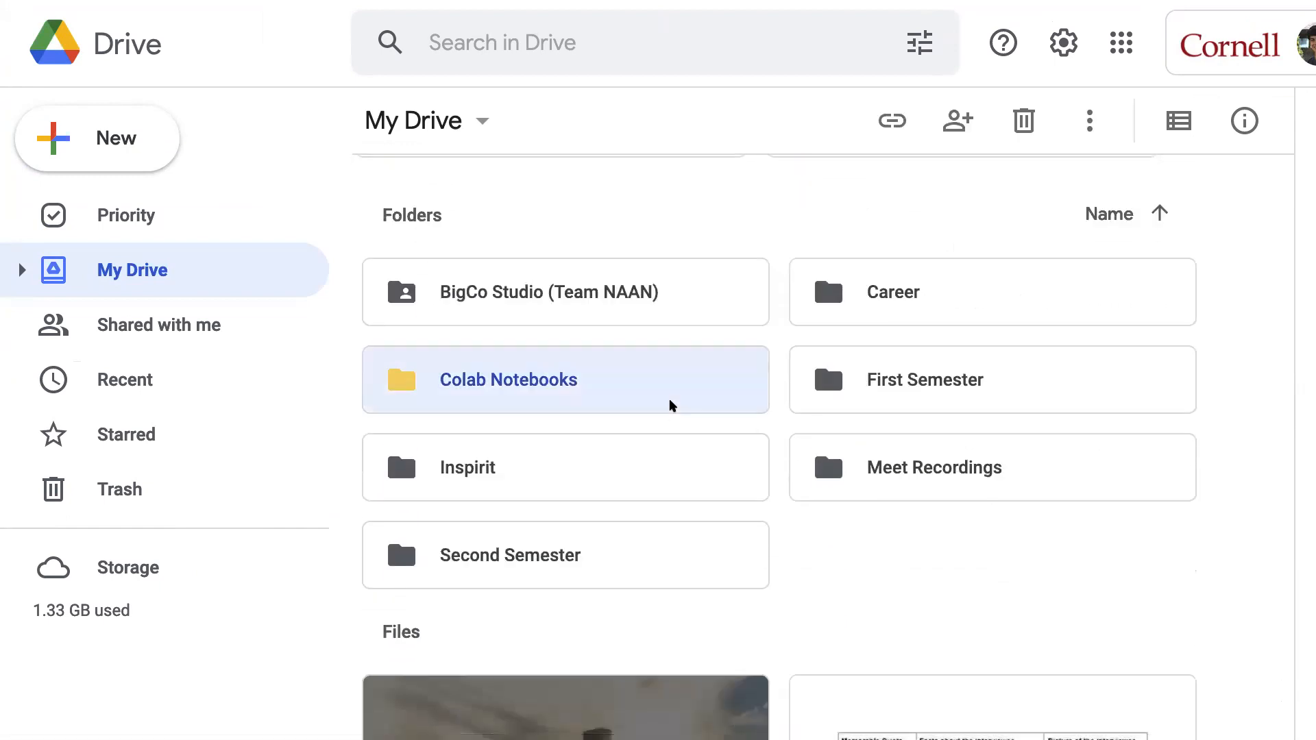
pyautogui.click(1027, 388)
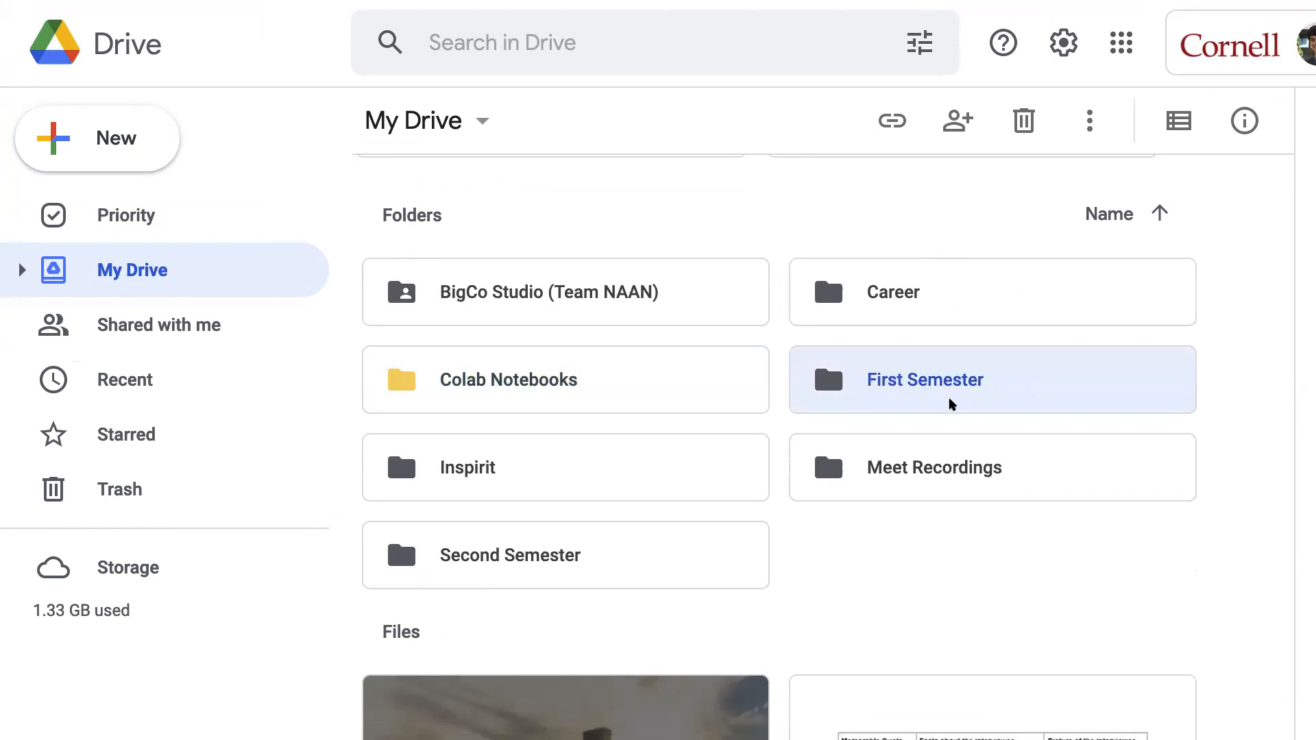
pyautogui.click(693, 484)
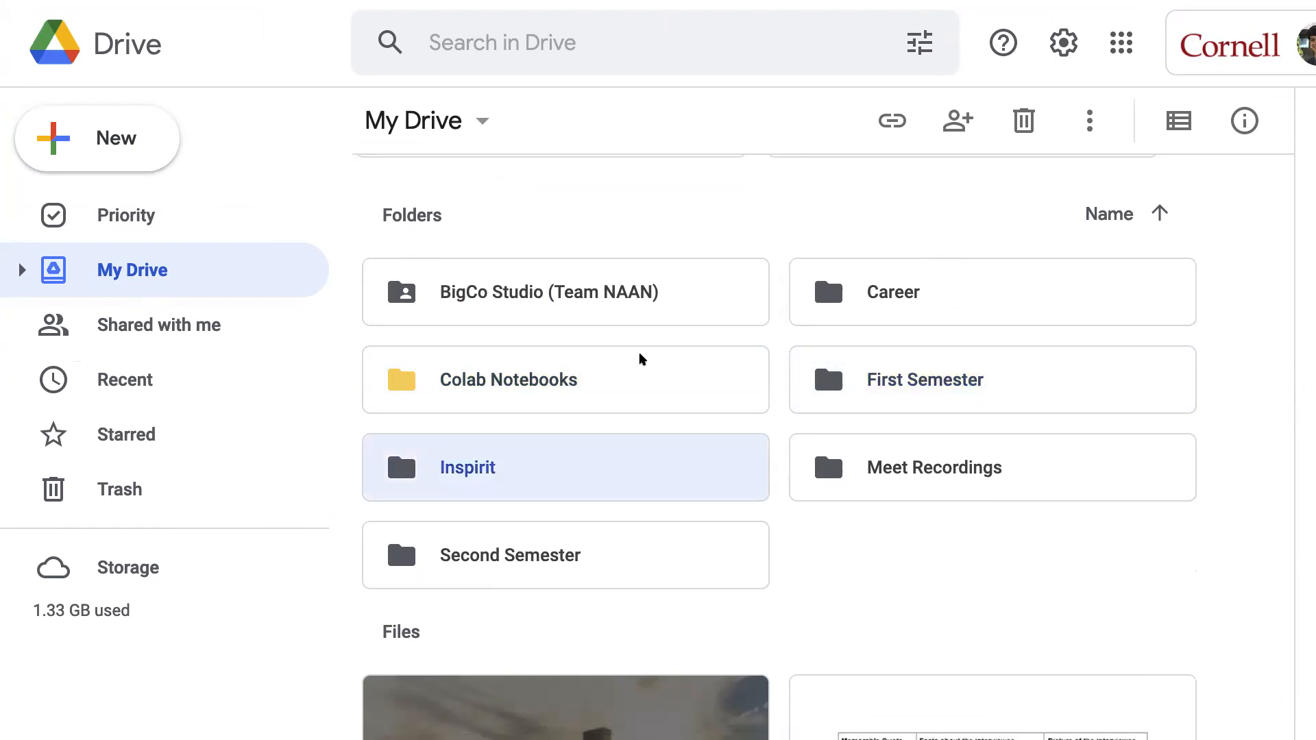
# Step: Highlight the Meet Recordings and Second Semester folders in My Drive, and clear the selection
pyautogui.click(962, 484)
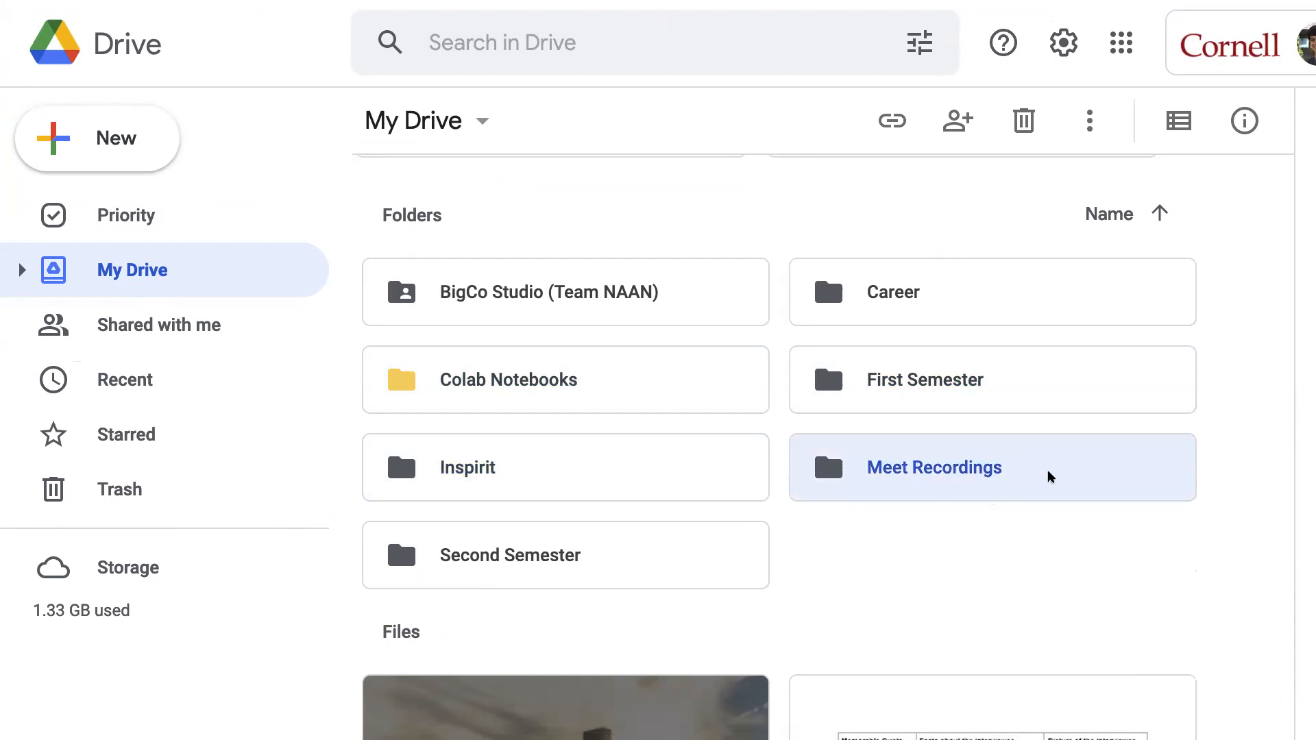
pyautogui.scroll(-1, 1067, 593)
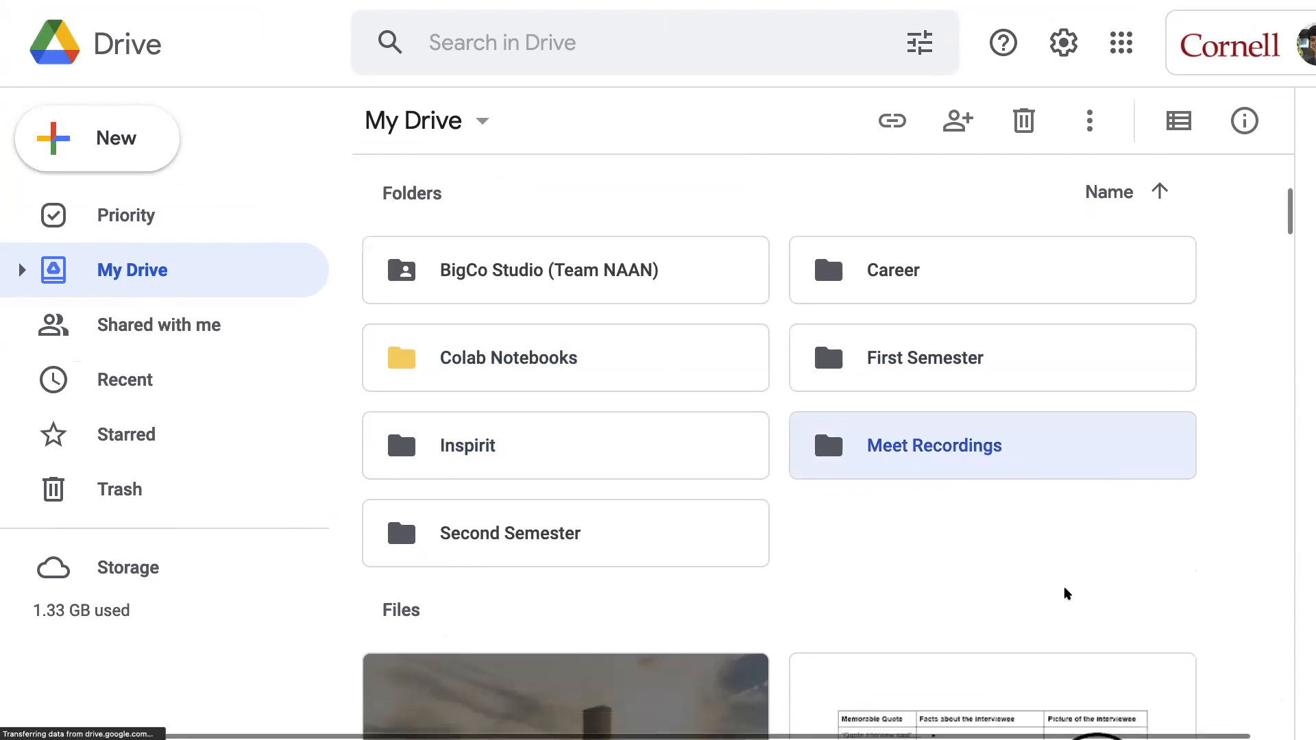
pyautogui.click(684, 530)
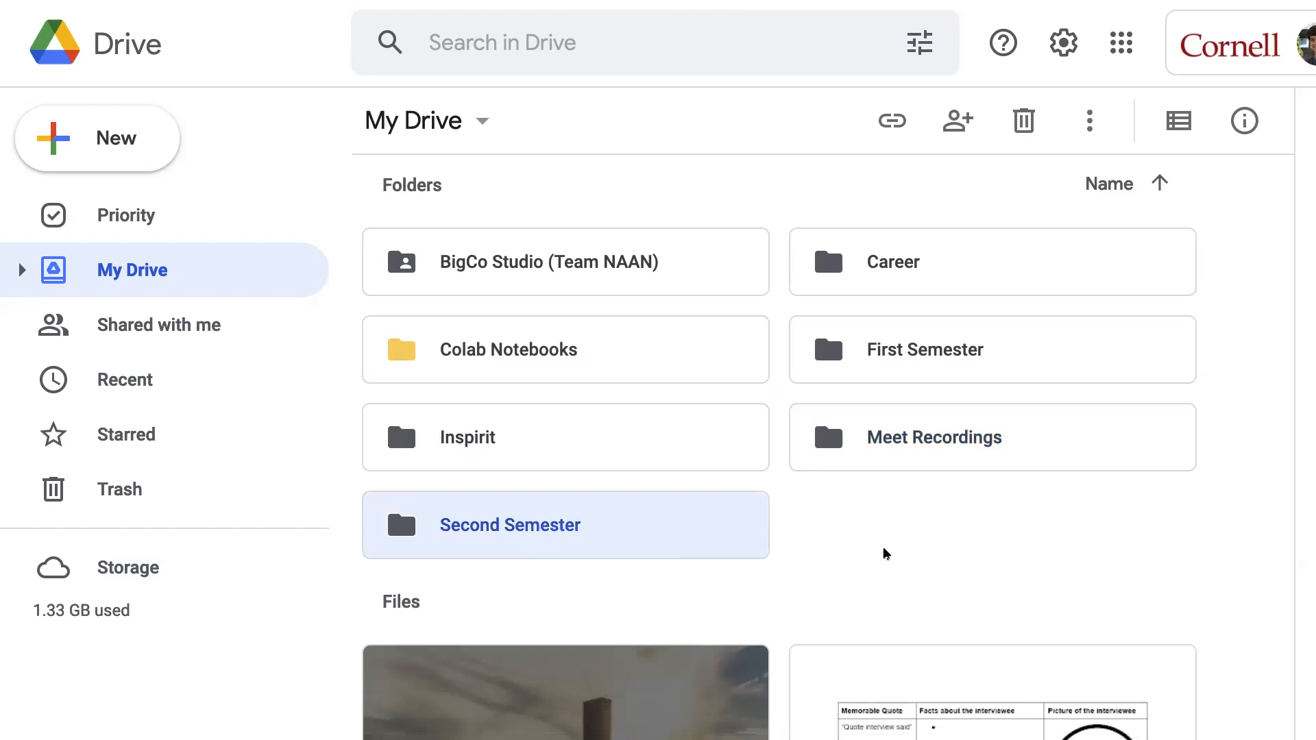
pyautogui.click(951, 551)
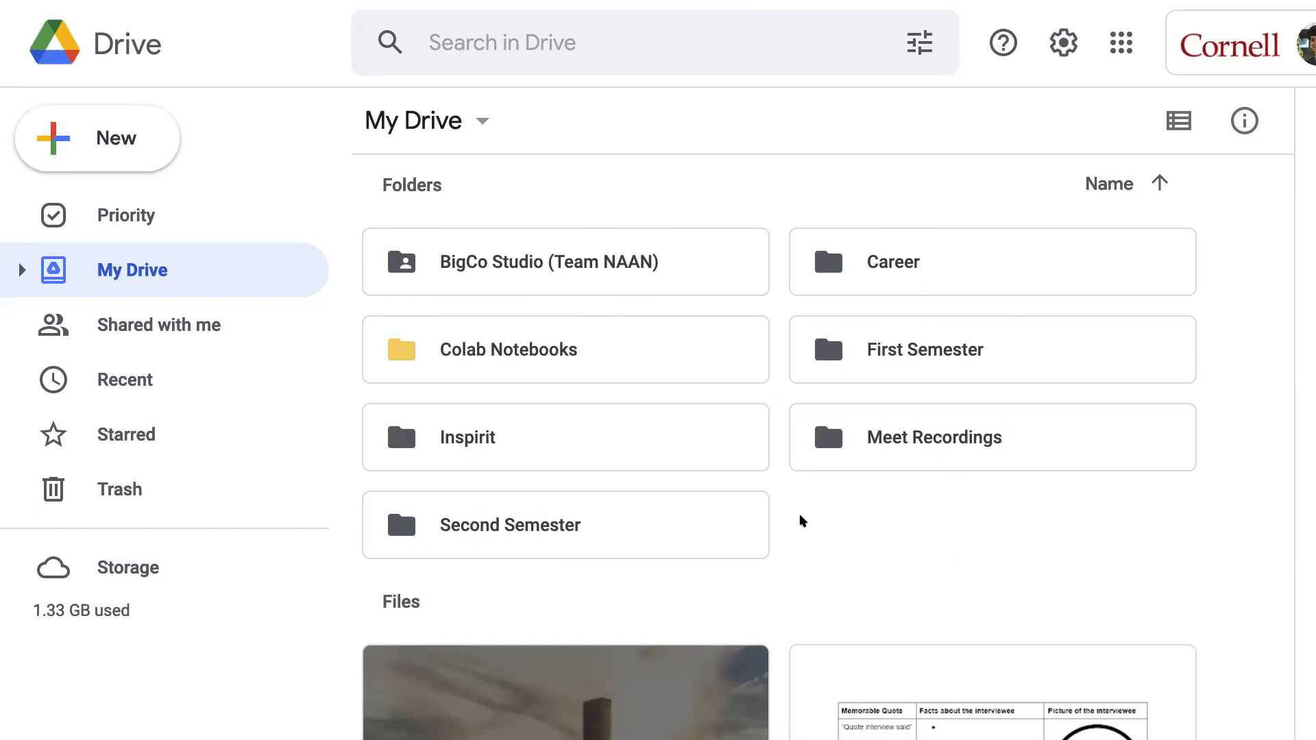
# Step: Open the Independent Study folder inside Second Semester and look through its files
pyautogui.doubleClick(740, 539)
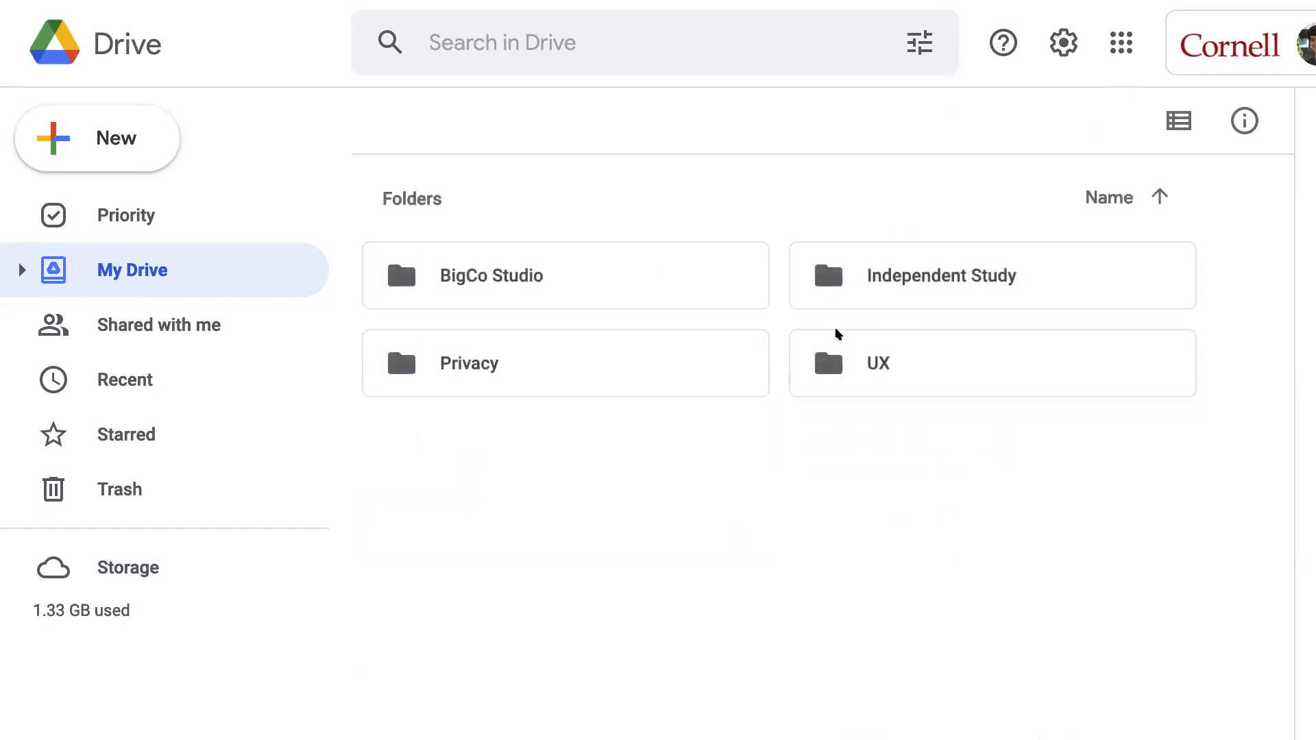
pyautogui.doubleClick(1024, 278)
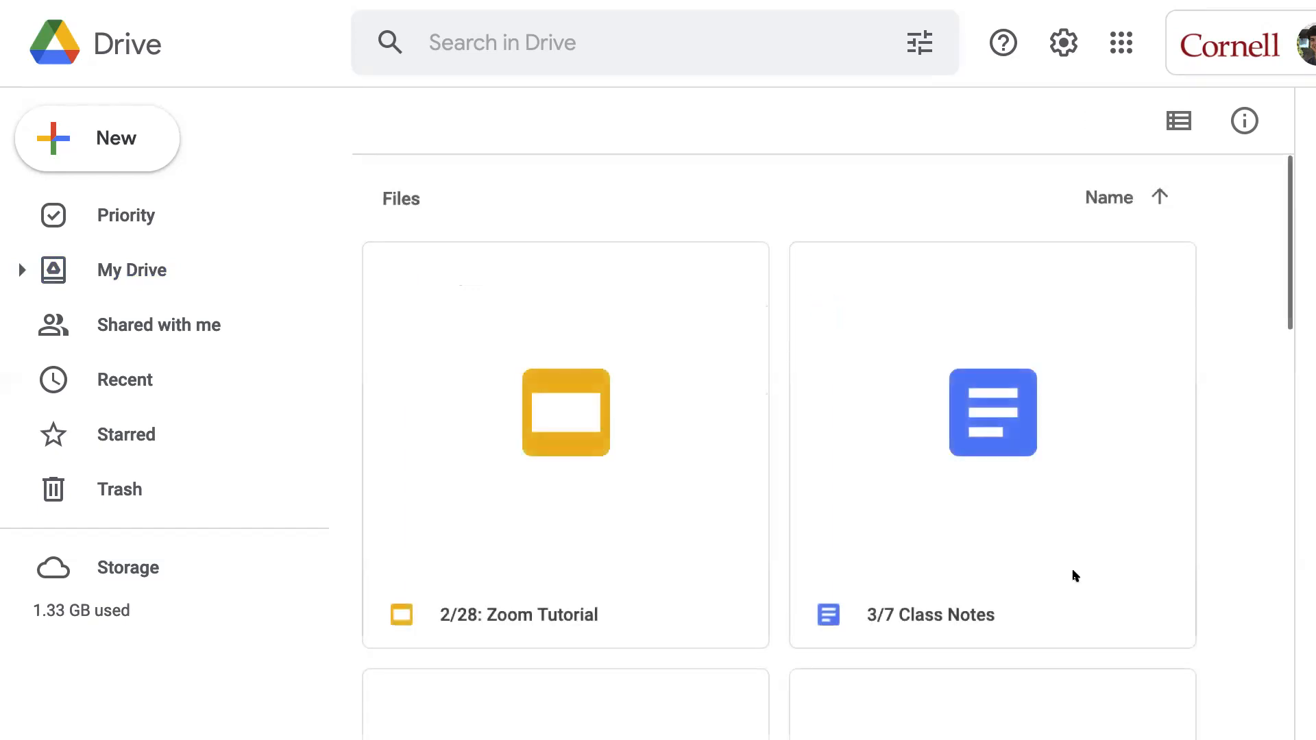
pyautogui.scroll(-1, 1076, 576)
pyautogui.scroll(-10, 1075, 575)
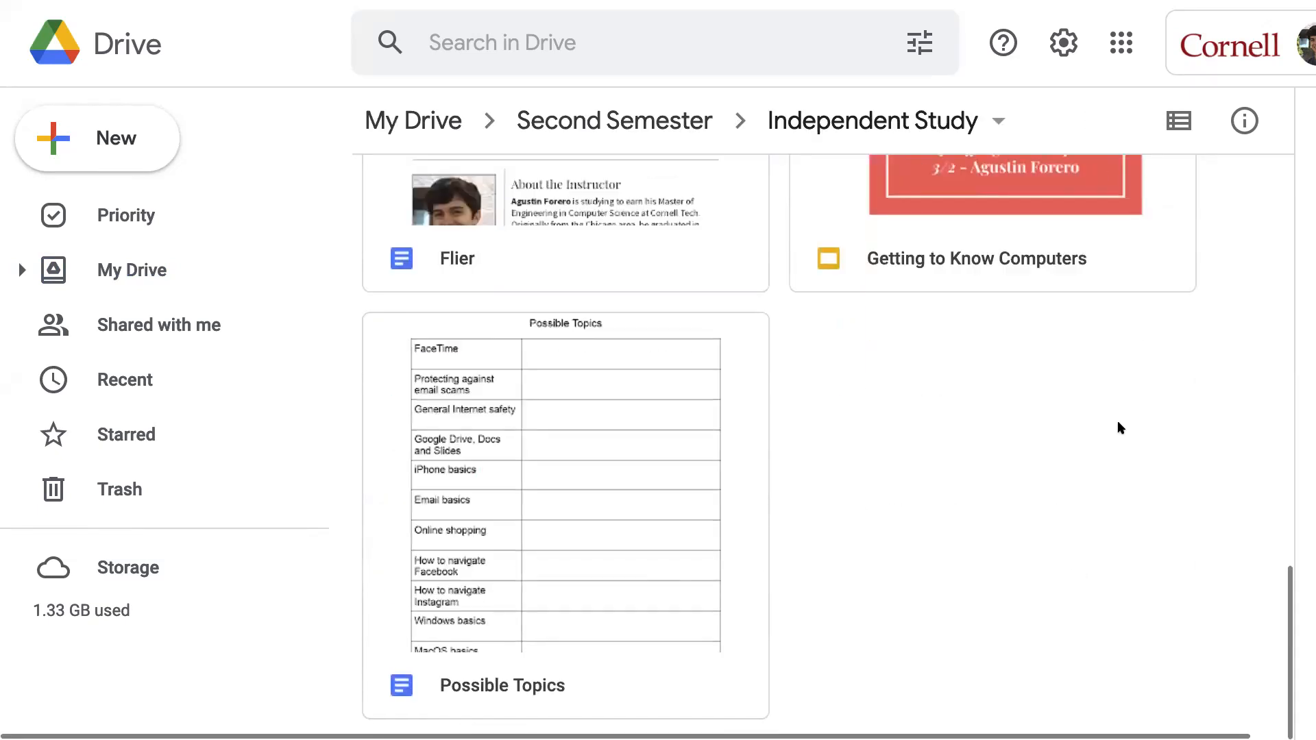
pyautogui.scroll(10, 1117, 421)
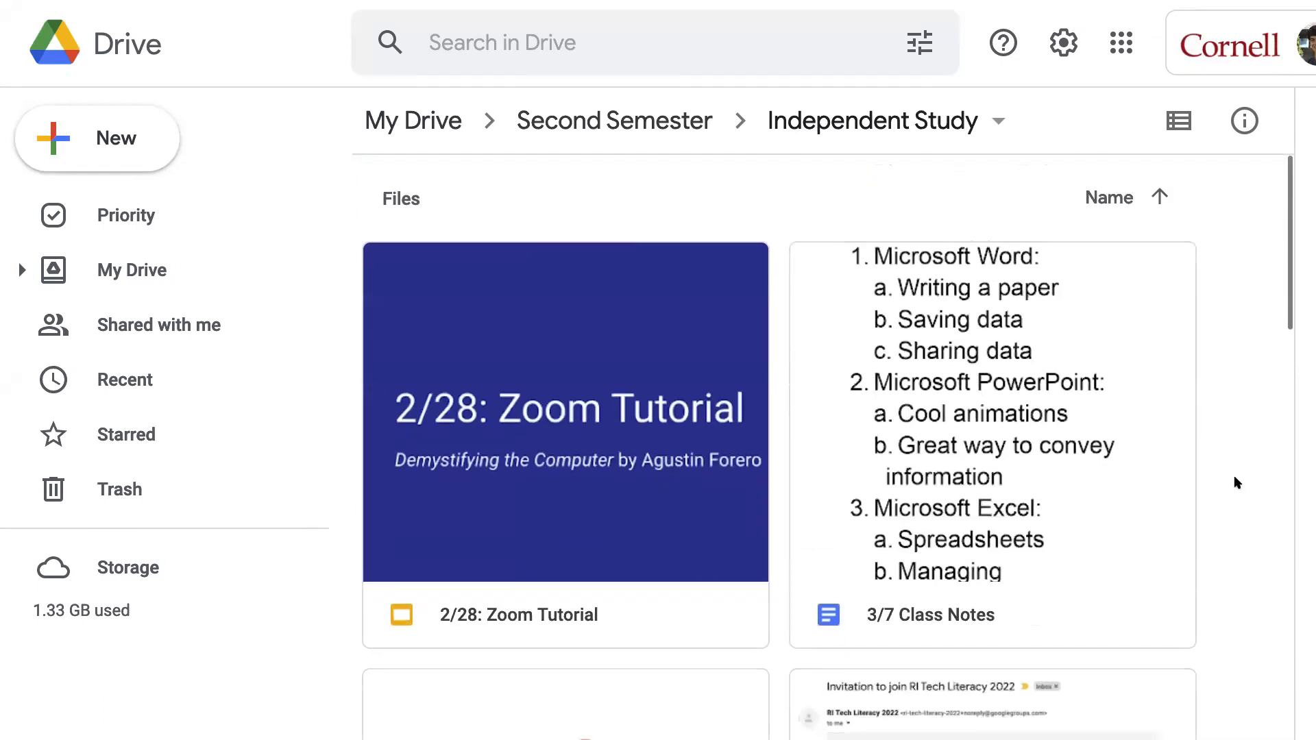
pyautogui.scroll(-10, 1235, 477)
pyautogui.scroll(10, 1236, 483)
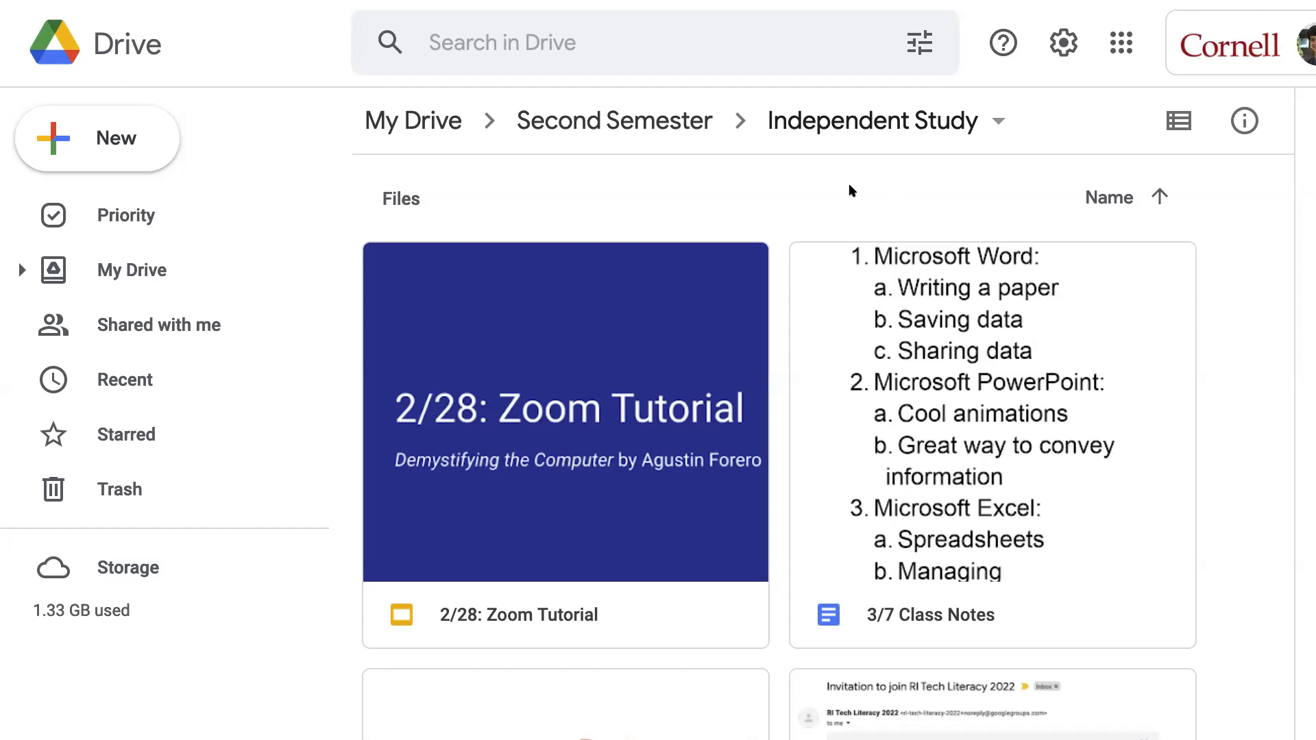
# Step: Search the web for "google drive" in a new browser tab, highlight the first result's web address and follow its Drive link
pyautogui.hotkey('ctrl', 't')
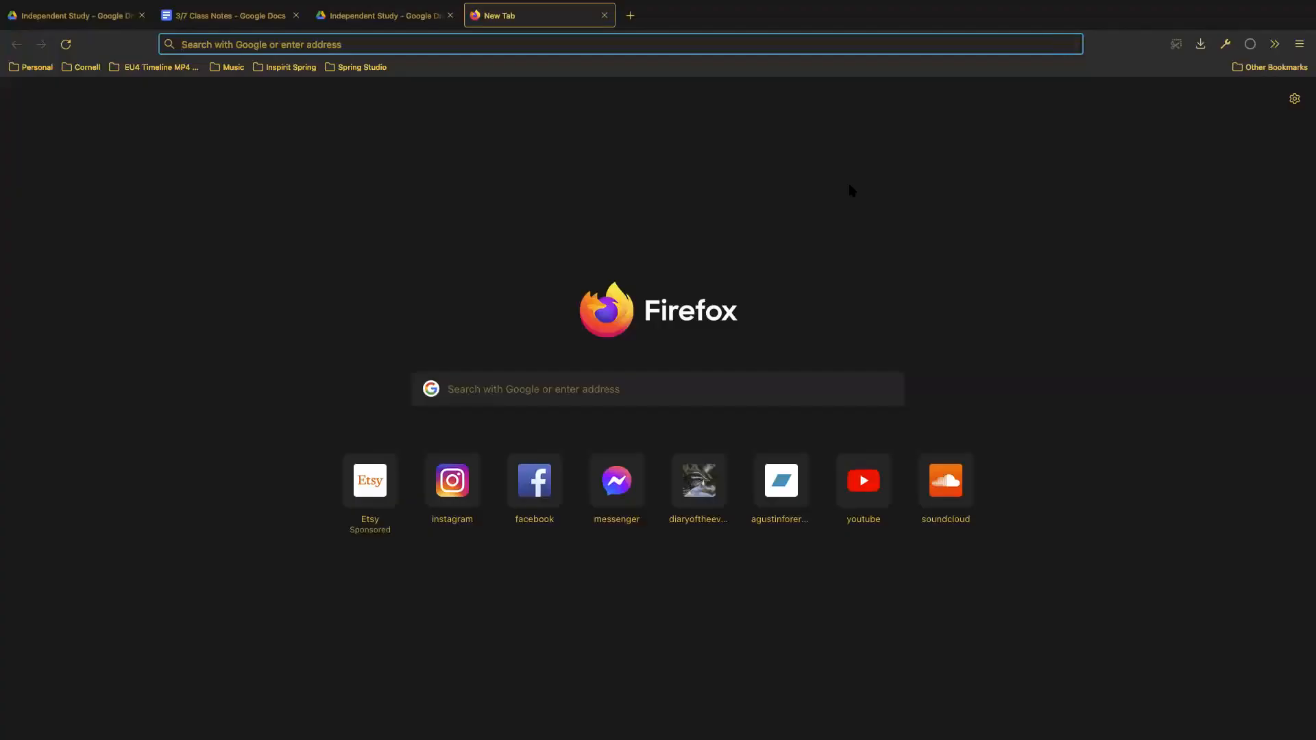
pyautogui.write('google drive')
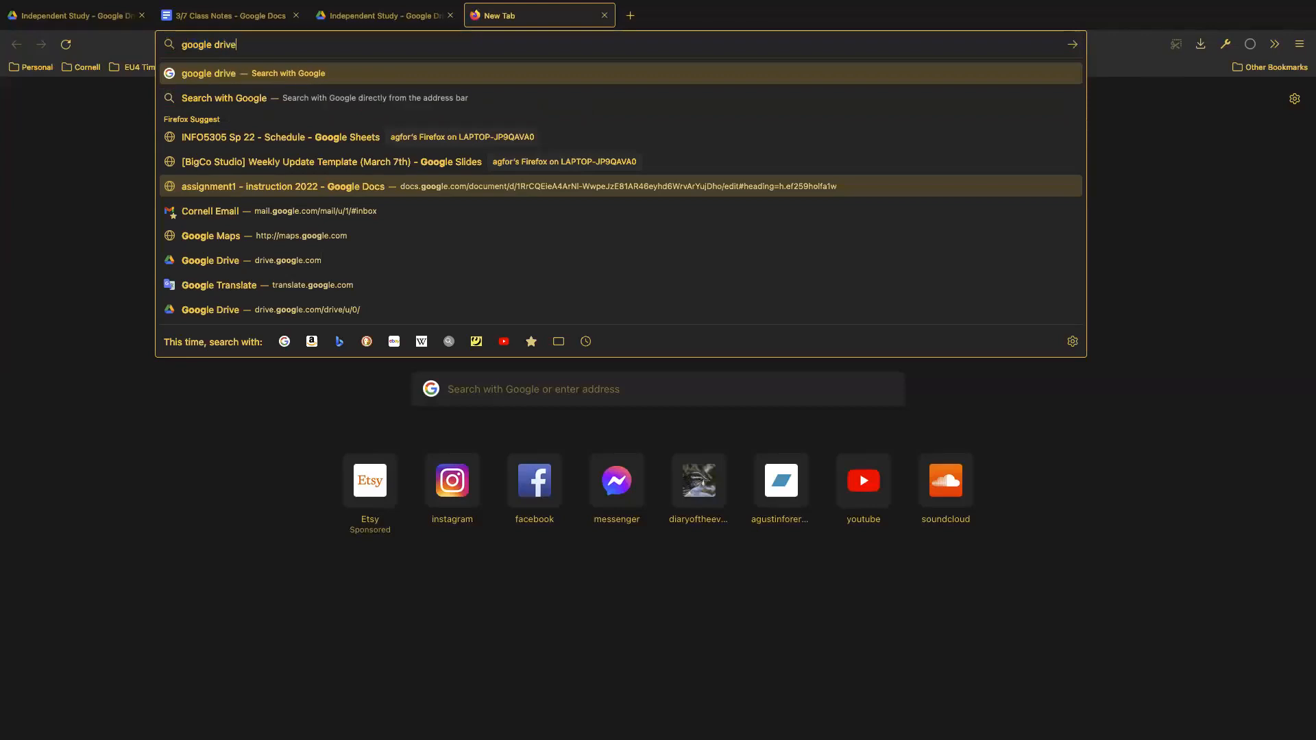
pyautogui.press('Return')
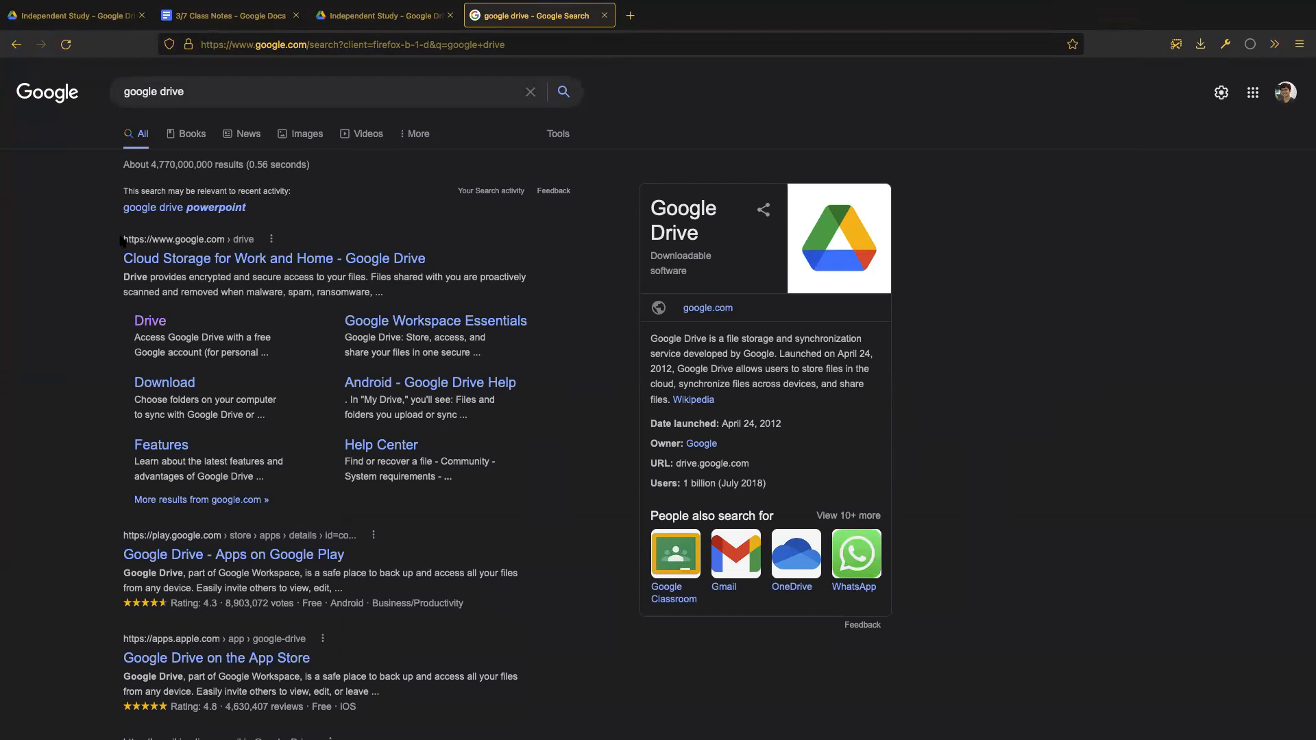
pyautogui.moveTo(119, 241); pyautogui.dragTo(225, 243)
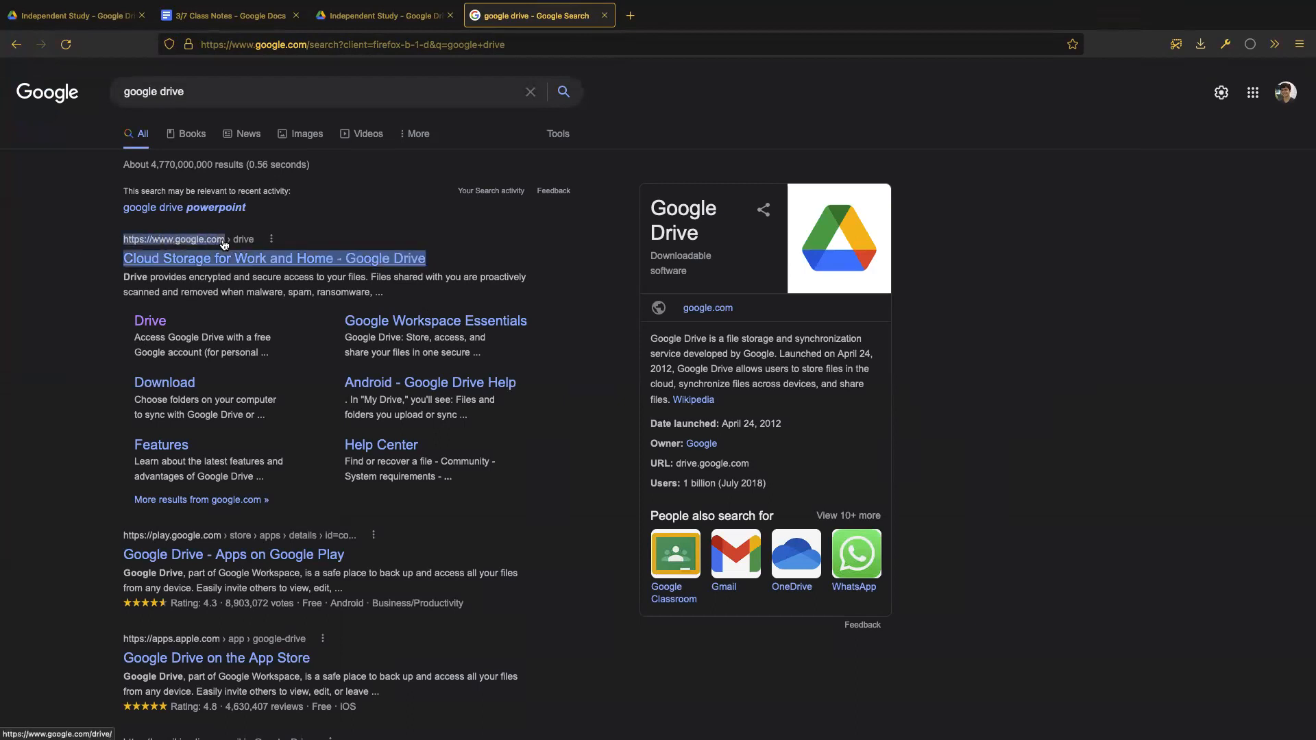
pyautogui.click(112, 234)
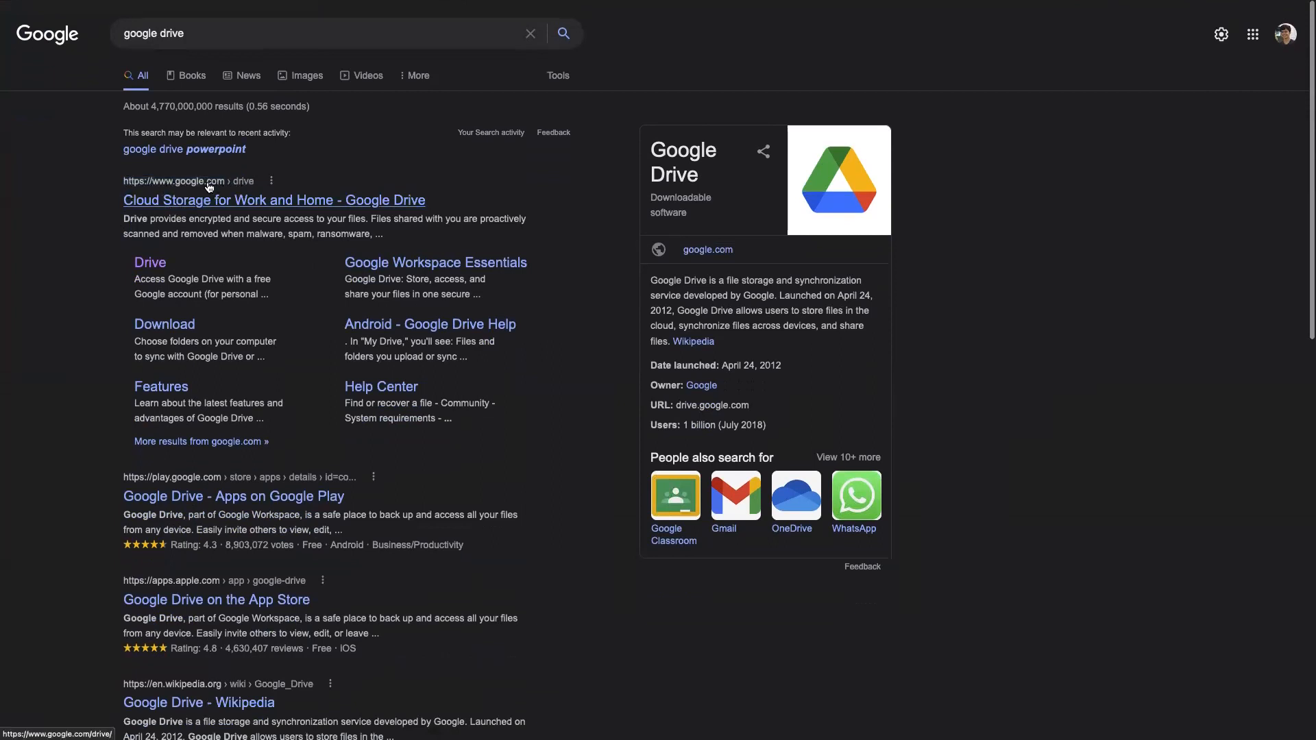
pyautogui.click(162, 270)
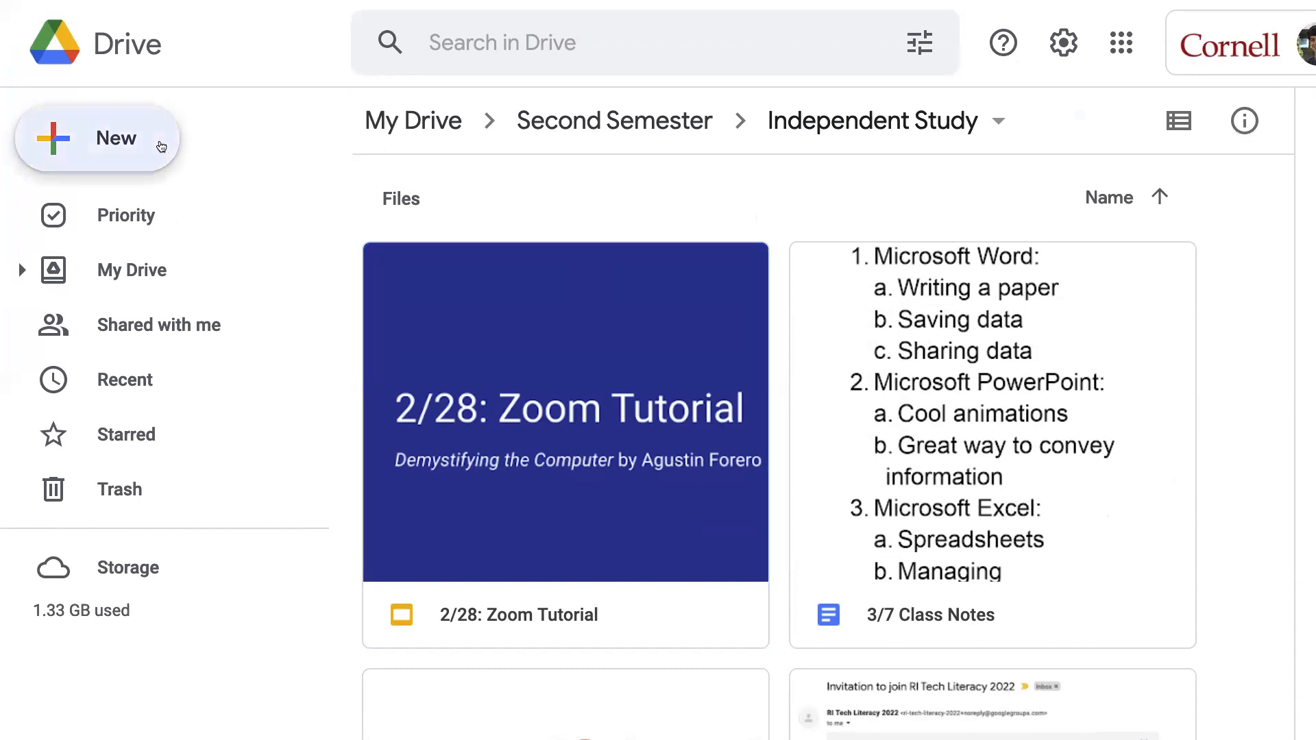
# Step: Show the kinds of items that can be created or uploaded in the Independent Study folder, and dismiss the list
pyautogui.click(161, 146)
pyautogui.click(631, 184)
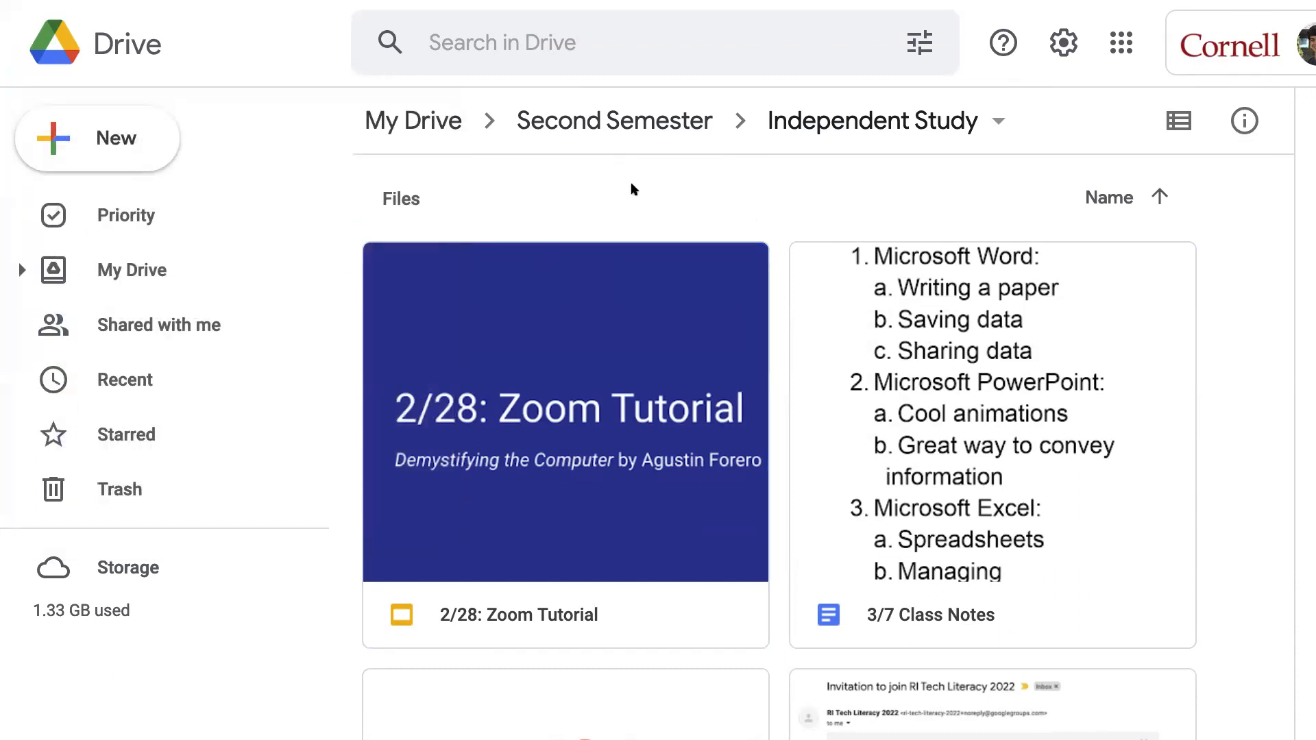
pyautogui.click(139, 130)
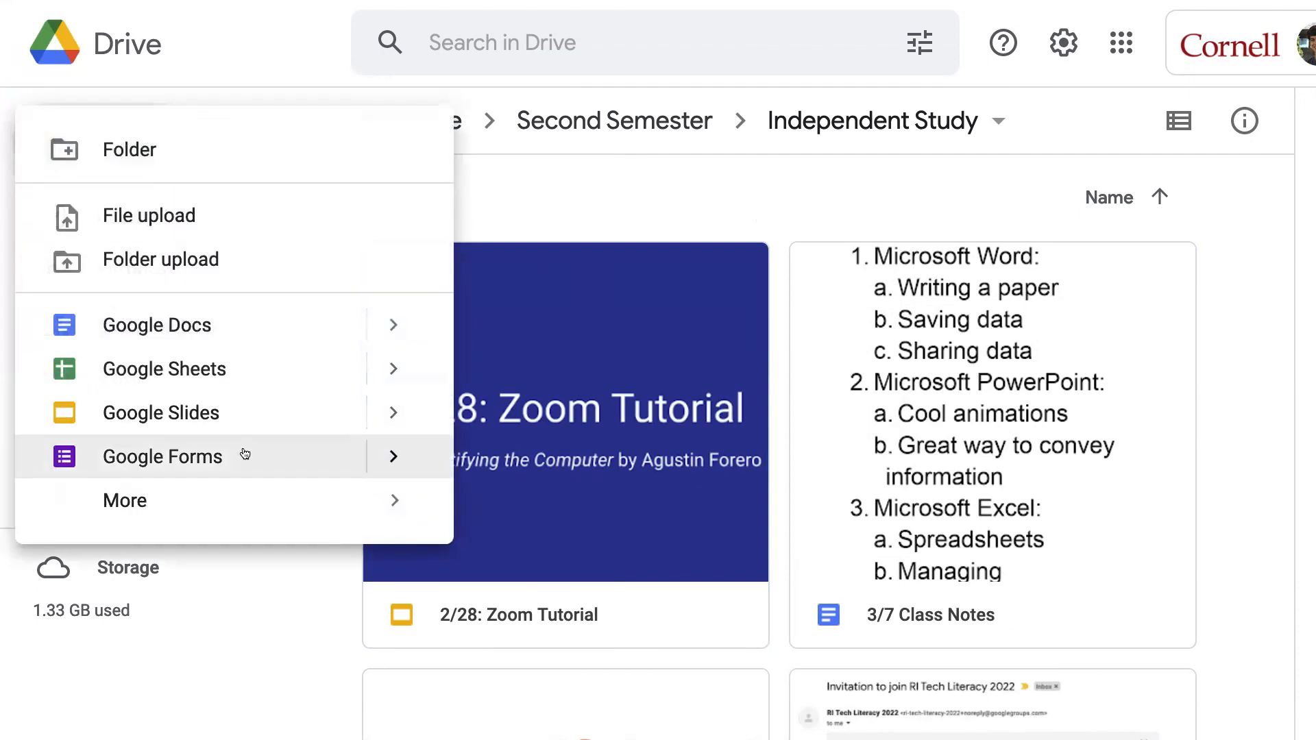
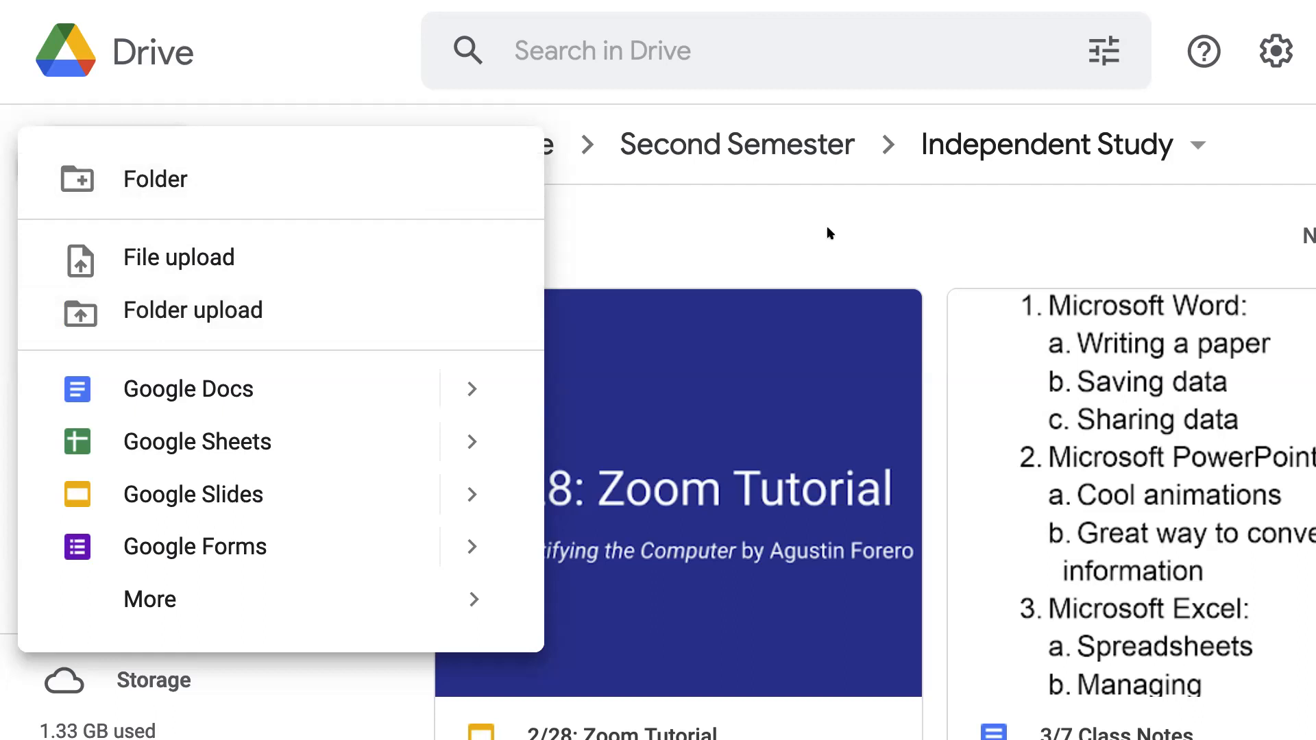
pyautogui.click(1001, 409)
# Step: Examine the files in Independent Study to see which ones are slideshows, and return to the start of the list
pyautogui.hscroll(3, 1001, 410)
pyautogui.hscroll(-3, 999, 410)
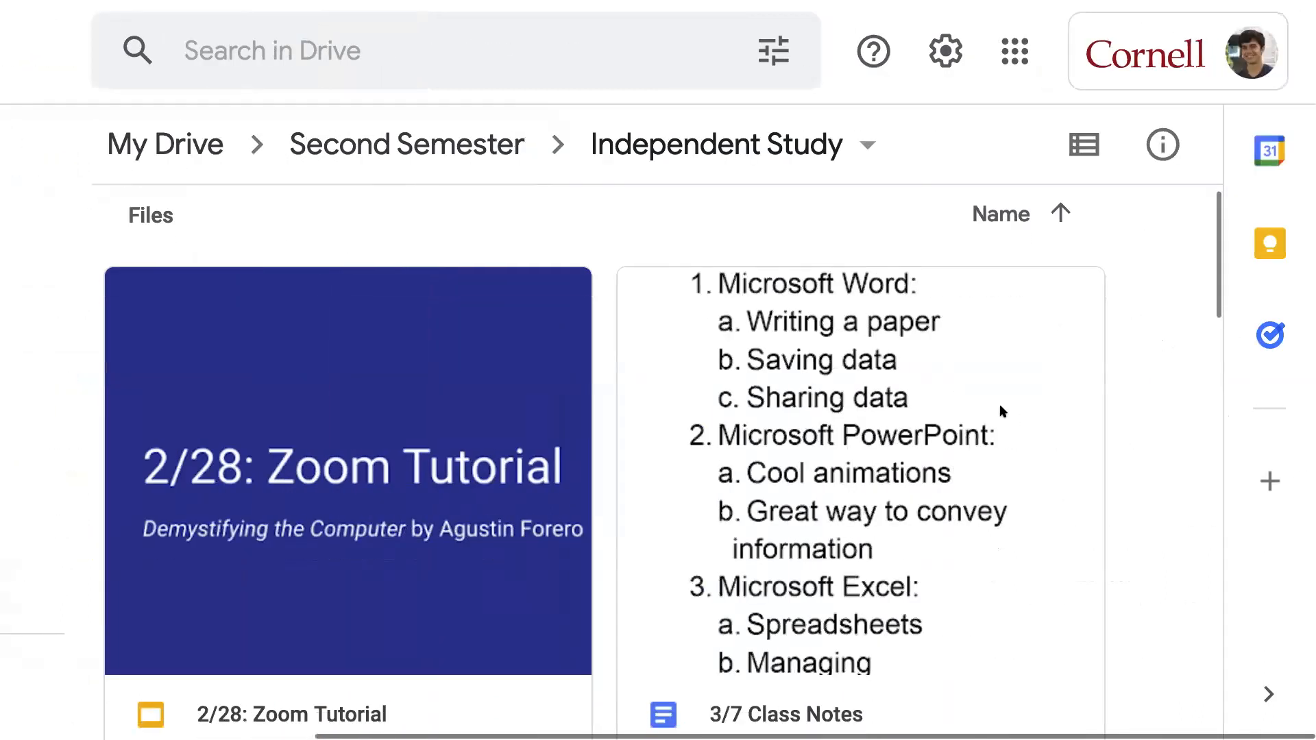
pyautogui.scroll(-6, 999, 409)
pyautogui.scroll(6, 431, 468)
pyautogui.scroll(-8, 431, 468)
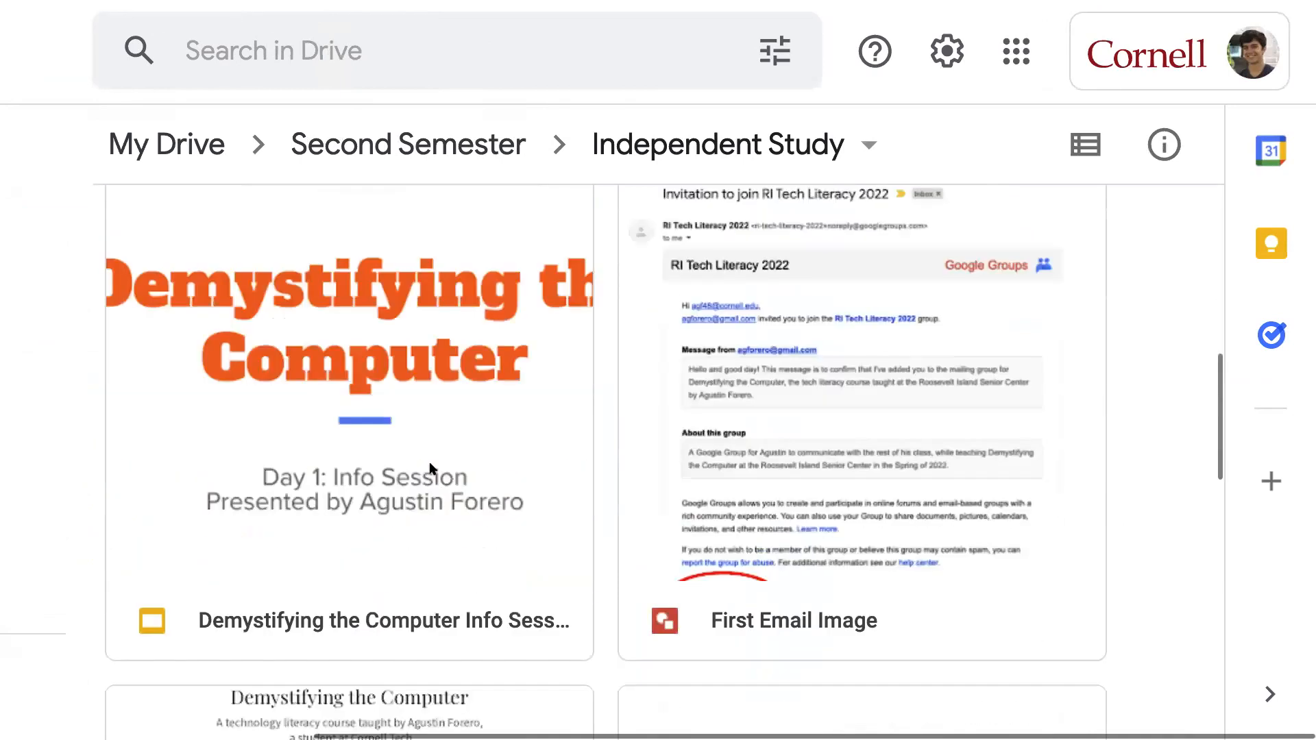
pyautogui.scroll(-3, 835, 547)
pyautogui.scroll(-5, 835, 546)
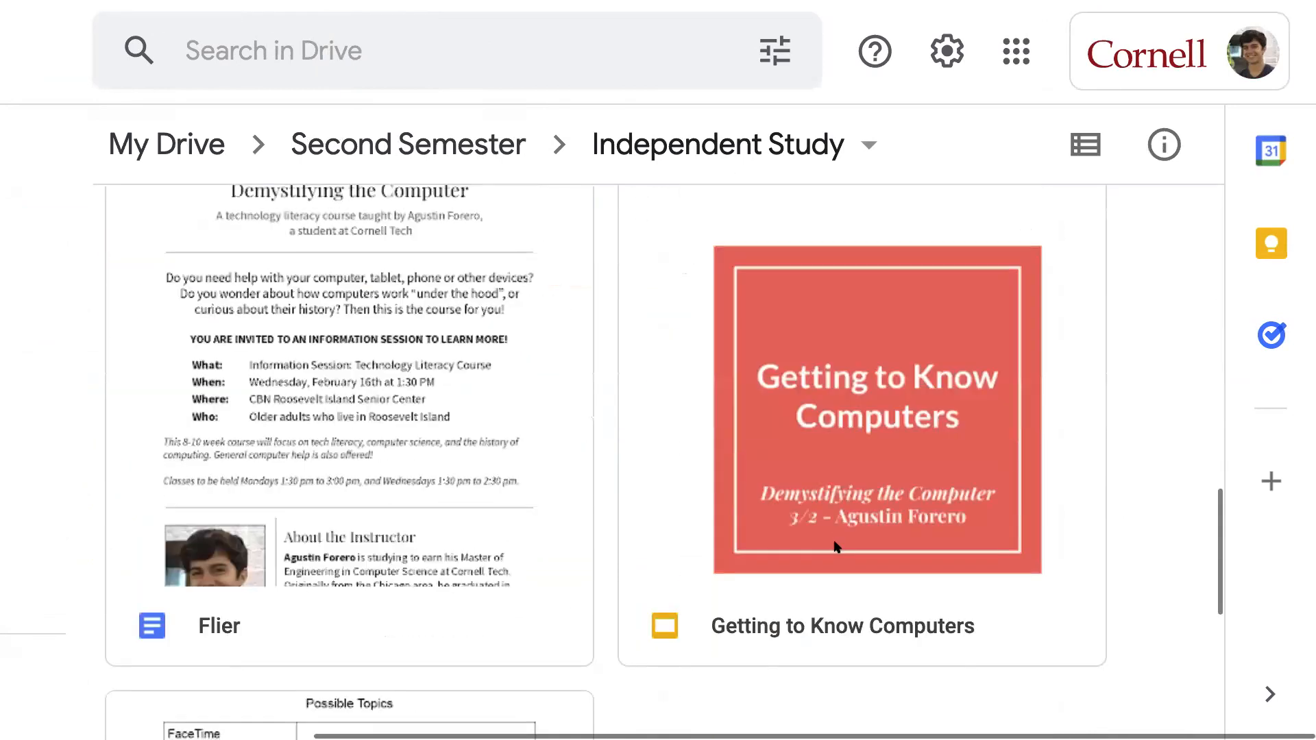
pyautogui.scroll(10, 1023, 466)
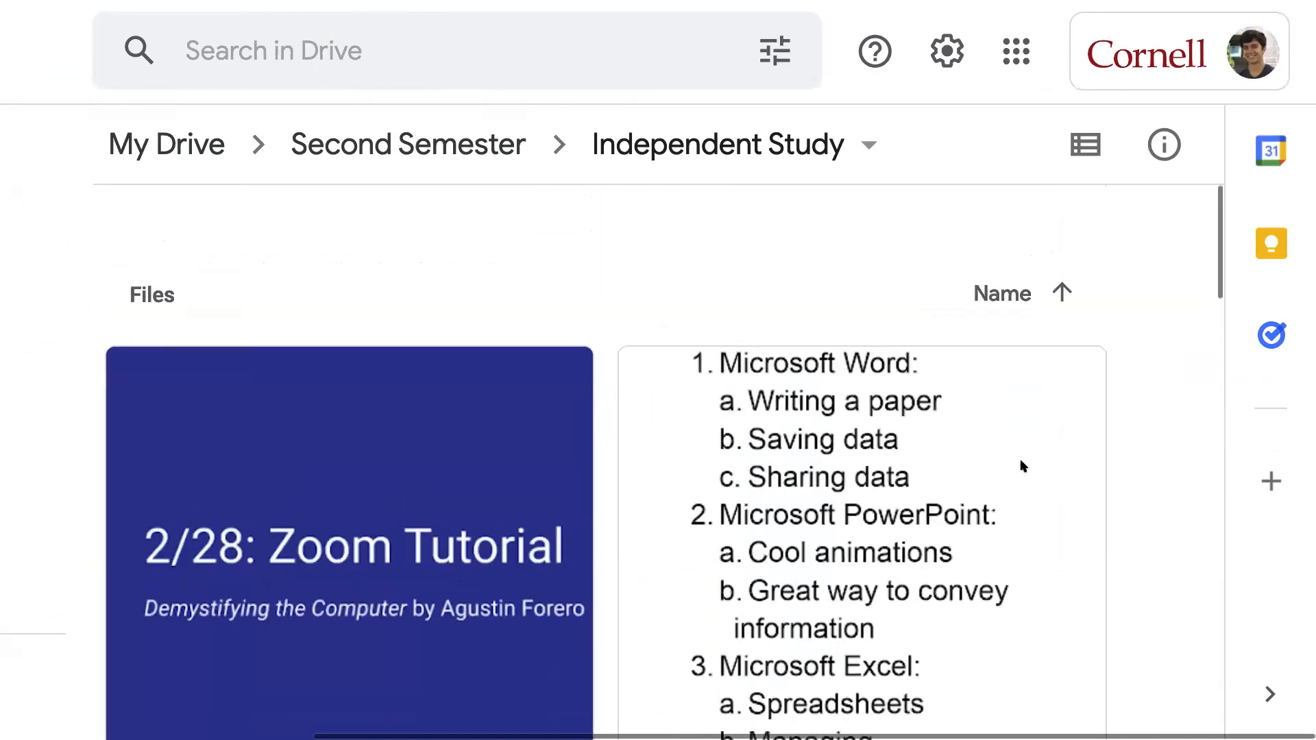
pyautogui.scroll(-1, 1023, 464)
pyautogui.hscroll(-3, 1018, 460)
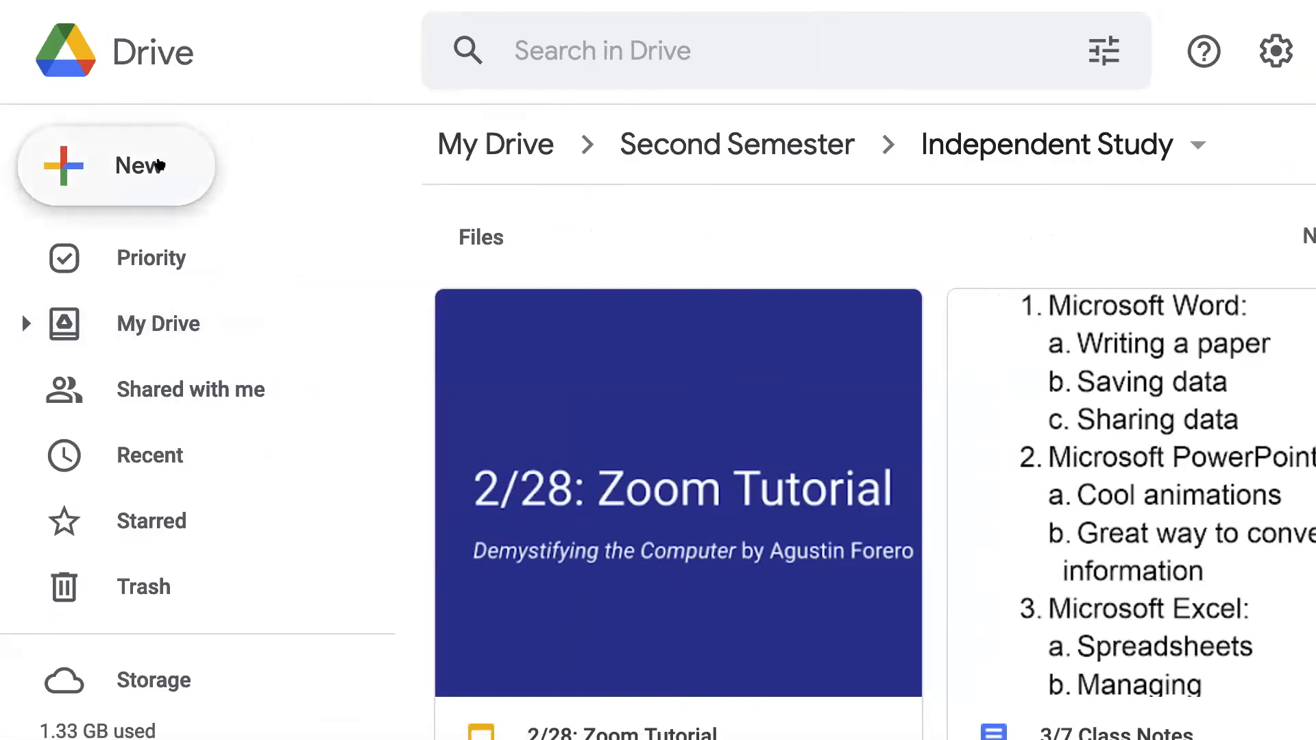
# Step: Create a new folder named Slideshows inside Independent Study
pyautogui.click(155, 170)
pyautogui.click(190, 179)
pyautogui.write('Slideshows')
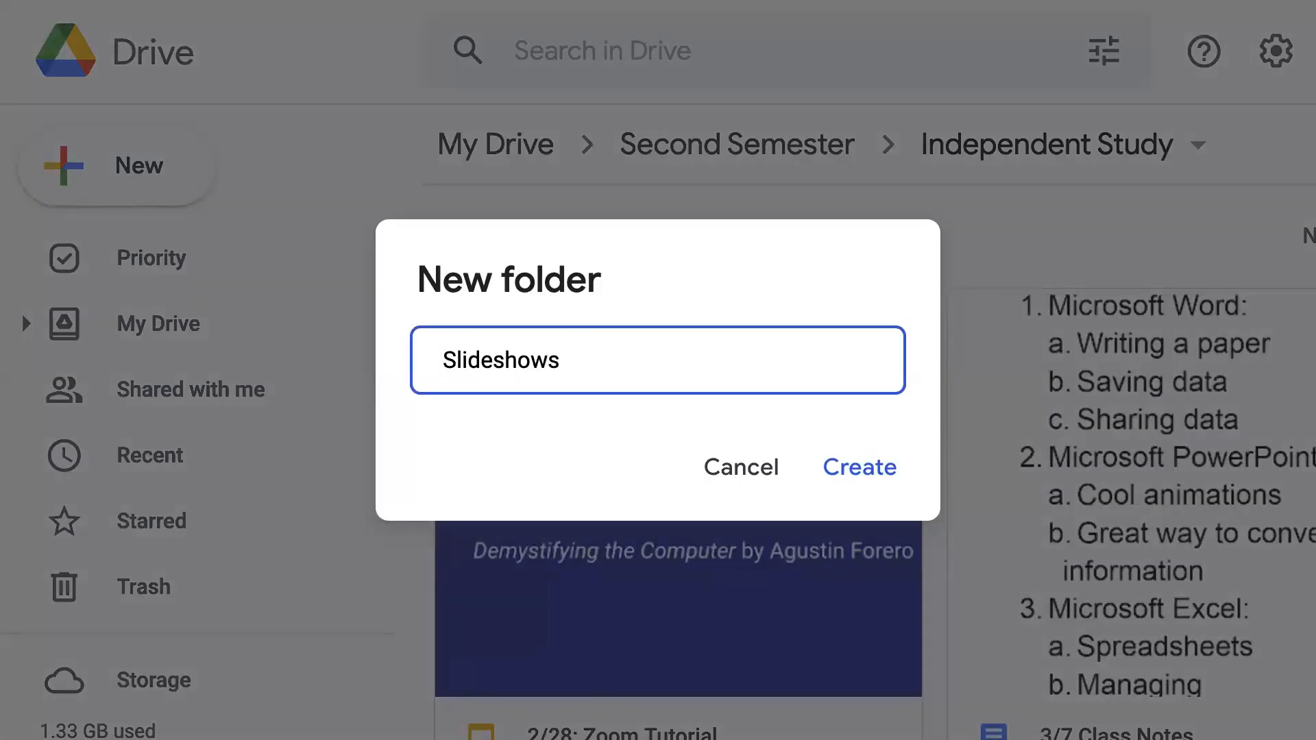
pyautogui.click(860, 467)
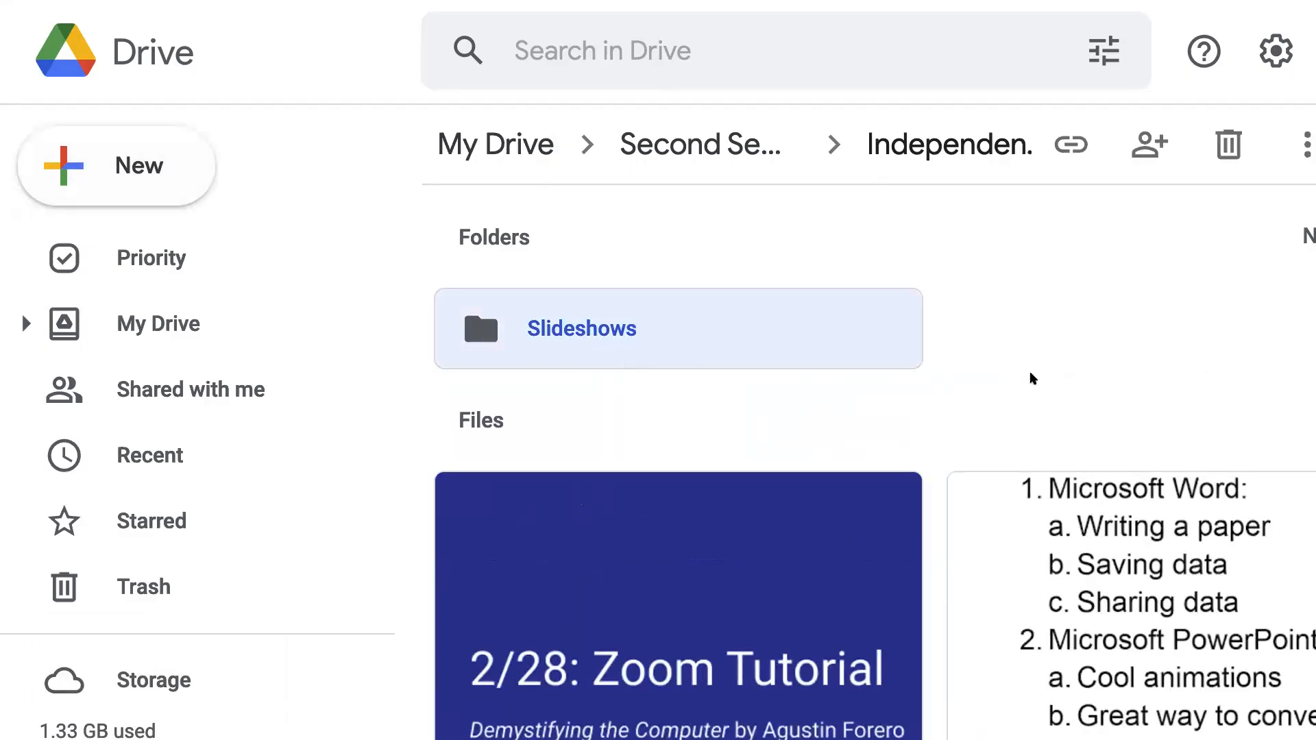
# Step: Look inside the Slideshows folder and return to the Independent Study folder
pyautogui.doubleClick(780, 325)
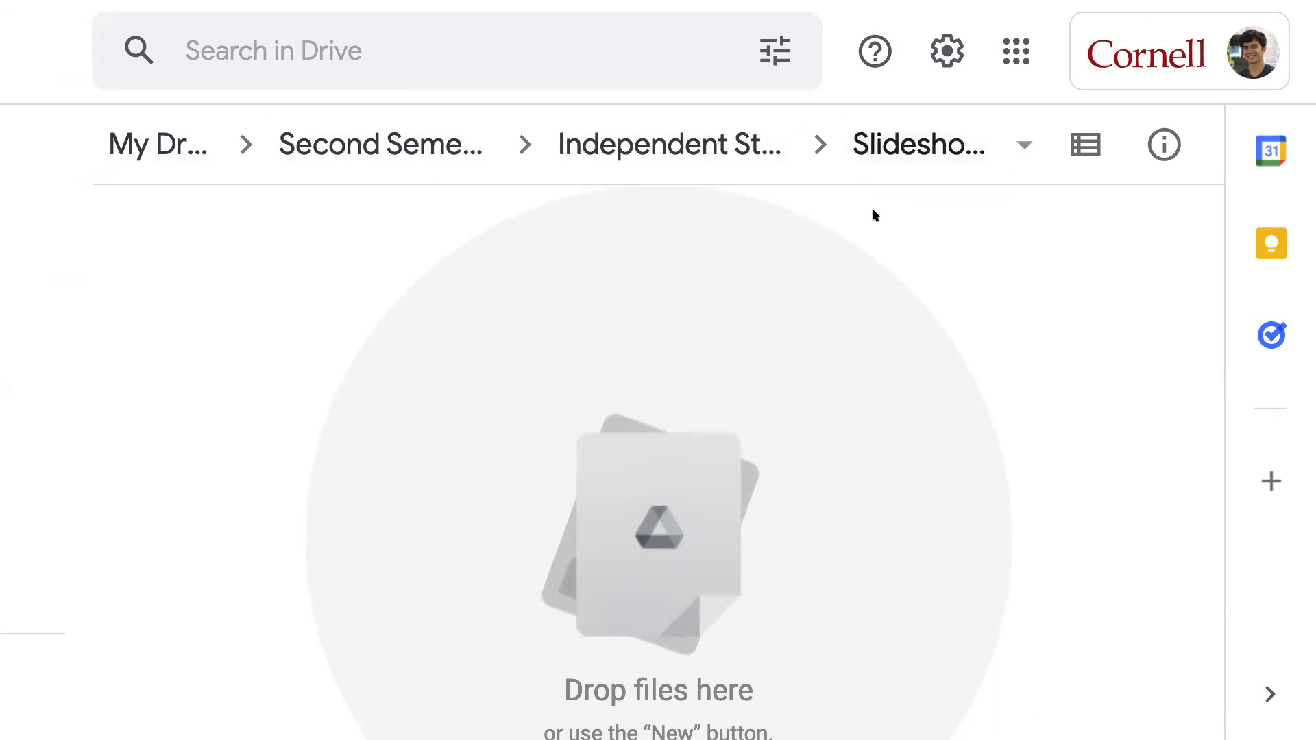
pyautogui.click(718, 155)
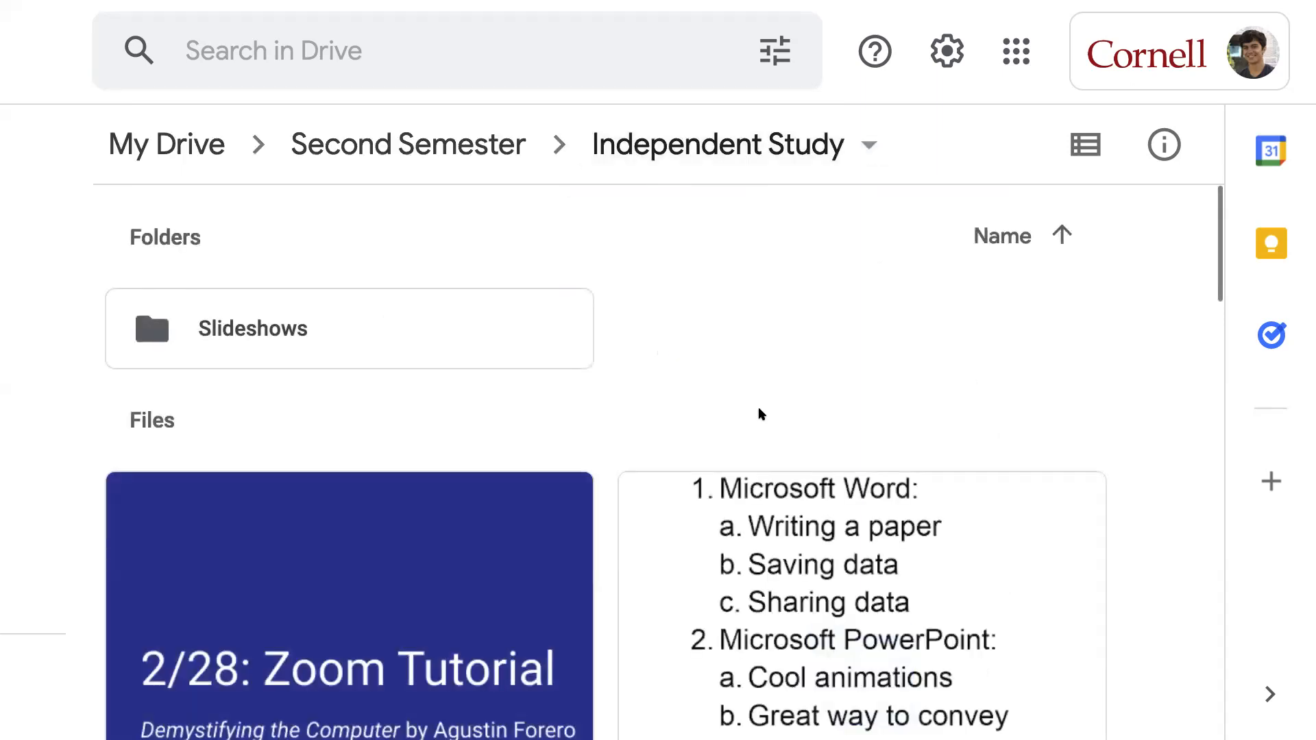
pyautogui.scroll(-3, 761, 414)
pyautogui.scroll(3, 760, 412)
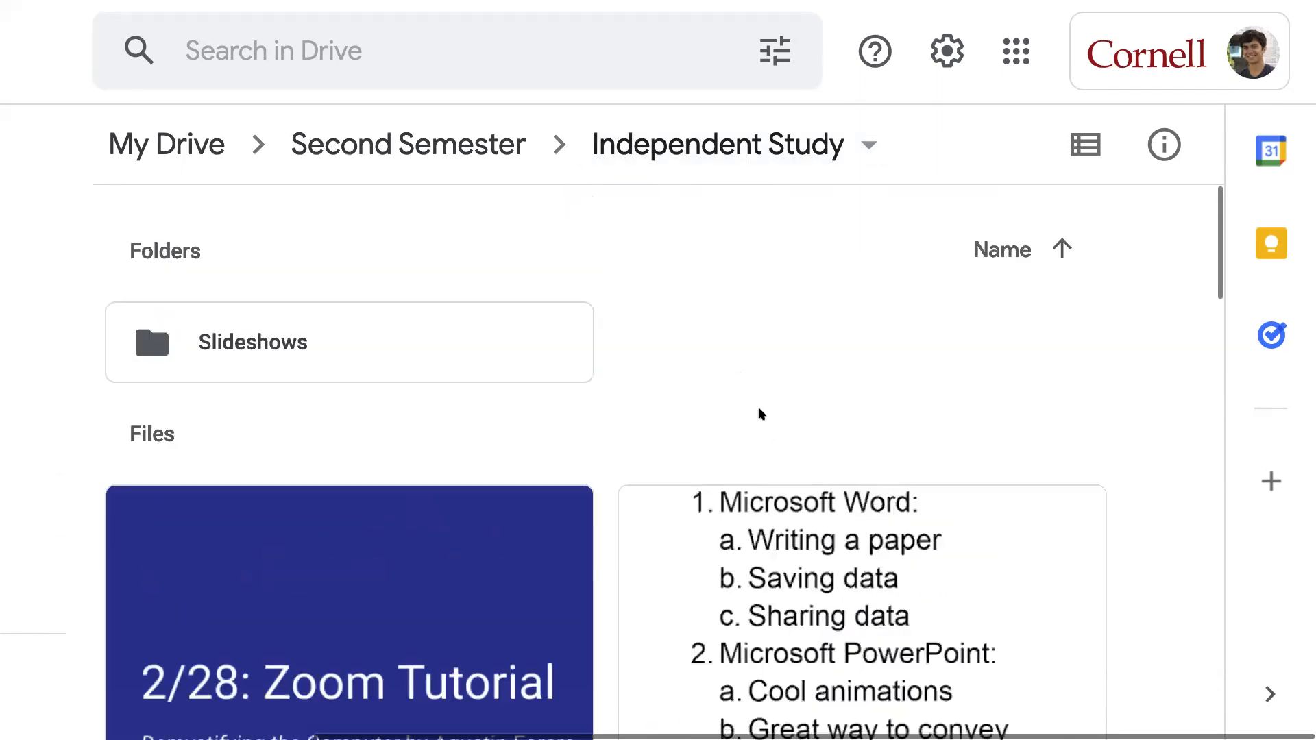
pyautogui.scroll(-3, 565, 457)
pyautogui.scroll(3, 567, 457)
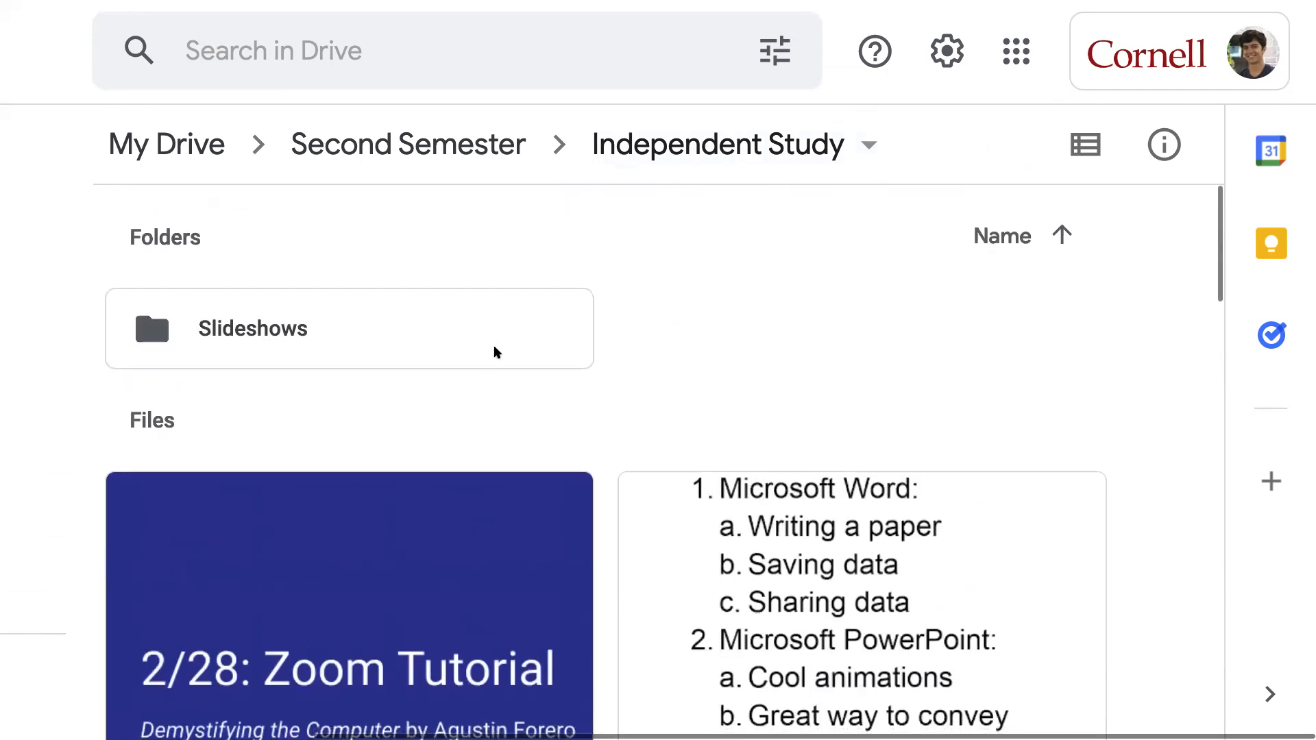
# Step: Move the 2/28: Zoom Tutorial presentation into the Slideshows folder
pyautogui.scroll(-4, 546, 569)
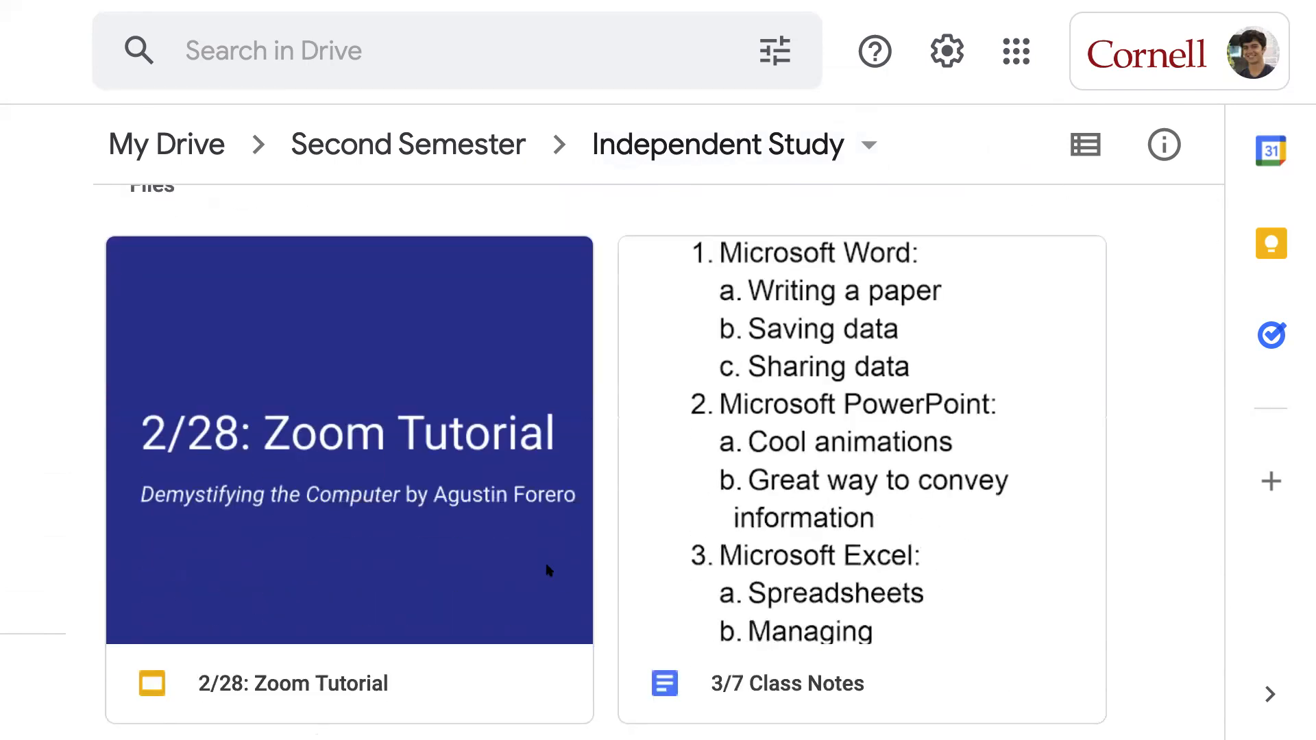
pyautogui.scroll(1, 558, 511)
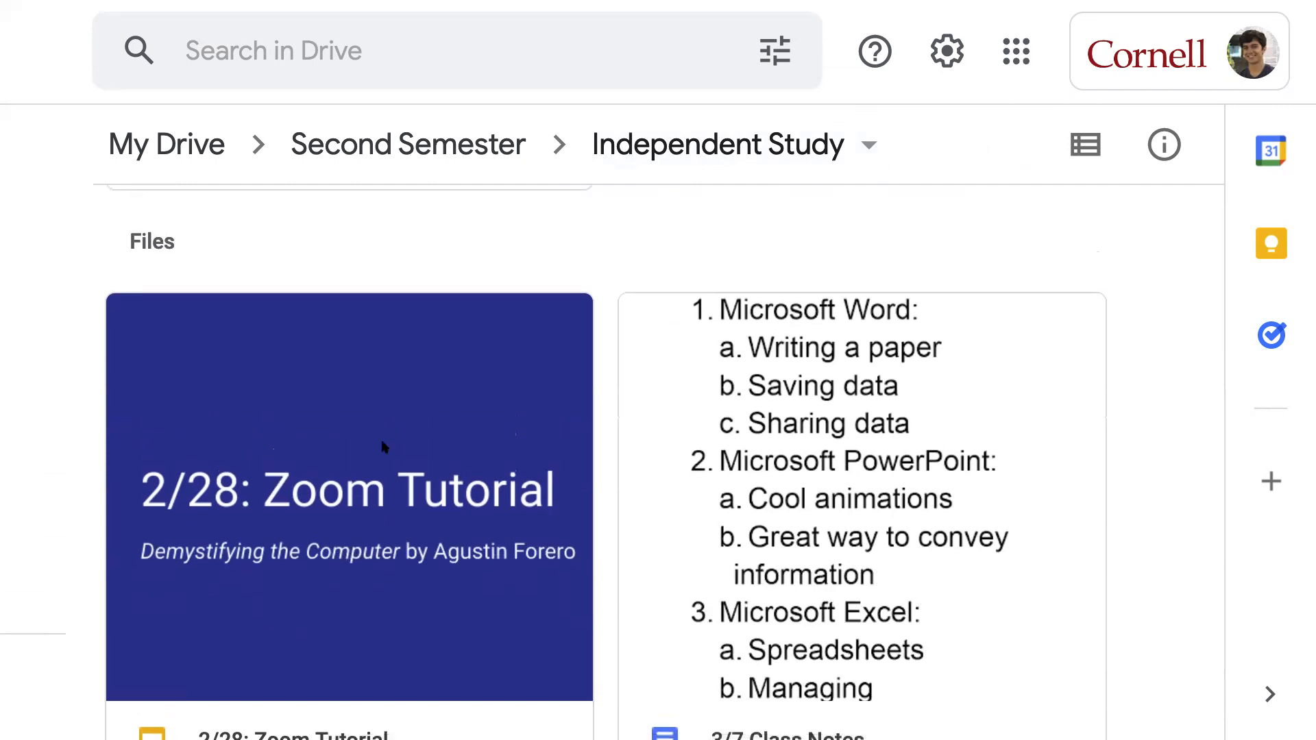
pyautogui.click(403, 464)
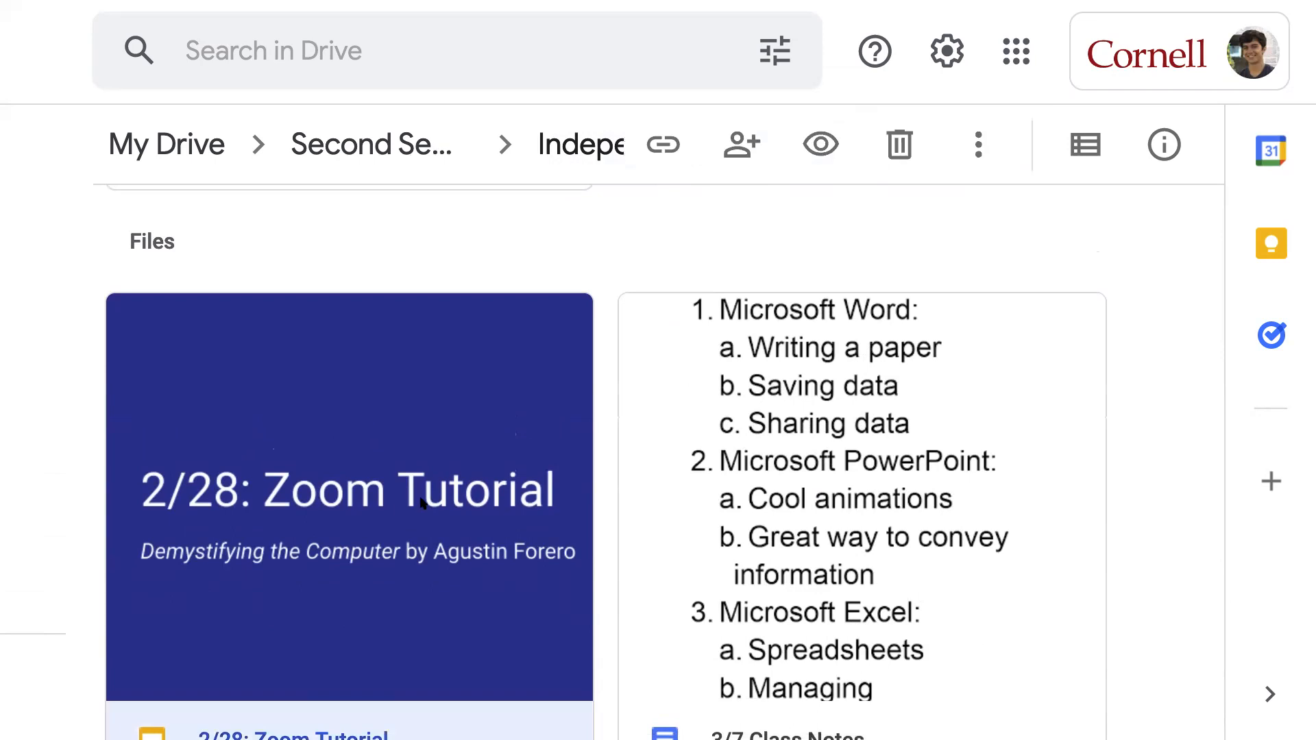
pyautogui.scroll(-2, 420, 499)
pyautogui.scroll(4, 420, 506)
pyautogui.scroll(1, 421, 500)
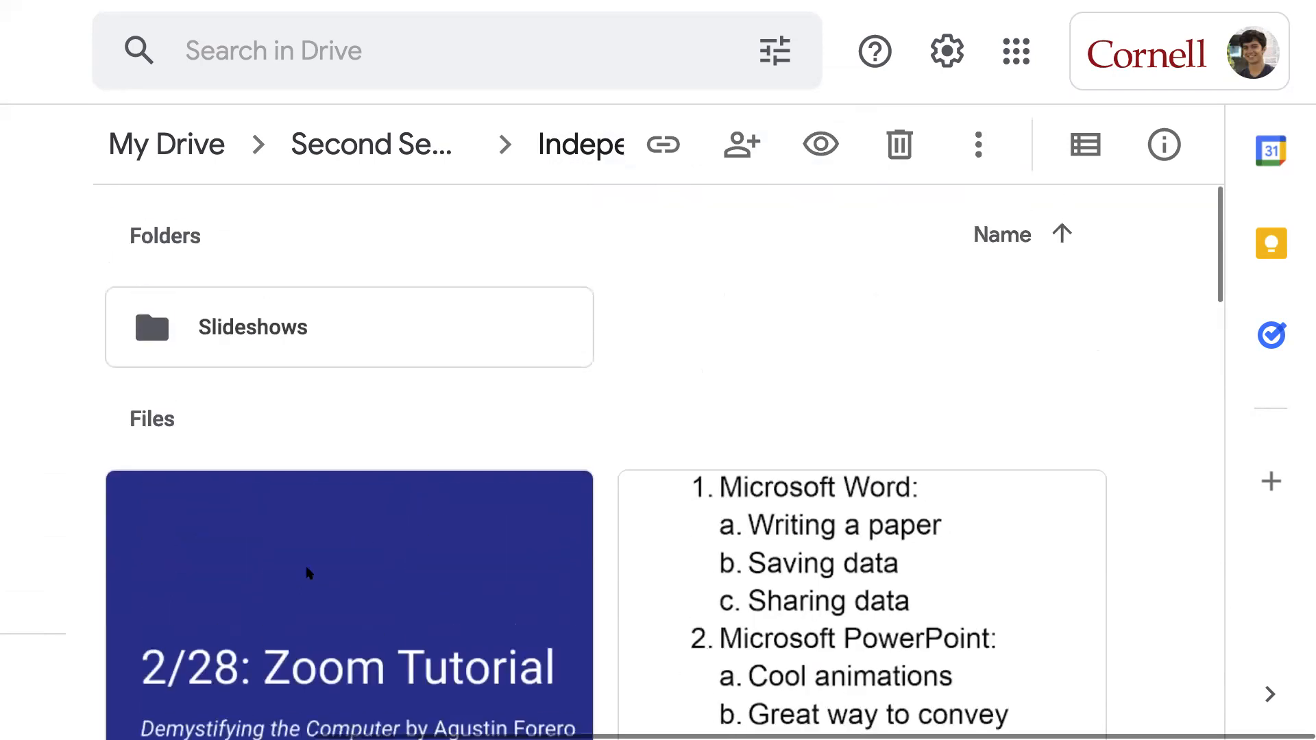
pyautogui.moveTo(307, 573); pyautogui.dragTo(416, 344)
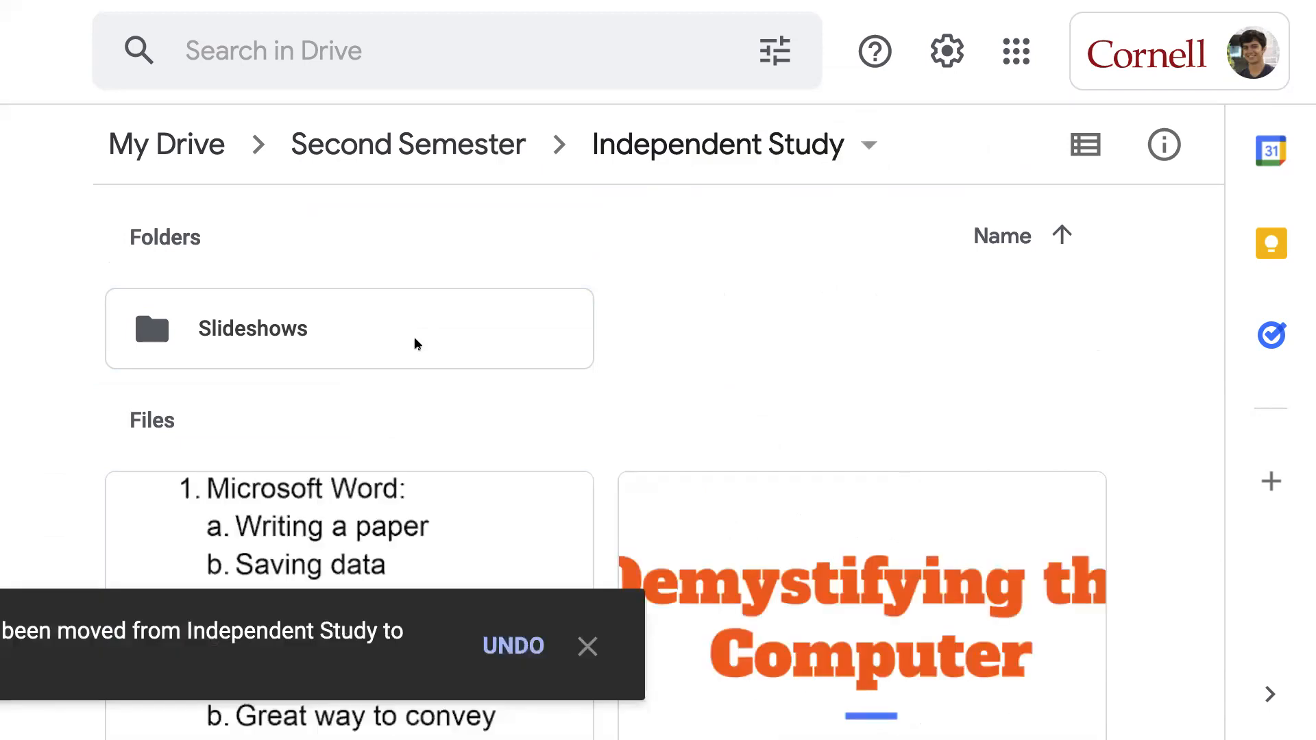
# Step: Move the Demystifying the Computer Info Session presentation from Independent Study into the Slideshows folder
pyautogui.scroll(-4, 740, 459)
pyautogui.click(740, 460)
pyautogui.scroll(3, 754, 507)
pyautogui.moveTo(763, 554); pyautogui.dragTo(472, 298)
pyautogui.scroll(-10, 758, 451)
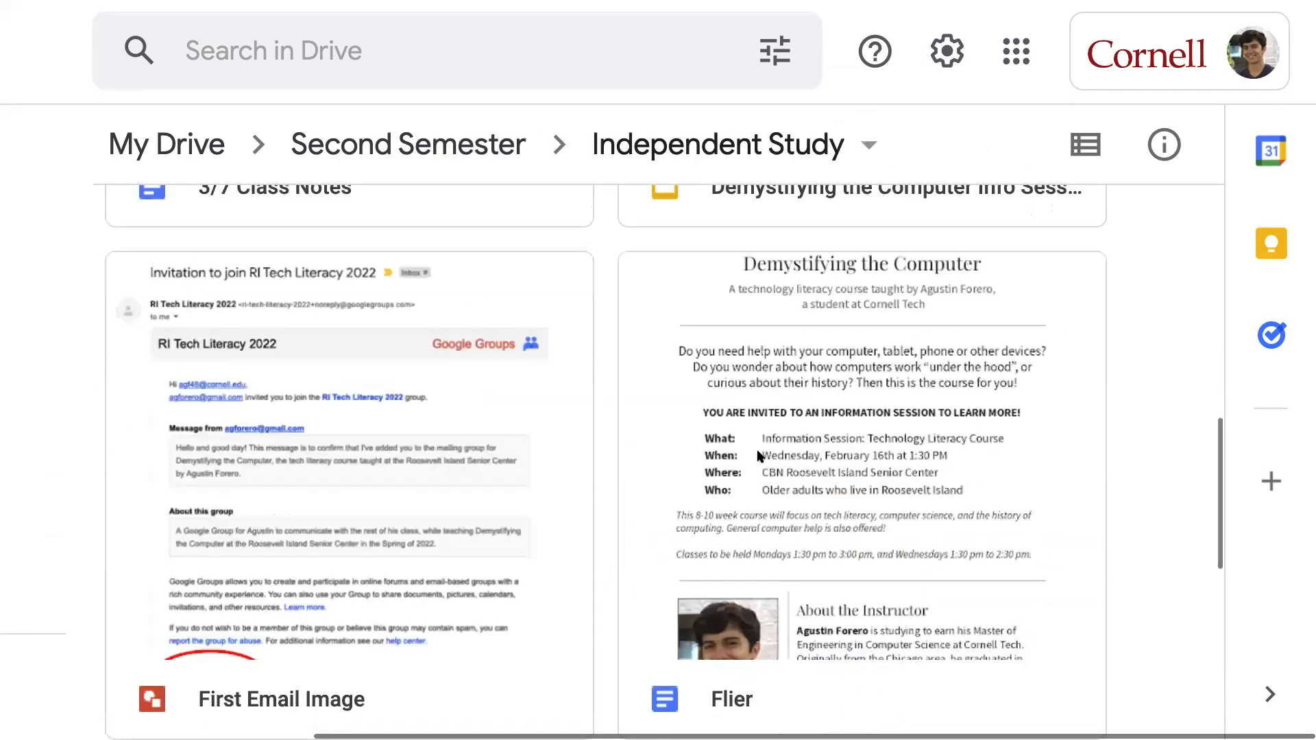
pyautogui.scroll(4, 758, 455)
pyautogui.click(700, 276)
pyautogui.moveTo(699, 277); pyautogui.dragTo(534, 315)
pyautogui.scroll(-5, 781, 388)
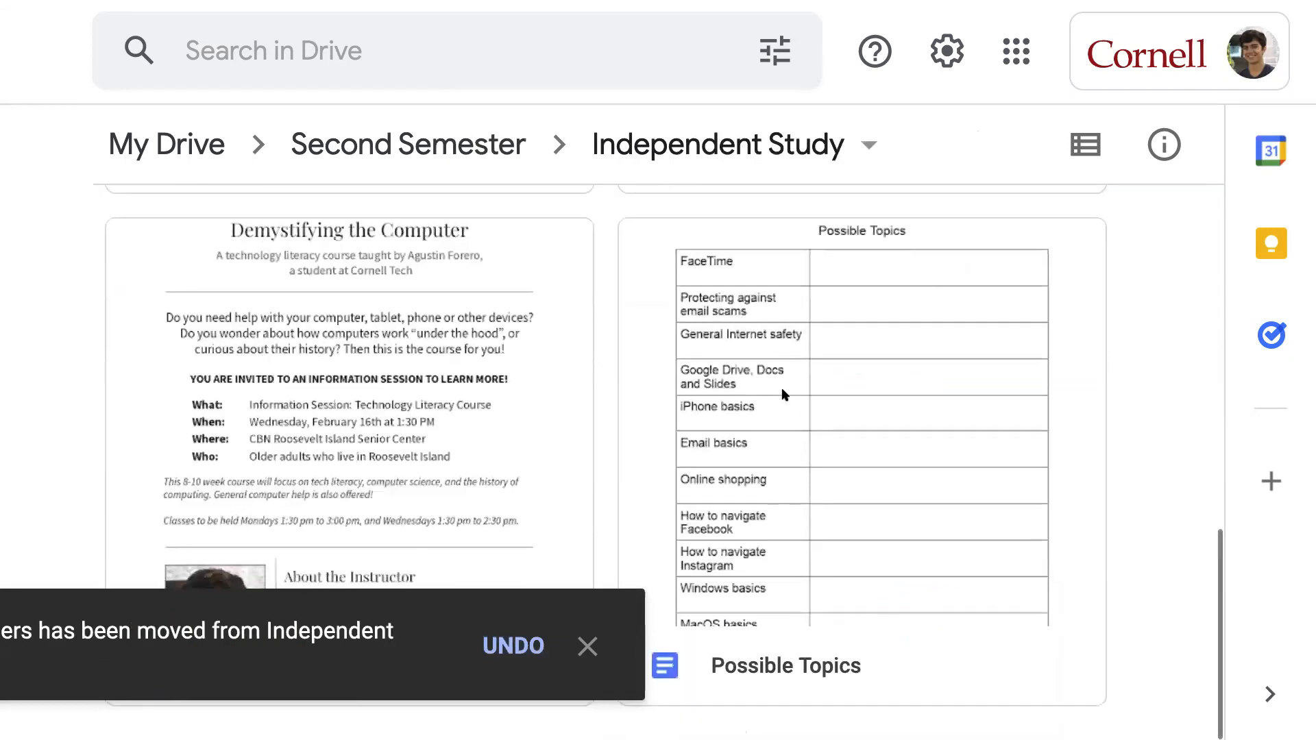
pyautogui.scroll(5, 658, 391)
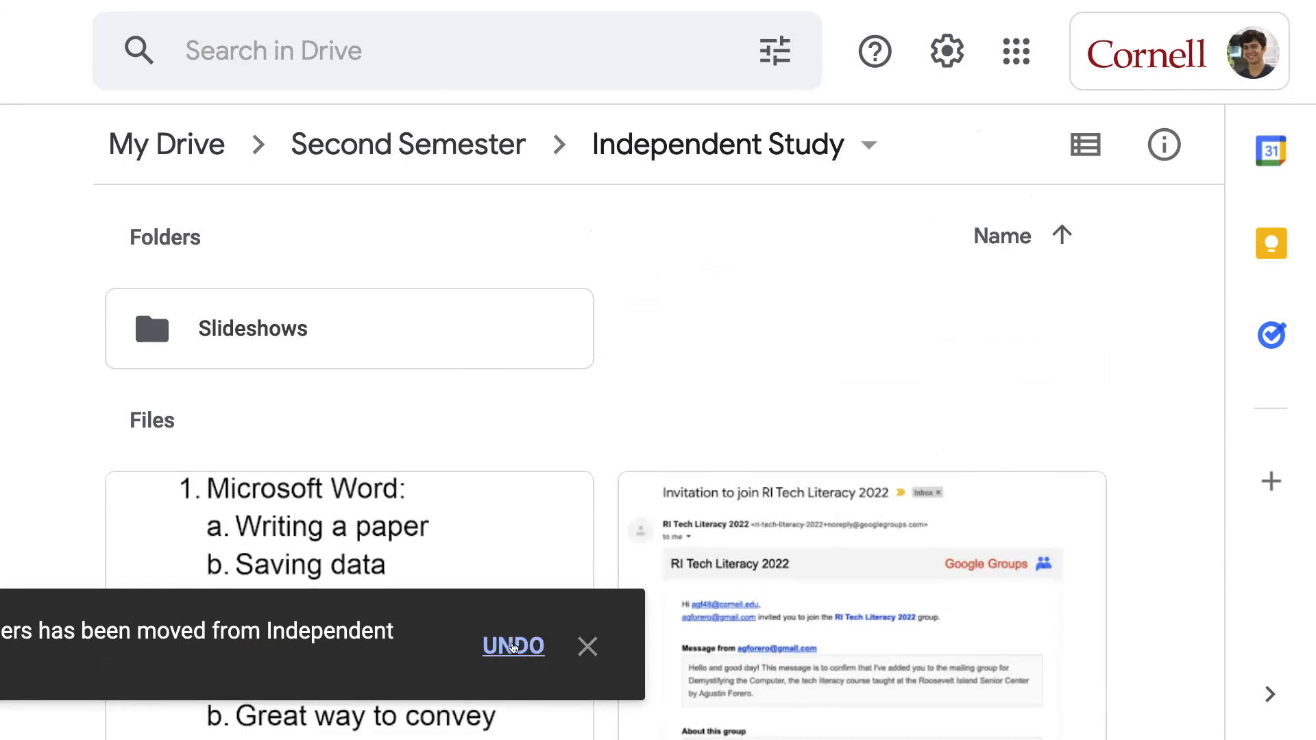
pyautogui.click(513, 647)
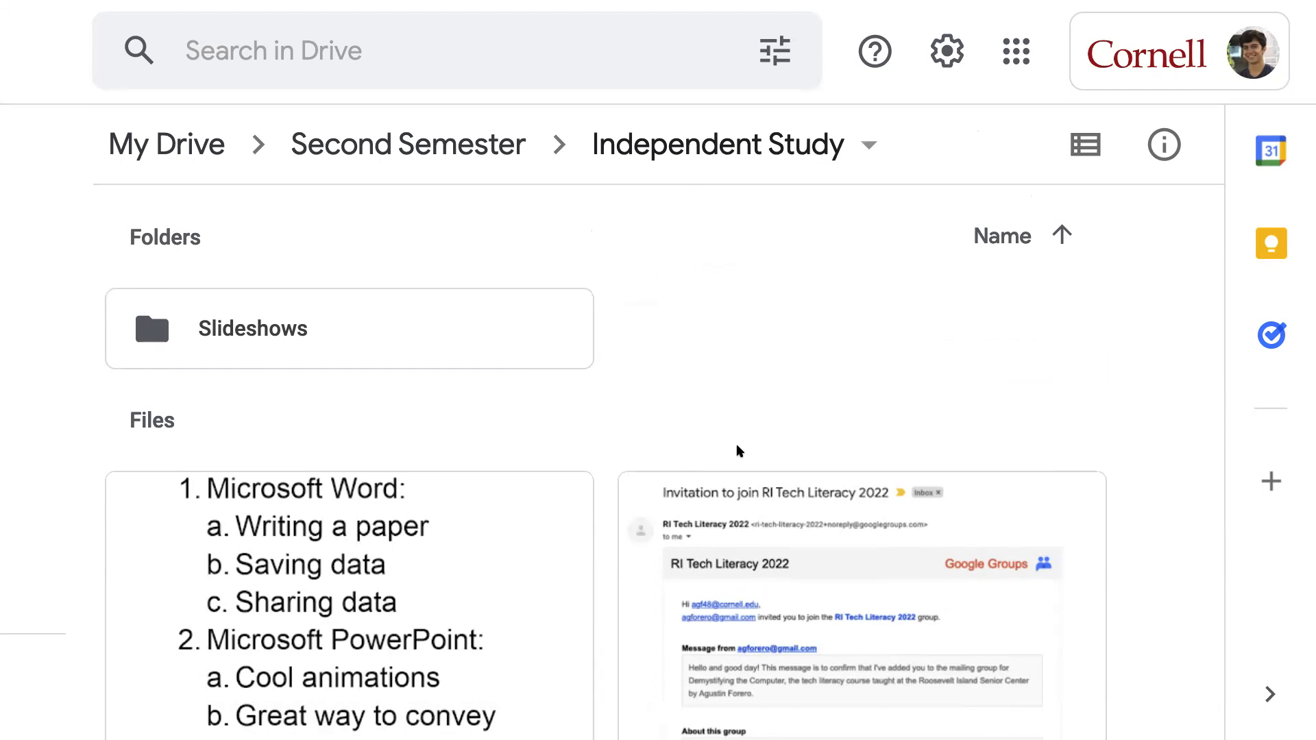
# Step: Look through the presentations inside the Slideshows folder and return to the Independent Study folder
pyautogui.doubleClick(524, 341)
pyautogui.scroll(-8, 840, 461)
pyautogui.scroll(8, 1003, 422)
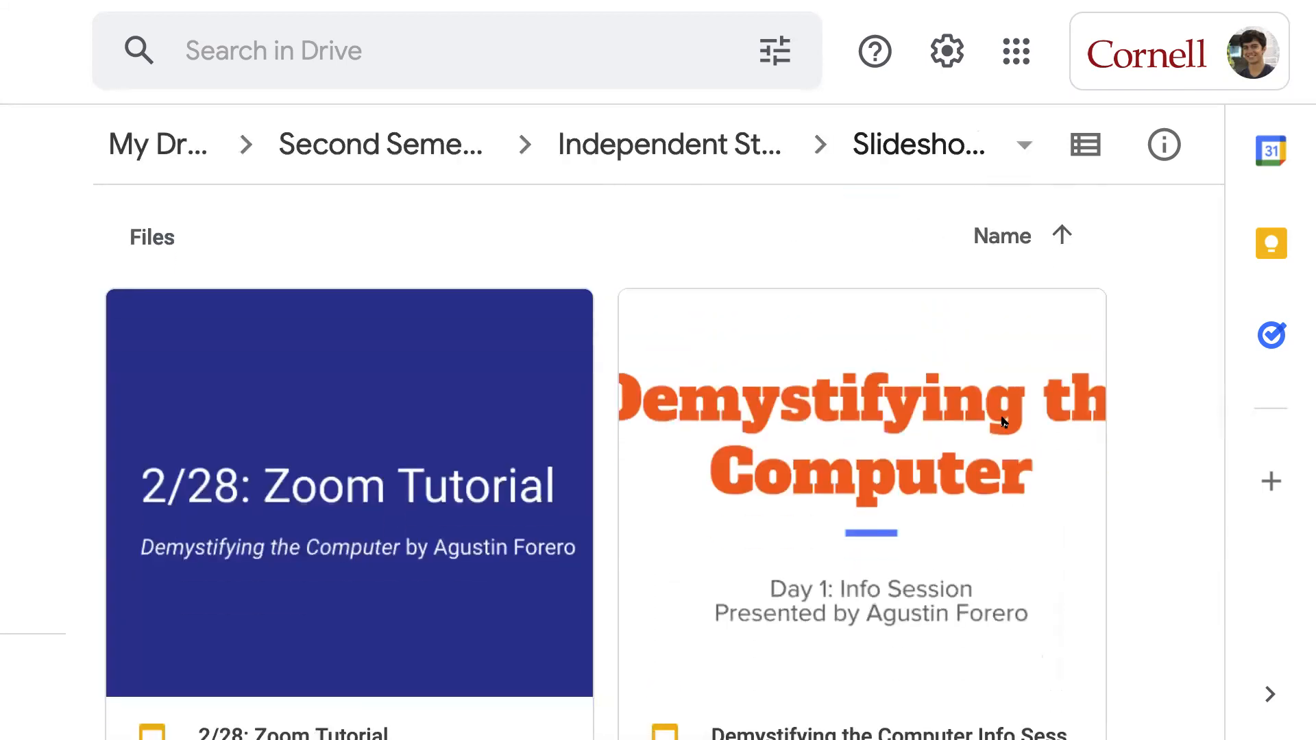
pyautogui.click(679, 147)
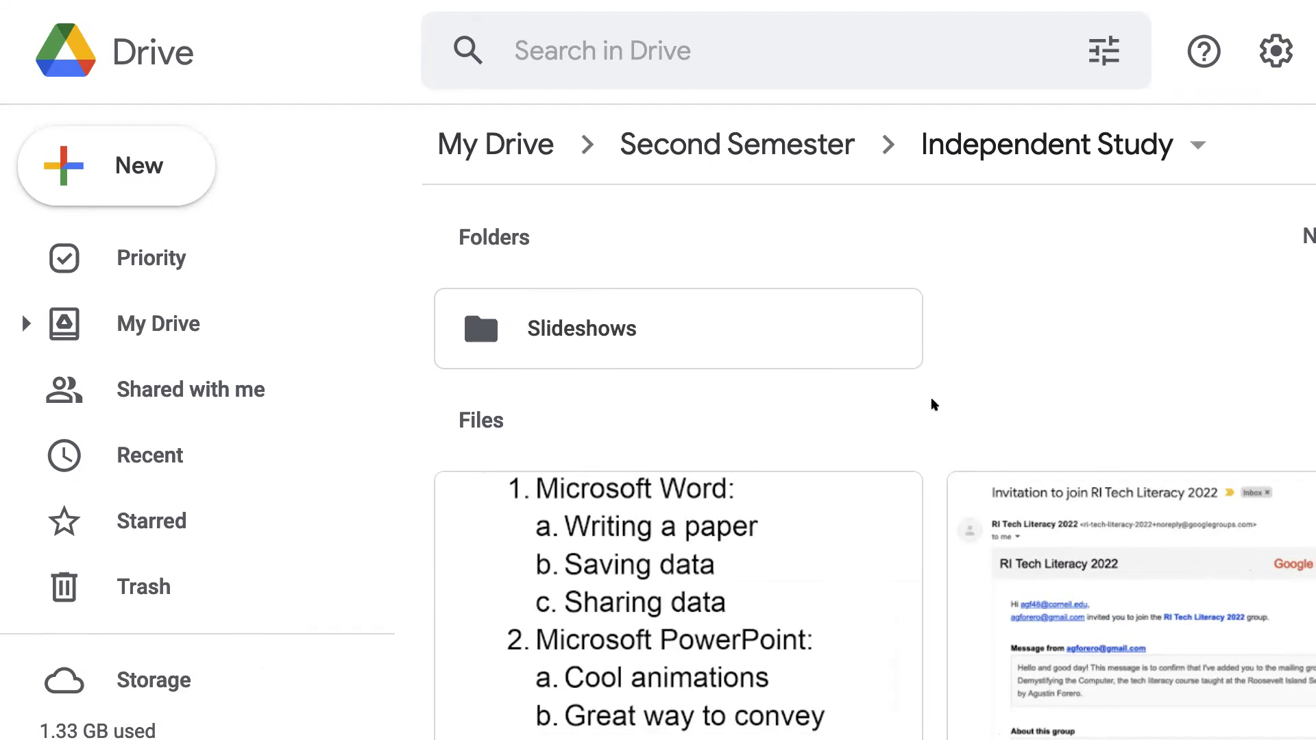
# Step: Review which kinds of files can be created in the Independent Study folder, including the additional Google file types
pyautogui.click(202, 188)
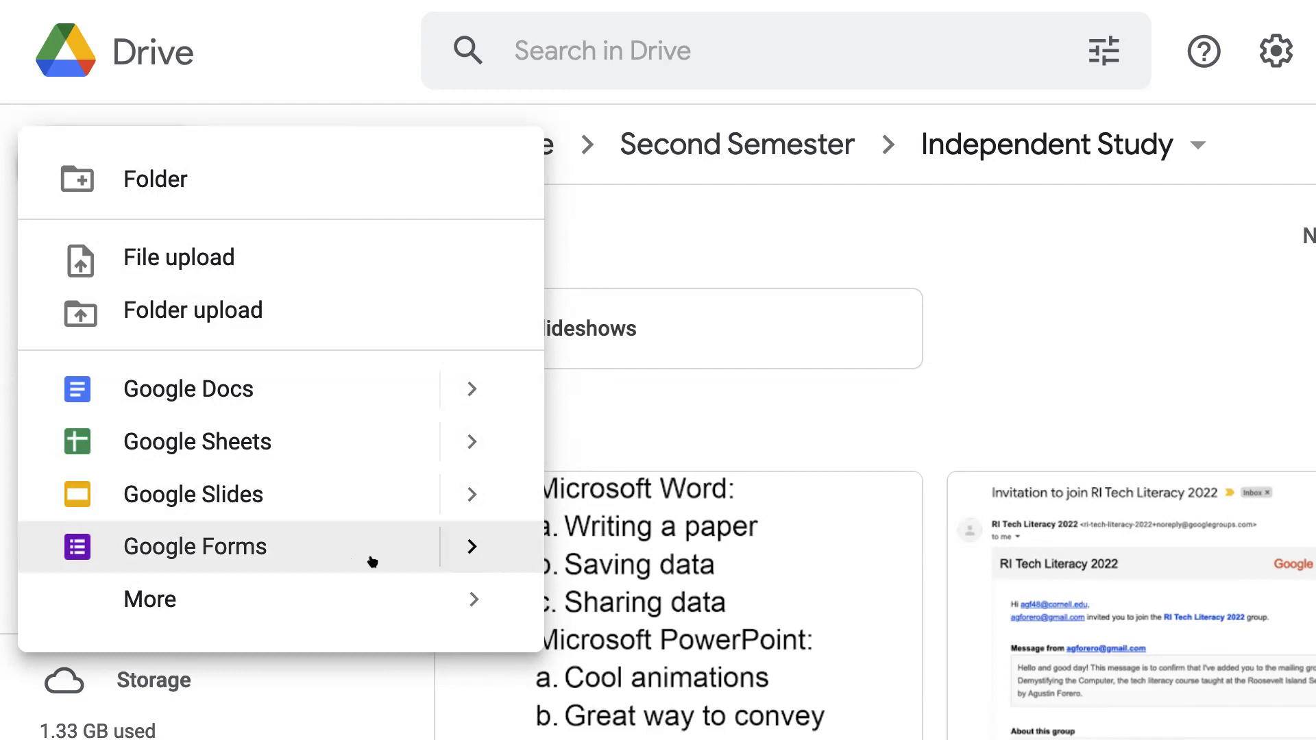
pyautogui.moveTo(362, 599)
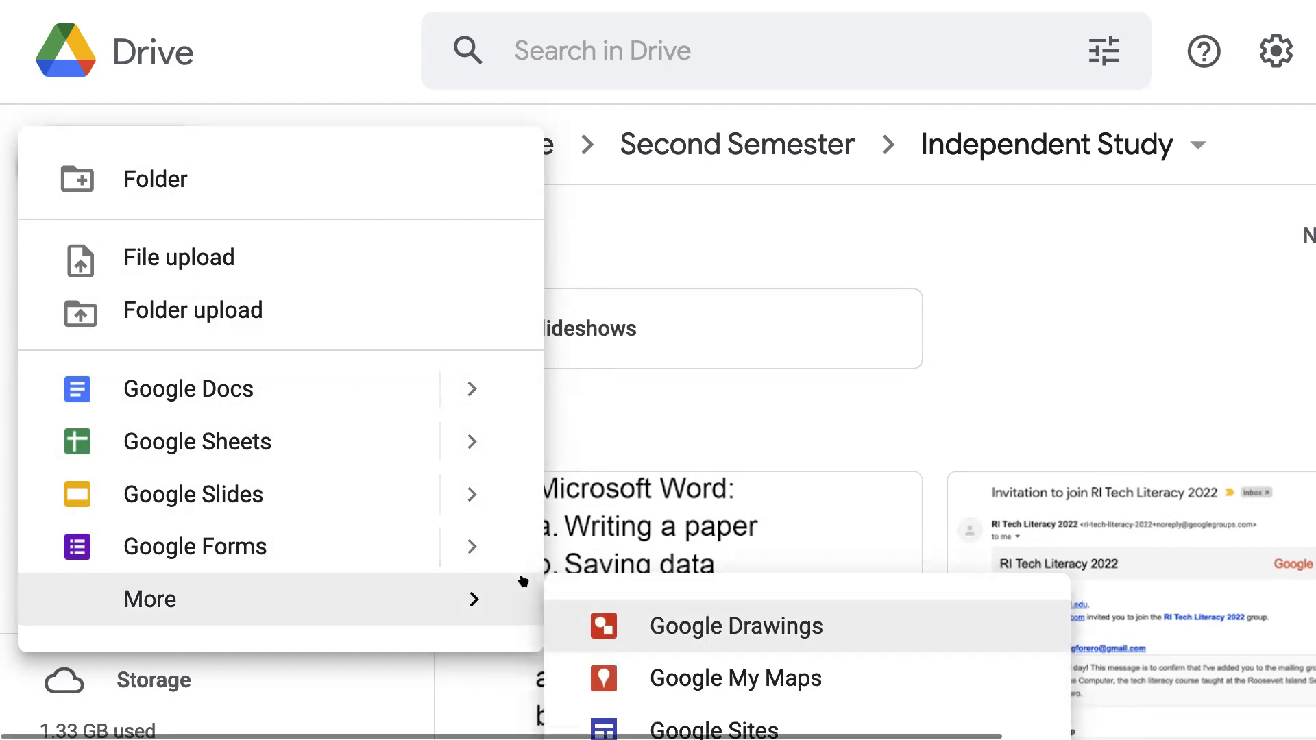
pyautogui.scroll(-3, 729, 620)
pyautogui.scroll(3, 818, 594)
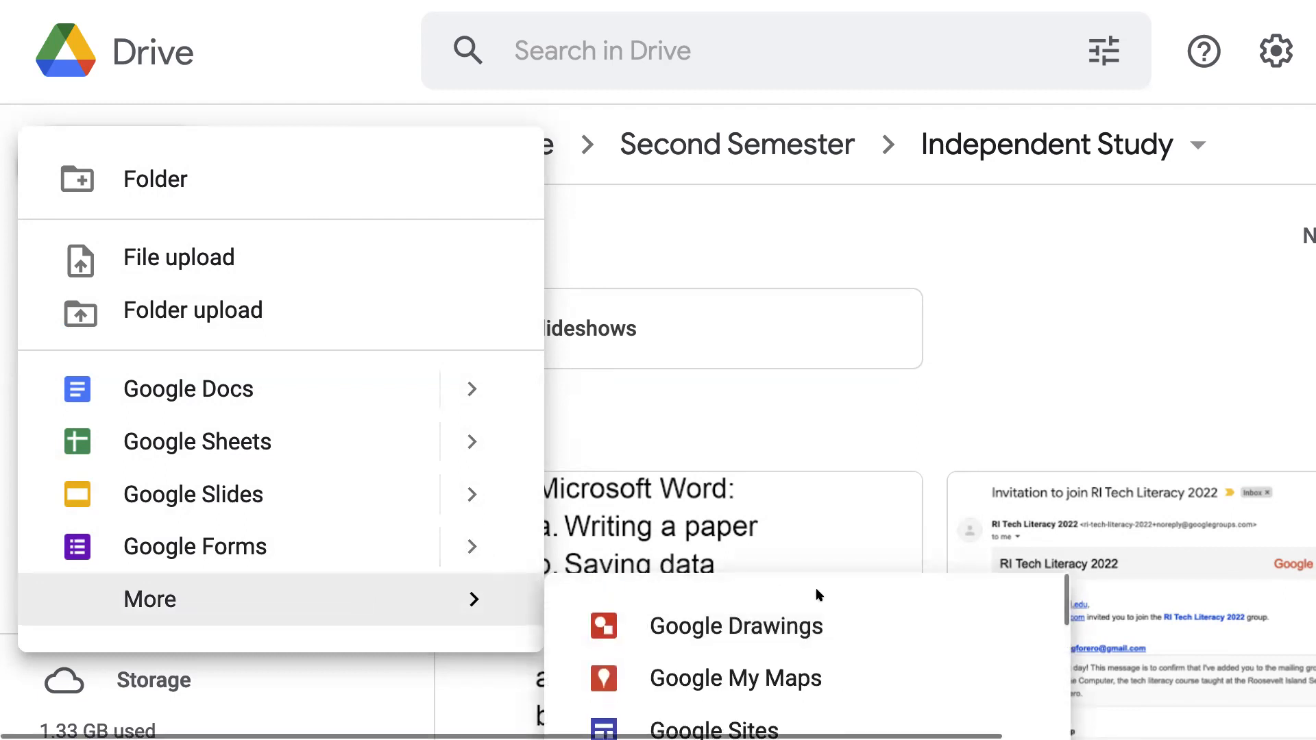
pyautogui.scroll(-3, 818, 594)
pyautogui.scroll(-1, 847, 639)
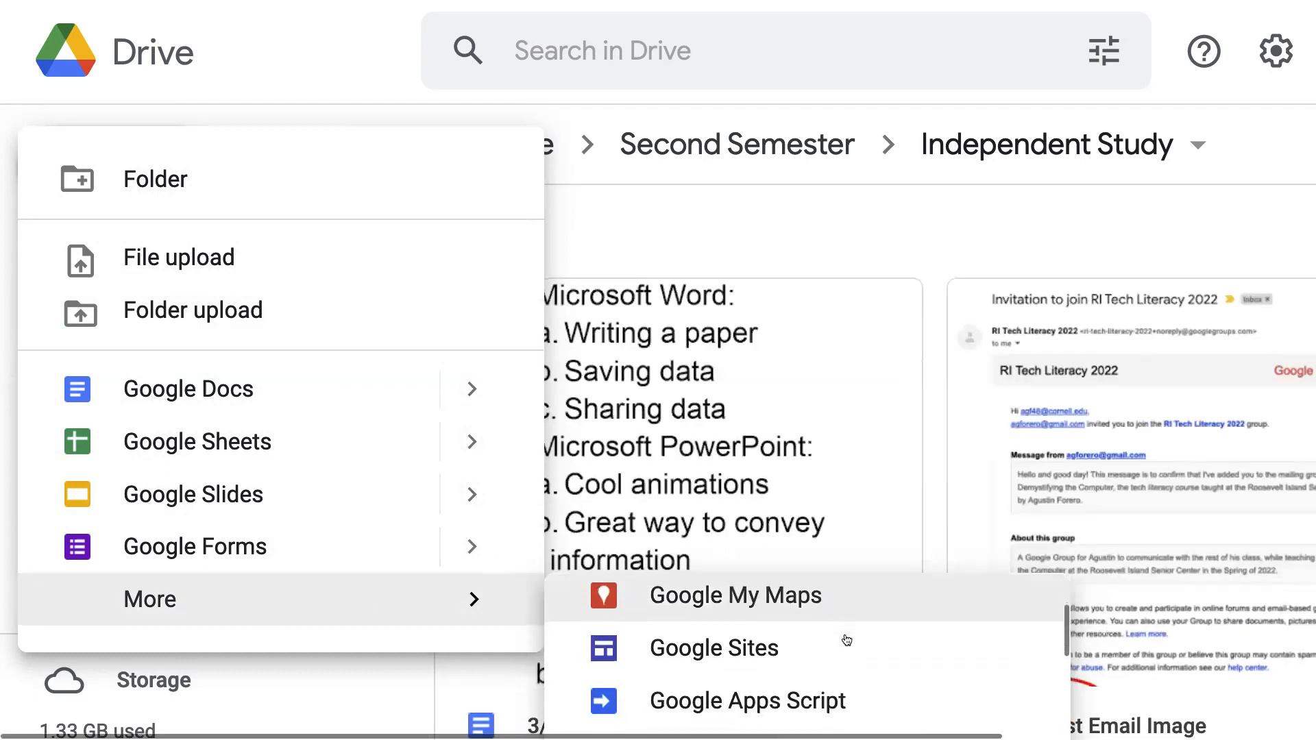
pyautogui.scroll(-5, 847, 640)
pyautogui.scroll(5, 843, 637)
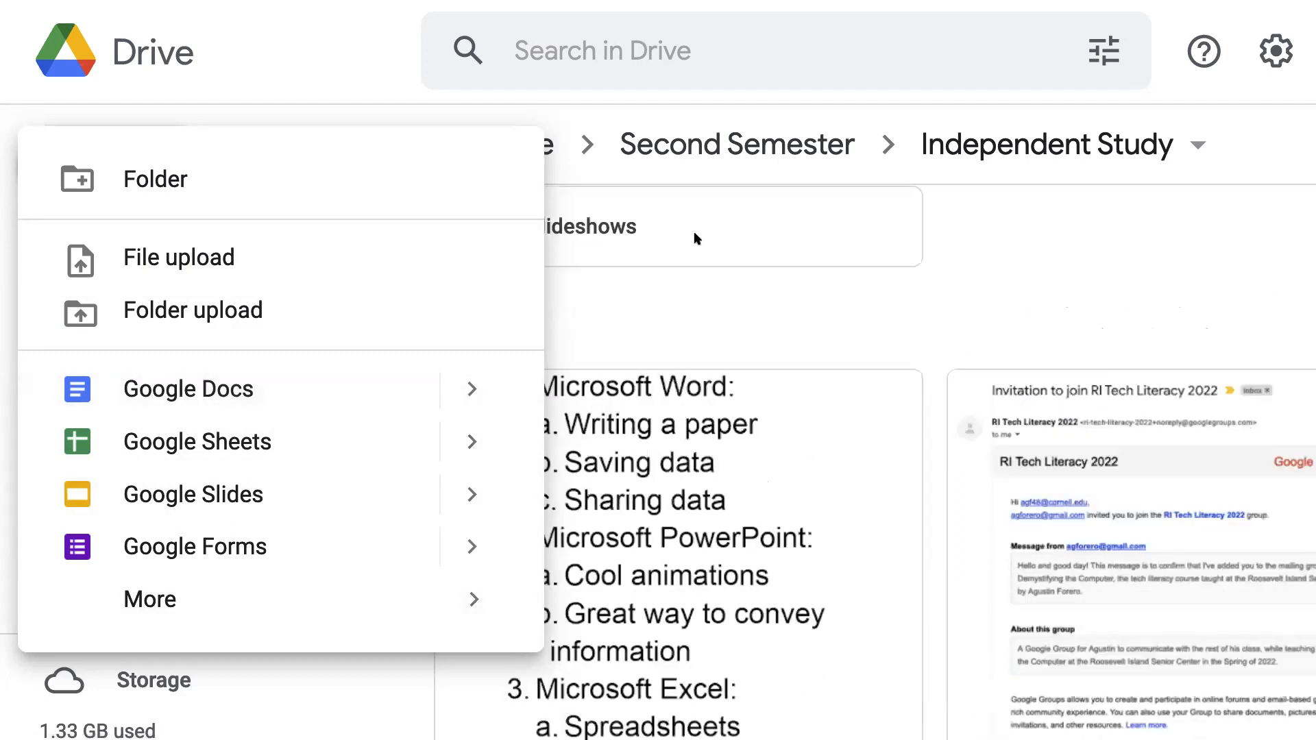
pyautogui.click(694, 240)
# Step: Create a new blank Google Docs document in the Independent Study folder
pyautogui.click(132, 198)
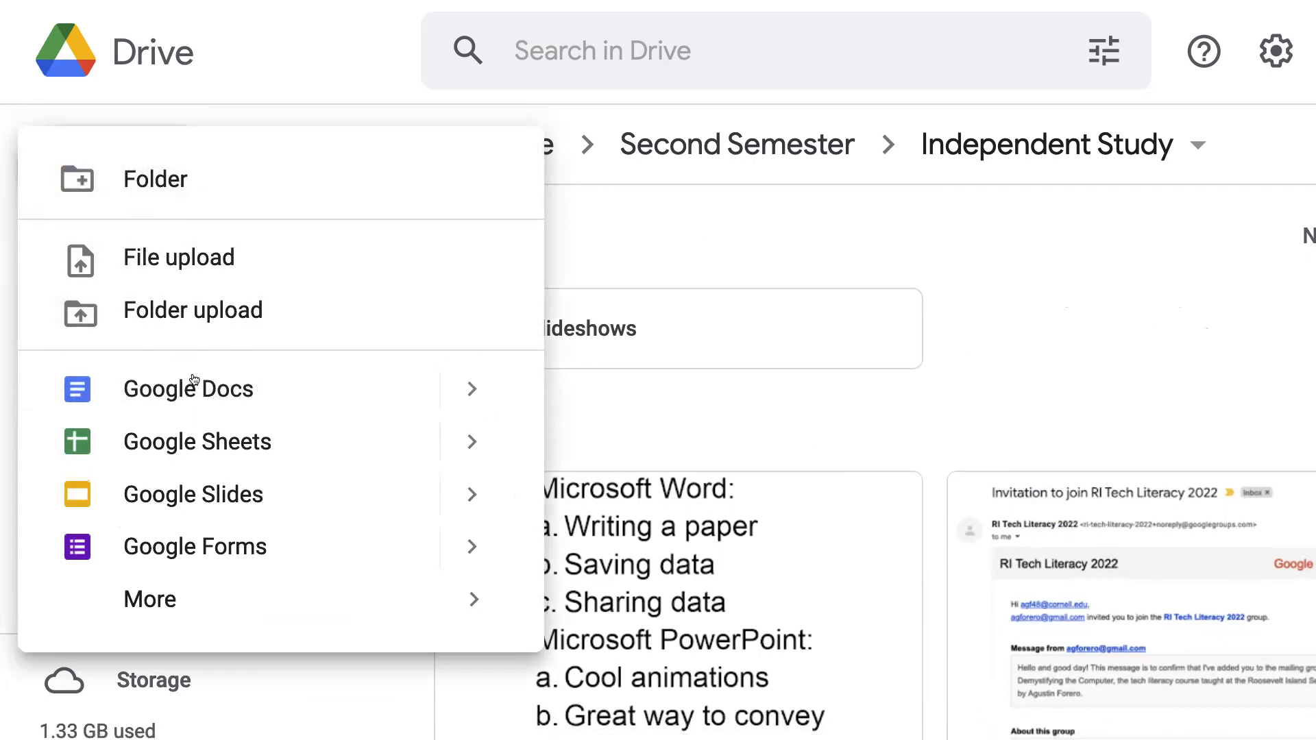
pyautogui.click(198, 388)
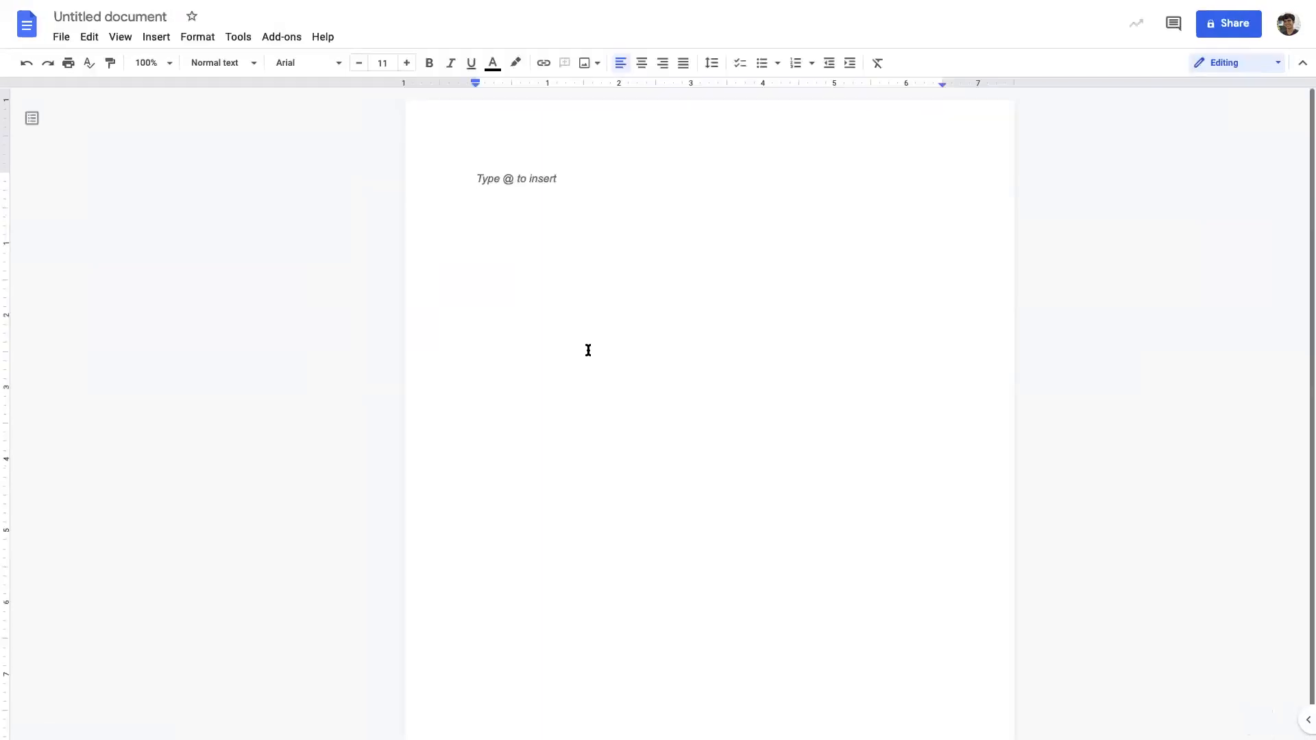
pyautogui.hotkey('ctrl', '+')
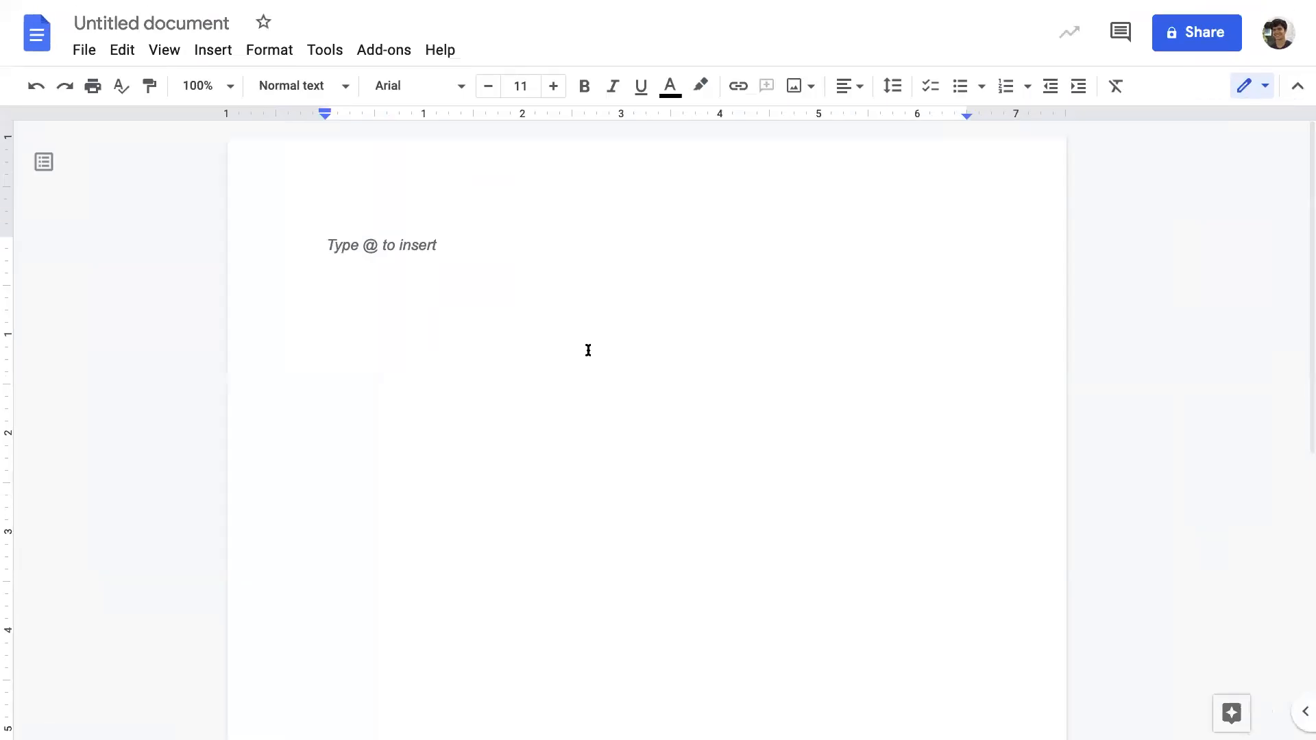
pyautogui.hotkey('ctrl', '+')
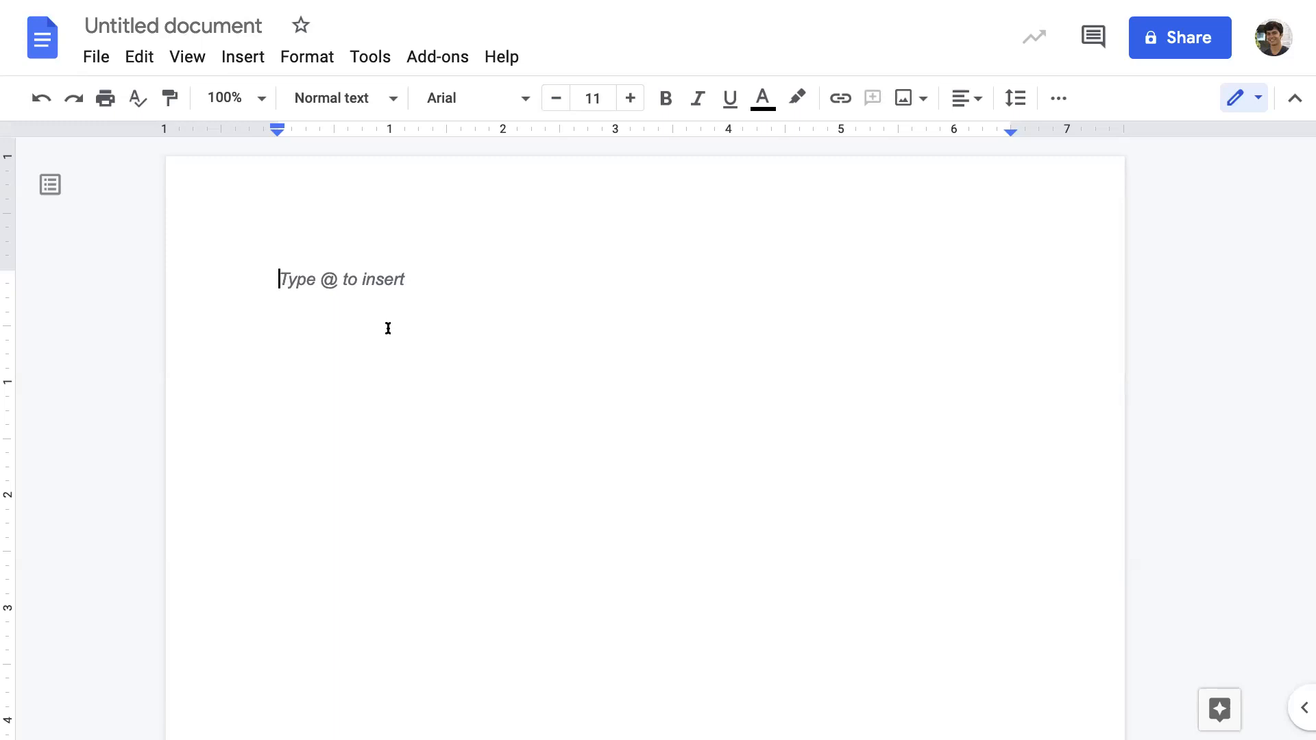
# Step: Write a greeting introducing the author by first name, followed by "I am a Masters student at Cornell conducting an Independent Study"
pyautogui.write('Hi, my')
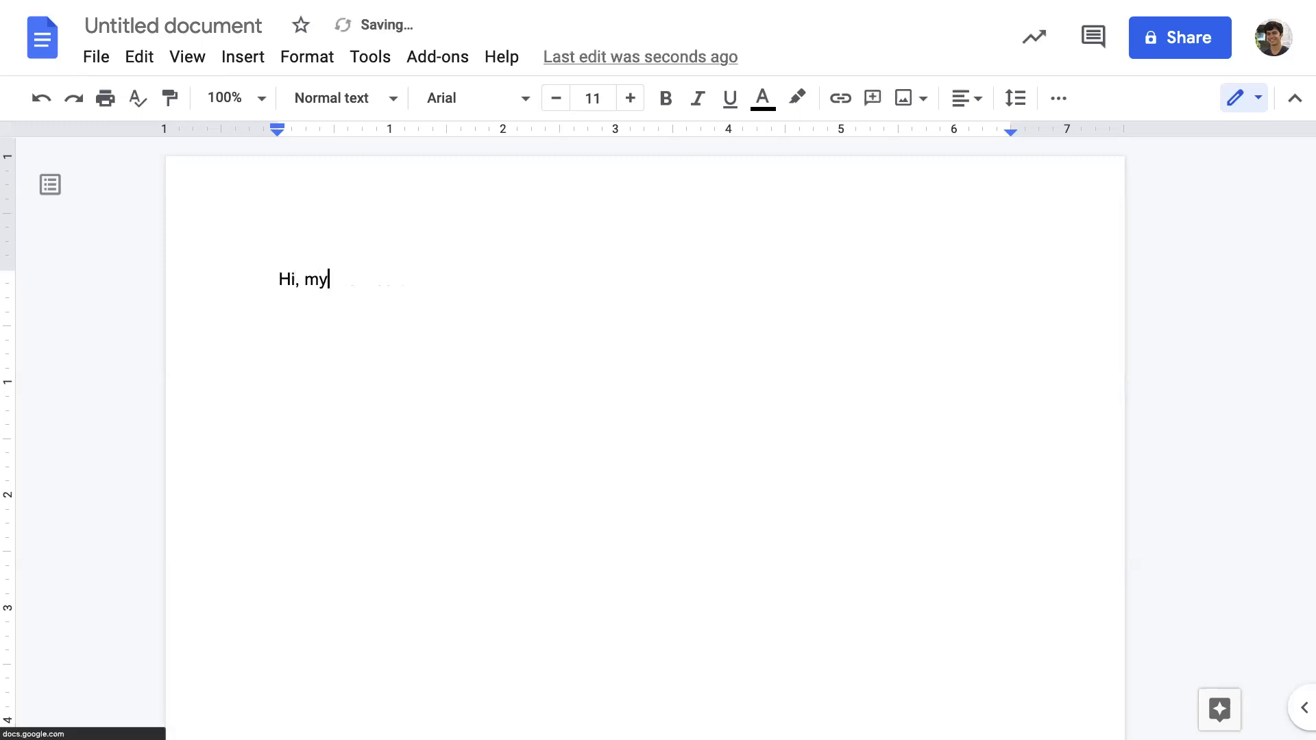
pyautogui.write(' name is Agustin! ')
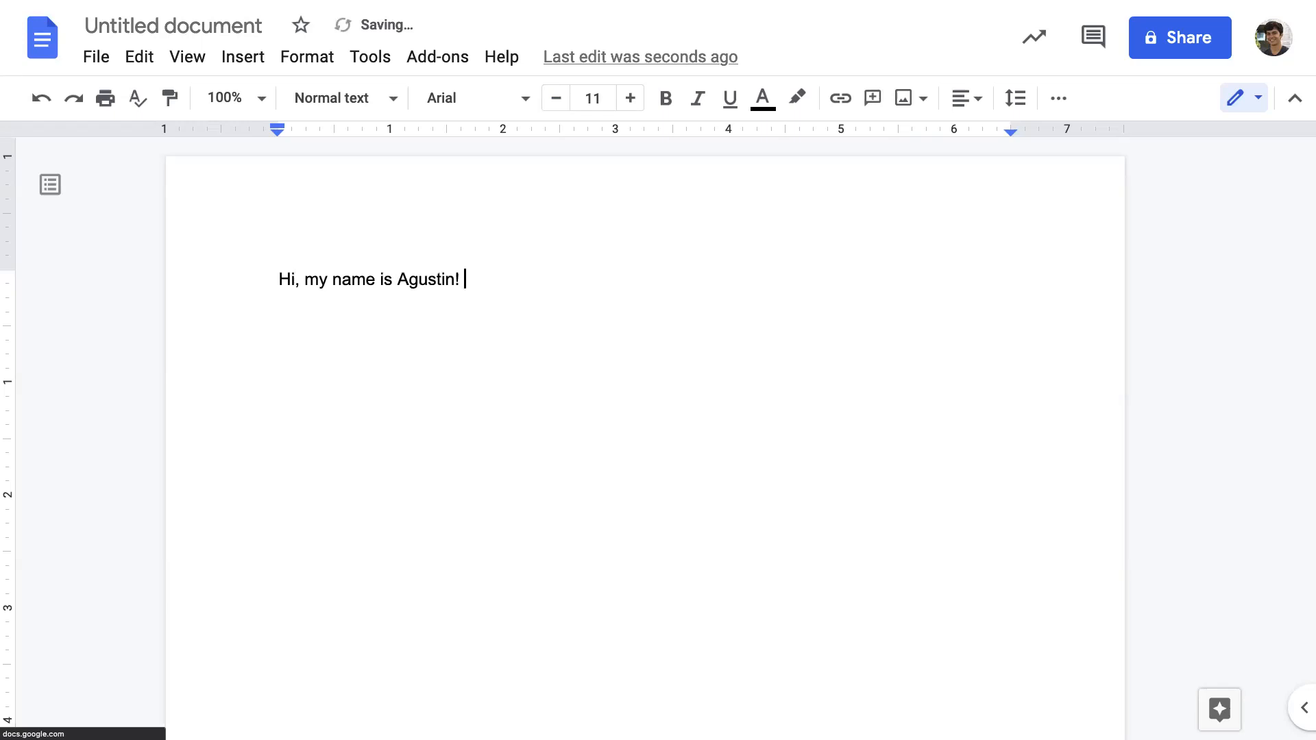
pyautogui.write('I am a Masters stude')
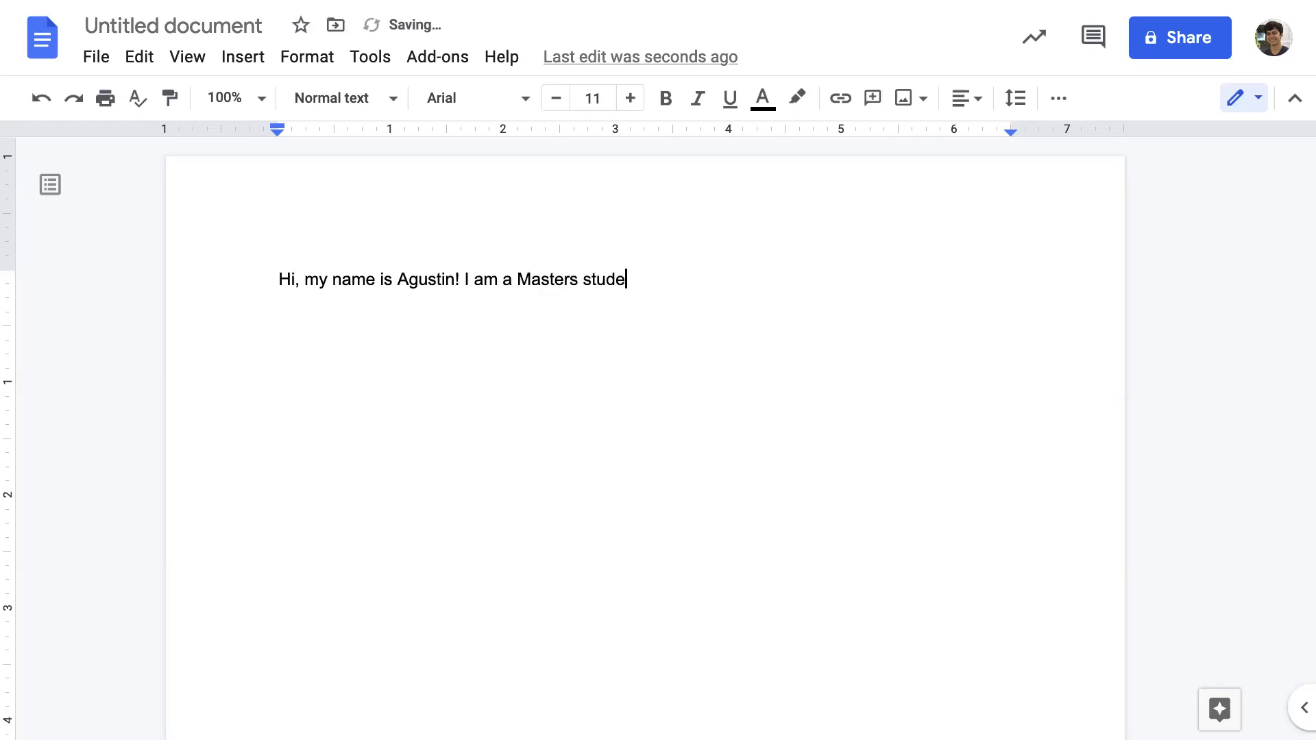
pyautogui.write('nt at Cornell conduc')
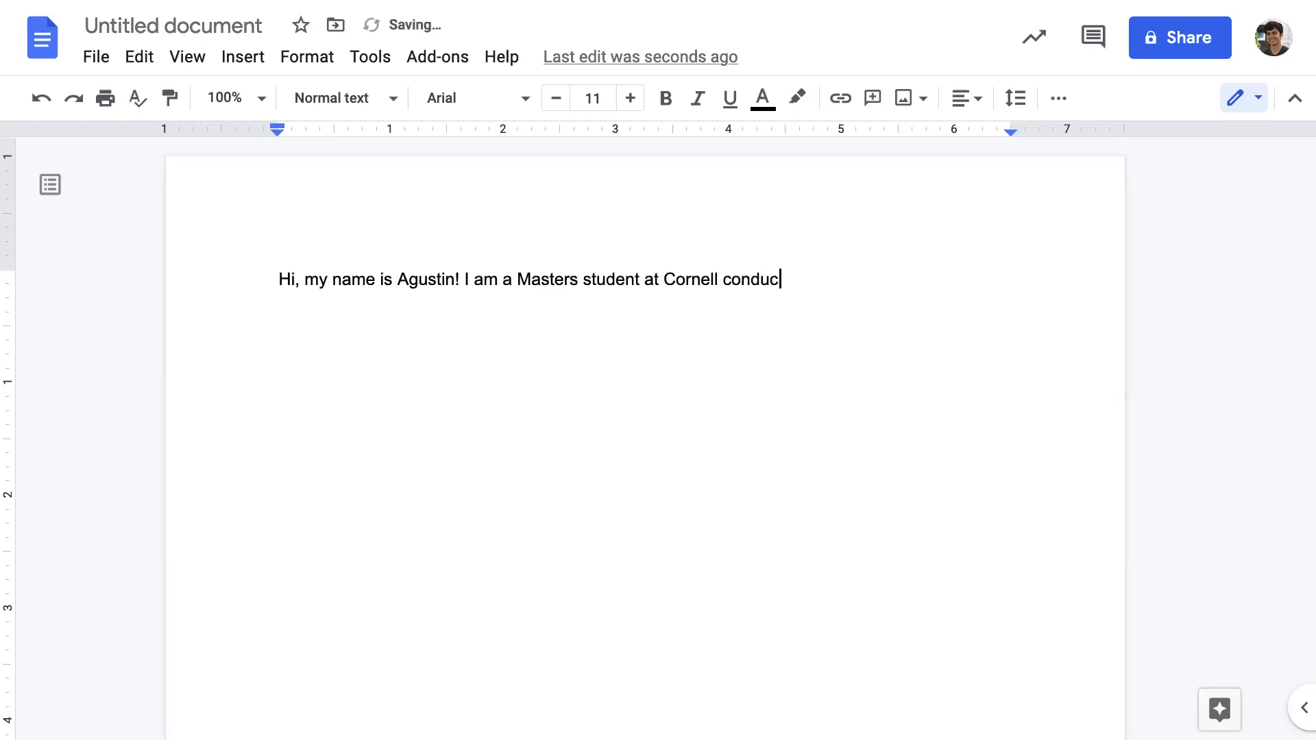
pyautogui.write('ting an Independe')
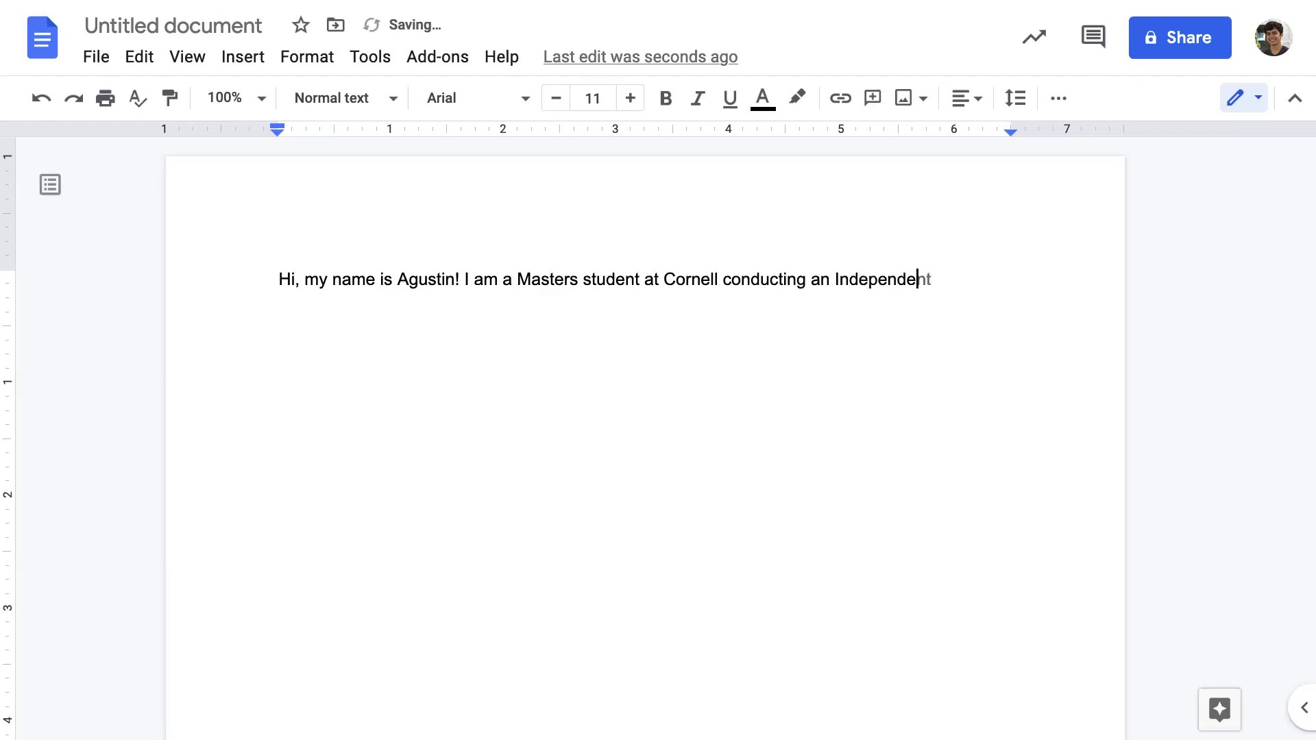
pyautogui.write('nt Study teachin')
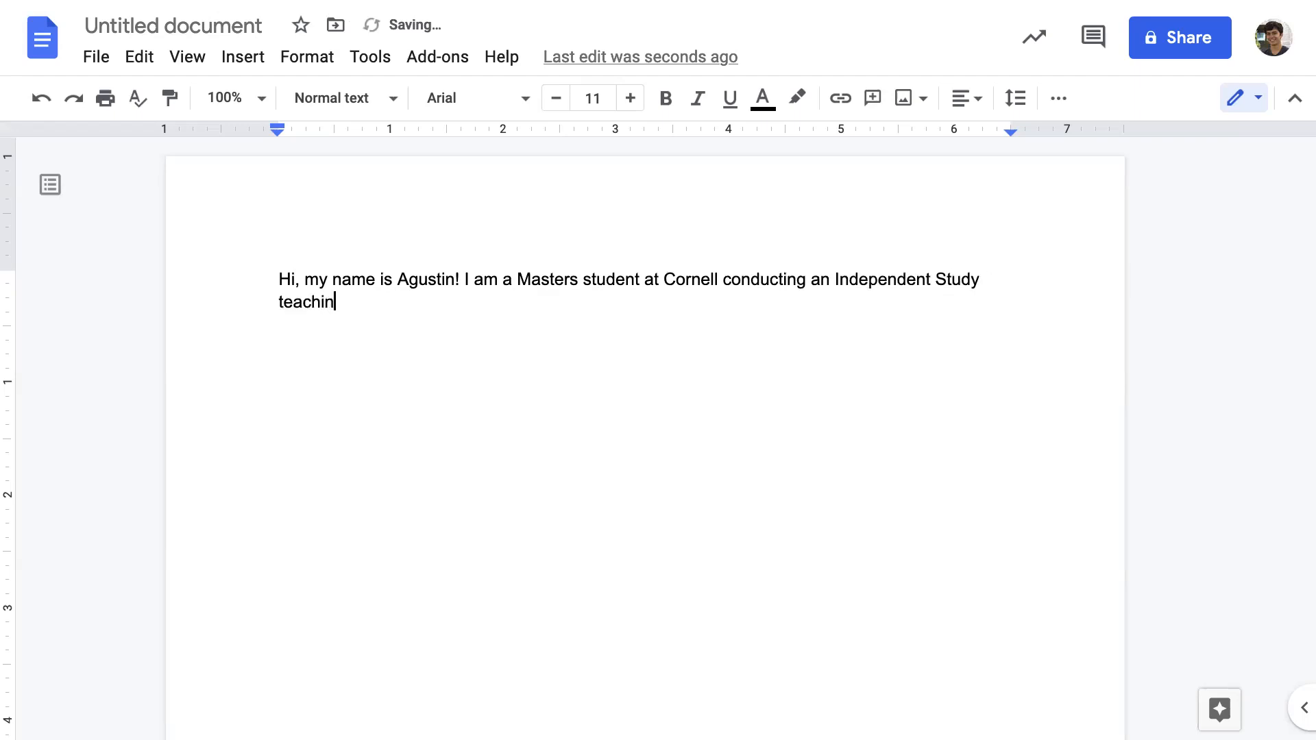
# Step: Complete the introduction's last sentence with "teaching senior citizens on Roosevelt Island about tech literacy and computer science."
pyautogui.write('g Senior Citizen')
pyautogui.hotkey('alt', 'BackSpace')
pyautogui.hotkey('alt', 'BackSpace')
pyautogui.write('senior citizens on Roosevelt Island about techn')
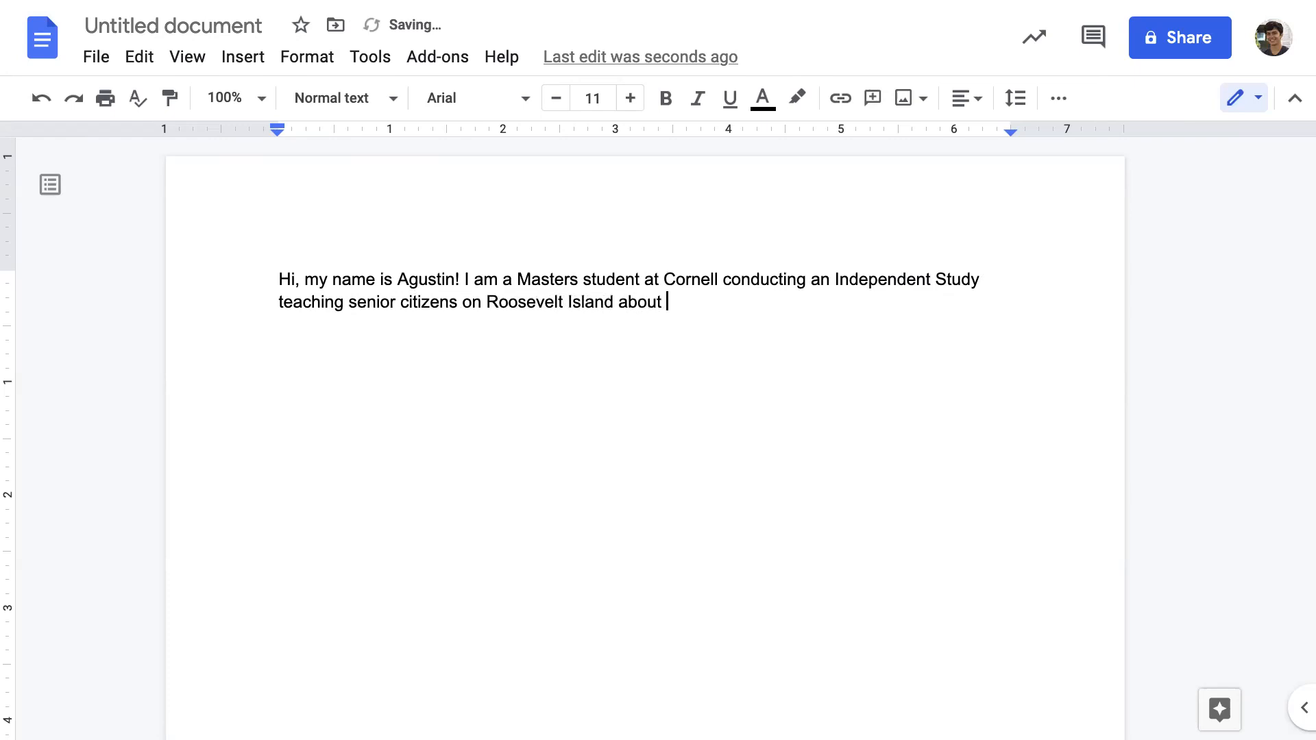
pyautogui.press('BackSpace')
pyautogui.press('BackSpace')
pyautogui.write('literacy and computer science.')
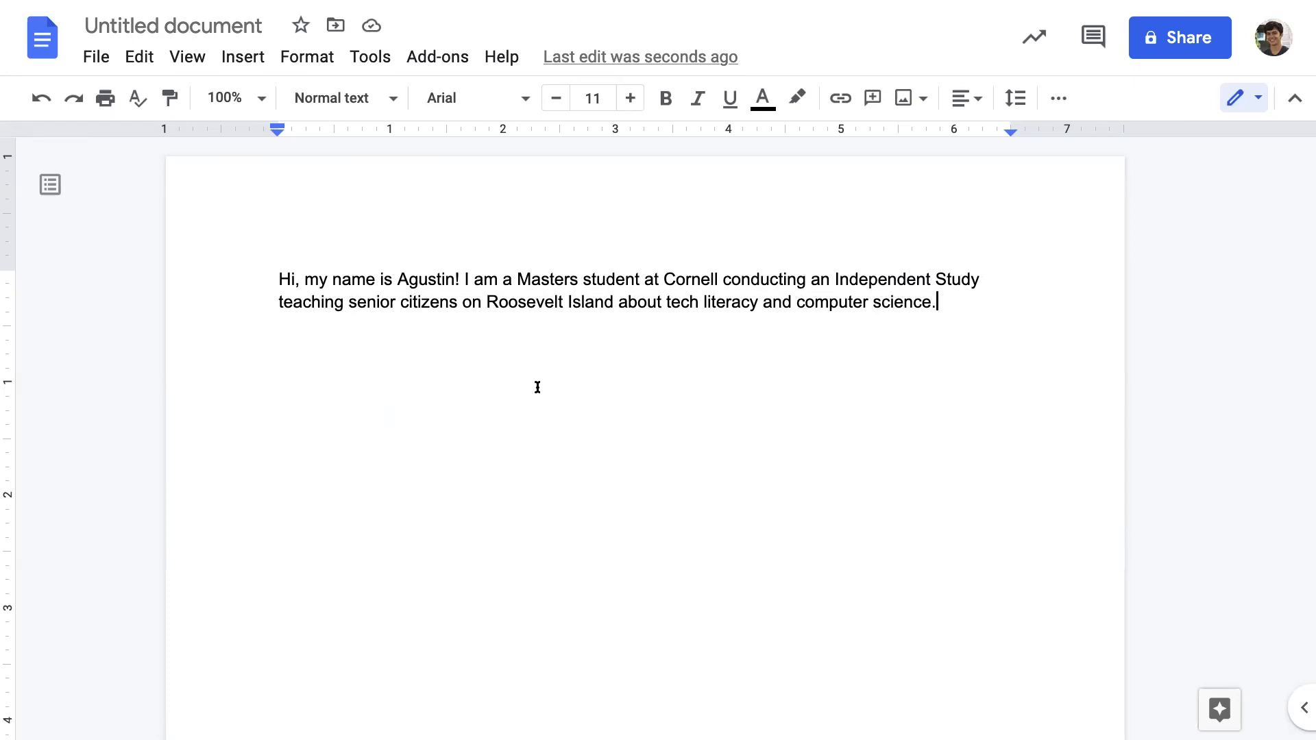
# Step: Insert two blank lines above the introduction paragraph and place the cursor on the first line
pyautogui.hotkey('ctrl', 'a')
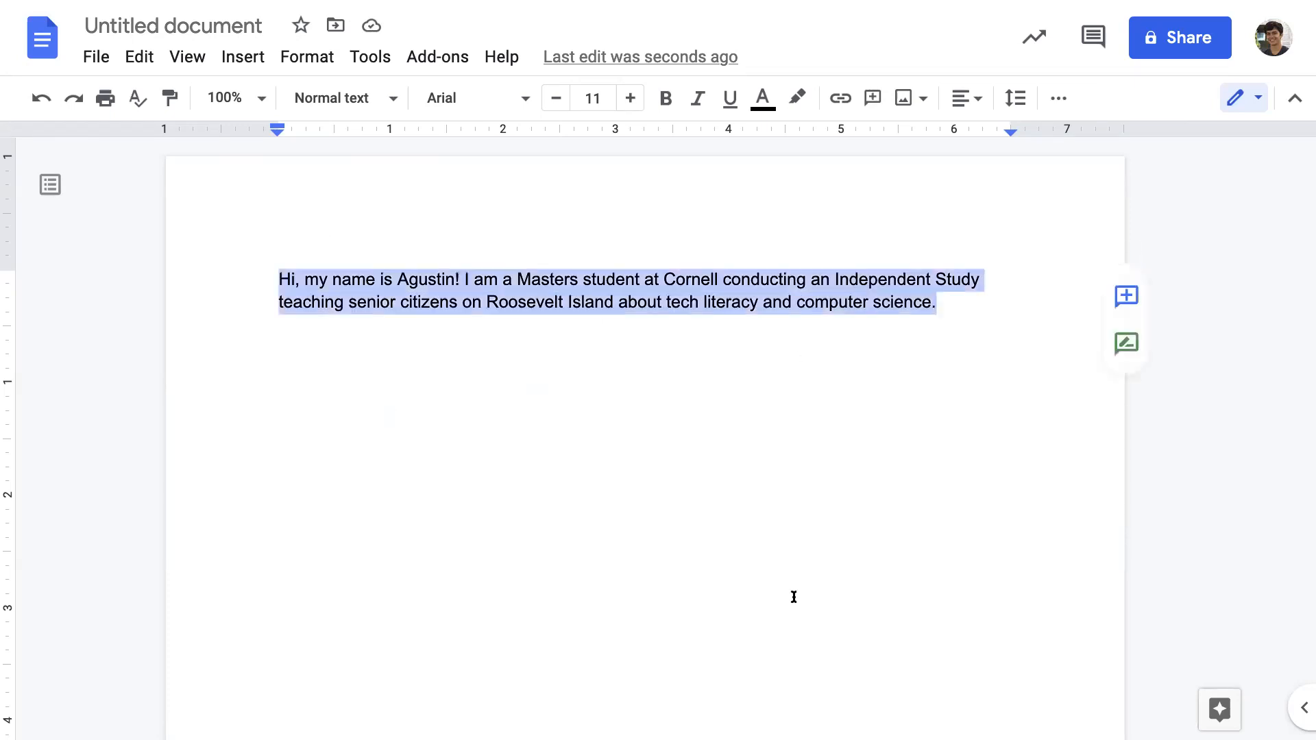
pyautogui.click(992, 387)
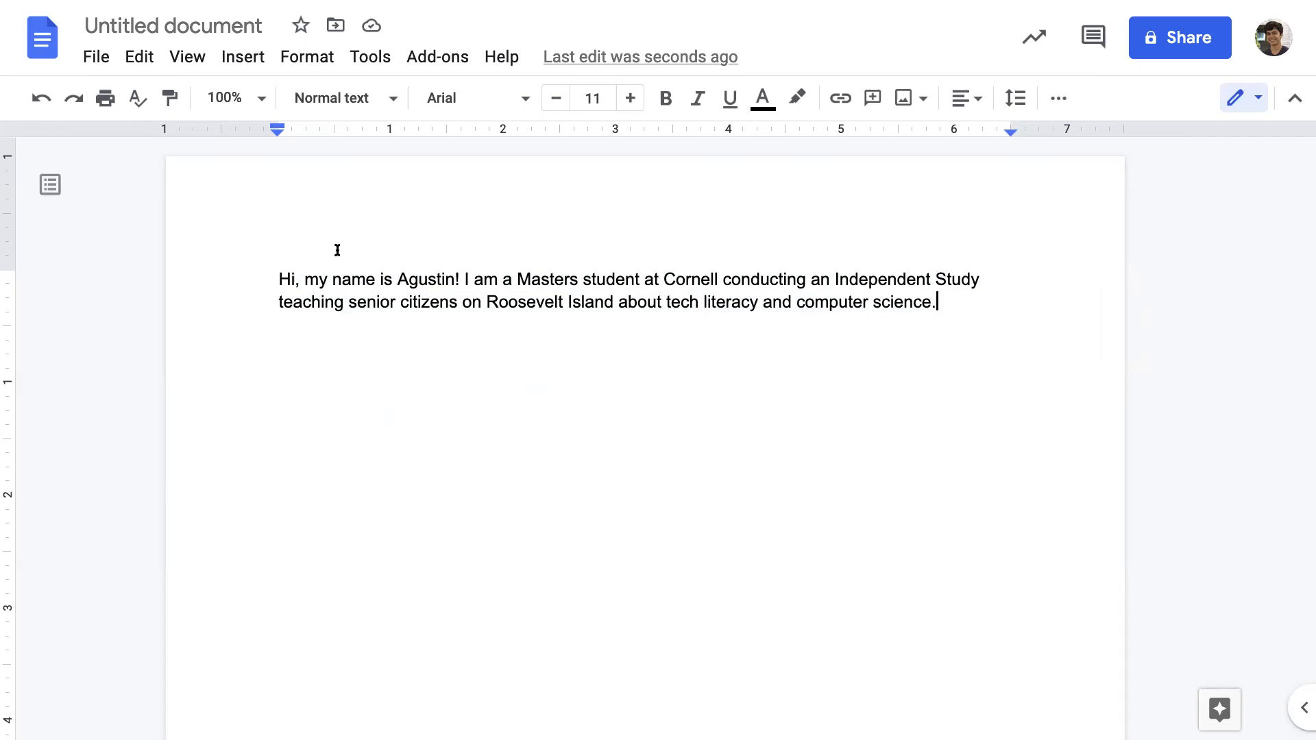
pyautogui.click(259, 279)
pyautogui.press('Return')
pyautogui.click(300, 283)
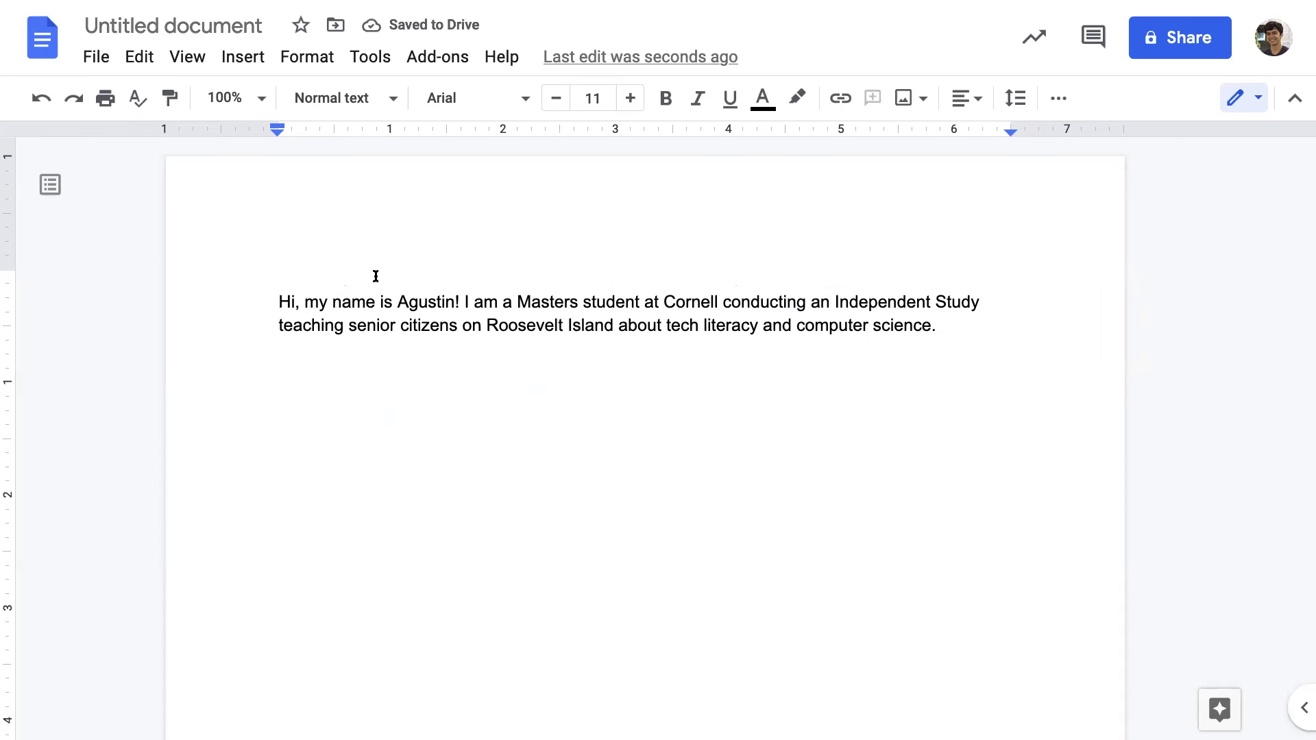
pyautogui.press('Return')
pyautogui.press('Up')
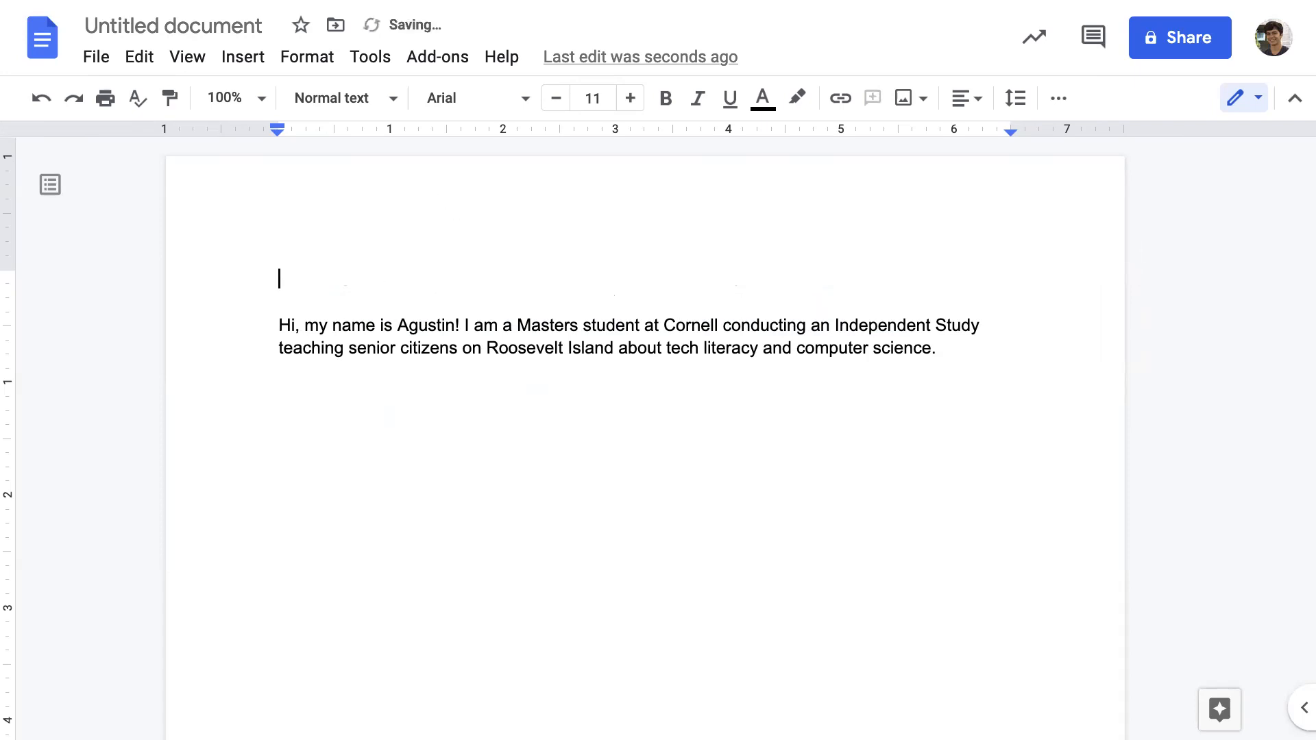
# Step: Examine the paragraph styles available for the empty first line, comparing it with the introduction paragraph's text
pyautogui.click(388, 100)
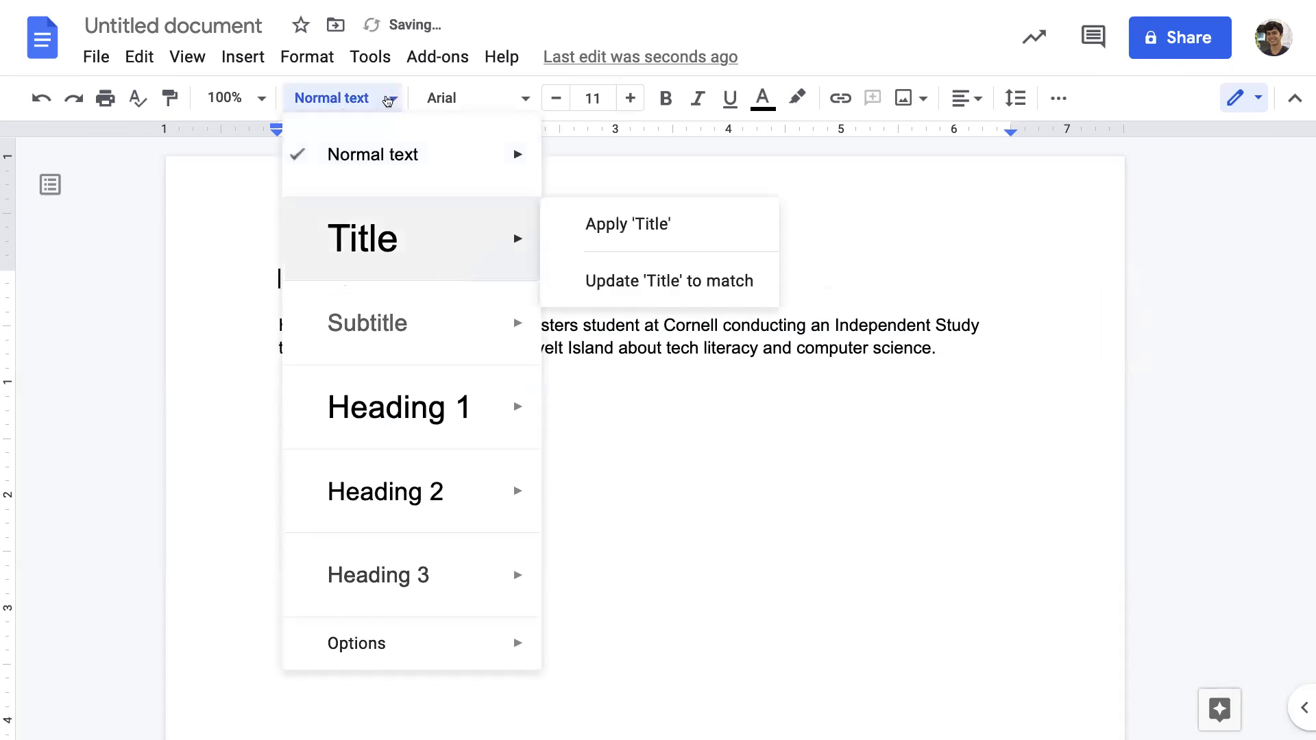
pyautogui.click(384, 98)
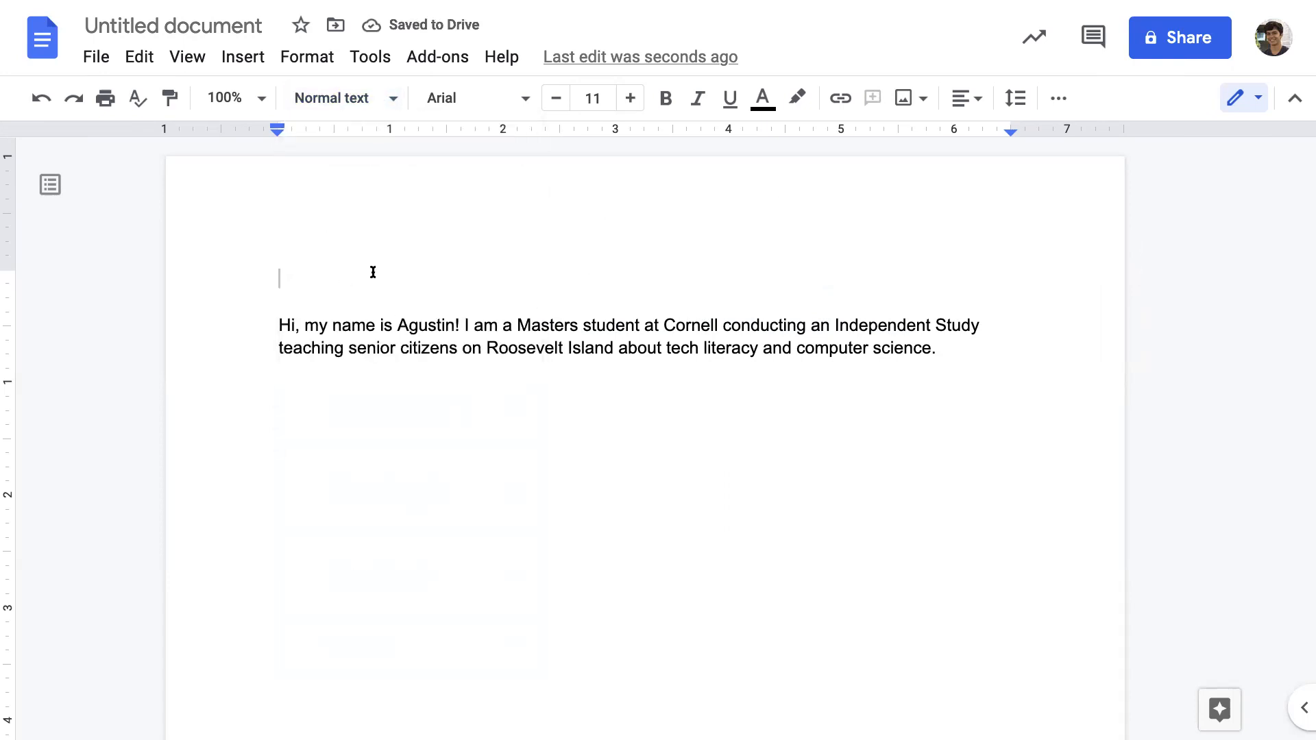
pyautogui.click(357, 104)
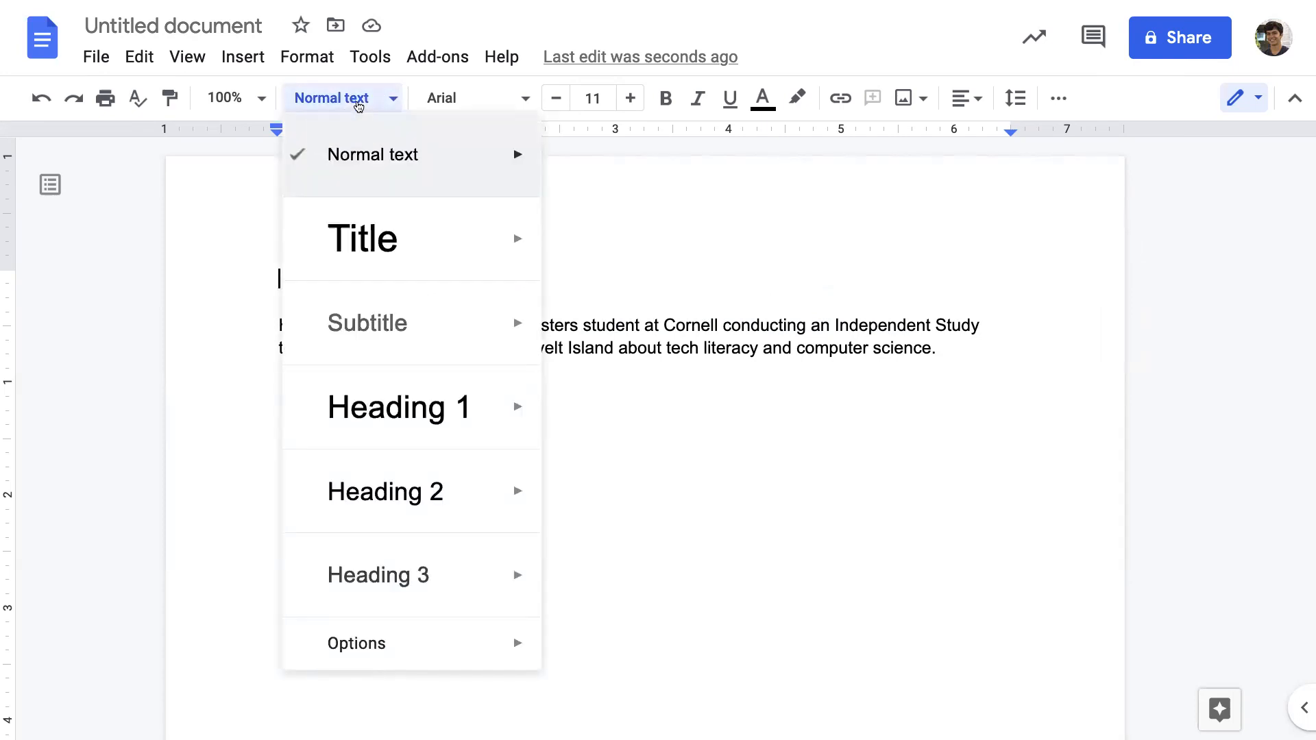
pyautogui.click(675, 322)
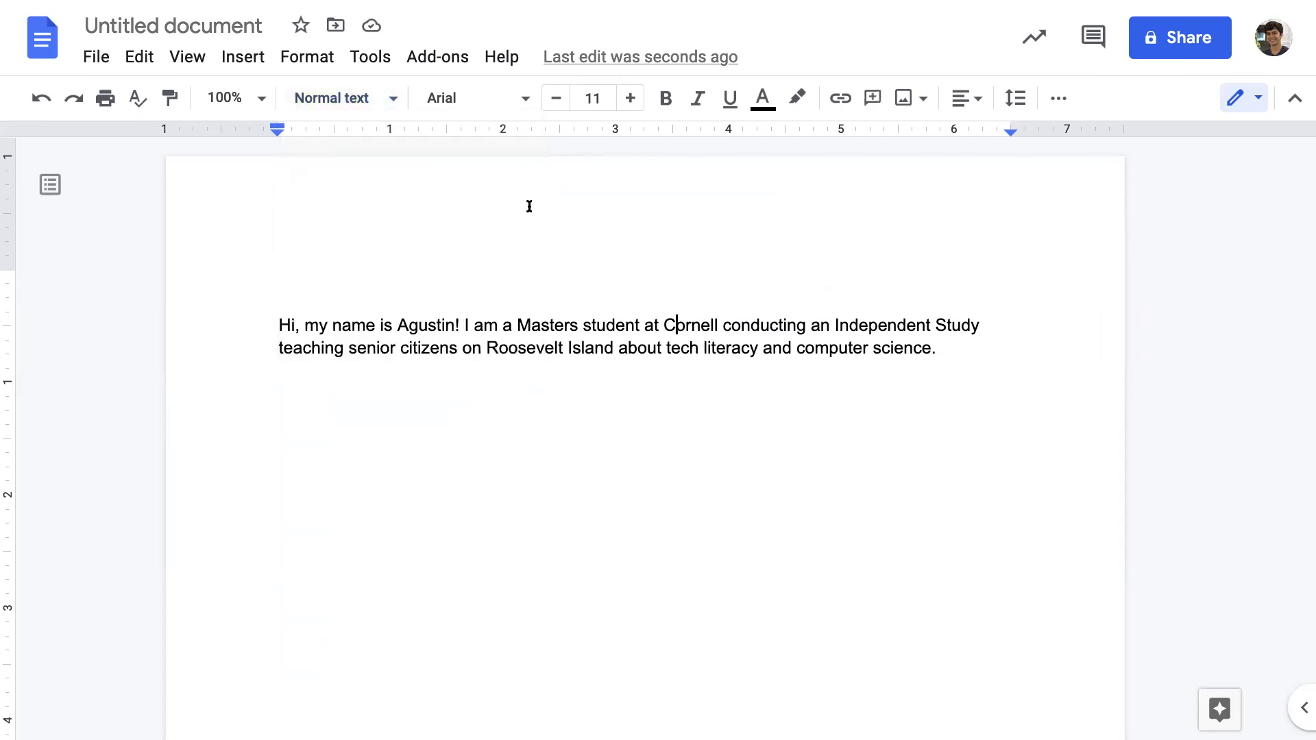
pyautogui.moveTo(277, 327); pyautogui.dragTo(998, 447)
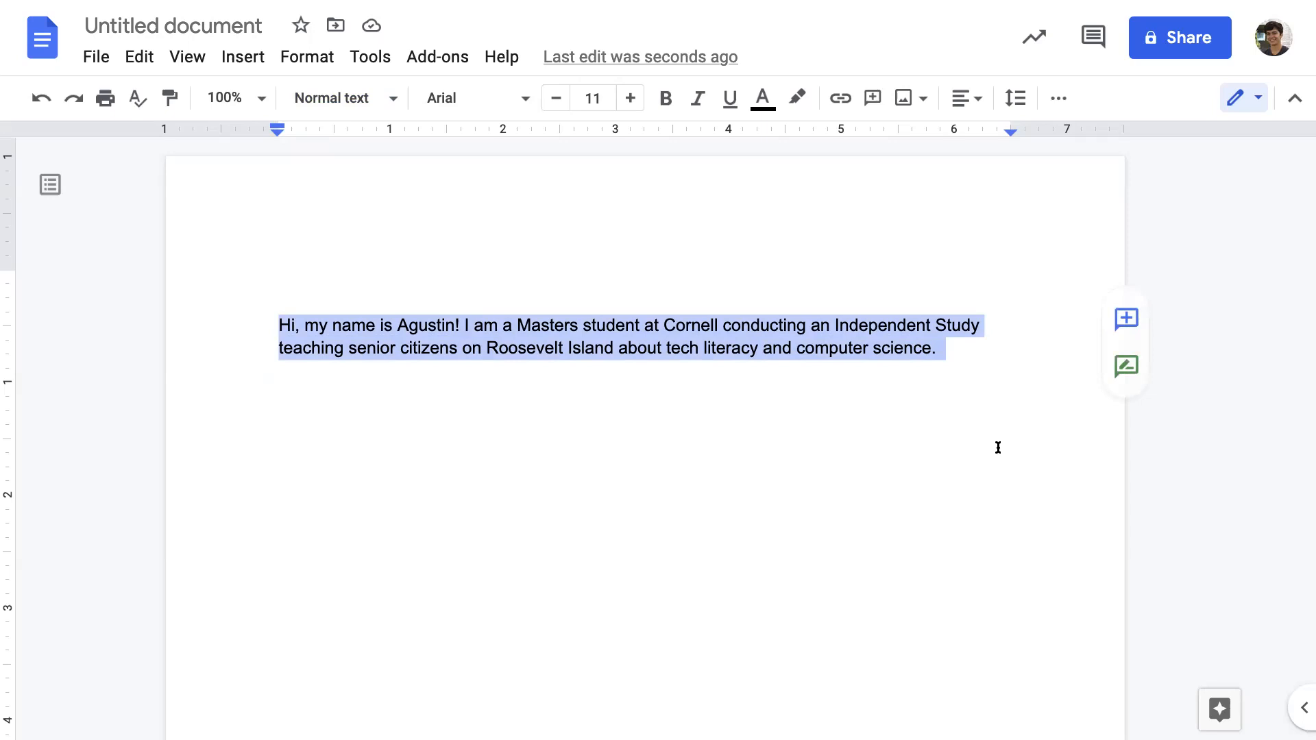
pyautogui.click(309, 248)
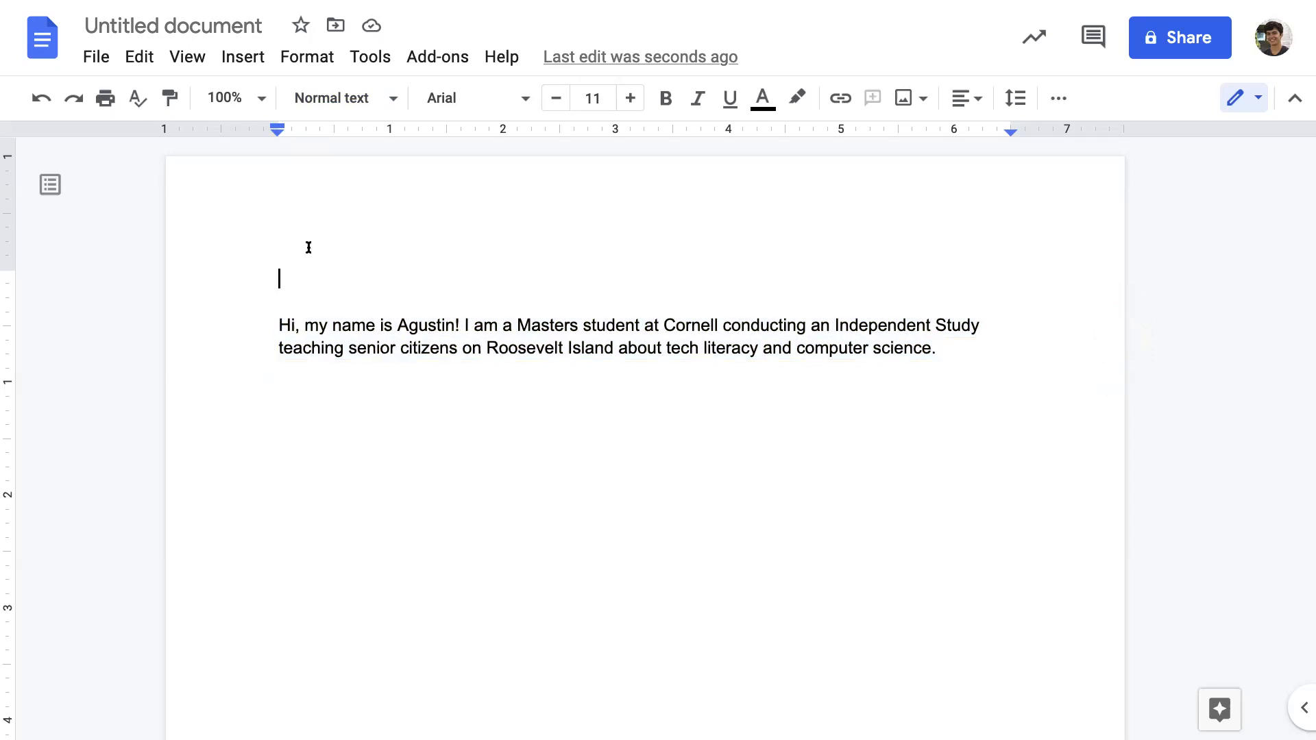
pyautogui.click(354, 103)
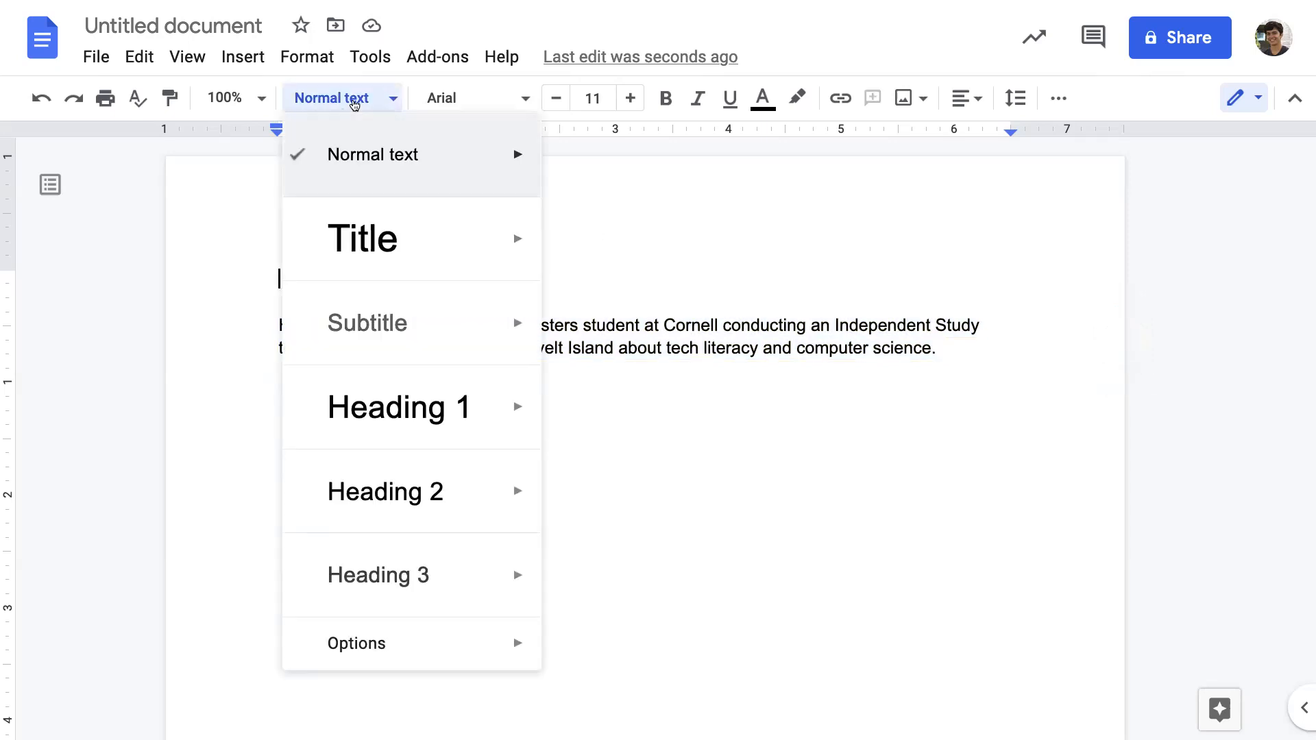
pyautogui.click(333, 105)
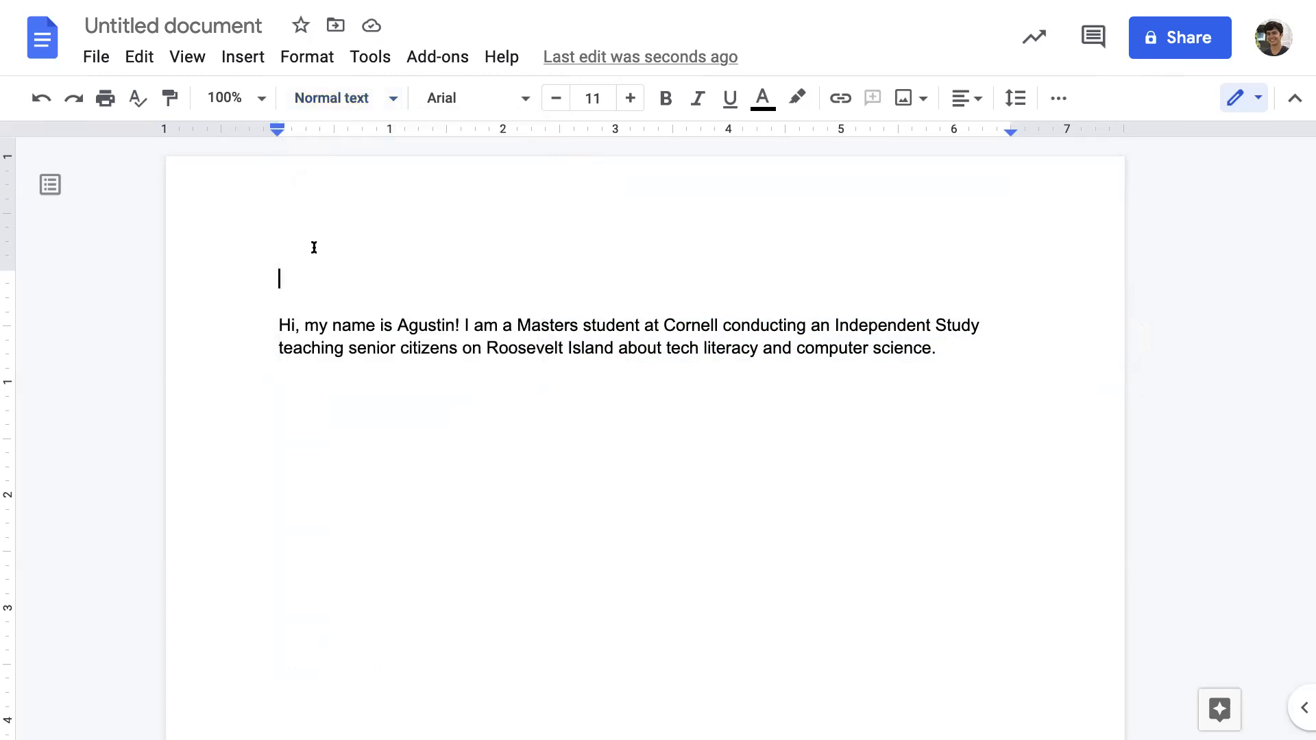
# Step: Apply the Title style to the empty first line, write "My Paper about the Tech Literacy Class" and start a new line
pyautogui.click(345, 101)
pyautogui.click(349, 102)
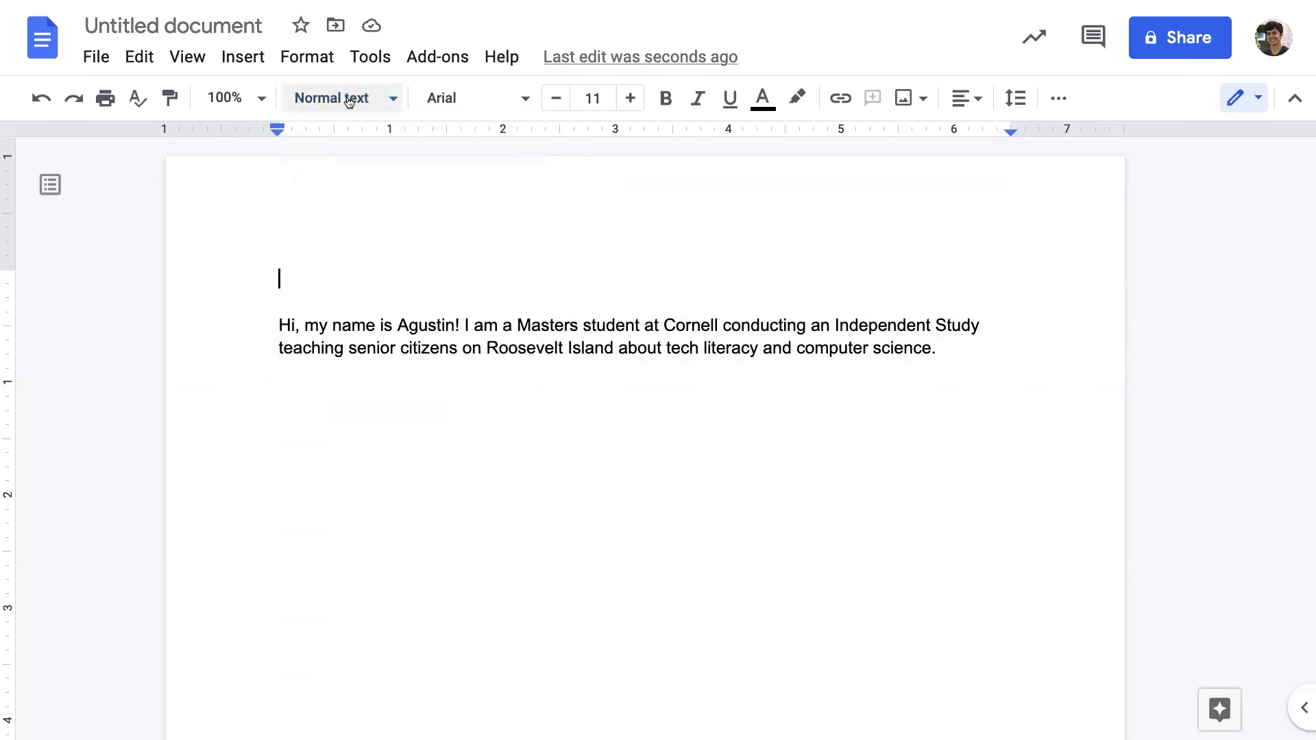
pyautogui.click(349, 101)
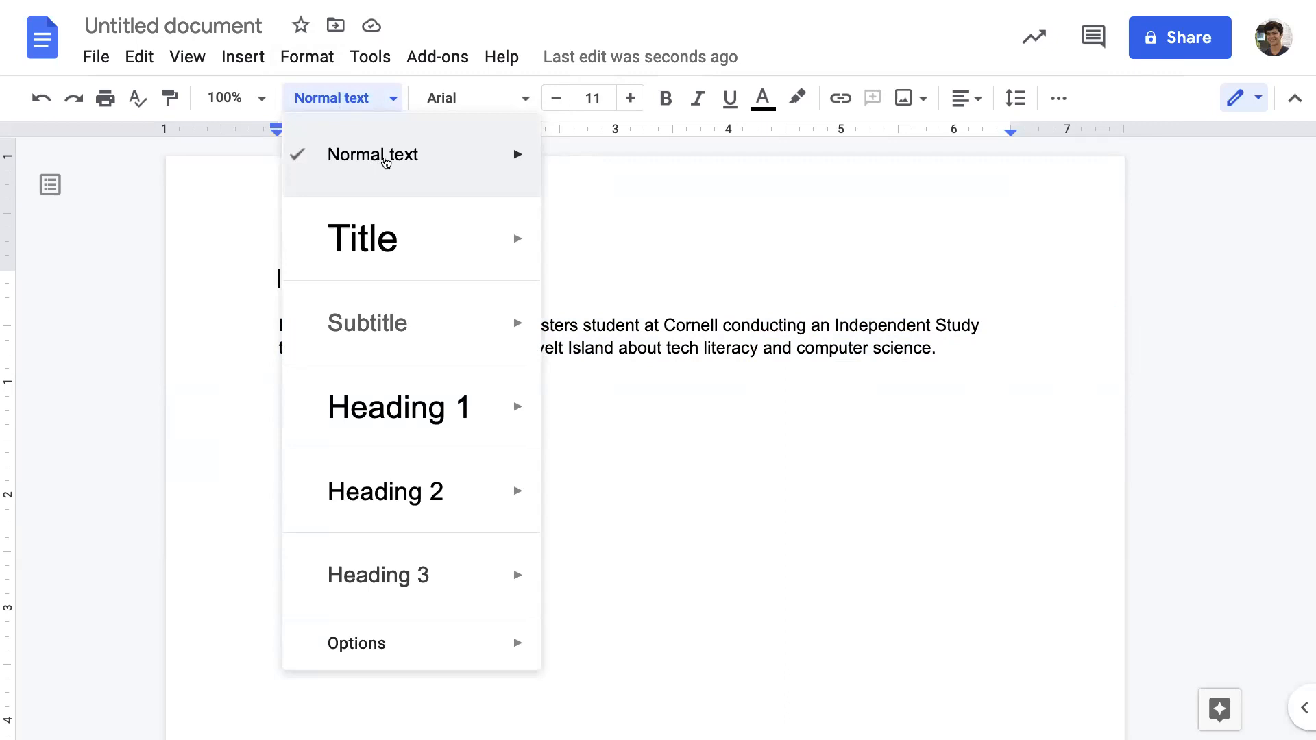
pyautogui.click(385, 240)
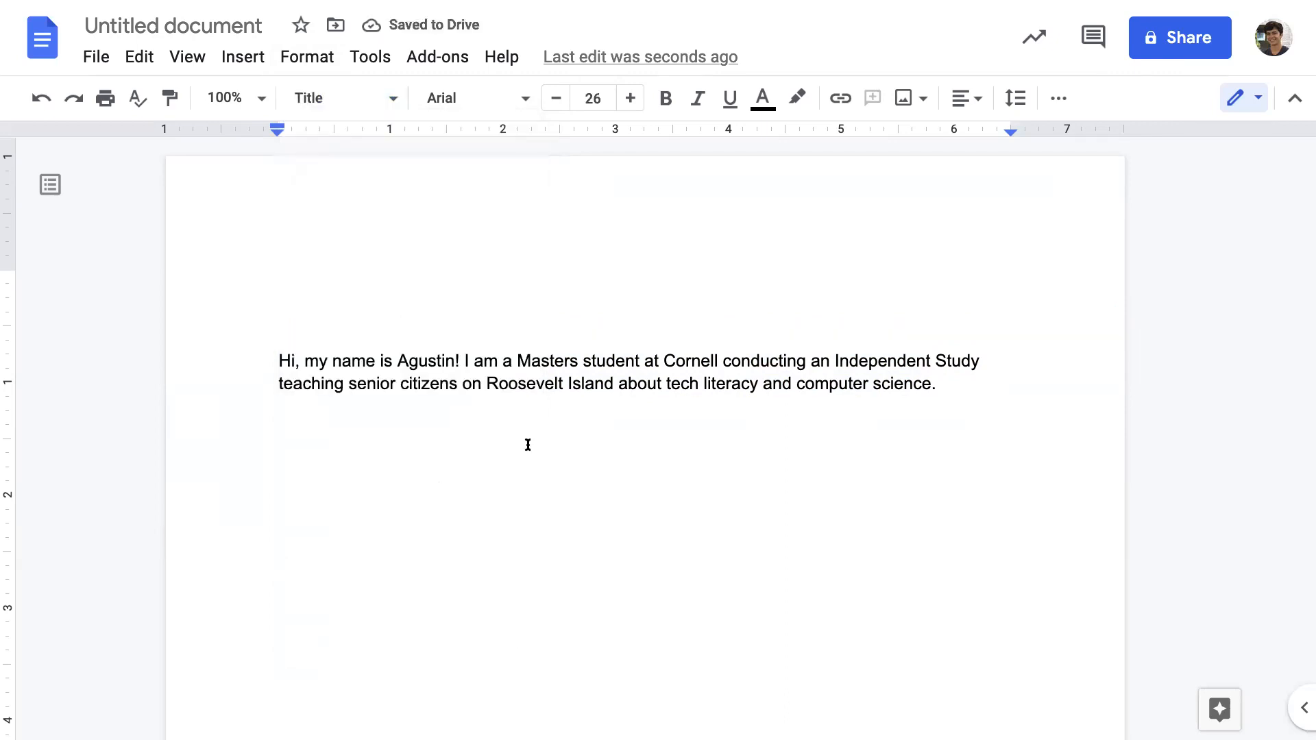
pyautogui.write('My Paper')
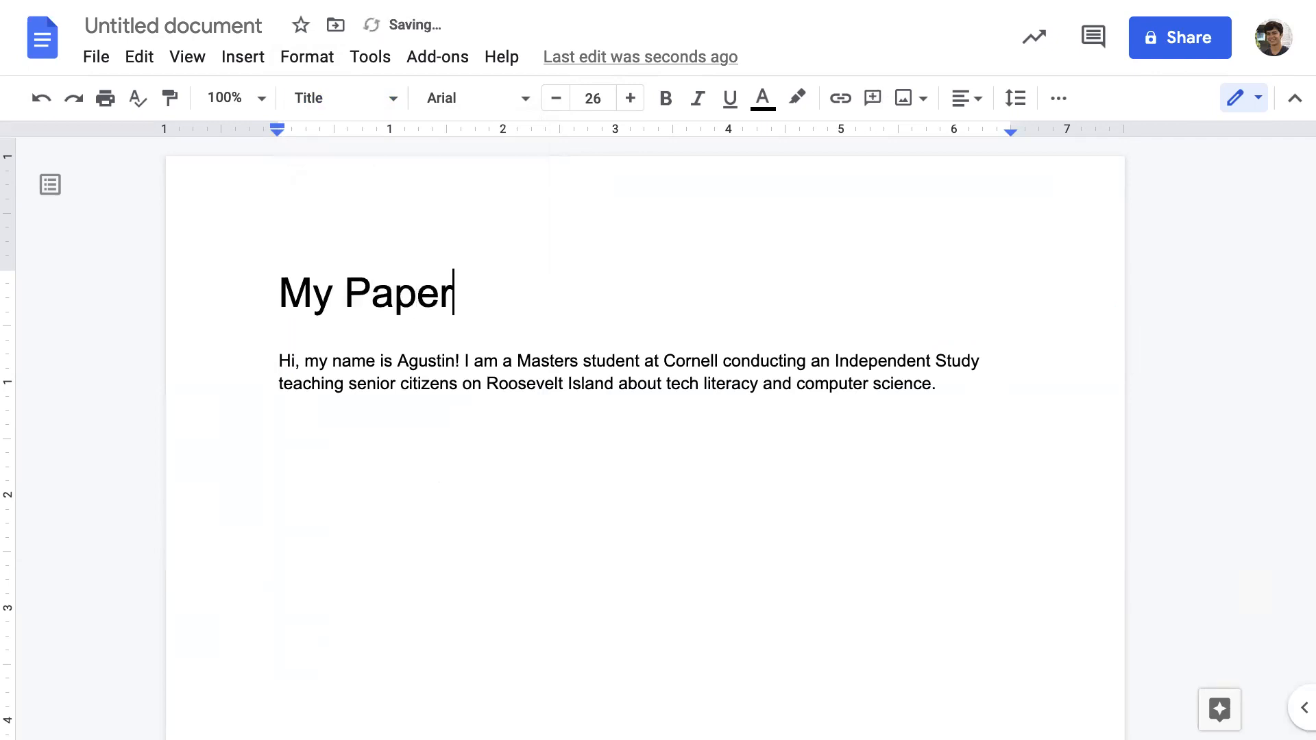
pyautogui.write(' about the Tech Literacy Class')
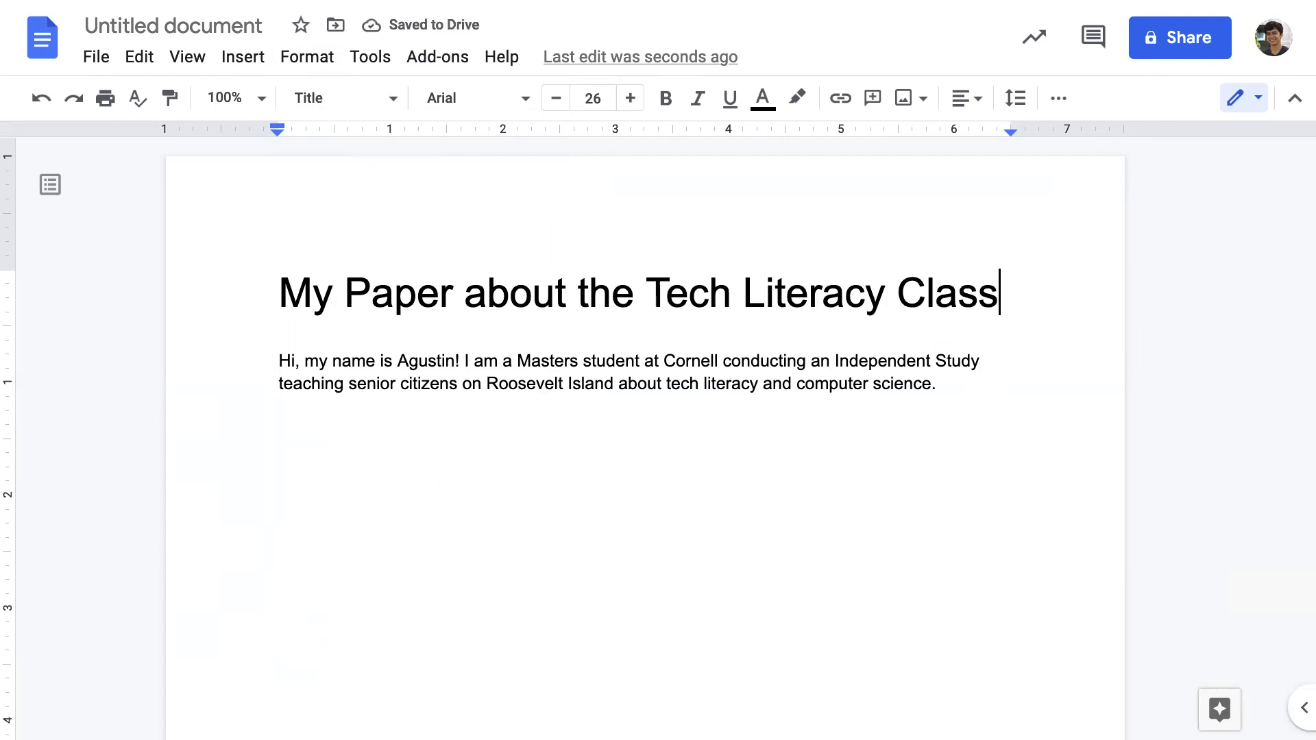
pyautogui.press('Return')
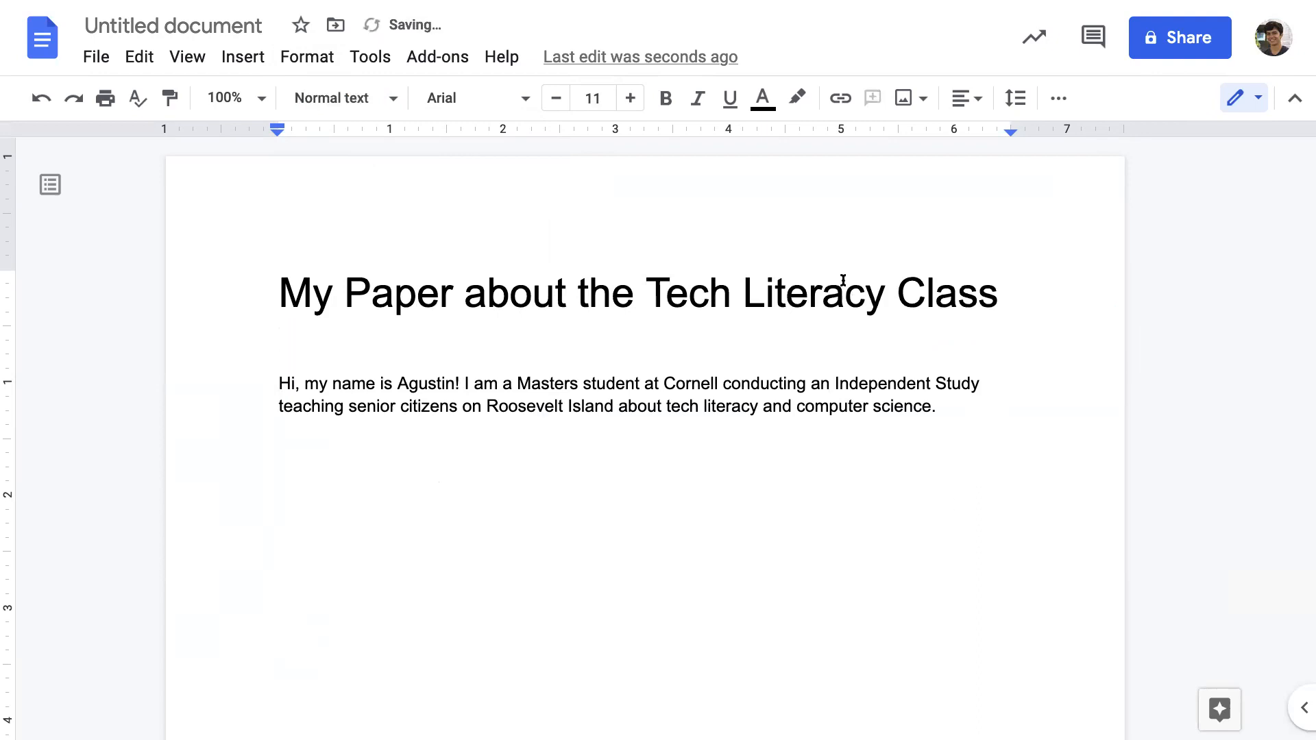
# Step: Check which paragraph style is applied to the title line
pyautogui.click(658, 294)
pyautogui.click(353, 106)
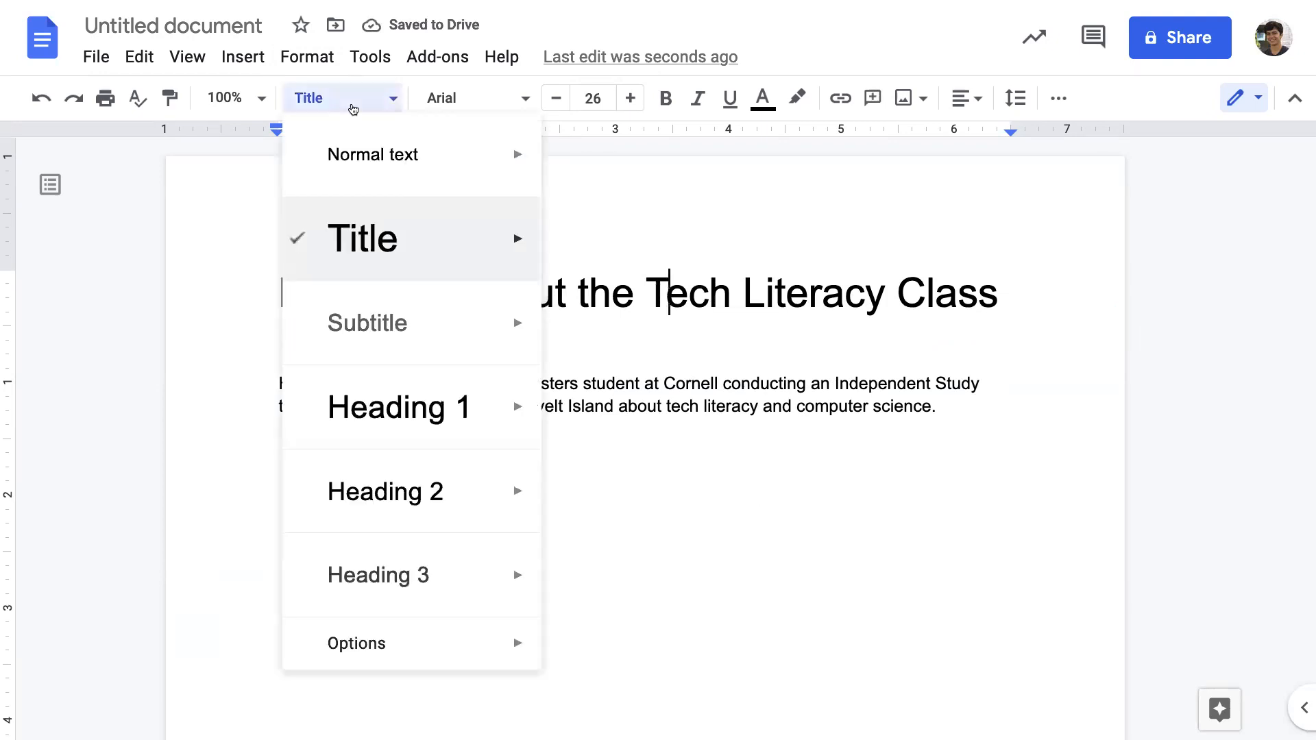
pyautogui.click(335, 103)
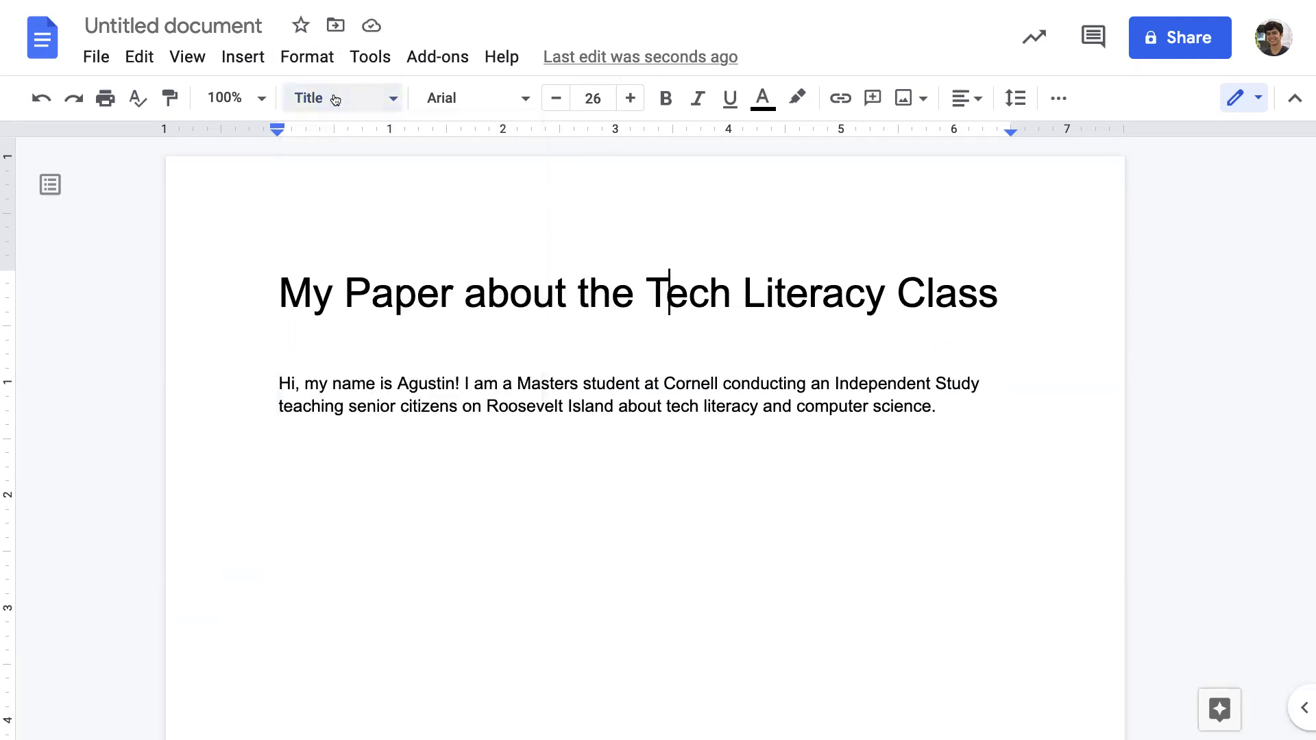
# Step: Apply the Subtitle style to the line below the title and write a byline with the author's full name and "written for Cornell Tech"
pyautogui.click(321, 328)
pyautogui.click(337, 103)
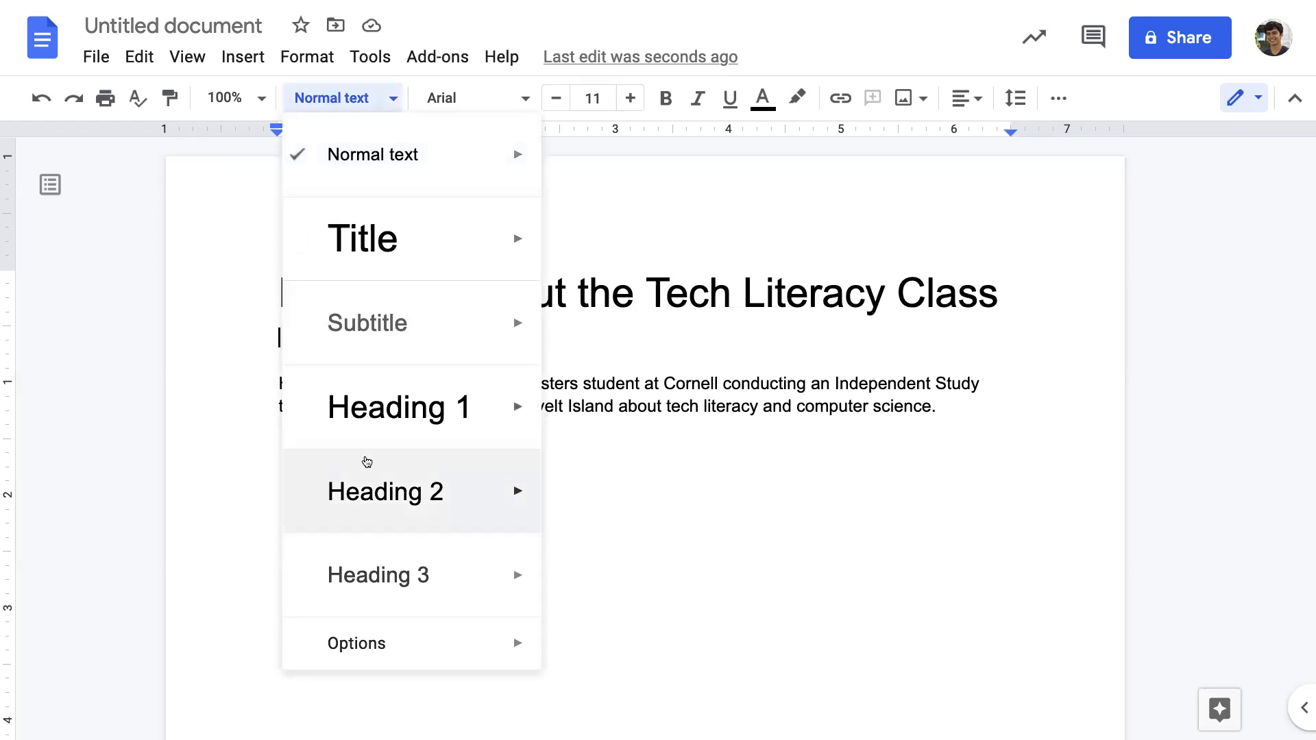
pyautogui.click(421, 347)
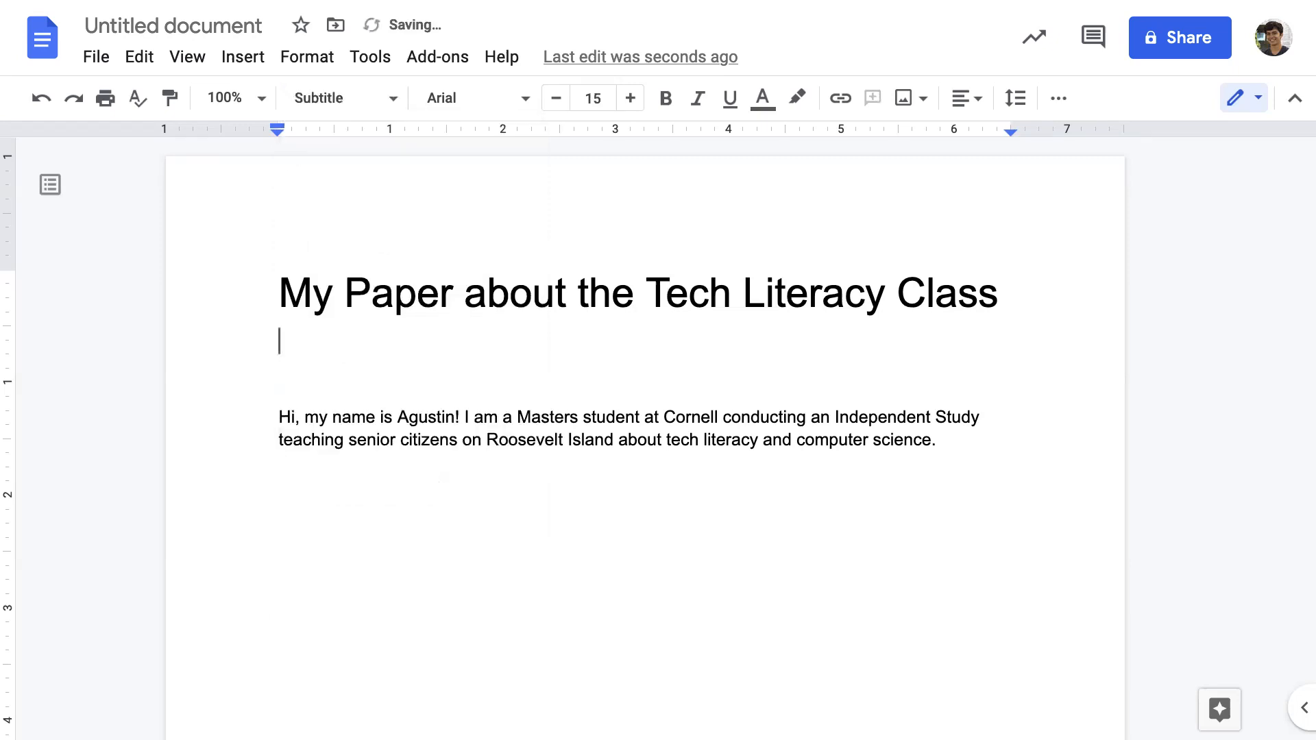
pyautogui.write('By Agustin Forero, ')
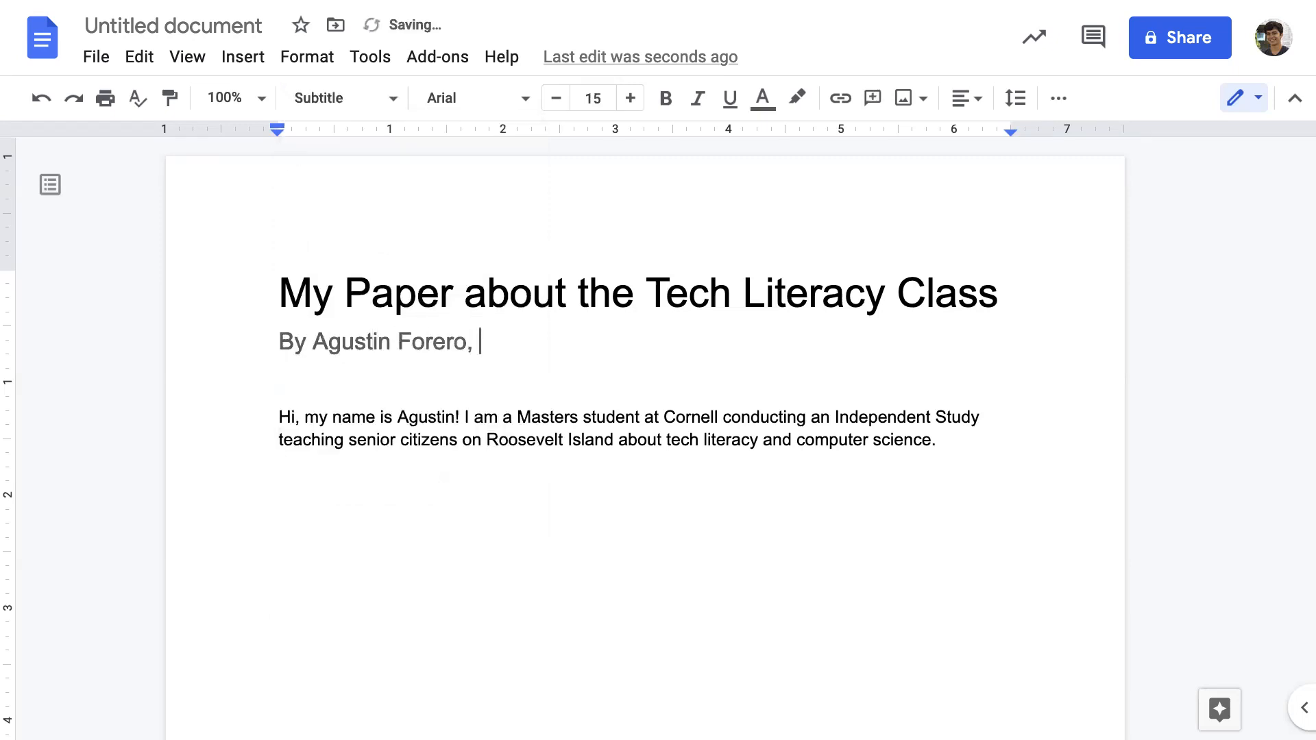
pyautogui.write('written for Cornell')
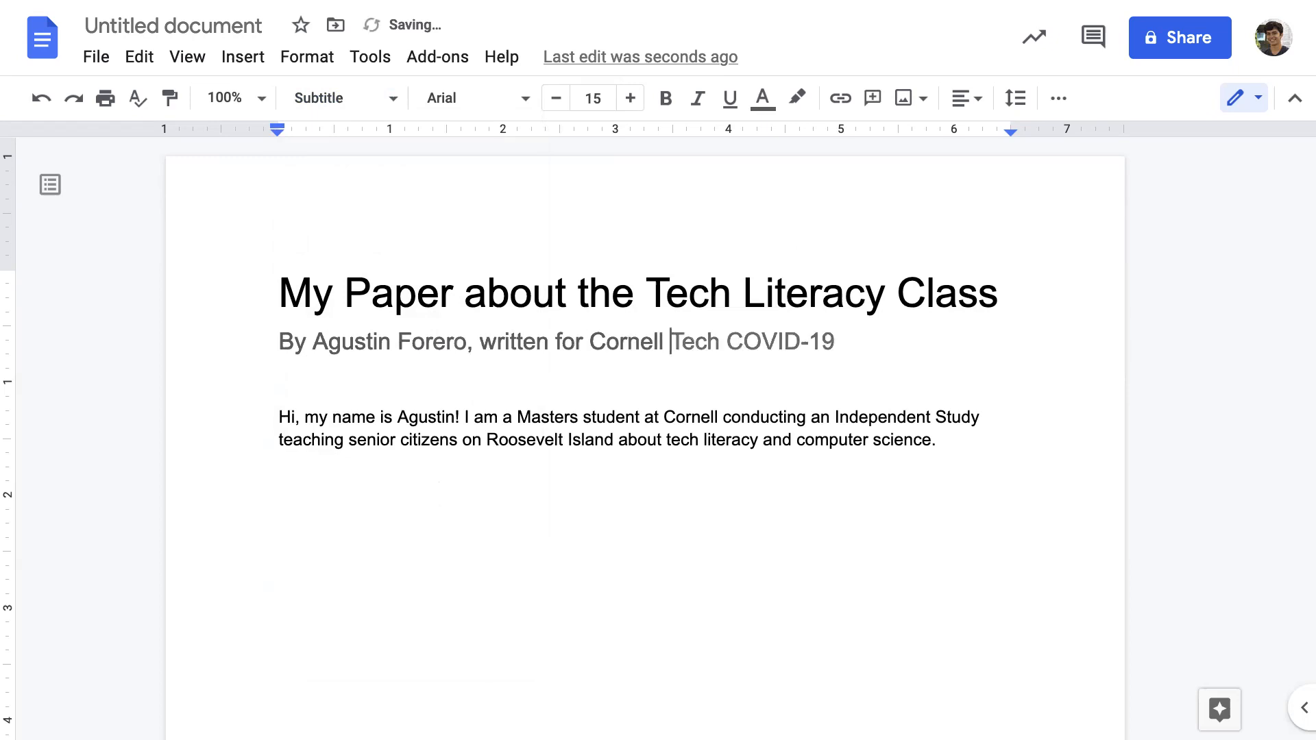
pyautogui.press('Tab')
pyautogui.press('BackSpace')
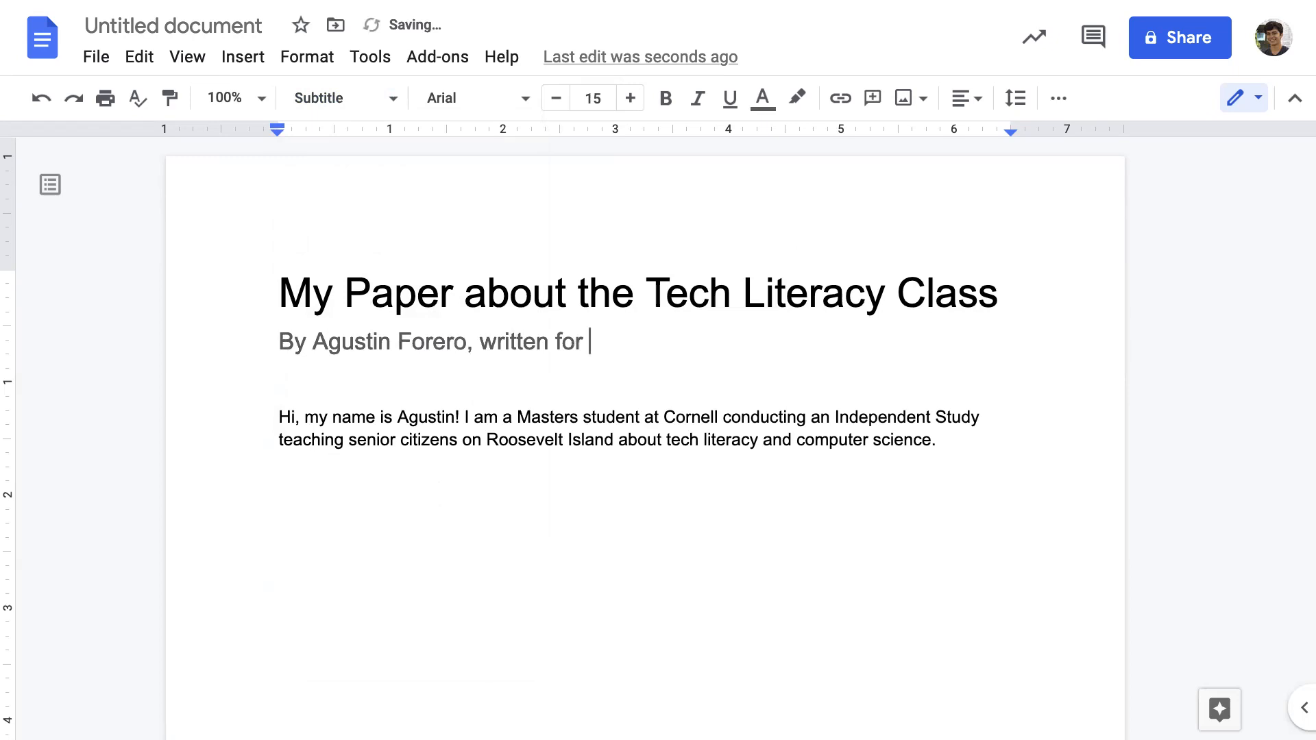
pyautogui.write('Cornell Tech COVID-19')
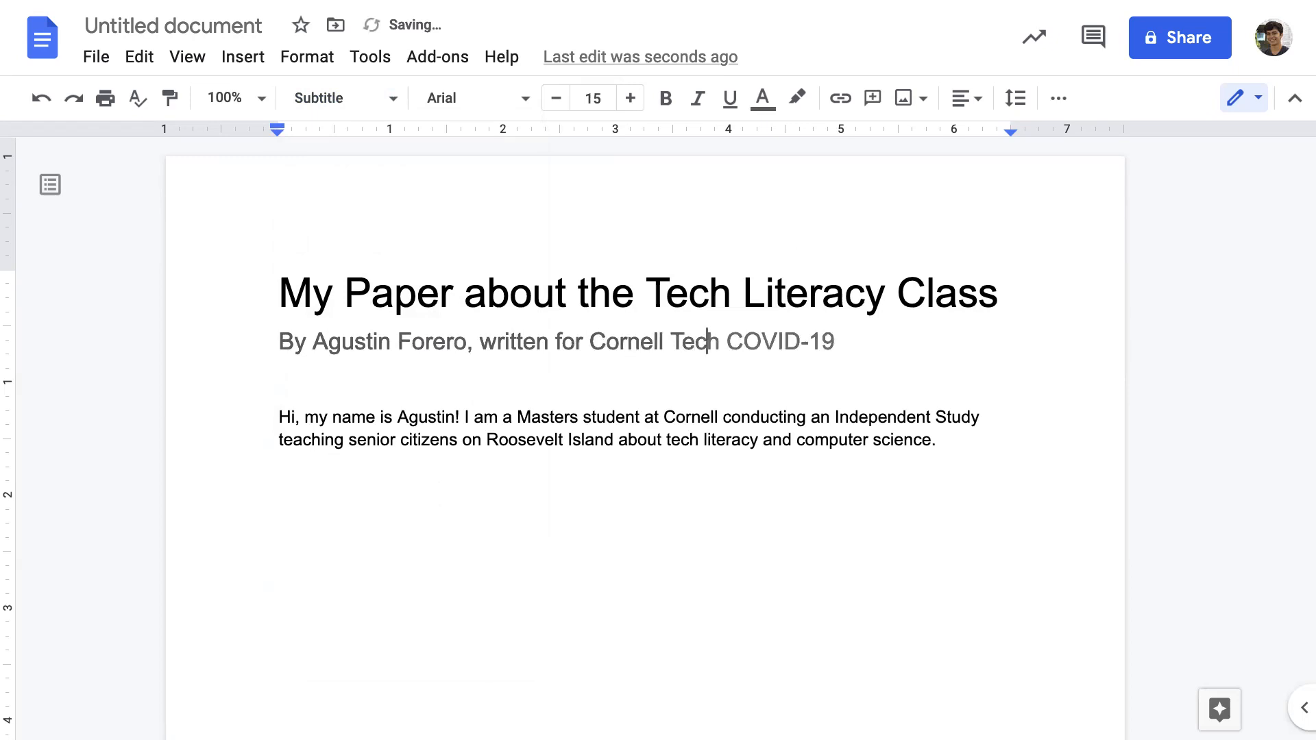
# Step: Try filler text at the end of the subtitle, removing it and restoring the blank line below
pyautogui.click(280, 393)
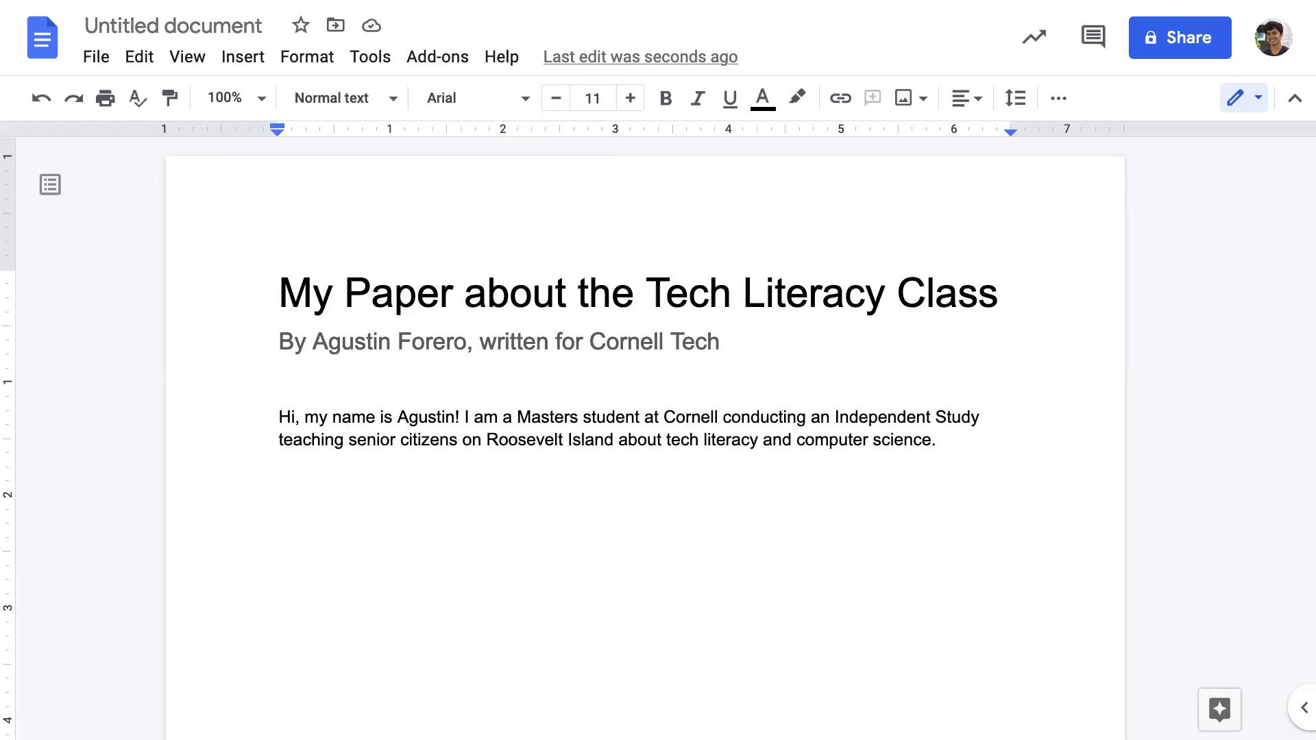
pyautogui.press('BackSpace')
pyautogui.write('asdfkjasdlfkjasldkfj')
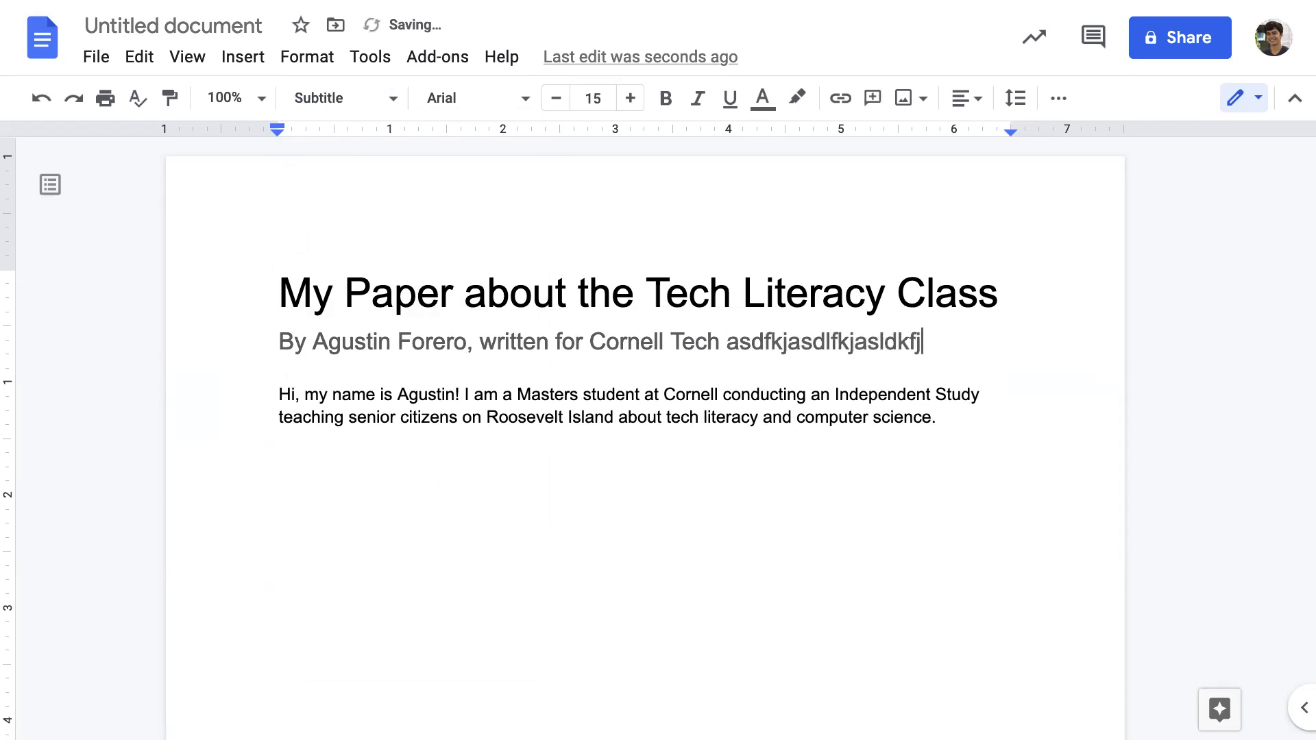
pyautogui.hotkey('alt', 'BackSpace')
pyautogui.press('Return')
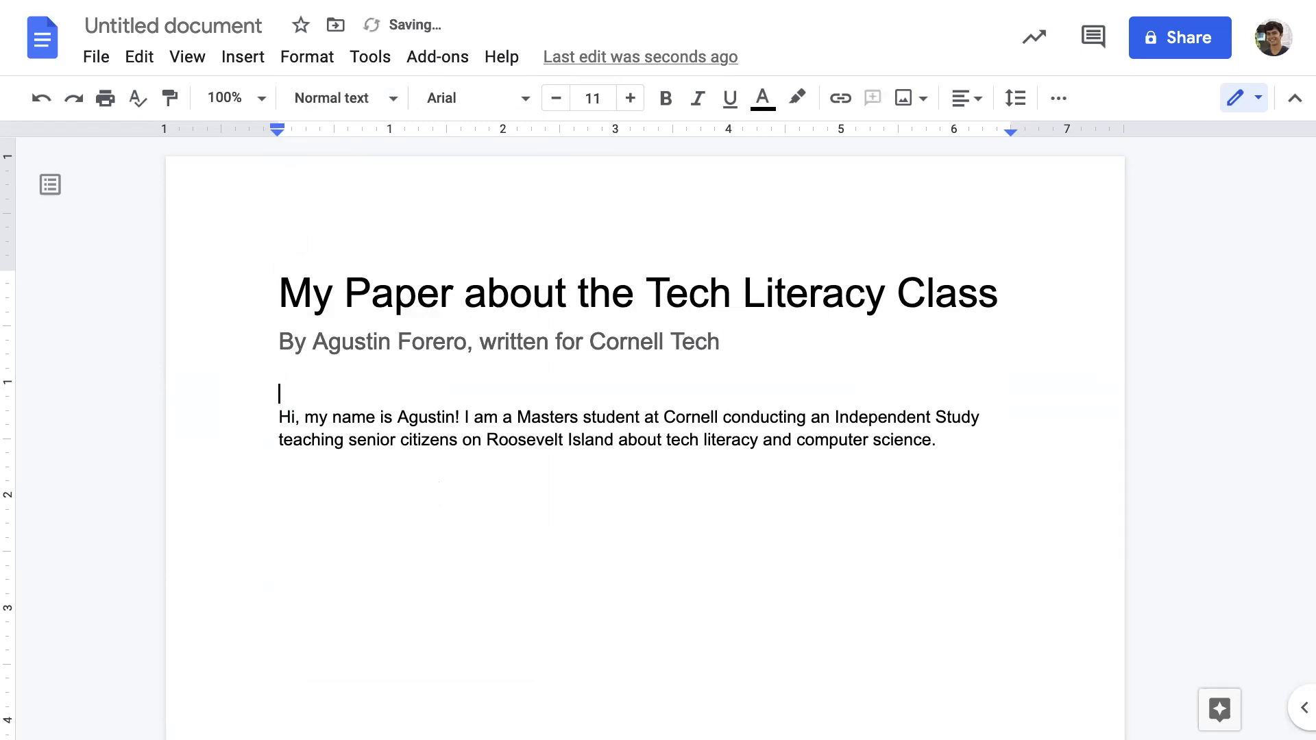
# Step: Try filler text in the Normal text style on the blank line below the subtitle and delete it
pyautogui.click(329, 102)
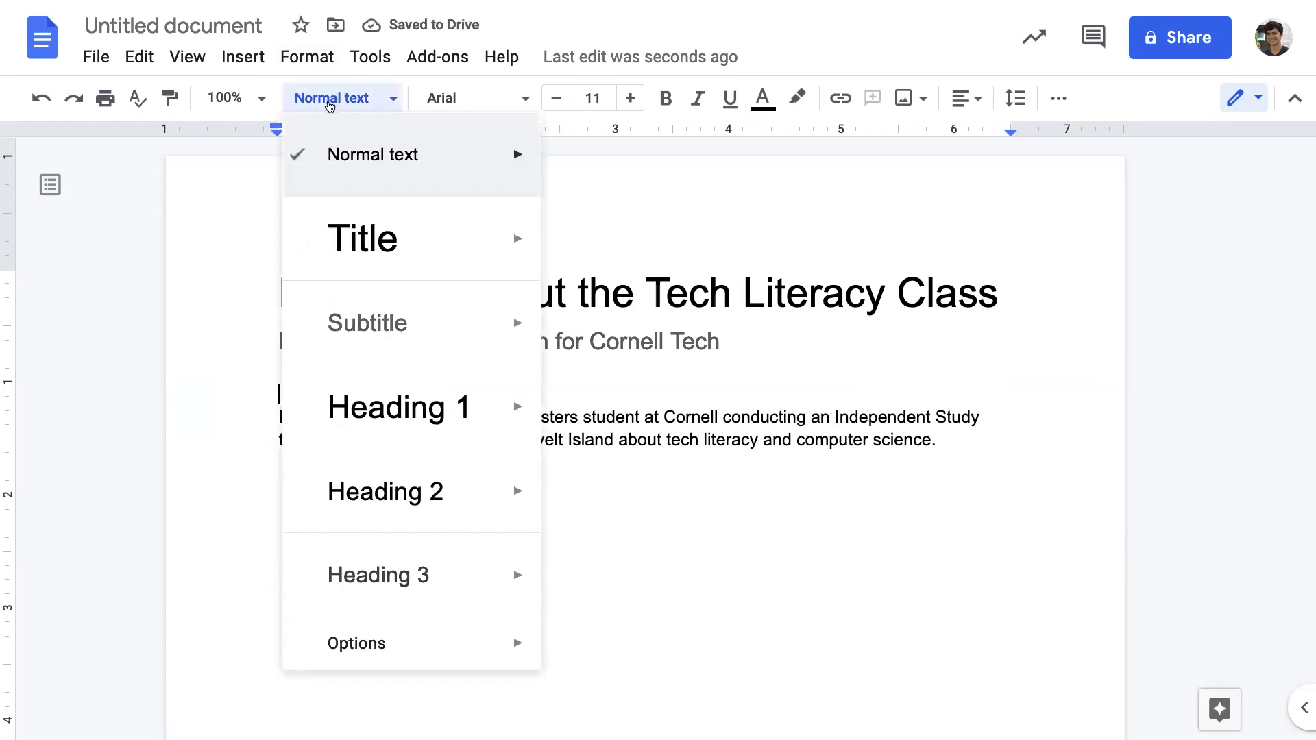
pyautogui.click(330, 103)
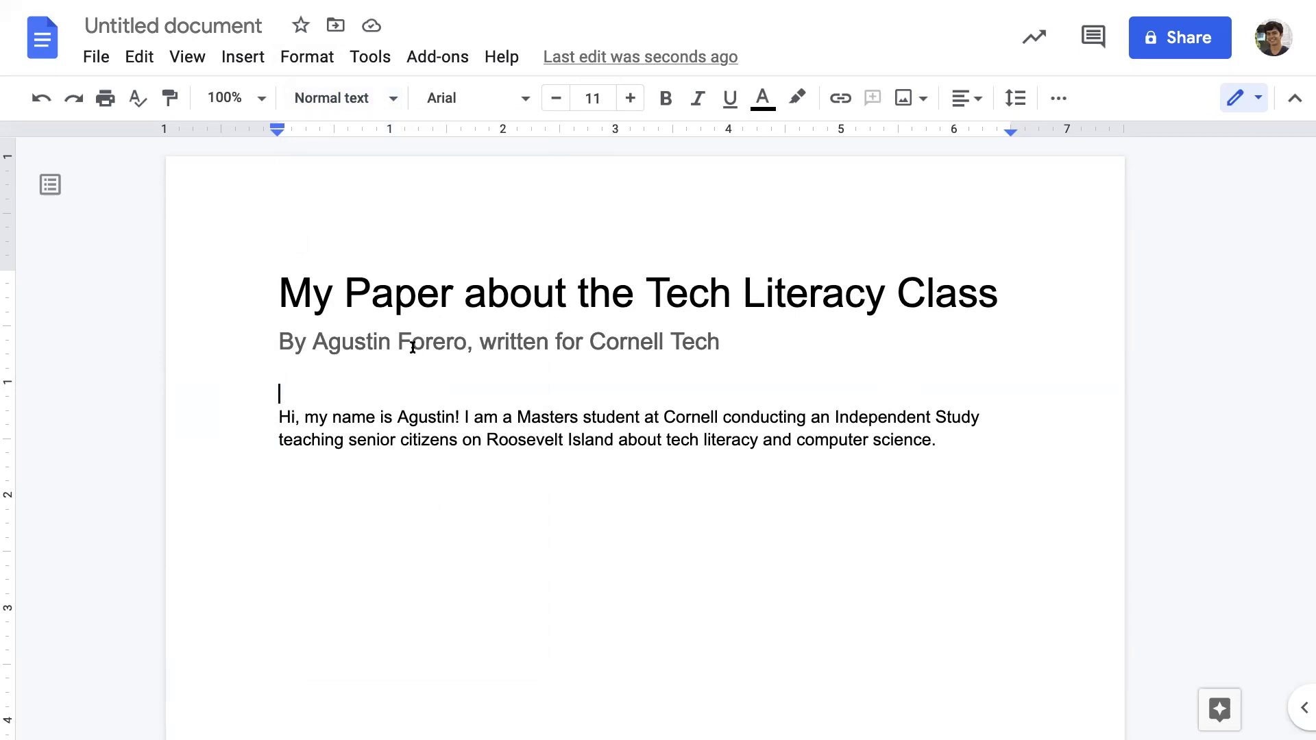
pyautogui.write('asdfkljasdlfkj')
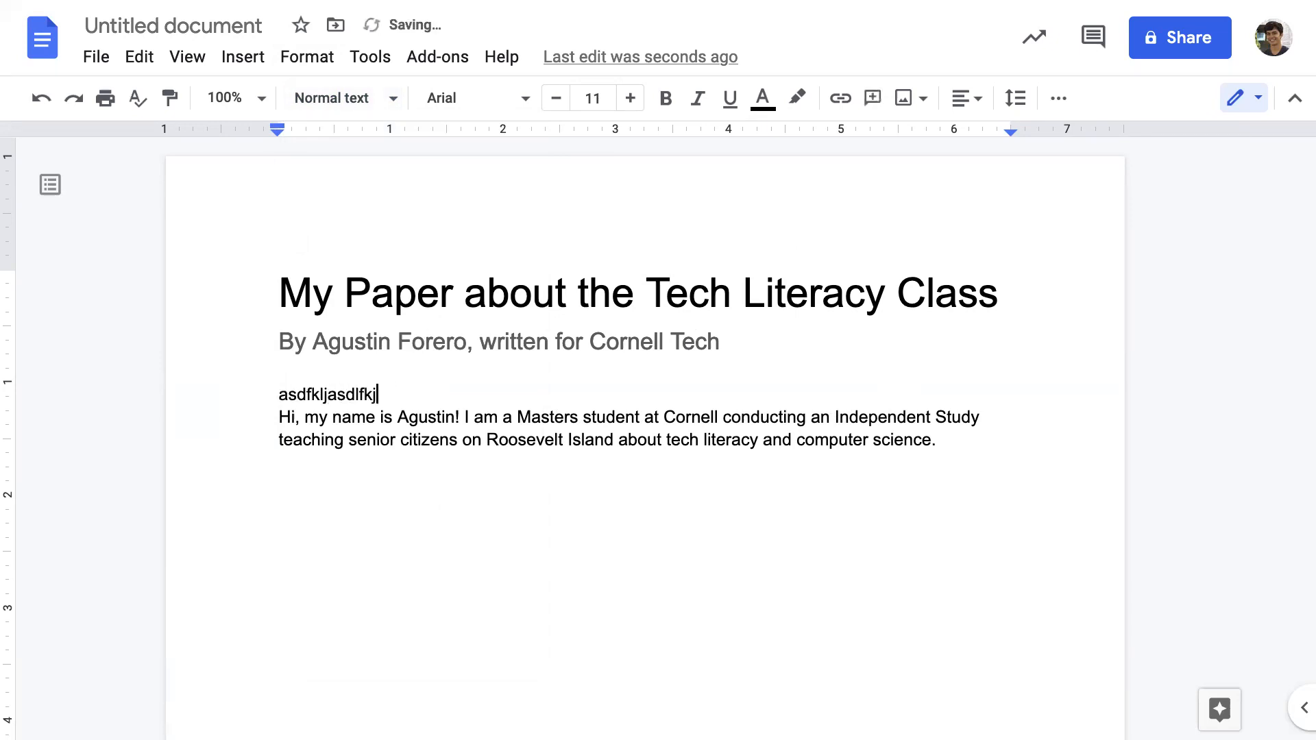
pyautogui.hotkey('alt', 'BackSpace')
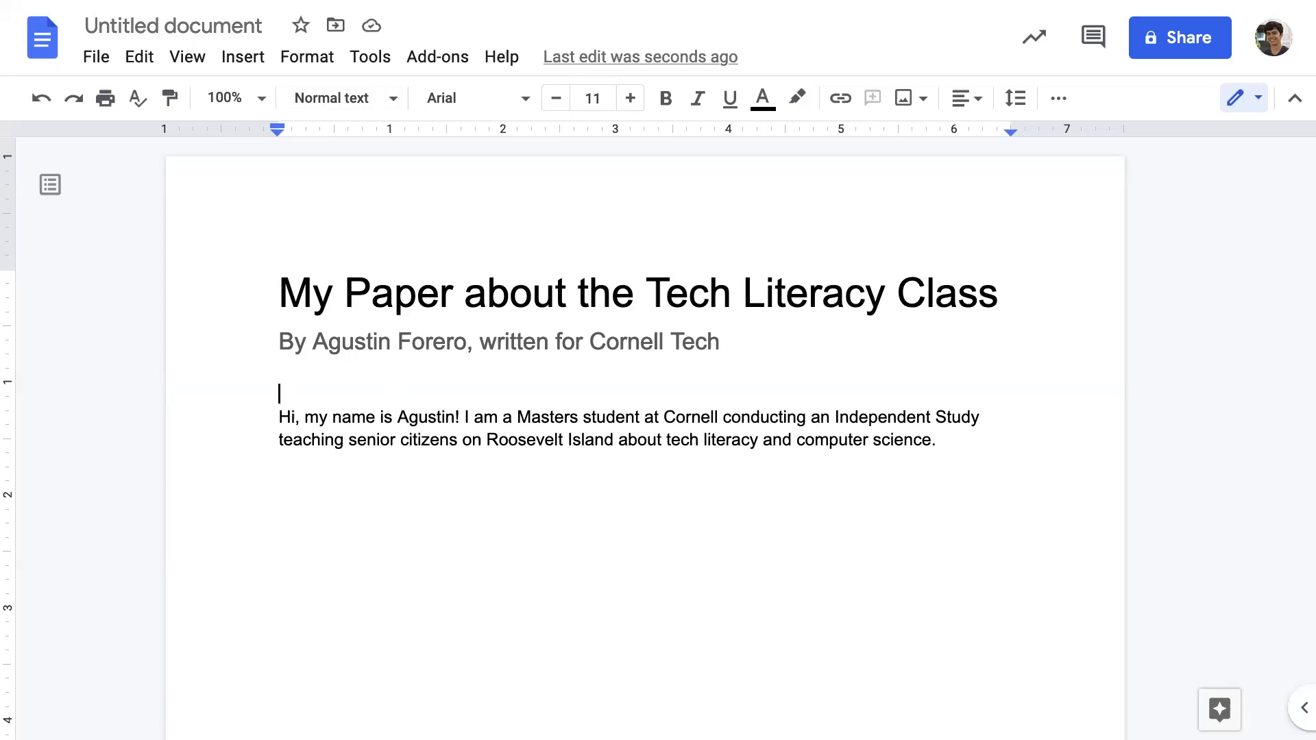
# Step: Add a new line above the introduction paragraph, apply the Heading 1 style and write "Section 1: Summary"
pyautogui.press('Return')
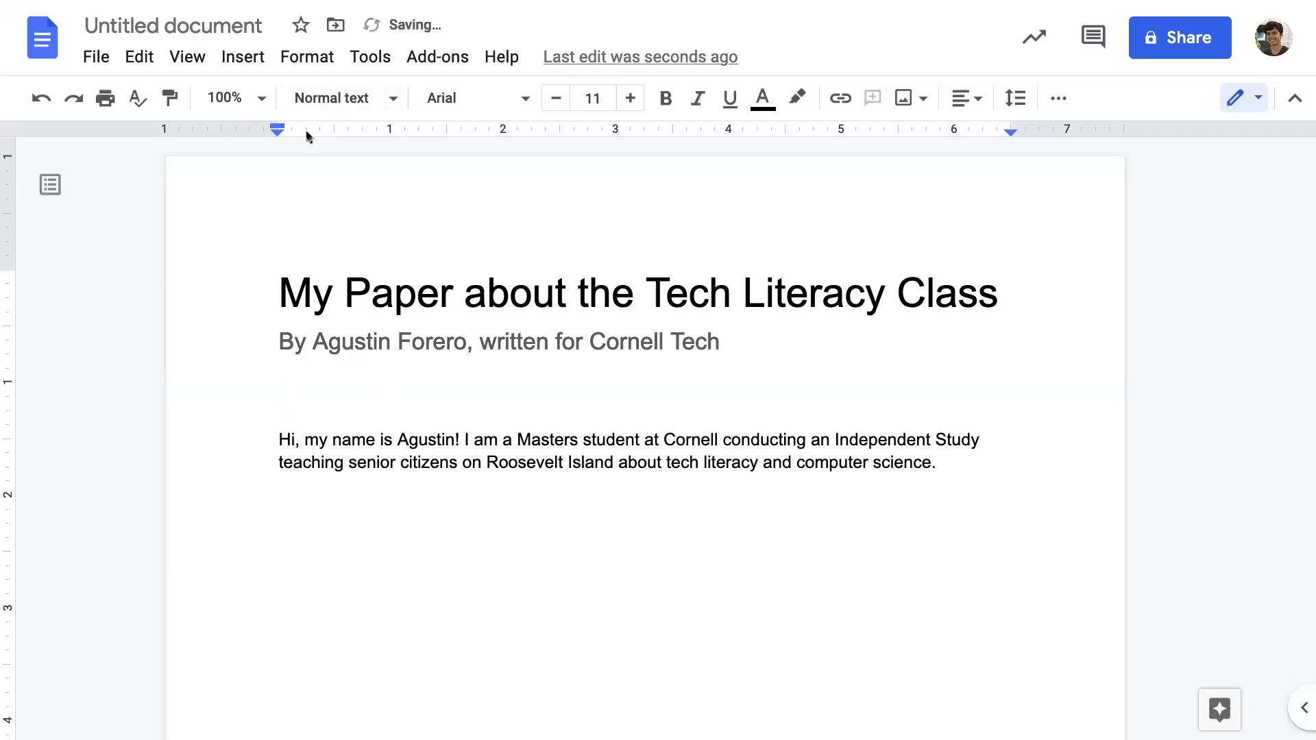
pyautogui.click(341, 101)
pyautogui.moveTo(405, 411)
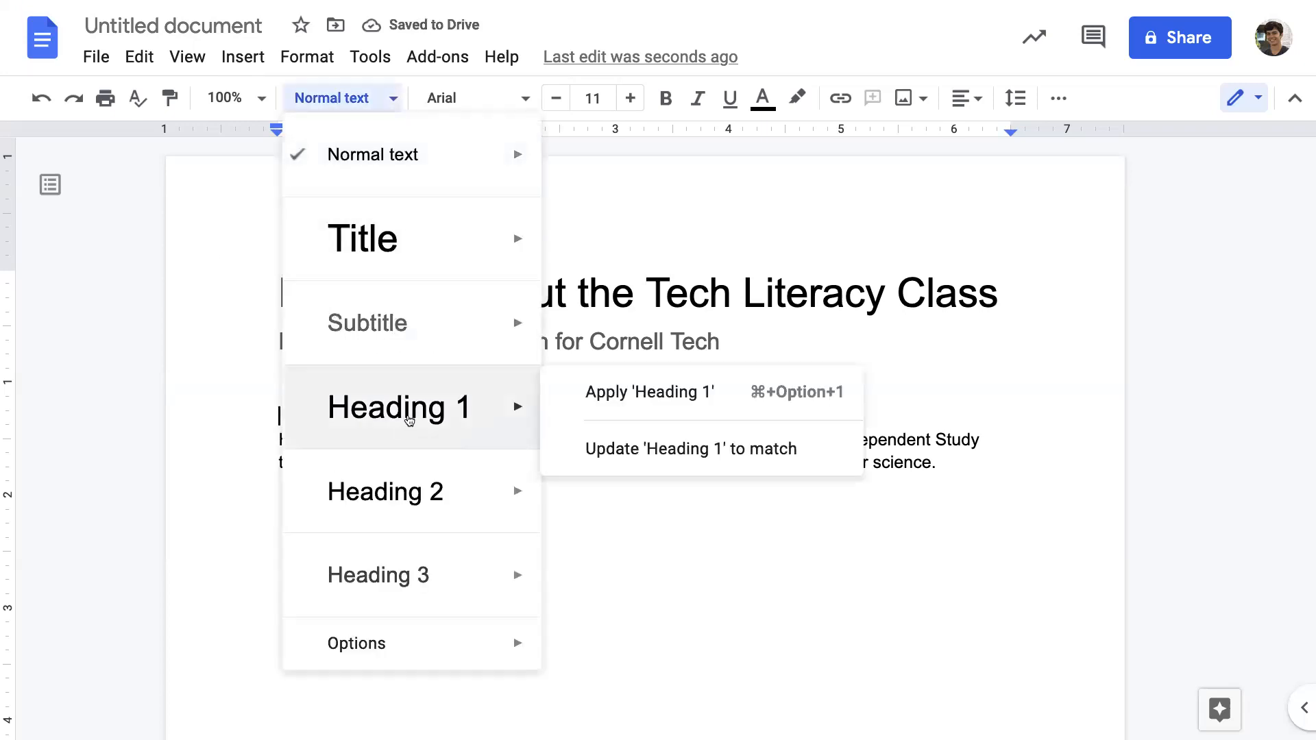
pyautogui.click(440, 434)
pyautogui.write('Se')
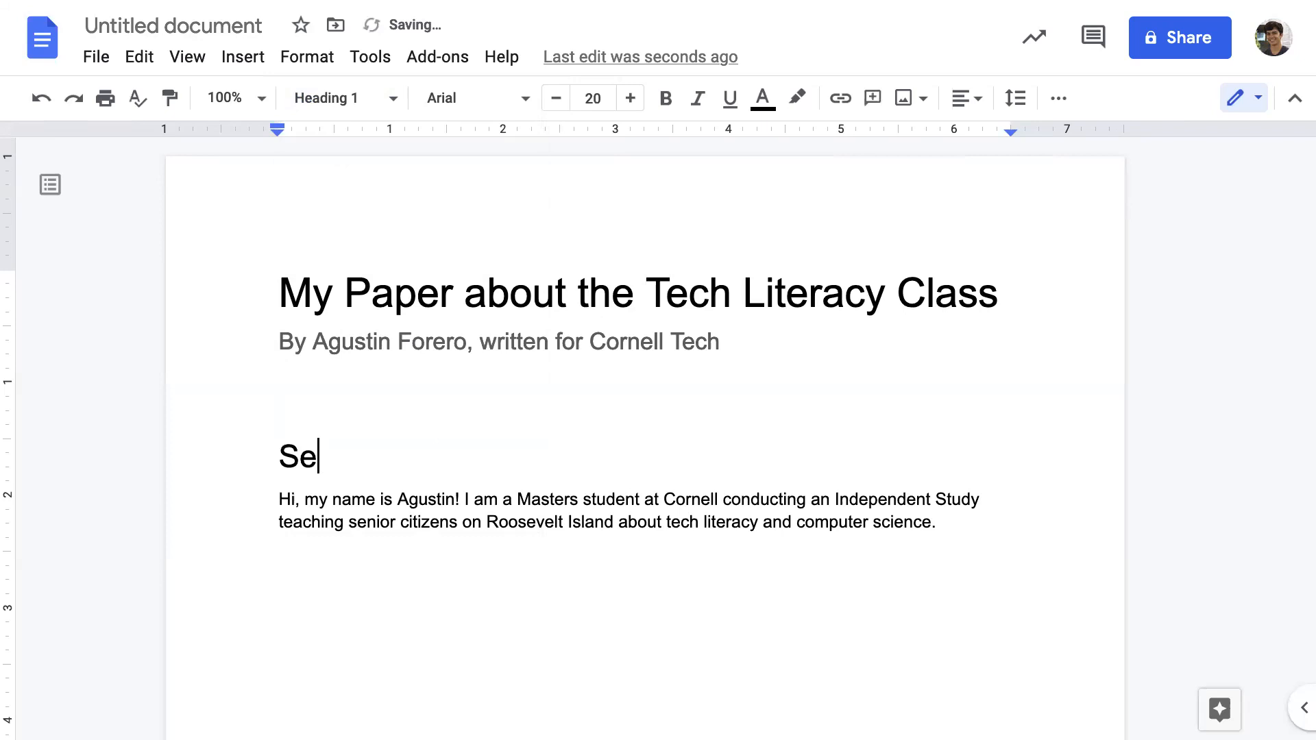
pyautogui.write('ction 1: Summary')
# Step: Examine the introduction paragraph's style against the available paragraph styles and the rest of the document's text
pyautogui.click(747, 523)
pyautogui.moveTo(970, 499); pyautogui.dragTo(850, 500)
pyautogui.click(1017, 588)
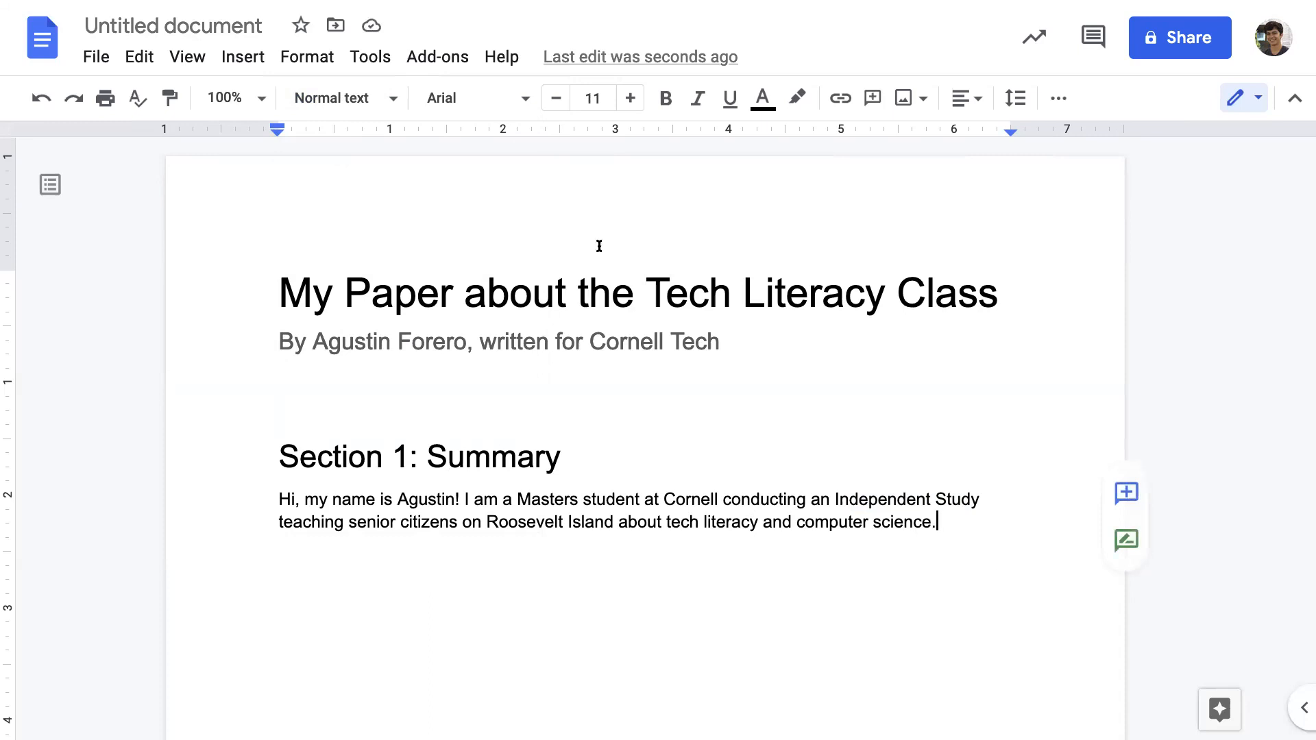
pyautogui.click(391, 100)
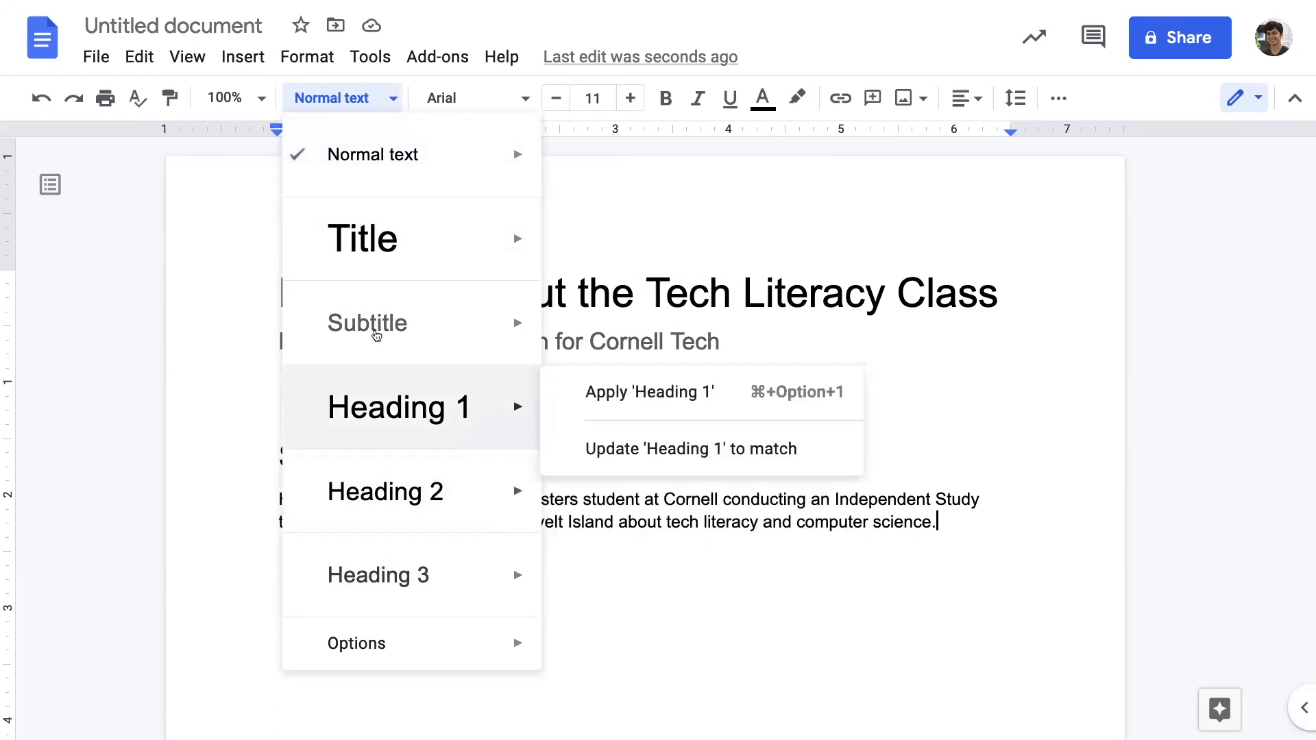
pyautogui.click(955, 578)
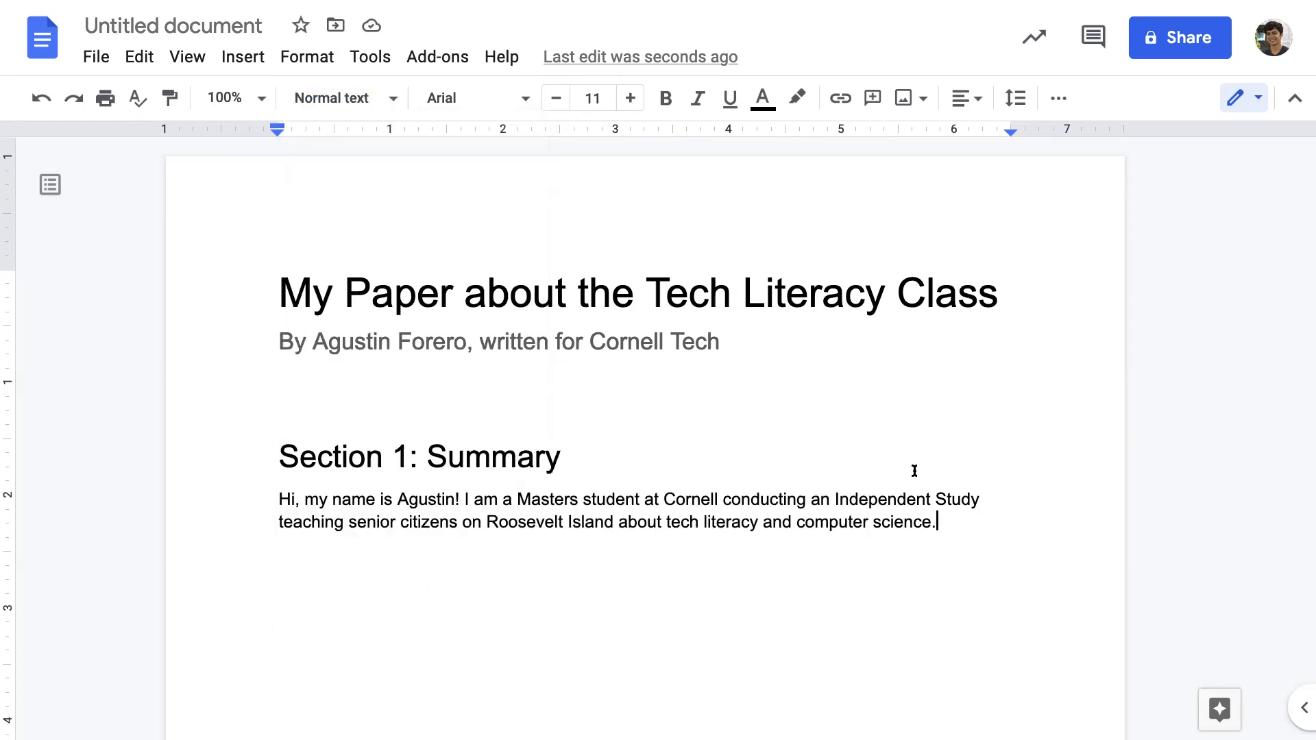
pyautogui.keyDown('shift'); pyautogui.click(788, 301); pyautogui.keyUp('shift')
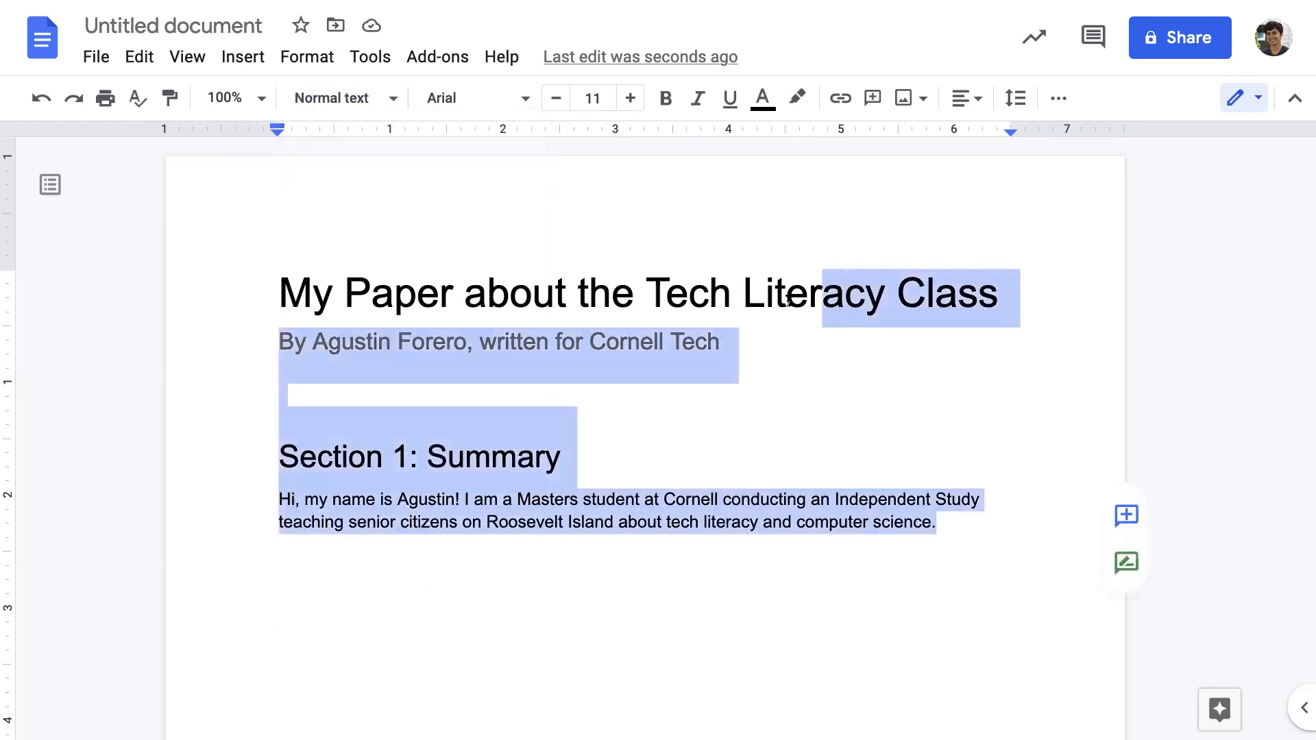
pyautogui.click(1012, 628)
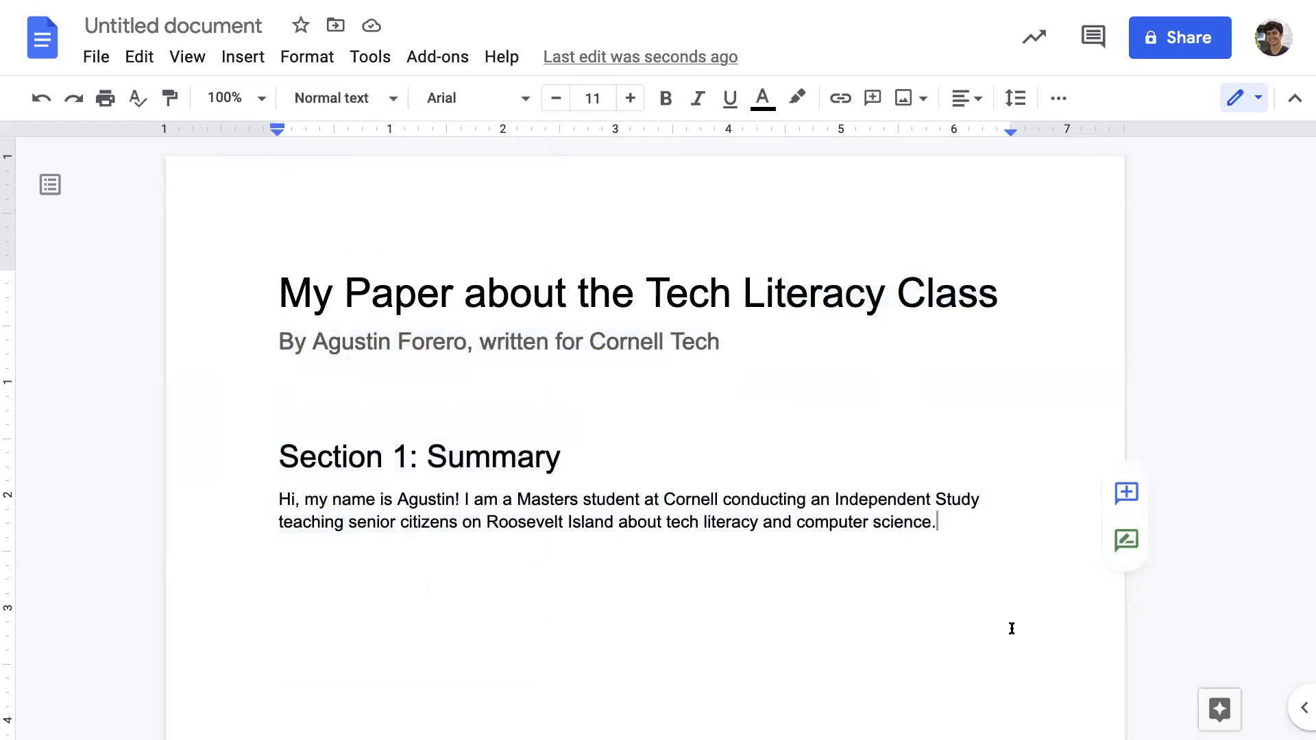
# Step: Select the entire title "My Paper about the Tech Literacy Class"
pyautogui.click(275, 294)
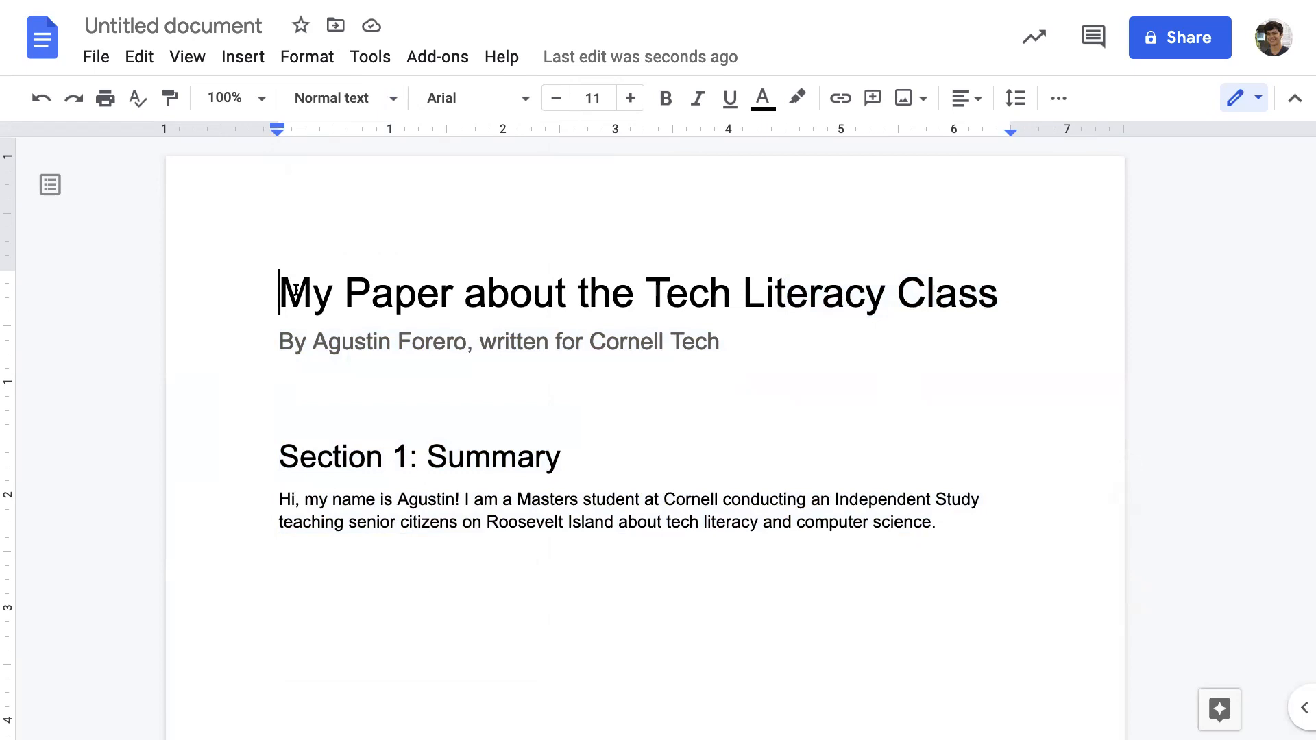
pyautogui.keyDown('shift'); pyautogui.click(786, 281); pyautogui.keyUp('shift')
pyautogui.moveTo(821, 258); pyautogui.dragTo(998, 281)
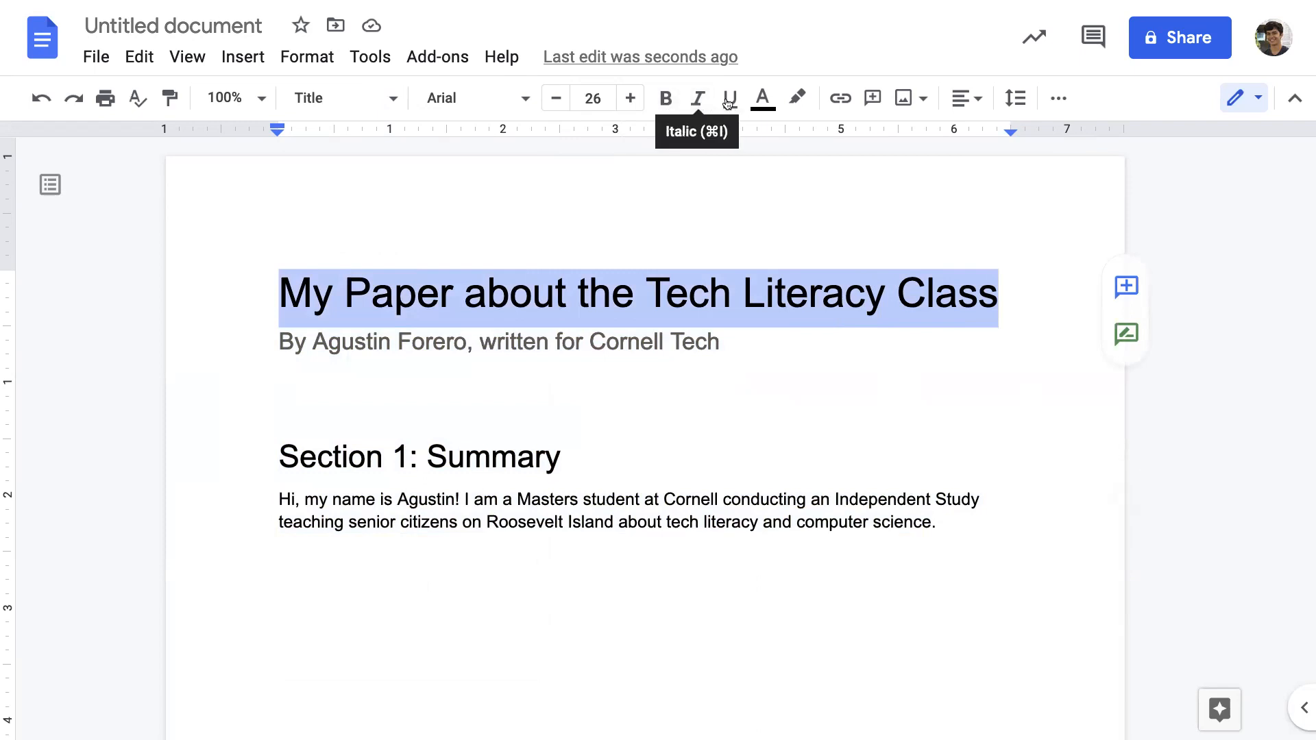
# Step: Try italic and underline formatting on the title, switching each one off again
pyautogui.click(702, 101)
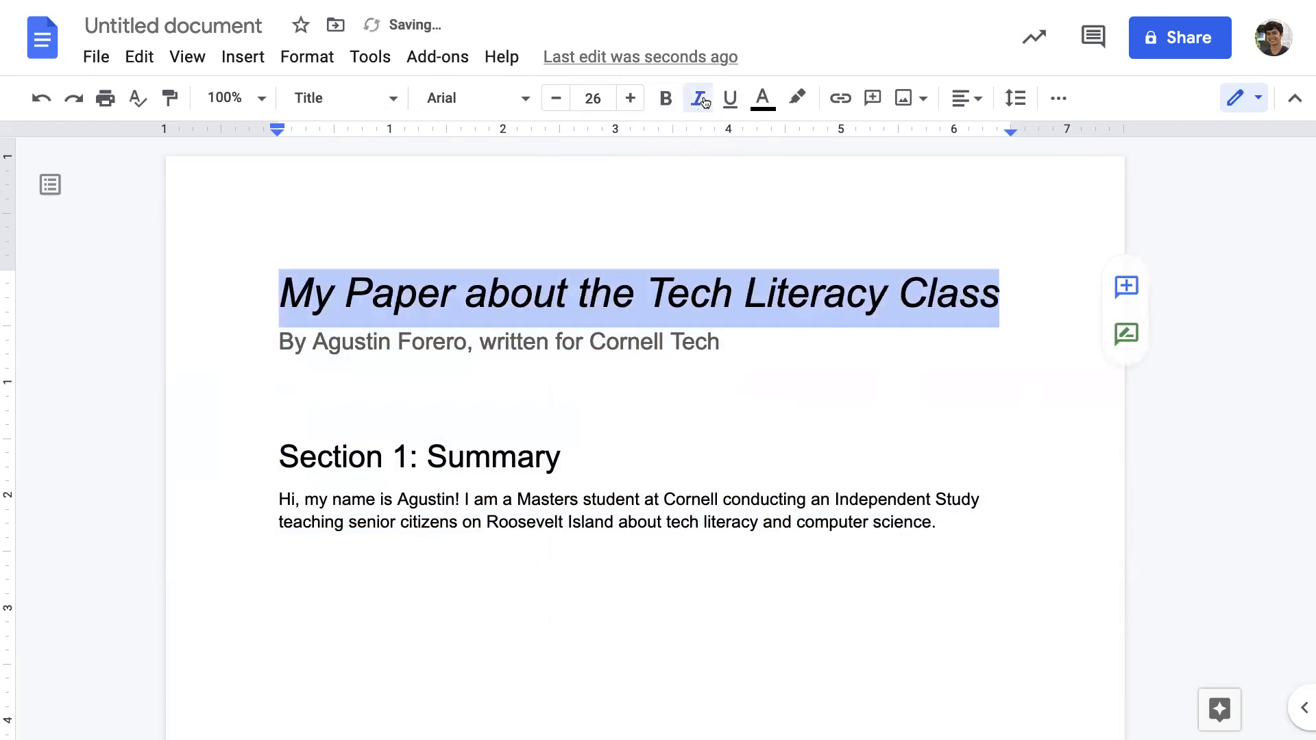
pyautogui.click(703, 102)
pyautogui.click(703, 102)
pyautogui.click(703, 101)
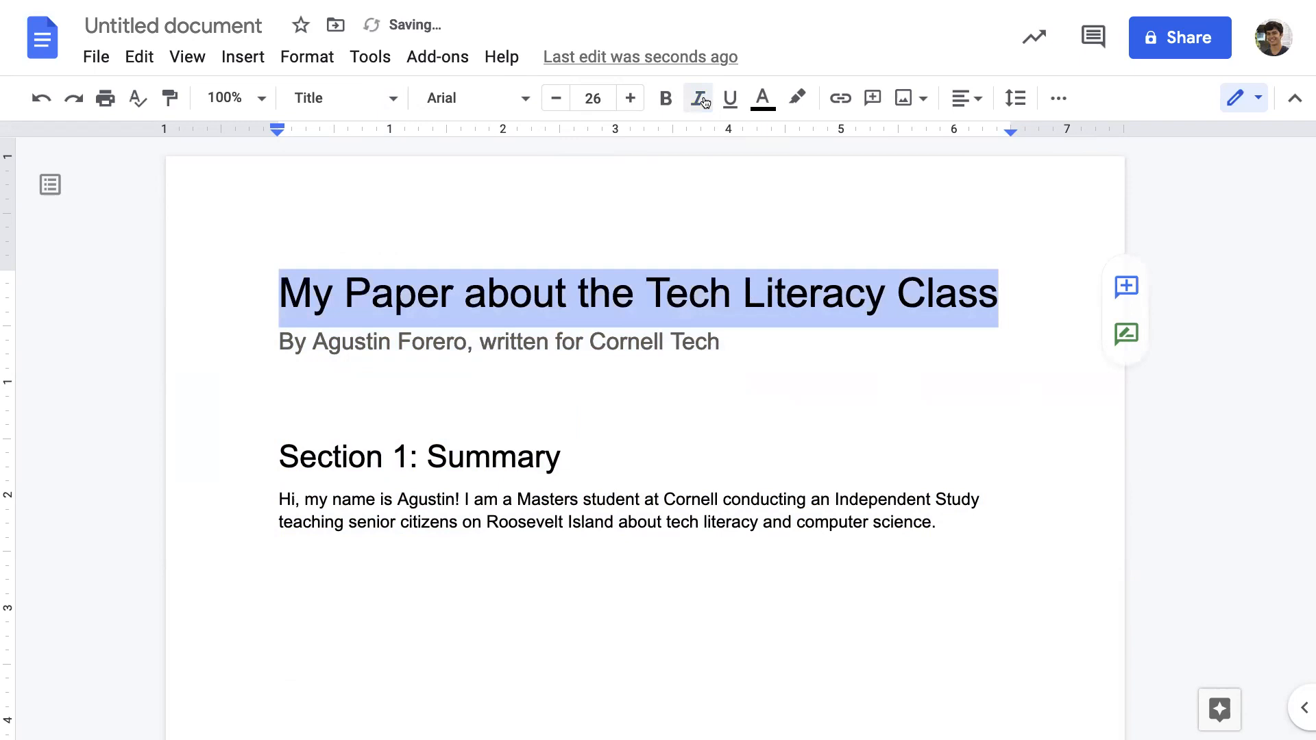
pyautogui.click(731, 101)
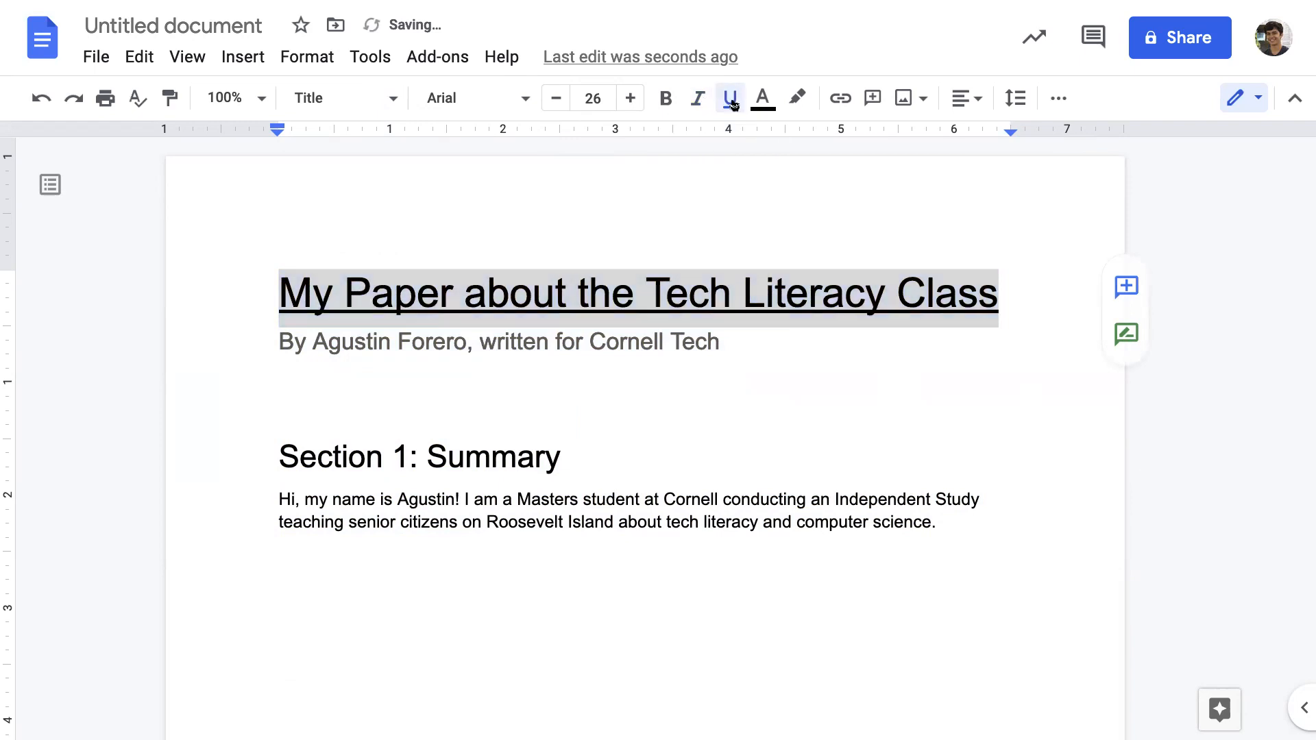
pyautogui.click(730, 101)
# Step: Make the title bold
pyautogui.click(669, 102)
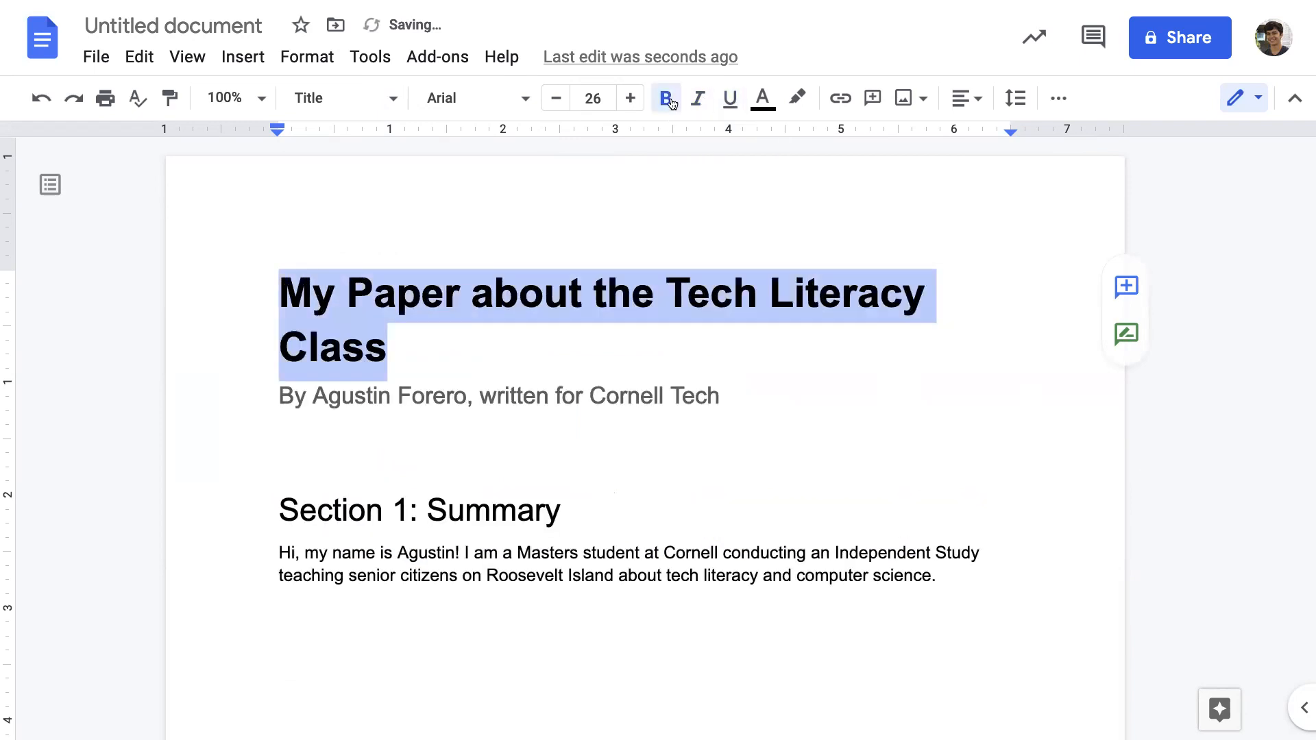
# Step: Remove the bold formatting from the title and set its text colour to red
pyautogui.click(668, 101)
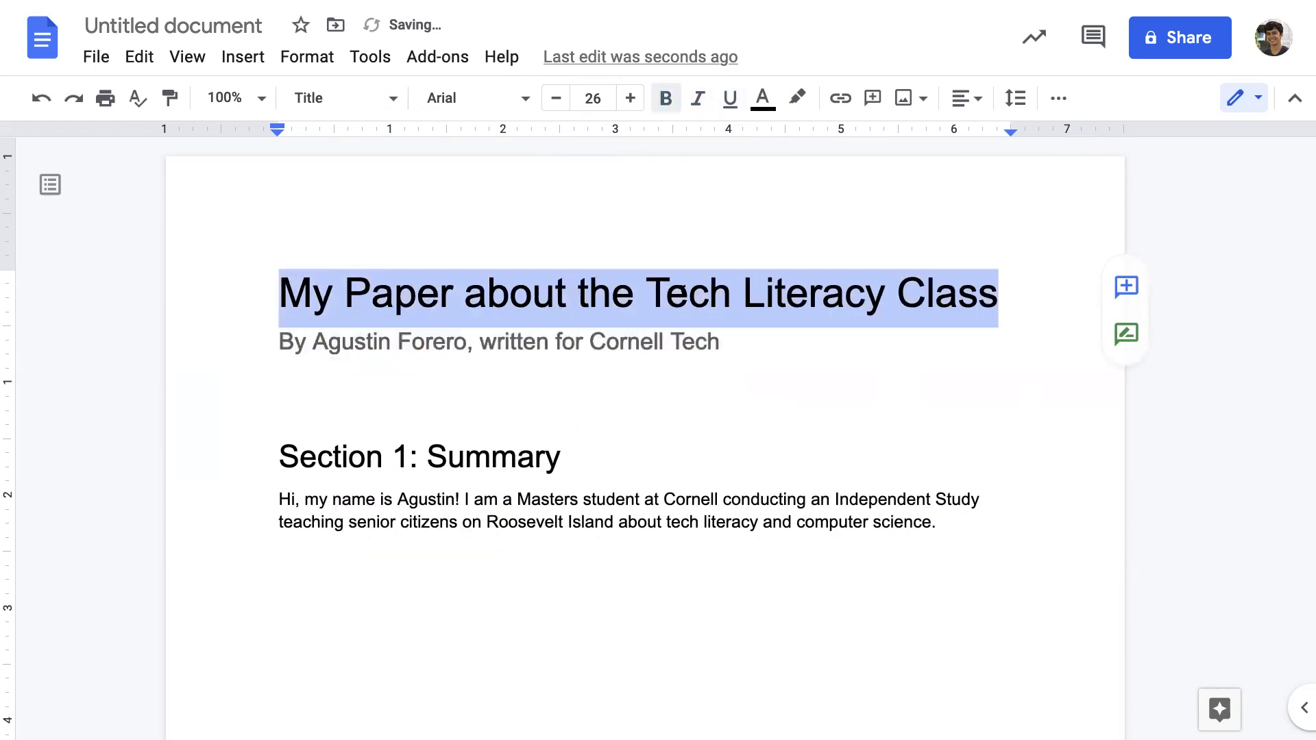
pyautogui.click(761, 106)
pyautogui.click(762, 102)
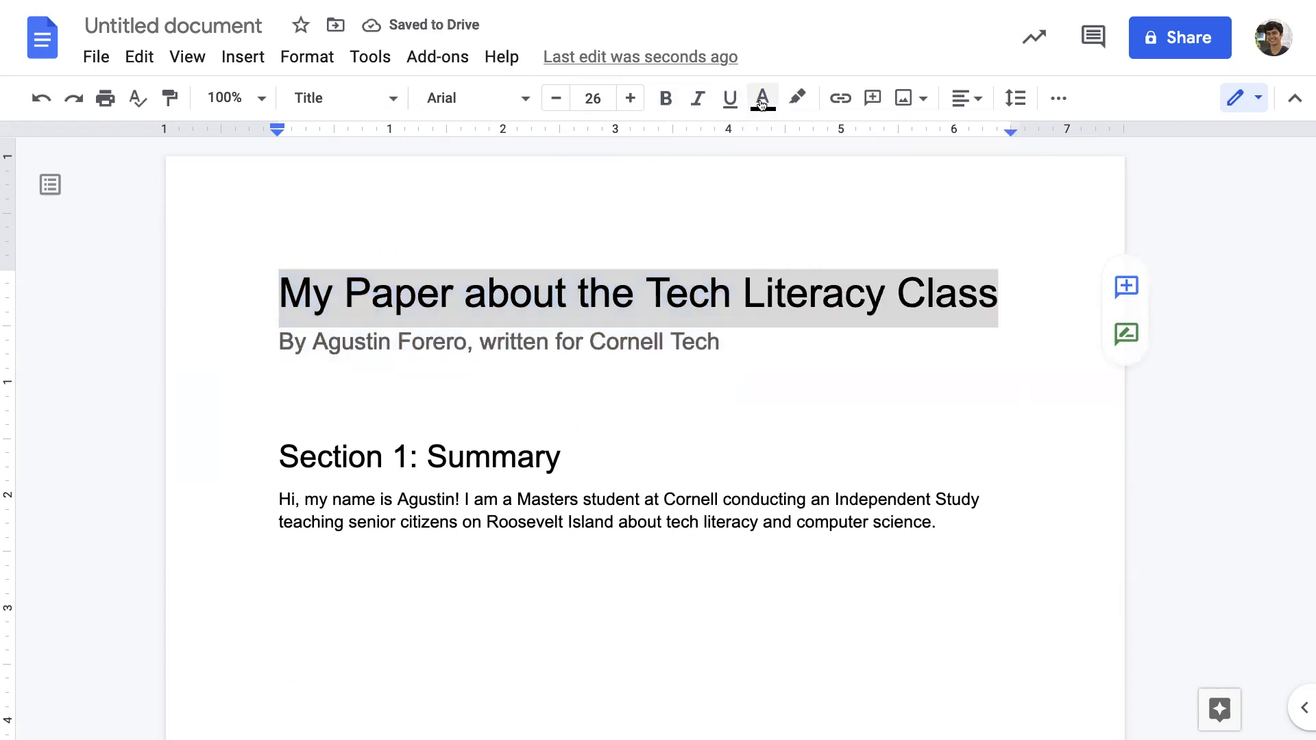
pyautogui.click(761, 104)
pyautogui.click(799, 242)
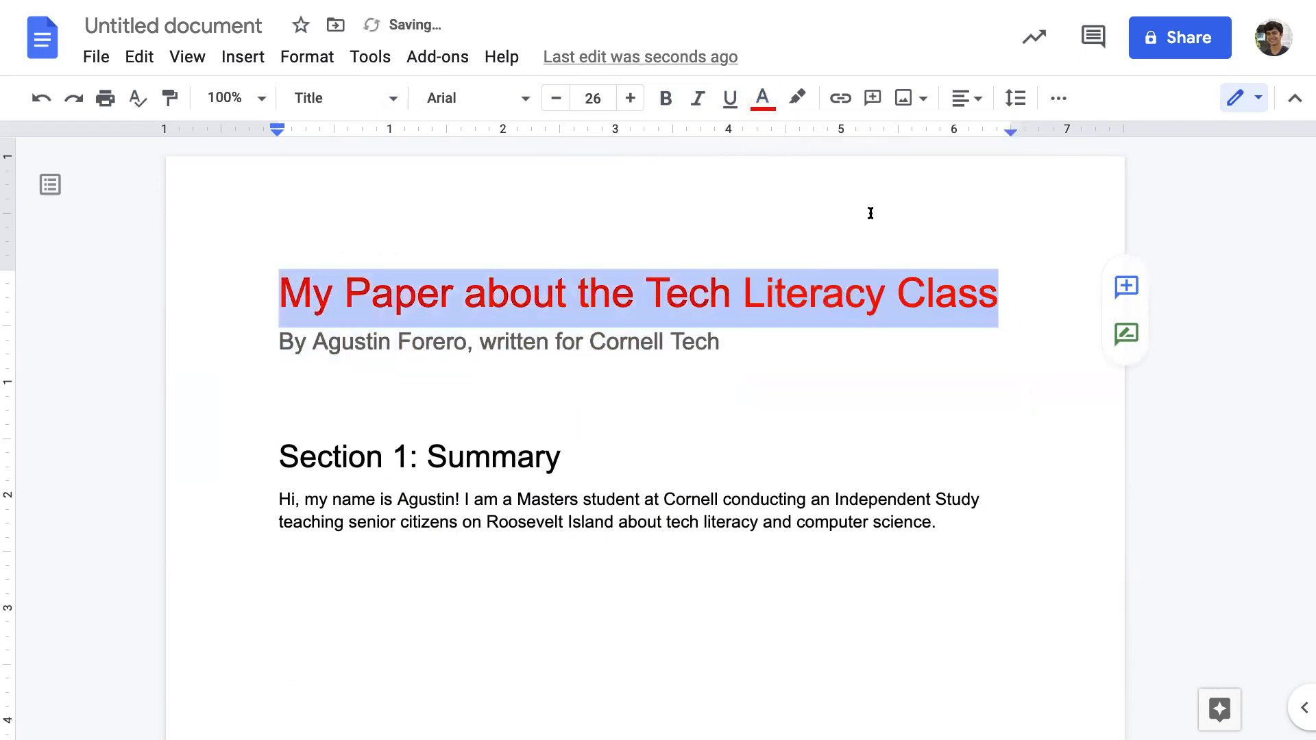
pyautogui.click(818, 397)
# Step: Recolour the entire title text dark red (#990000)
pyautogui.moveTo(1000, 294); pyautogui.dragTo(254, 285)
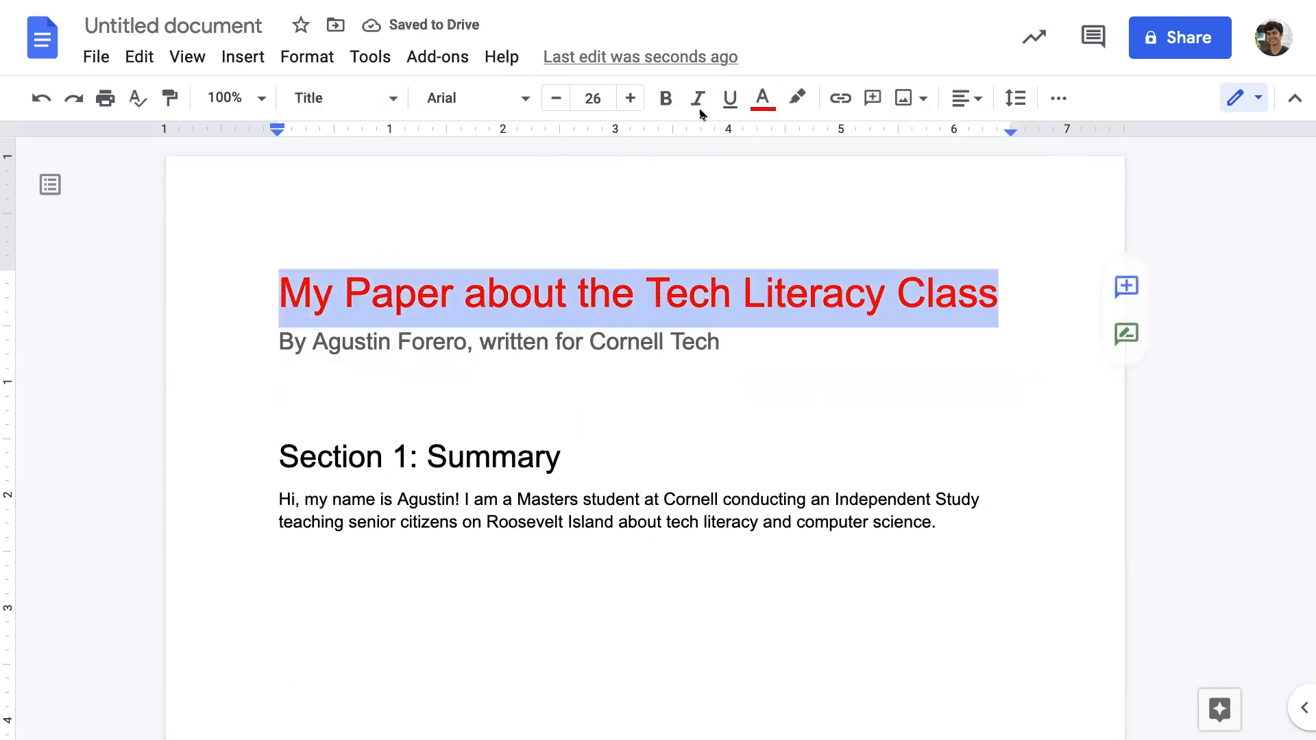
pyautogui.click(761, 98)
pyautogui.click(794, 372)
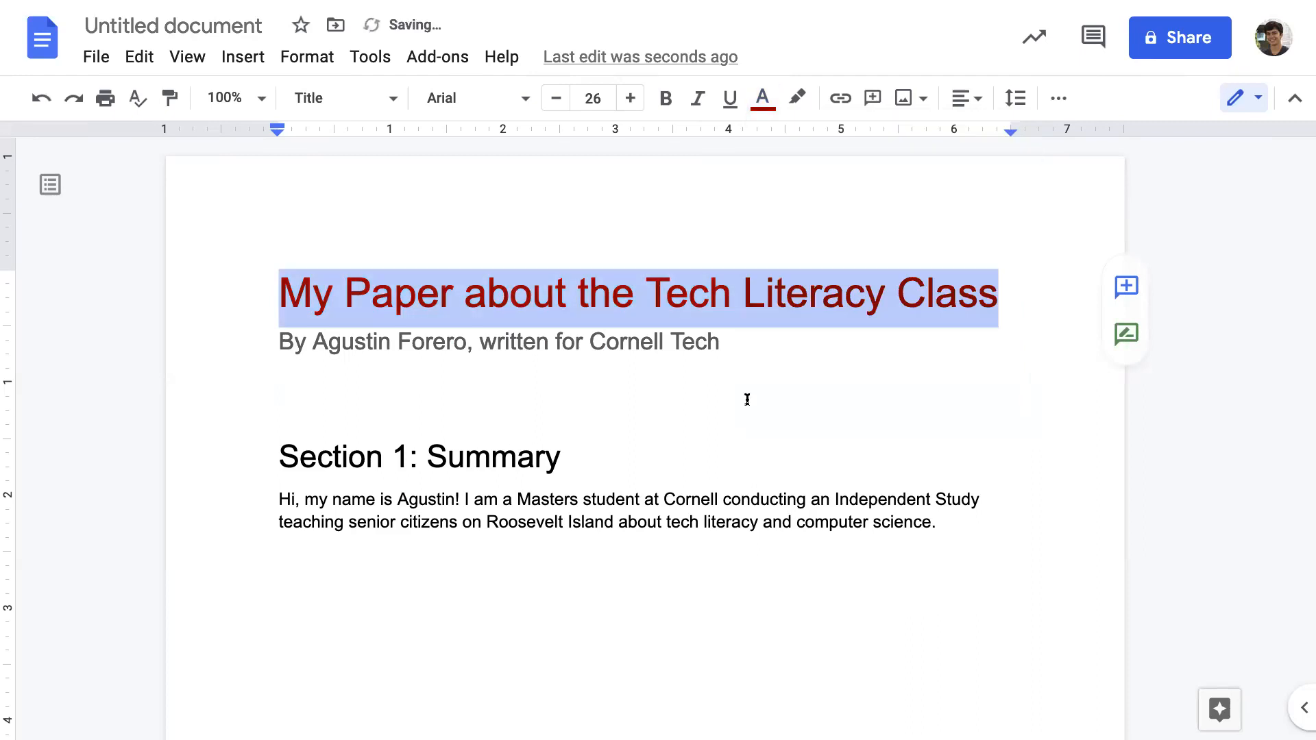
pyautogui.click(747, 400)
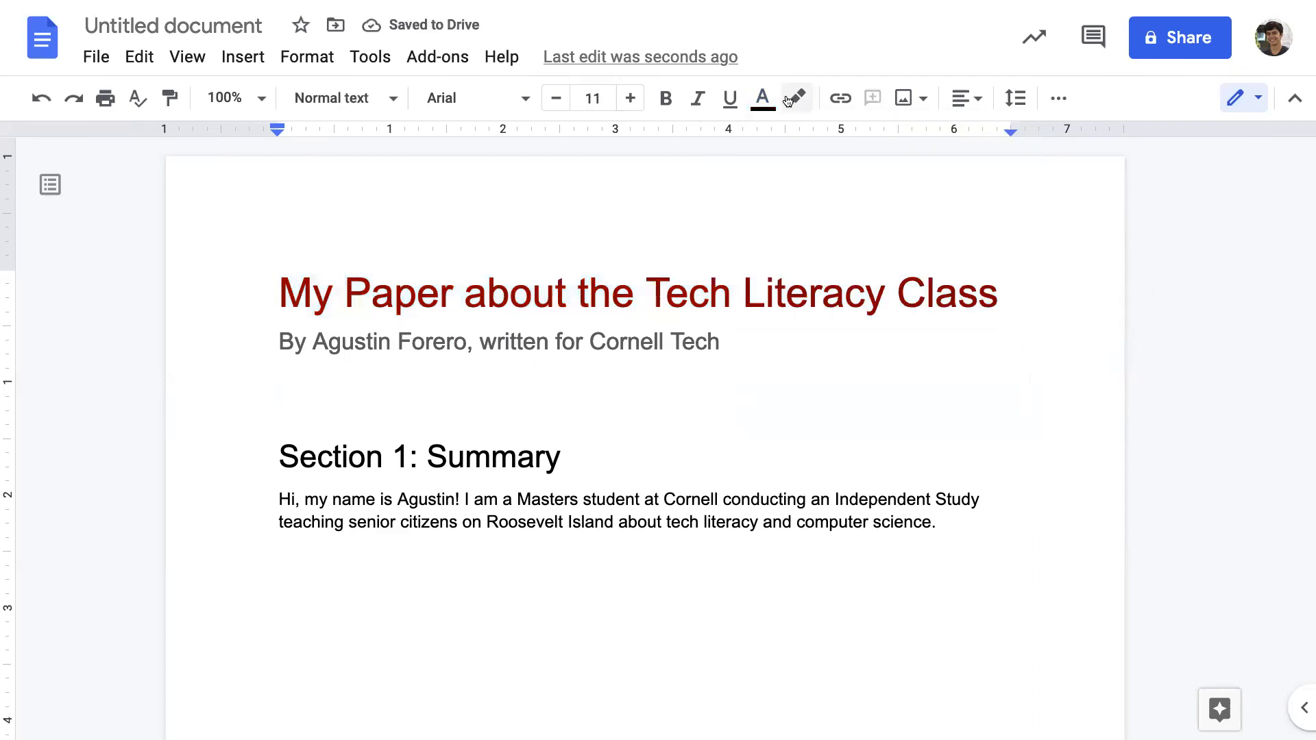
# Step: Try mixing a custom purple text colour, #852686, for the title and discard it
pyautogui.moveTo(927, 291); pyautogui.dragTo(344, 310)
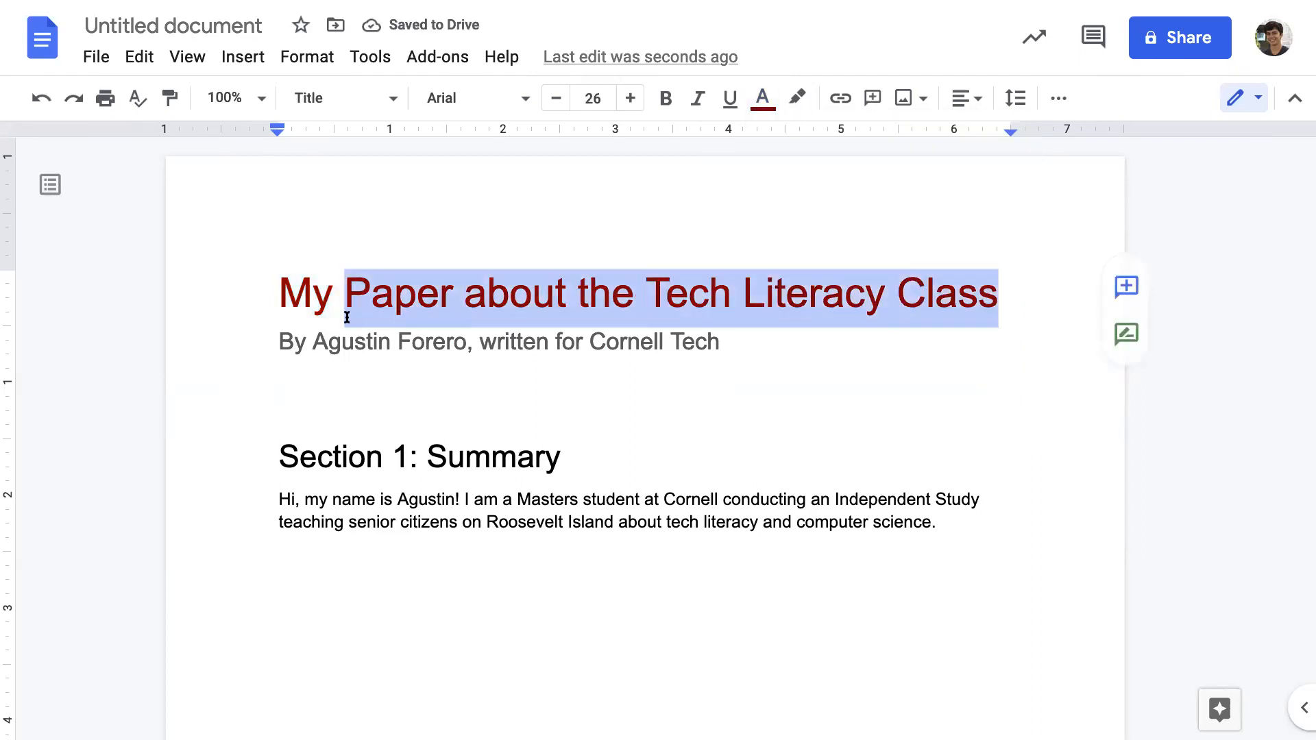
pyautogui.moveTo(707, 221); pyautogui.dragTo(785, 141)
pyautogui.moveTo(957, 293); pyautogui.dragTo(291, 293)
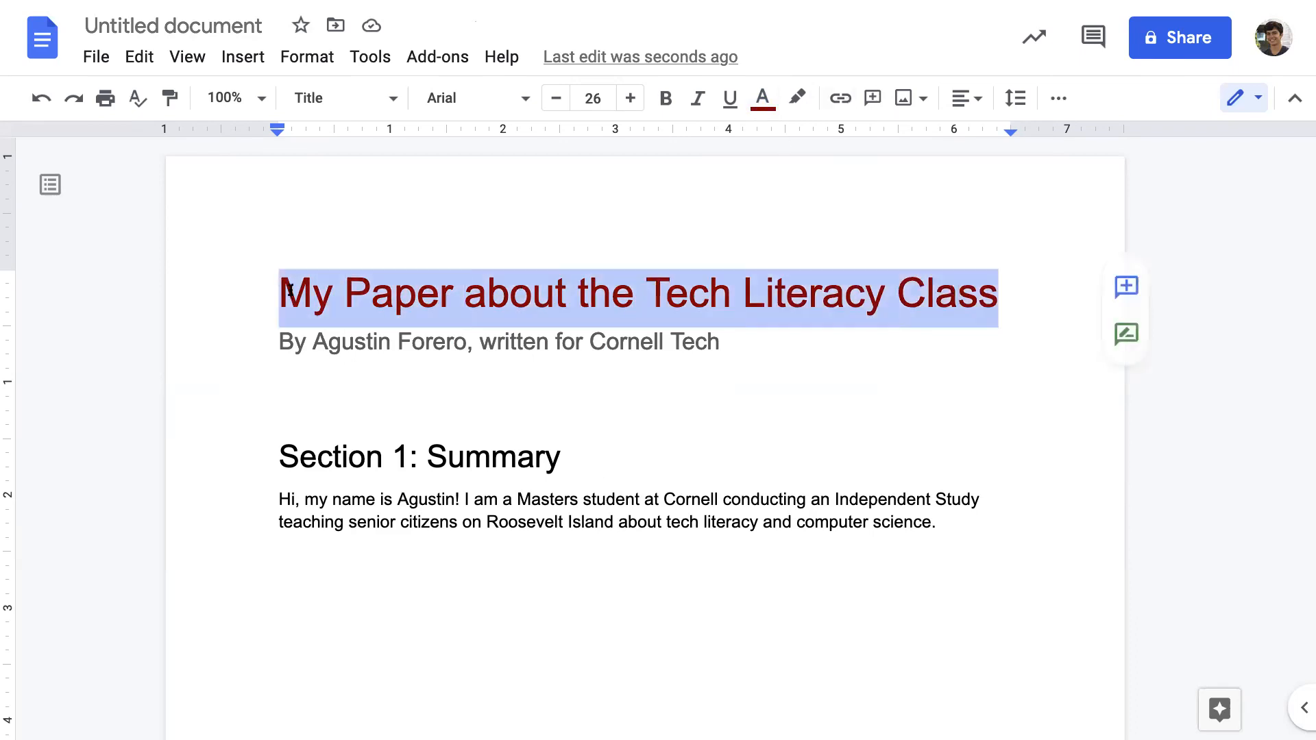
pyautogui.click(762, 98)
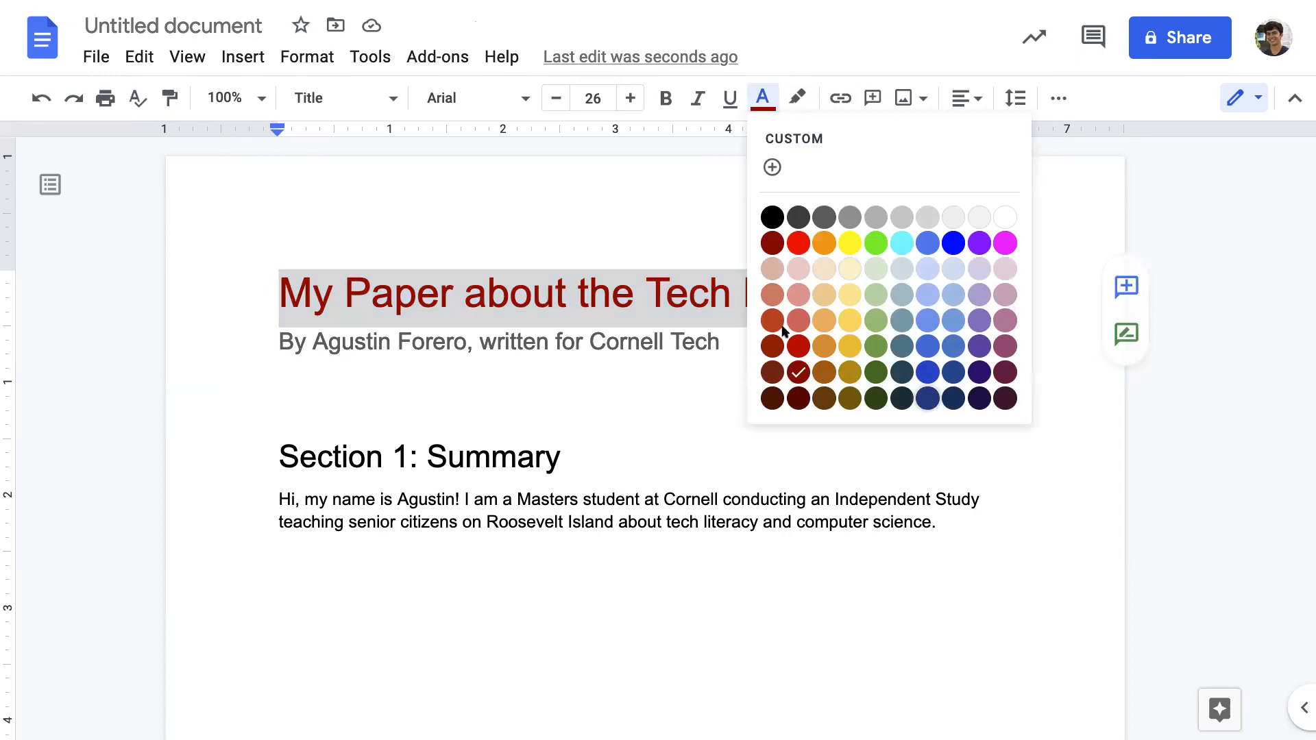
pyautogui.click(773, 168)
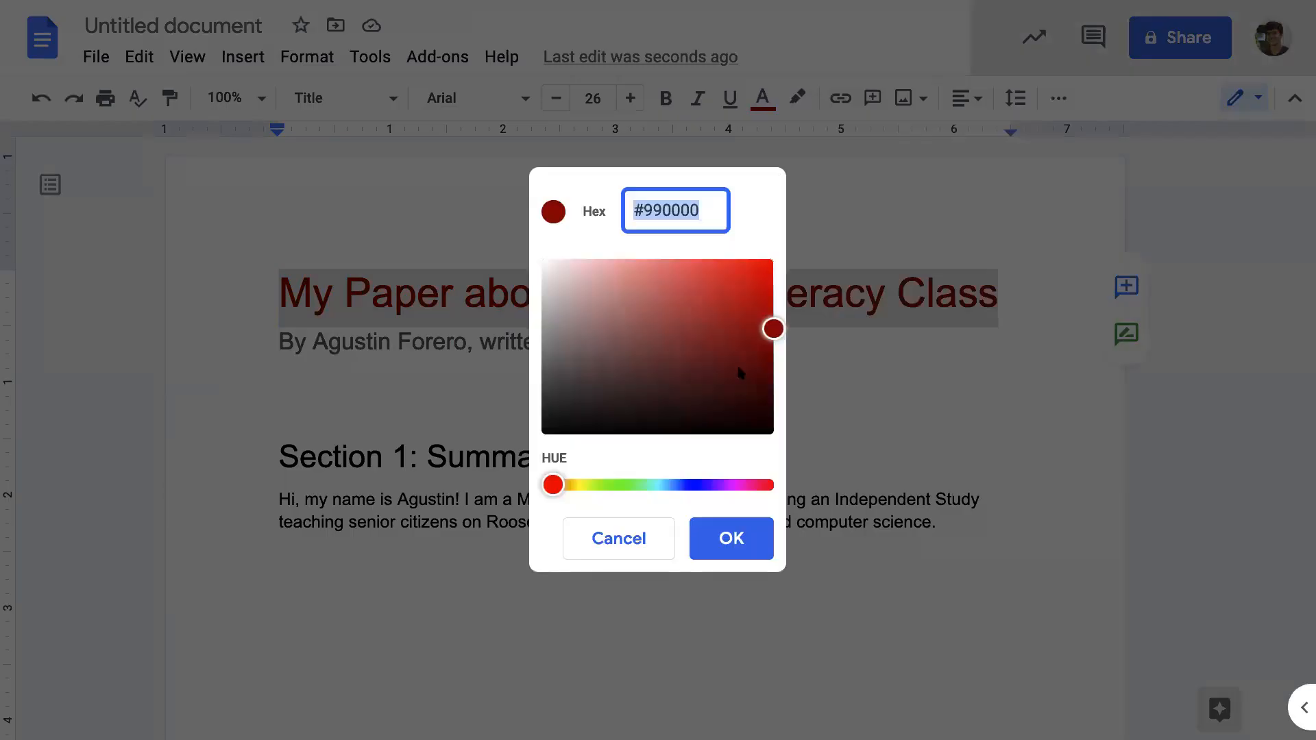
pyautogui.moveTo(775, 328); pyautogui.dragTo(706, 340)
pyautogui.moveTo(552, 485); pyautogui.dragTo(726, 487)
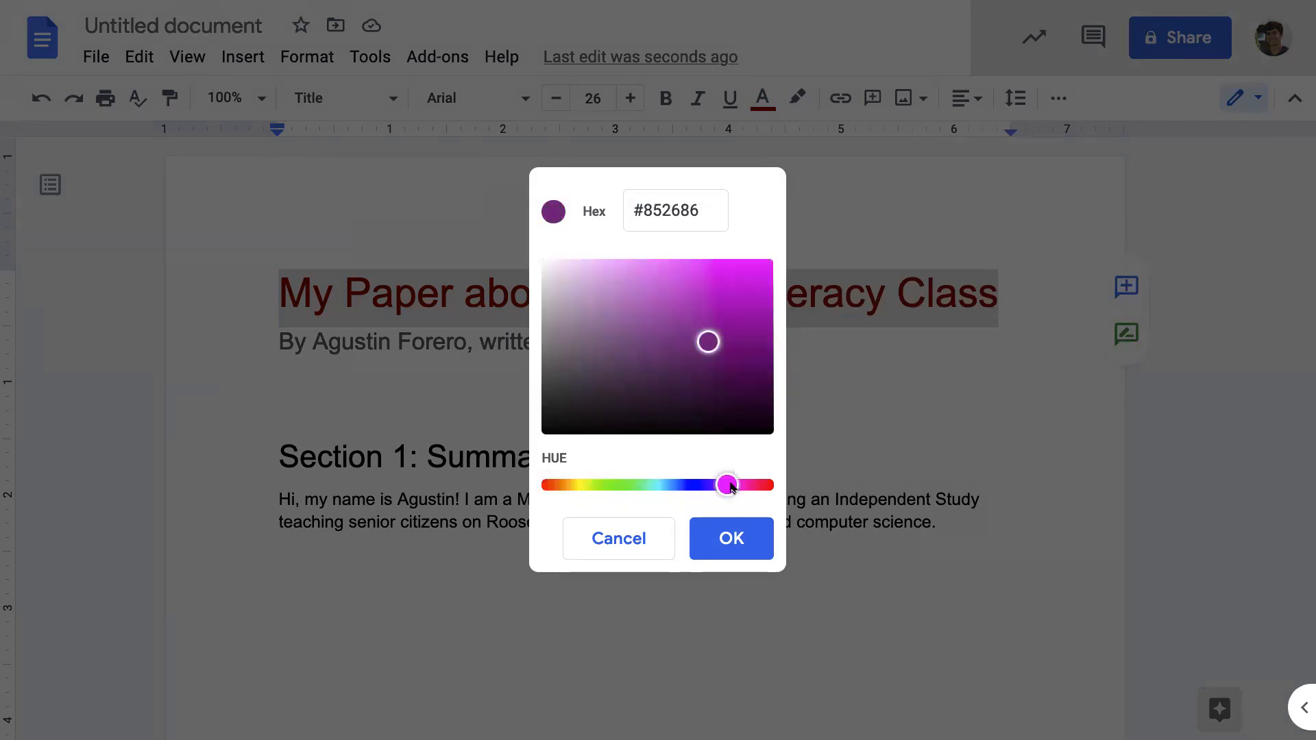
pyautogui.click(611, 540)
pyautogui.click(968, 560)
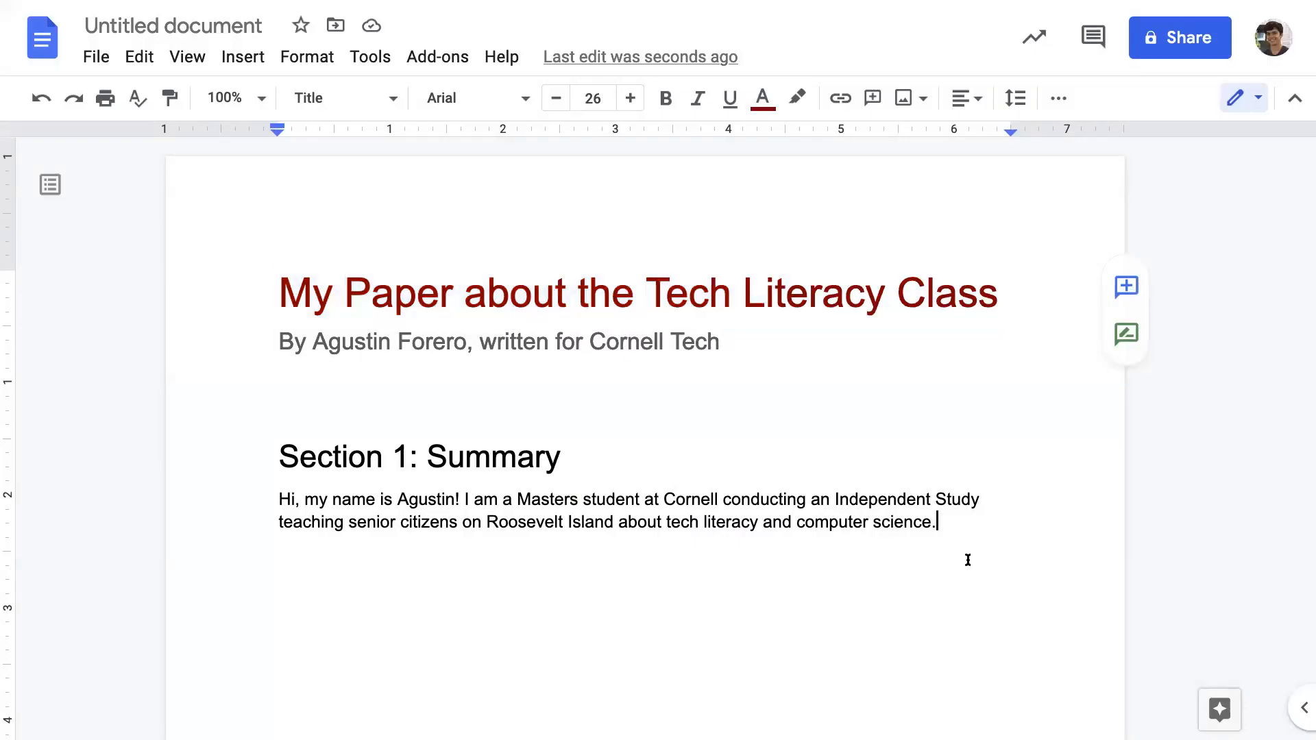
# Step: Delete the blank line between the subtitle and the "Section 1: Summary" heading
pyautogui.click(725, 425)
pyautogui.press('Up')
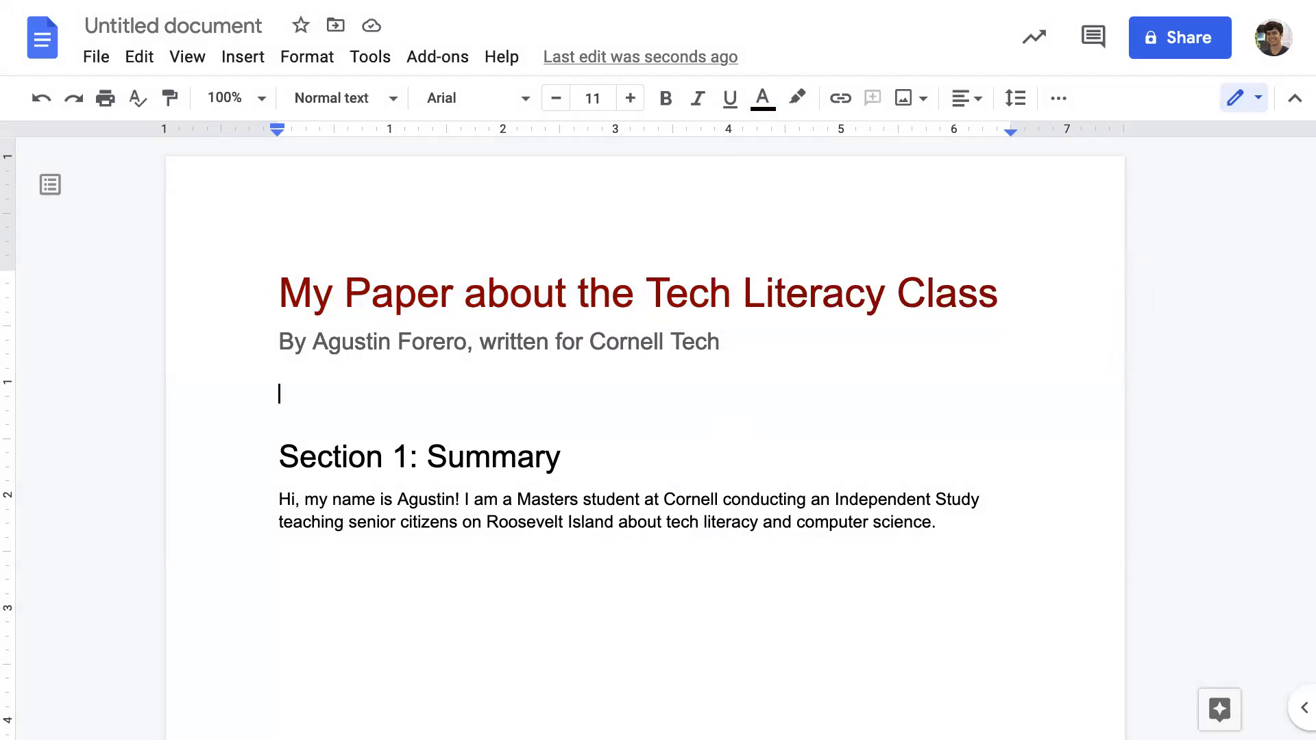
pyautogui.press('BackSpace')
pyautogui.press('Up')
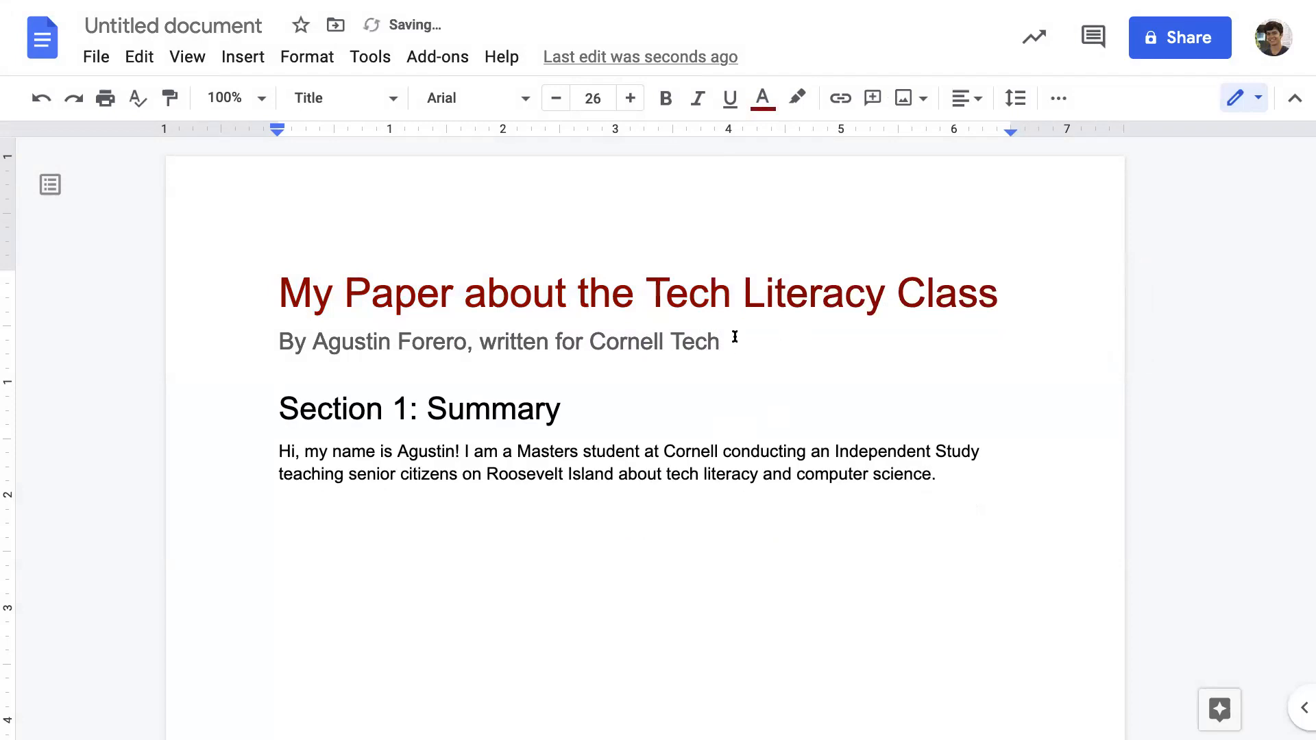
# Step: Make the subtitle line bold and underline the "Section 1: Summary" heading
pyautogui.moveTo(287, 343); pyautogui.dragTo(711, 342)
pyautogui.hotkey('ctrl', 'b')
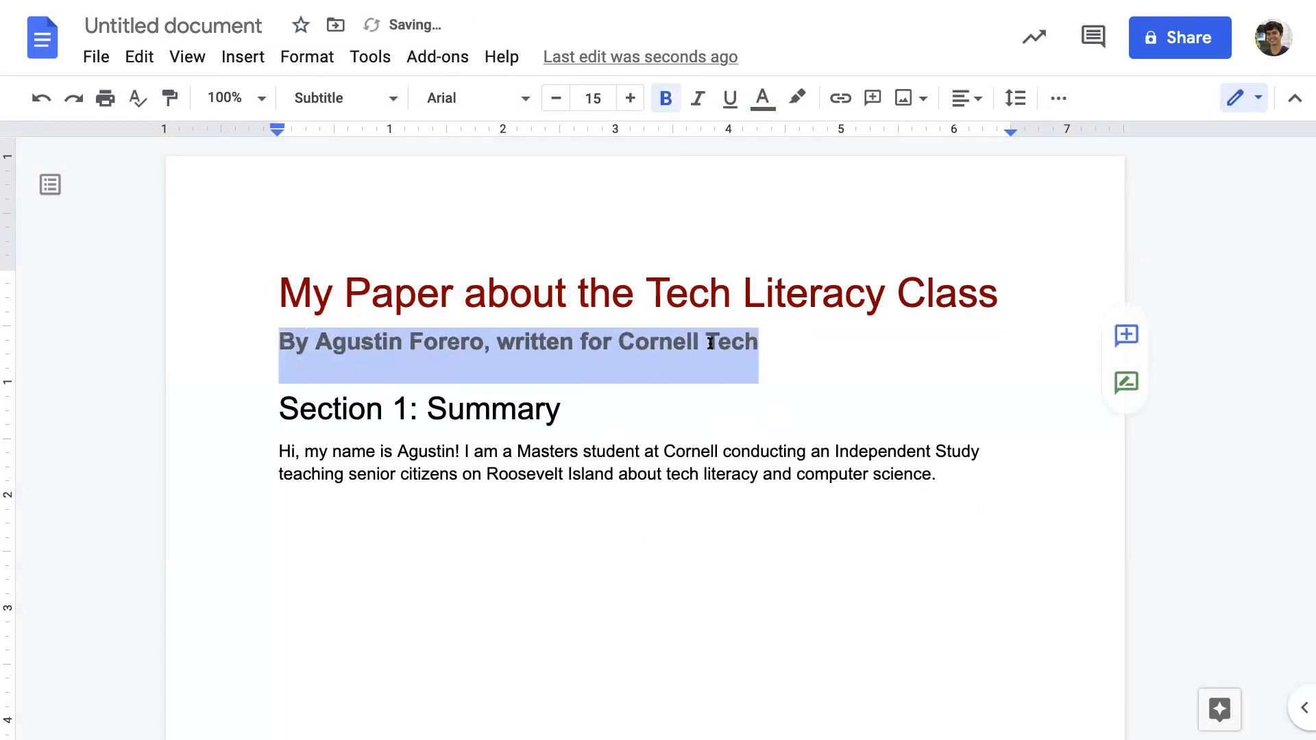
pyautogui.tripleClick(355, 408)
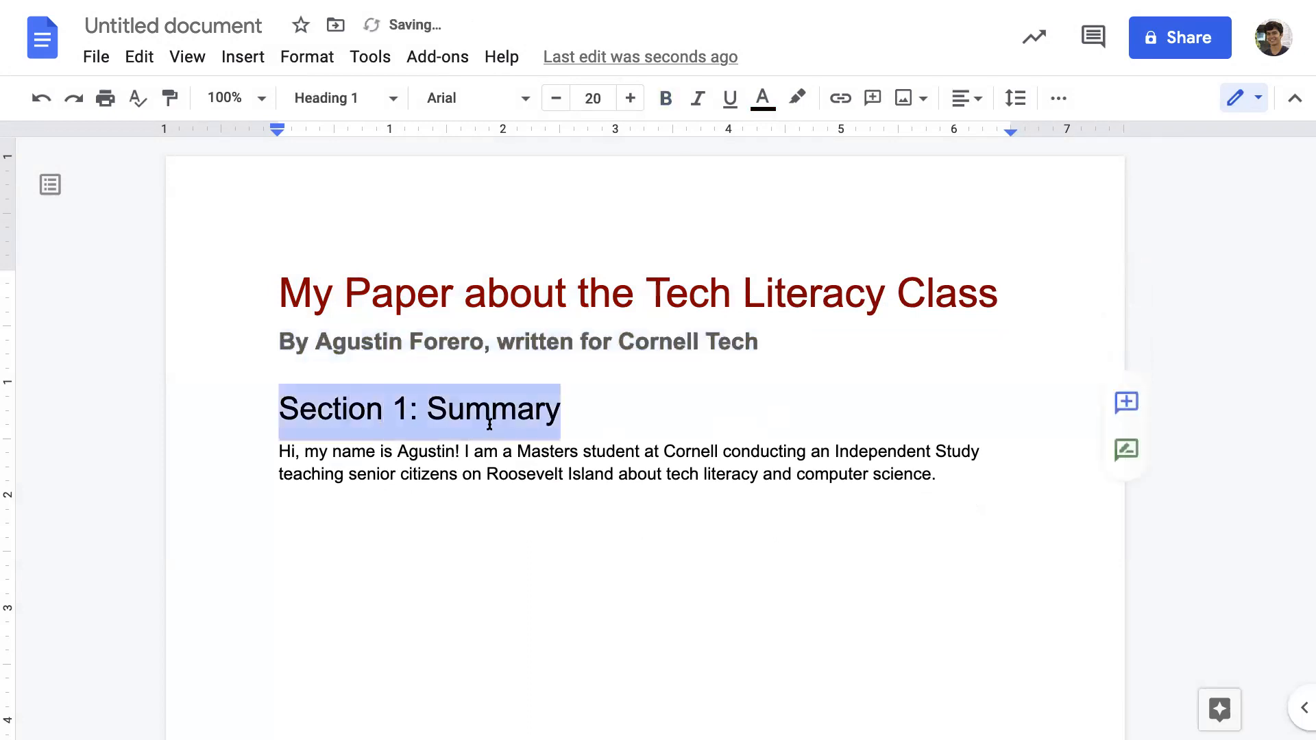
pyautogui.hotkey('ctrl', 'b')
pyautogui.hotkey('ctrl', 'b')
pyautogui.hotkey('ctrl', 'u')
# Step: Italicise the opening greeting sentence of the introduction paragraph
pyautogui.moveTo(279, 451); pyautogui.dragTo(459, 452)
pyautogui.click(699, 100)
pyautogui.click(982, 503)
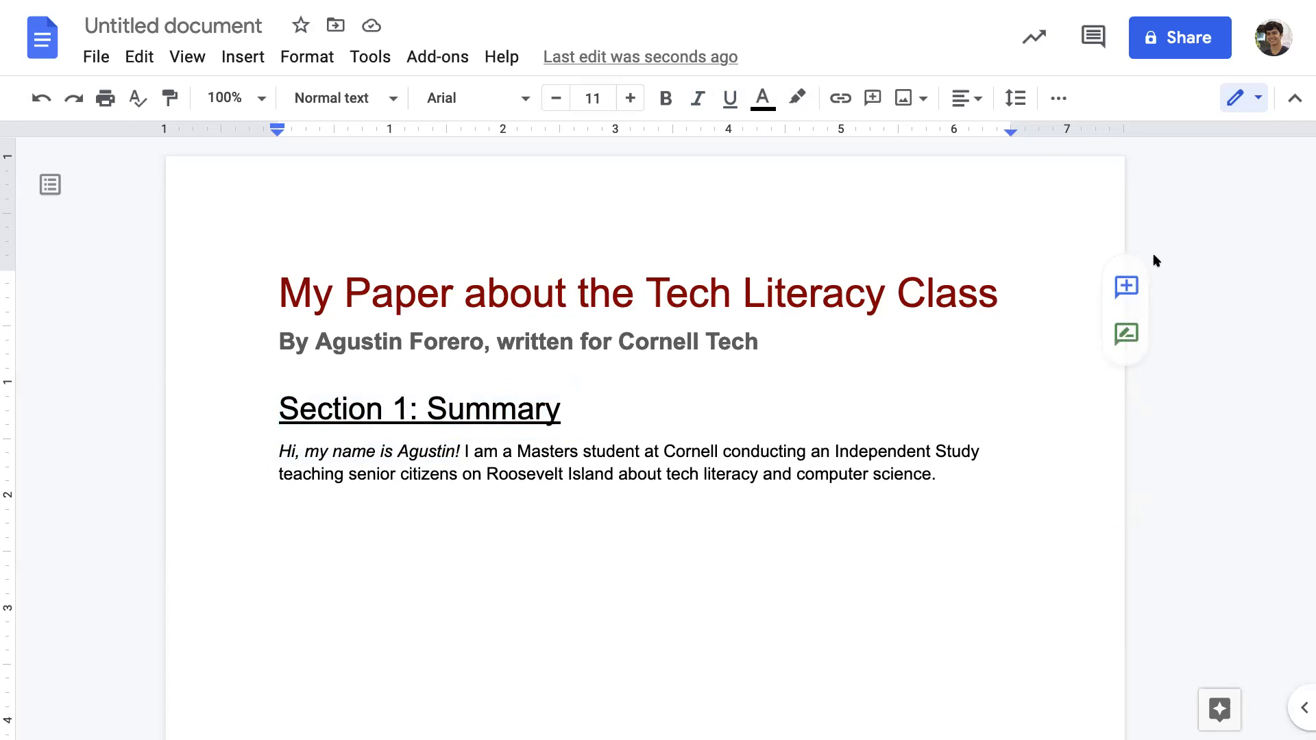
# Step: Set the font size of the whole introduction paragraph to 12
pyautogui.moveTo(953, 478); pyautogui.dragTo(224, 462)
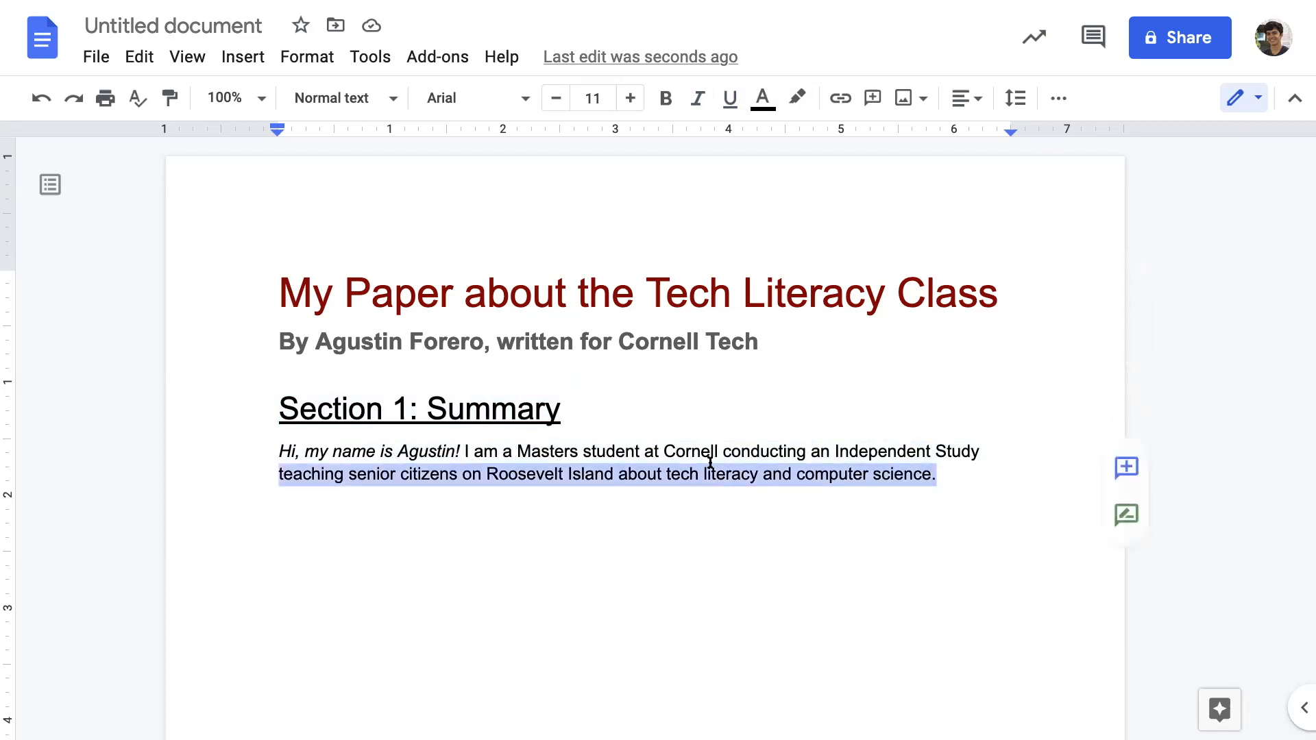
pyautogui.moveTo(960, 491); pyautogui.dragTo(265, 447)
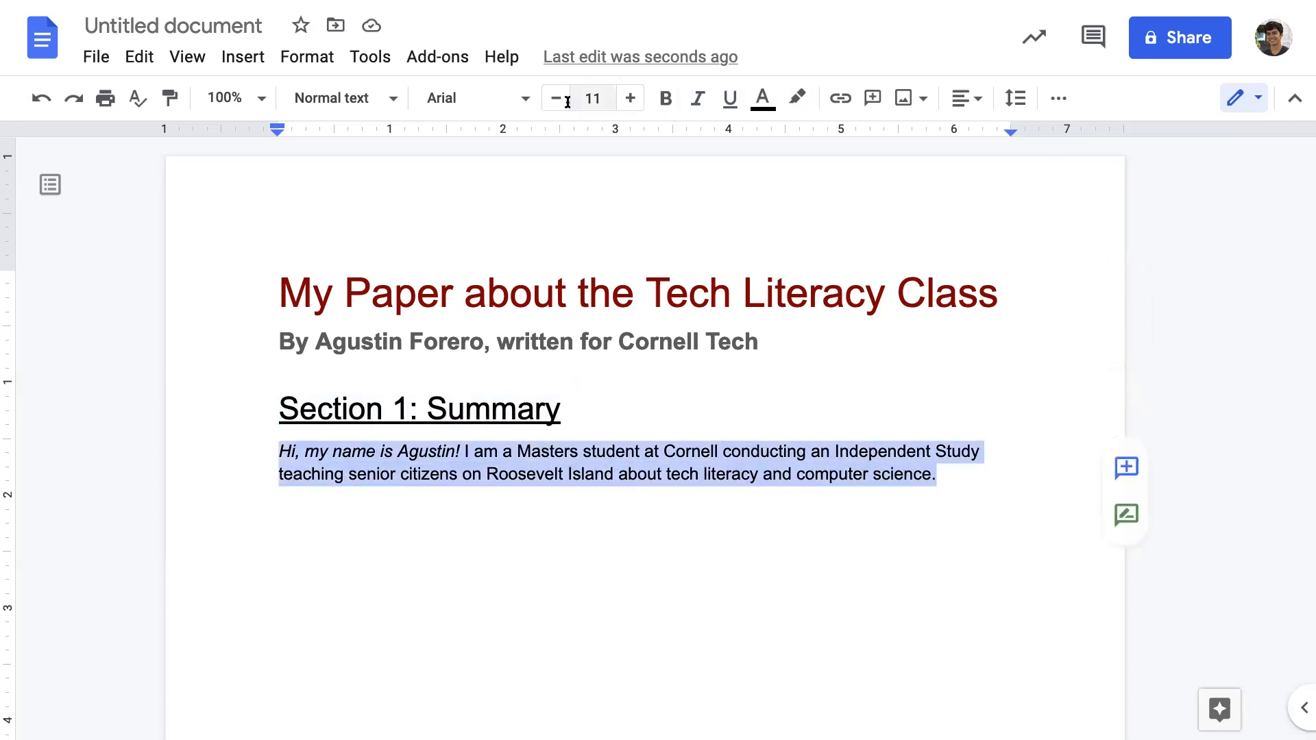
pyautogui.click(593, 98)
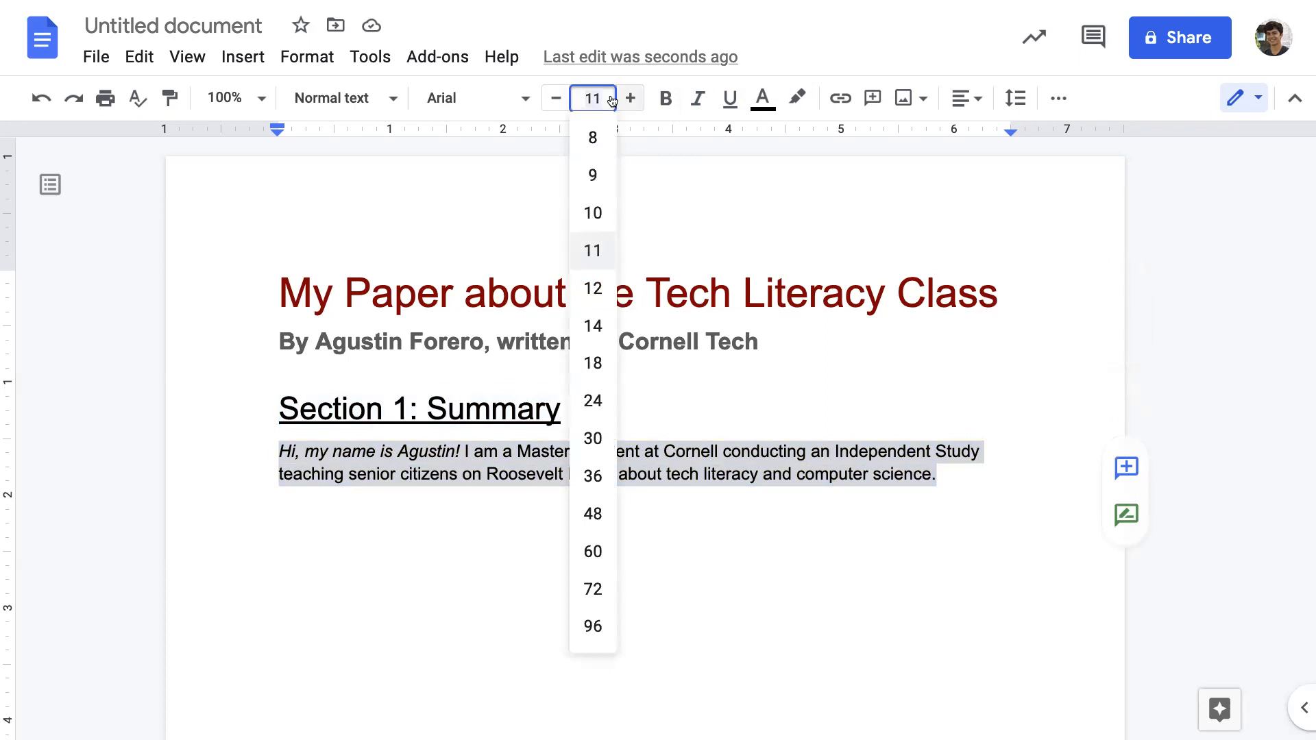
pyautogui.click(631, 98)
pyautogui.click(632, 98)
pyautogui.click(631, 98)
pyautogui.click(632, 98)
pyautogui.click(632, 98)
pyautogui.click(631, 98)
pyautogui.click(557, 99)
pyautogui.click(557, 100)
pyautogui.click(557, 100)
pyautogui.click(556, 100)
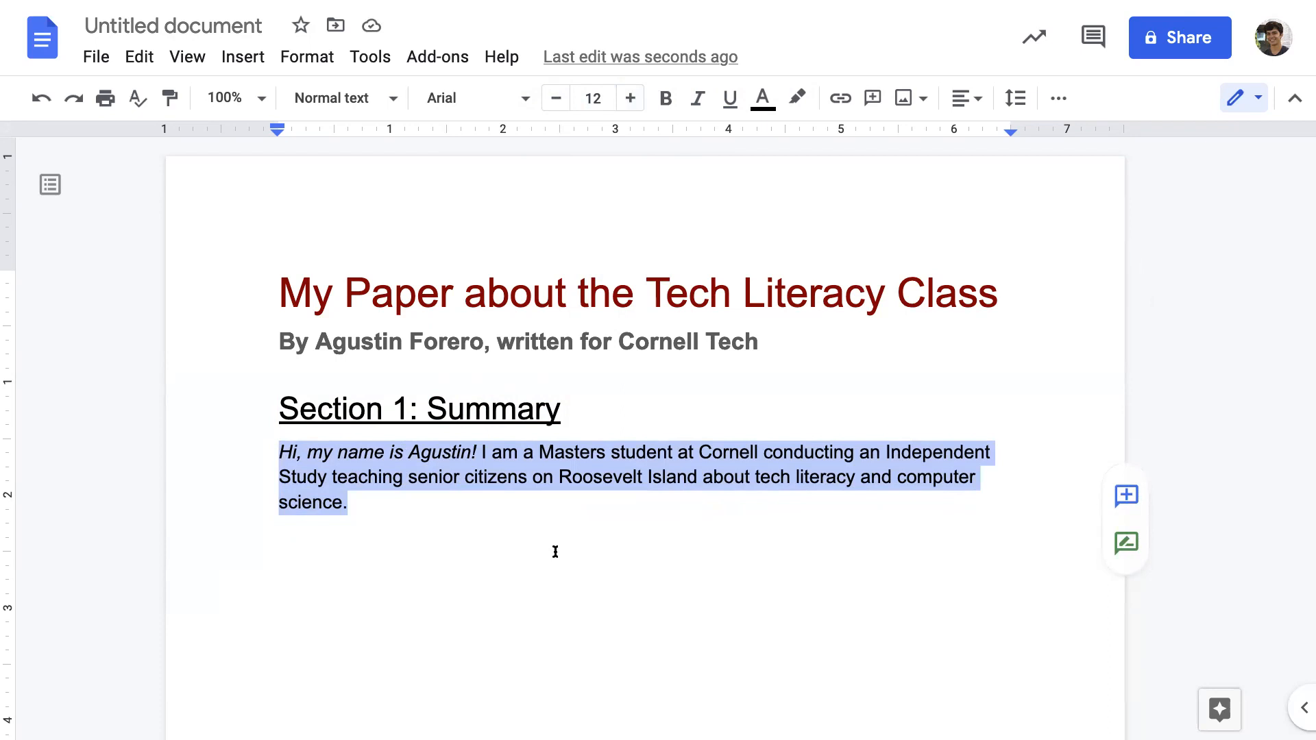
pyautogui.click(586, 530)
# Step: Change the font of all the document's text to Proxima Nova
pyautogui.moveTo(552, 528); pyautogui.dragTo(206, 277)
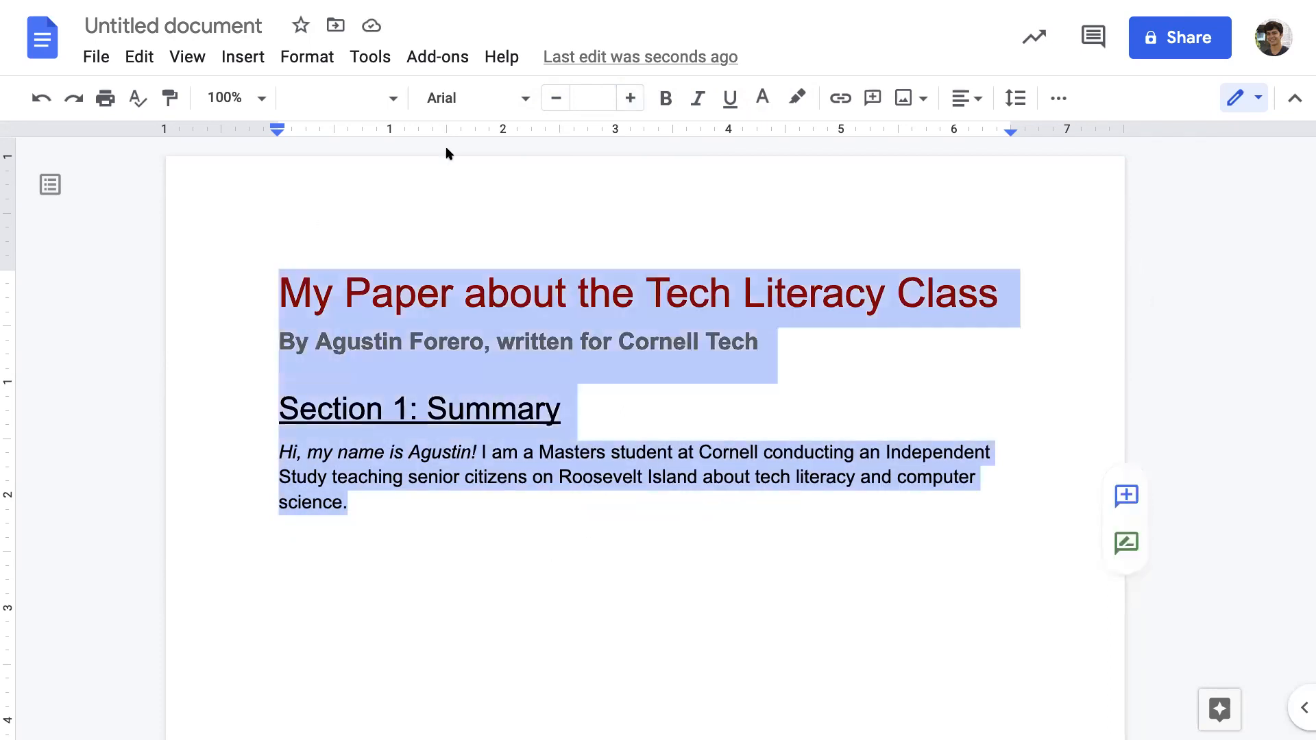
pyautogui.click(470, 103)
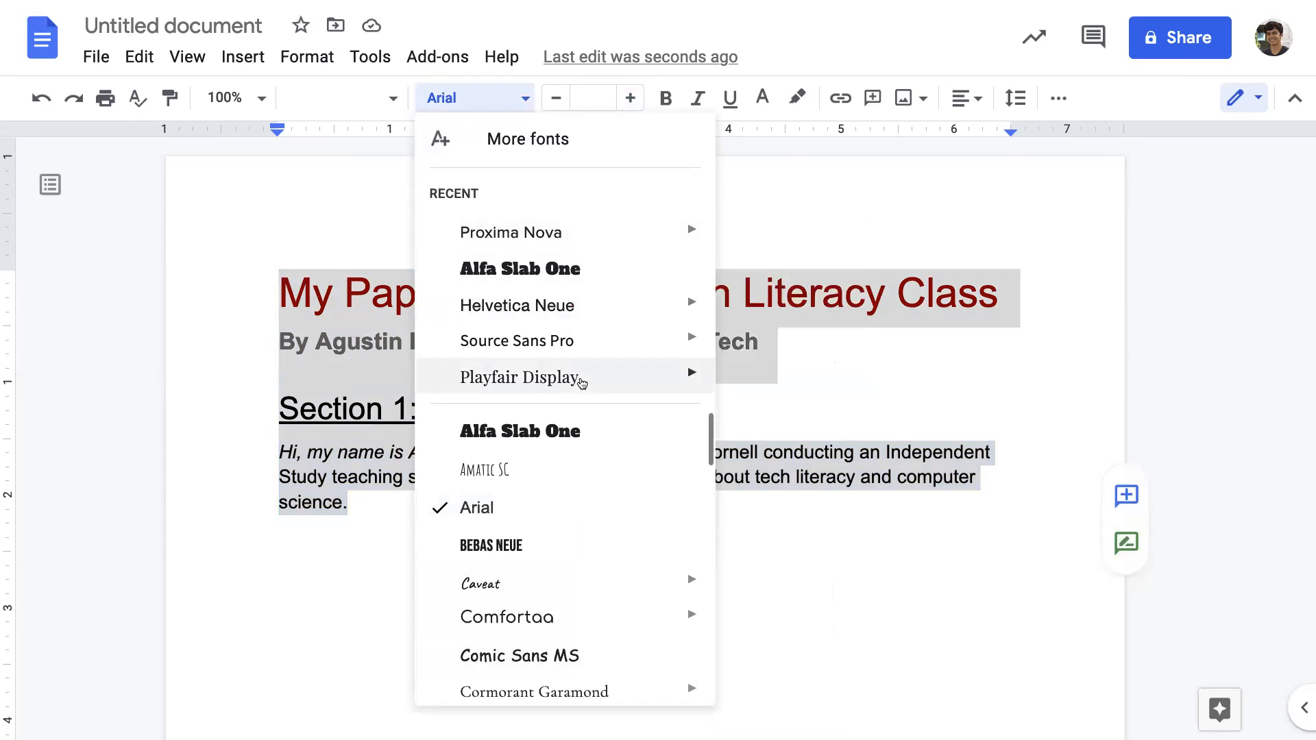
pyautogui.click(575, 231)
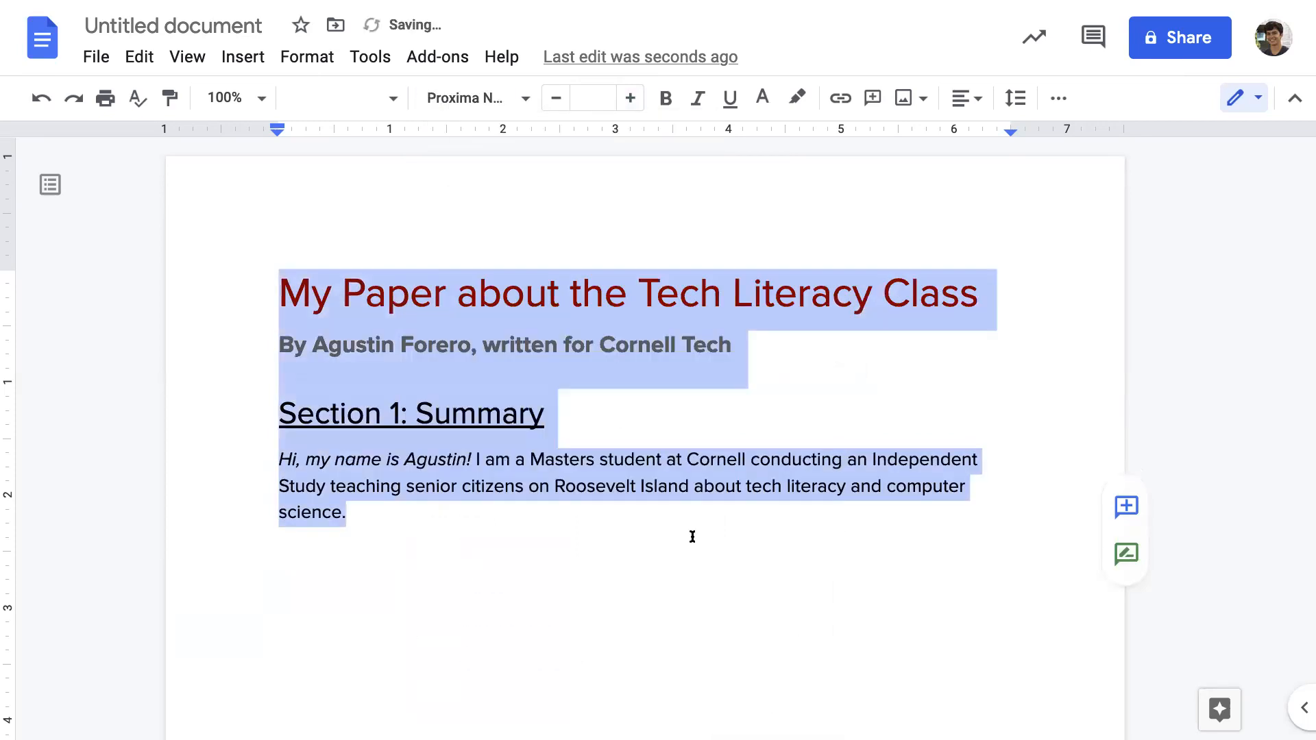
pyautogui.click(761, 566)
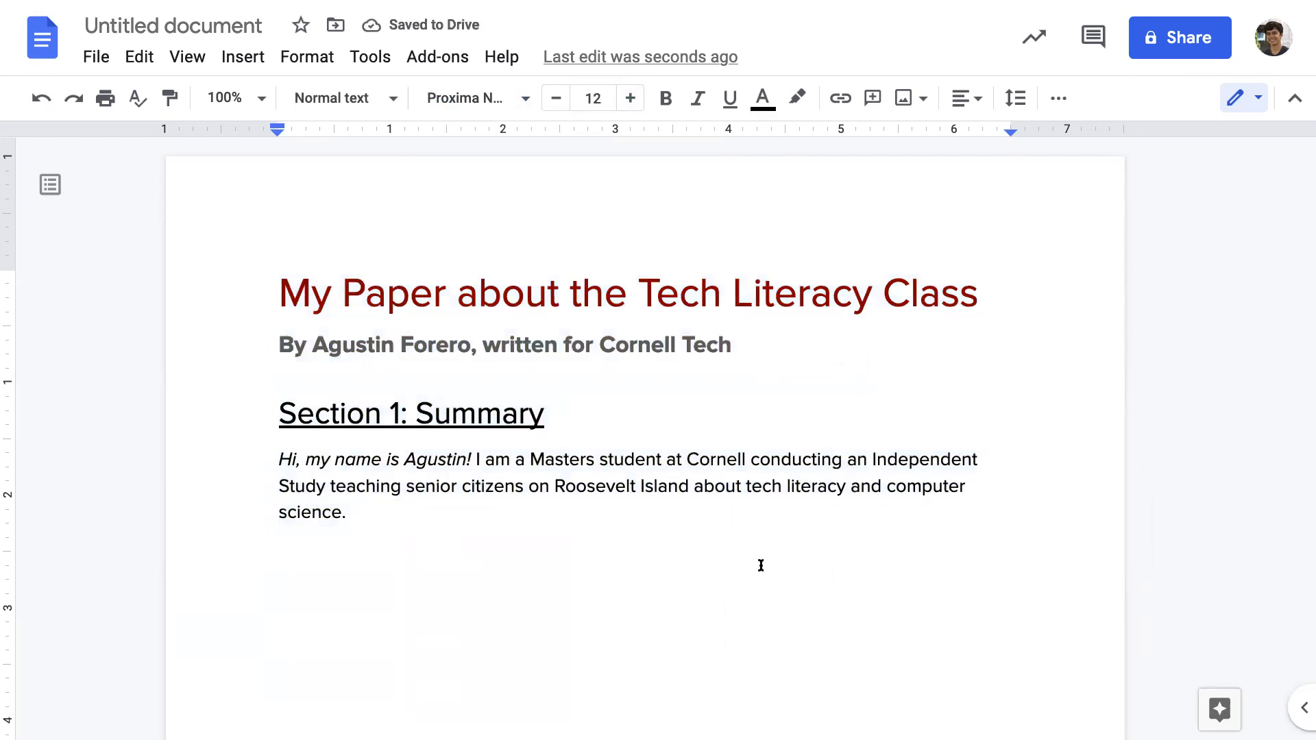
# Step: Examine the available fonts for the document's text, including the catalogue of additional fonts
pyautogui.moveTo(605, 640); pyautogui.dragTo(508, 183)
pyautogui.click(500, 100)
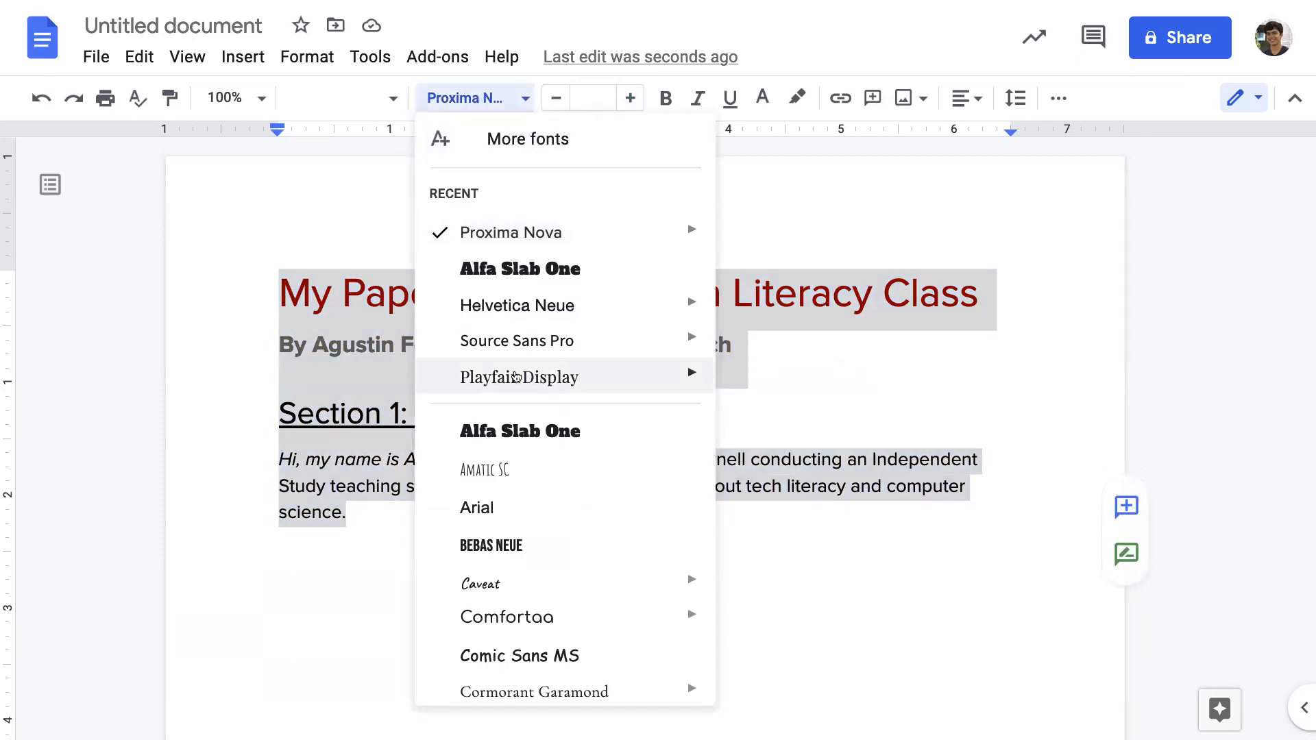
pyautogui.scroll(-12, 580, 417)
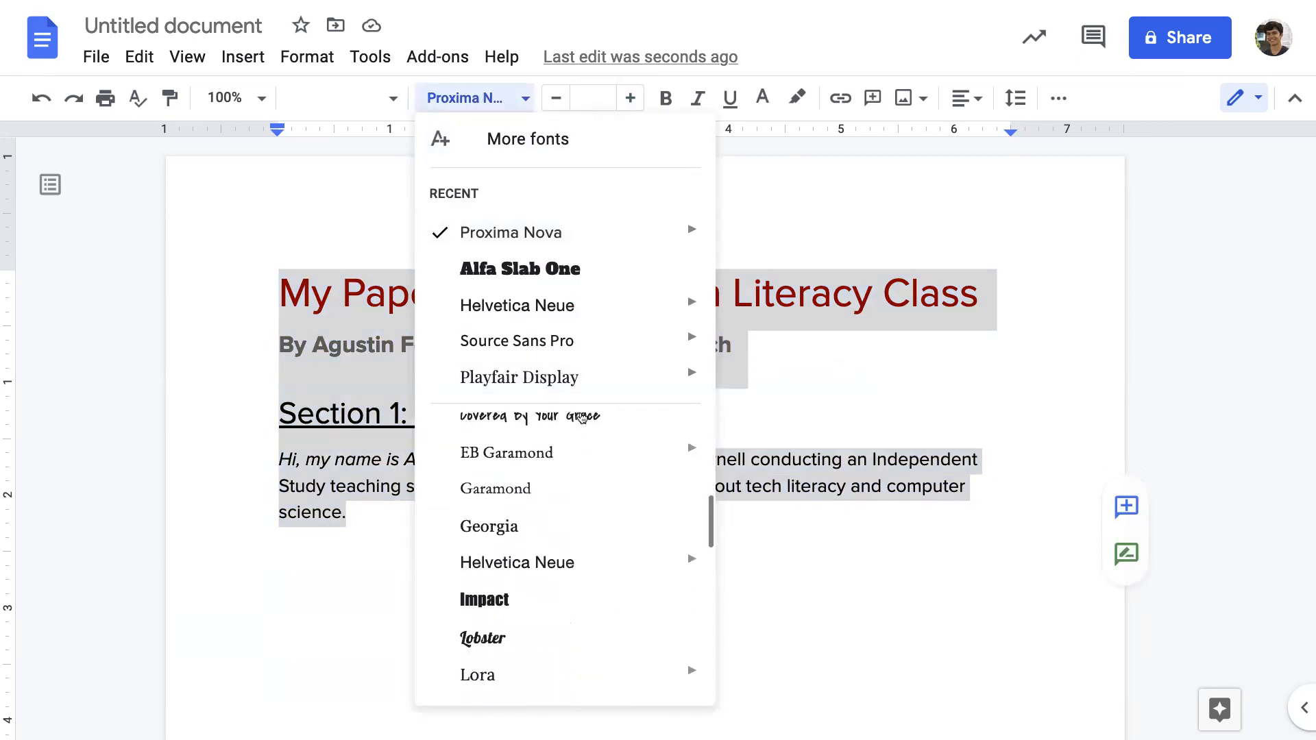
pyautogui.scroll(-3, 581, 418)
pyautogui.scroll(15, 579, 418)
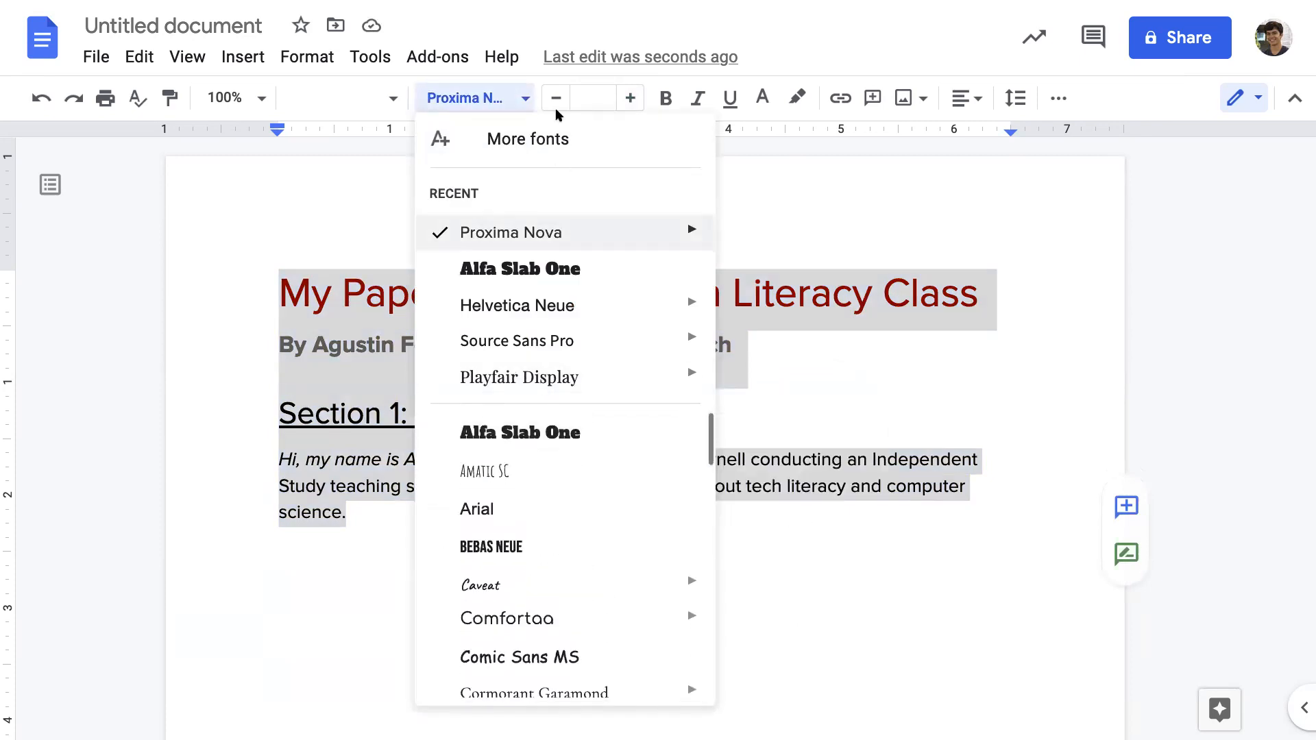
pyautogui.click(543, 139)
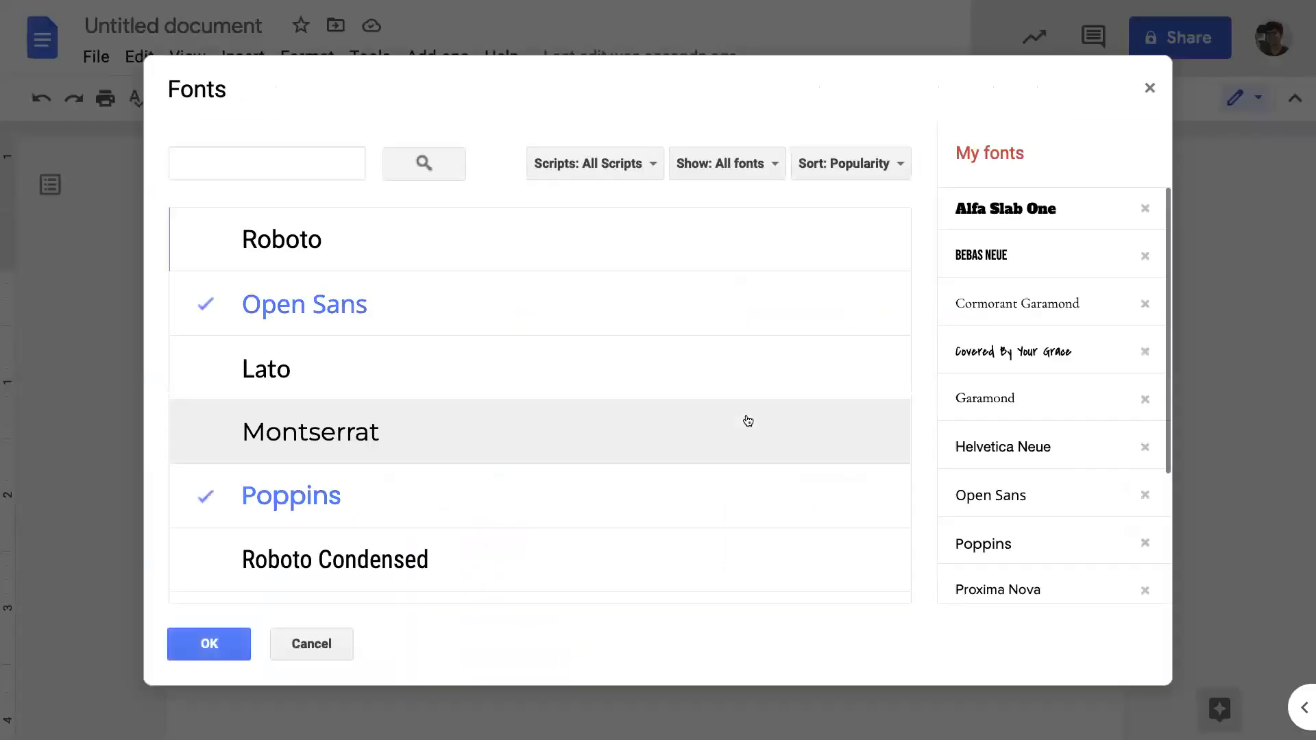
pyautogui.click(1150, 89)
pyautogui.click(679, 627)
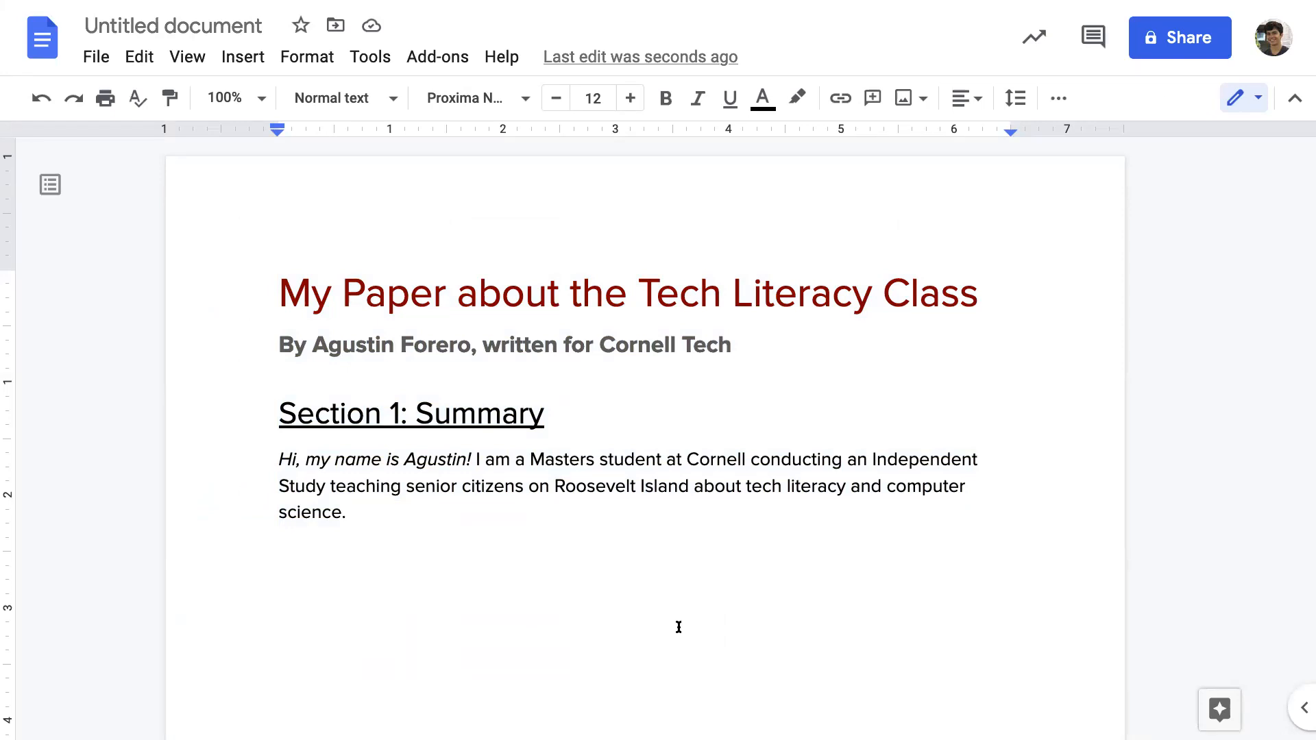
# Step: Add a bulleted list below the introduction paragraph with four people's first names as separate items
pyautogui.press('Return')
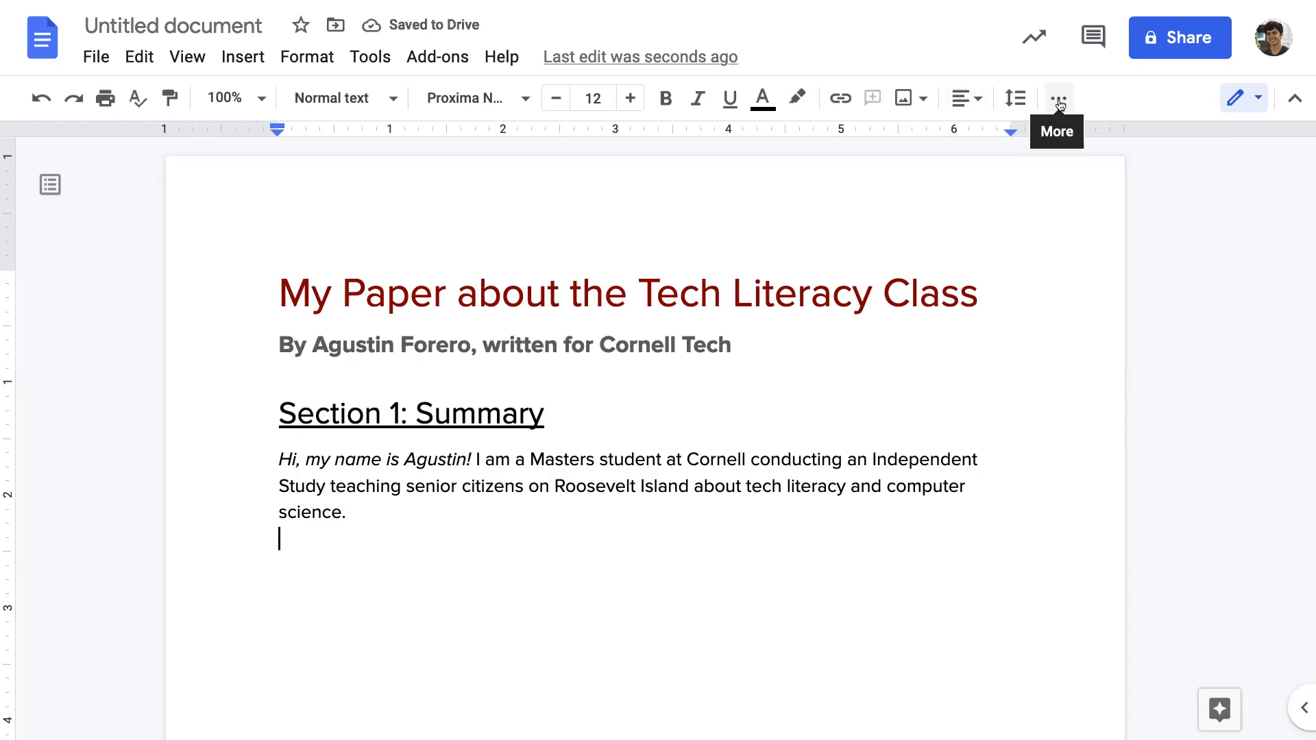
pyautogui.press('super+minus')
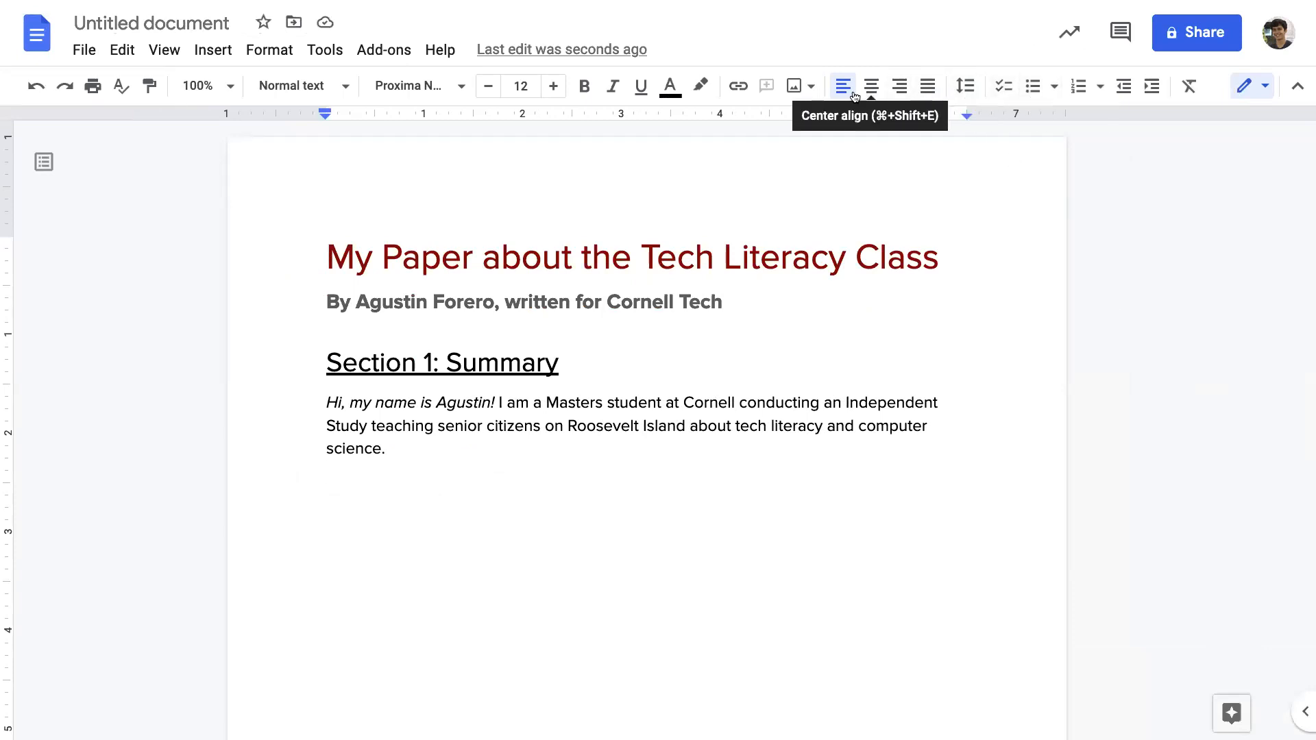
pyautogui.click(1034, 88)
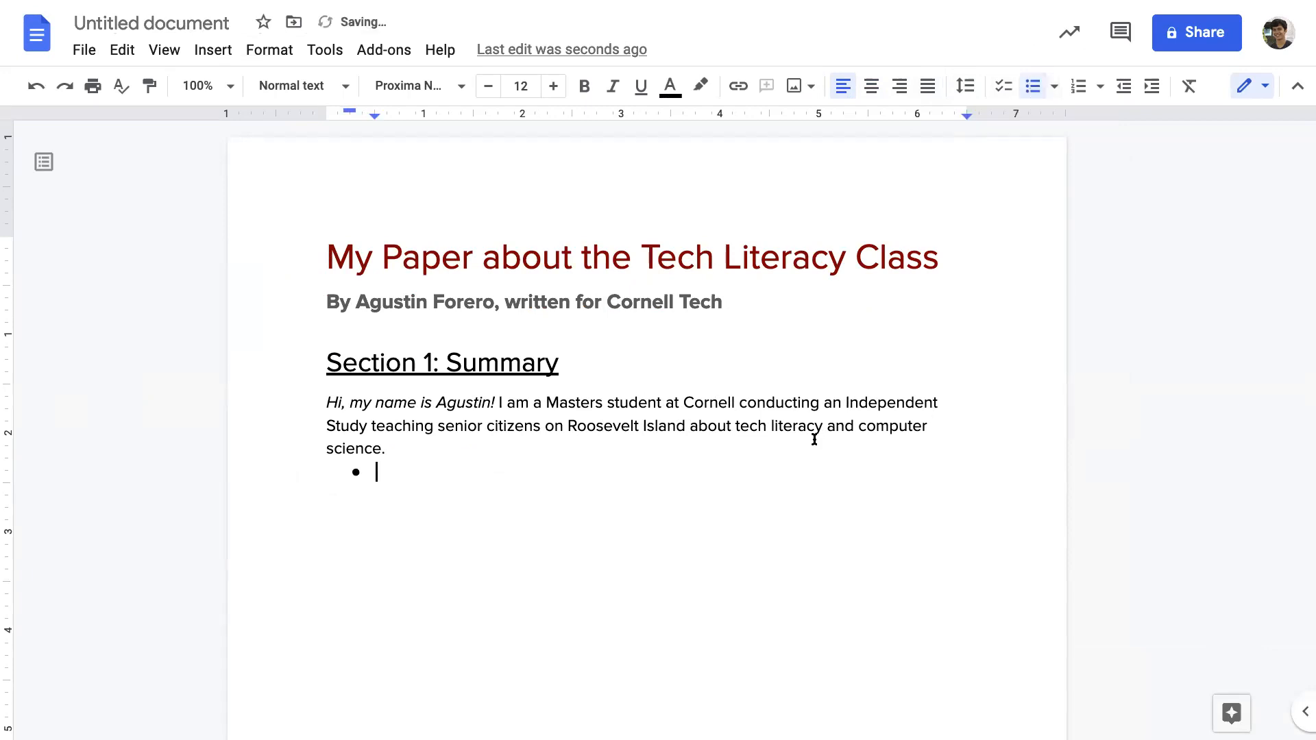
pyautogui.write('Agustin')
pyautogui.press('Return')
pyautogui.write('Max')
pyautogui.press('Return')
pyautogui.write('Chloe')
pyautogui.press('Return')
pyautogui.write('Cami')
# Step: Insert a blank line above the bulleted list, and end the list with a blank line and a new plain line below it
pyautogui.click(523, 450)
pyautogui.press('Return')
pyautogui.click(609, 591)
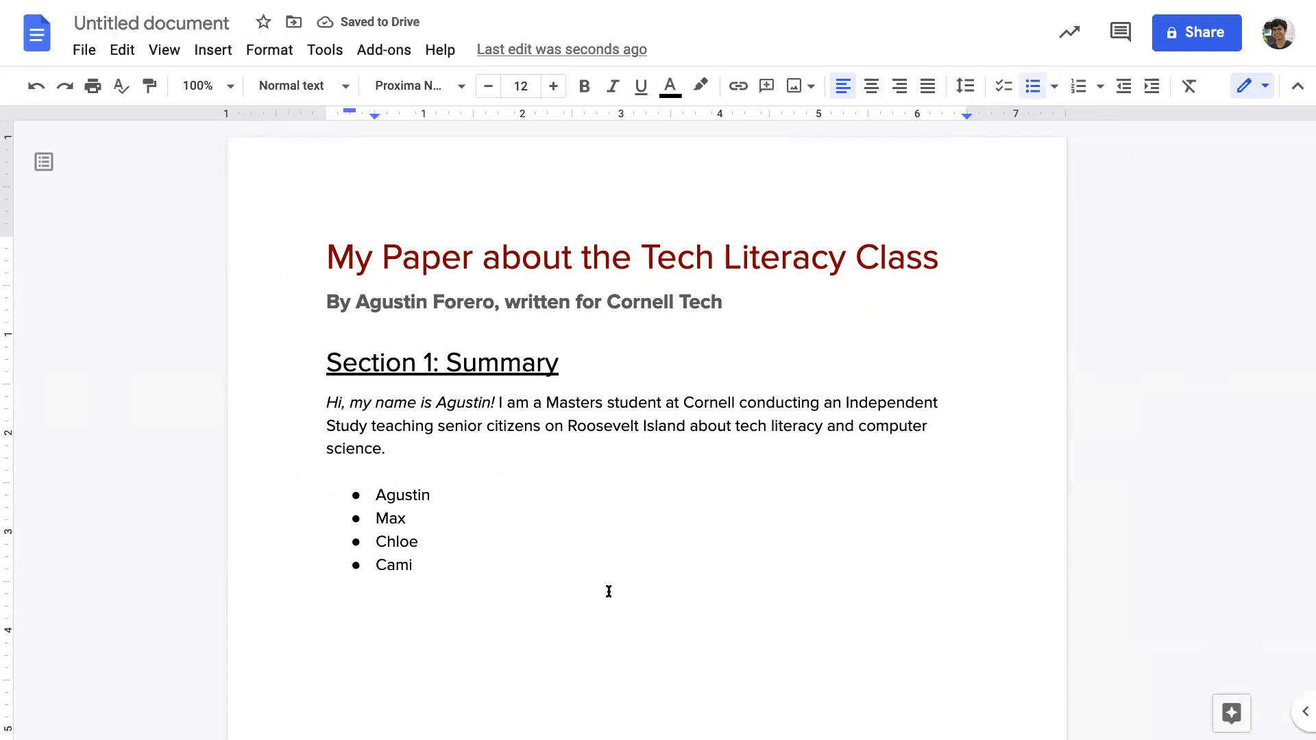
pyautogui.press('Return')
pyautogui.press('Return')
pyautogui.press('Return')
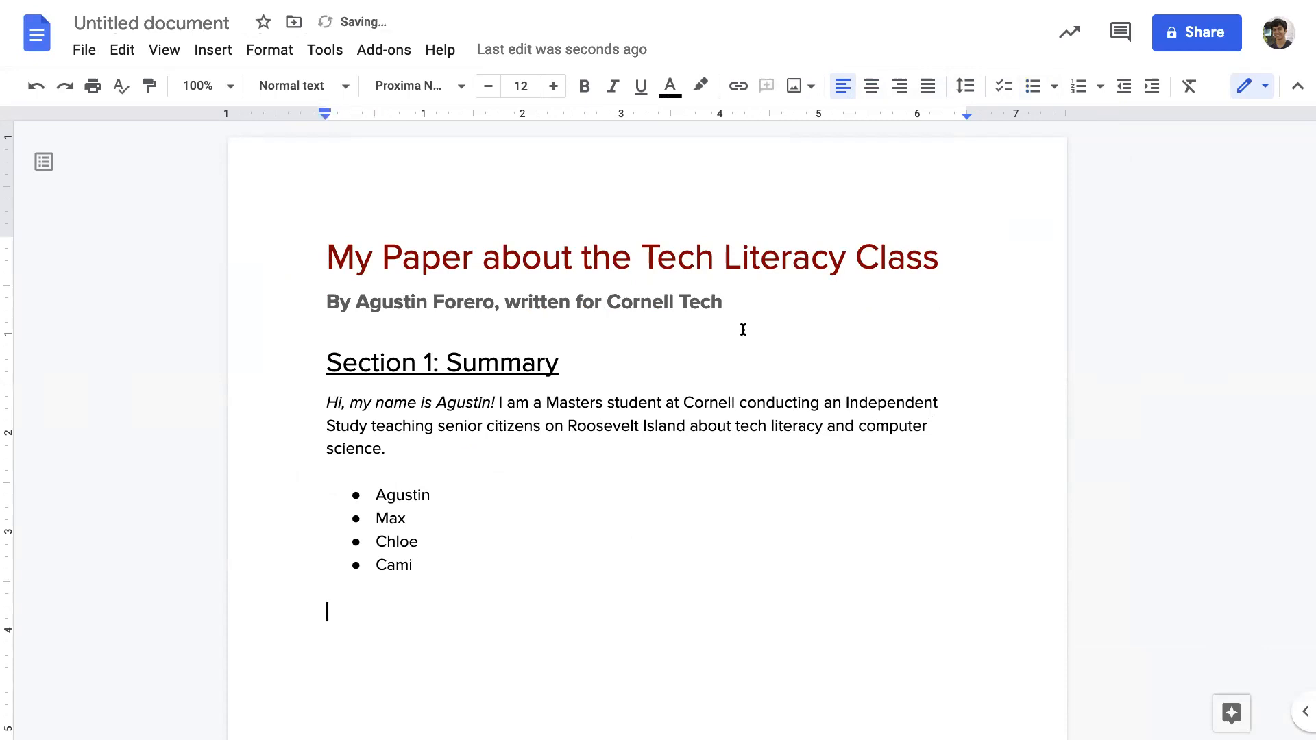
# Step: Add a numbered list below the bulleted list with the items Cornell, Harvard, Columbia and Brown
pyautogui.click(1078, 87)
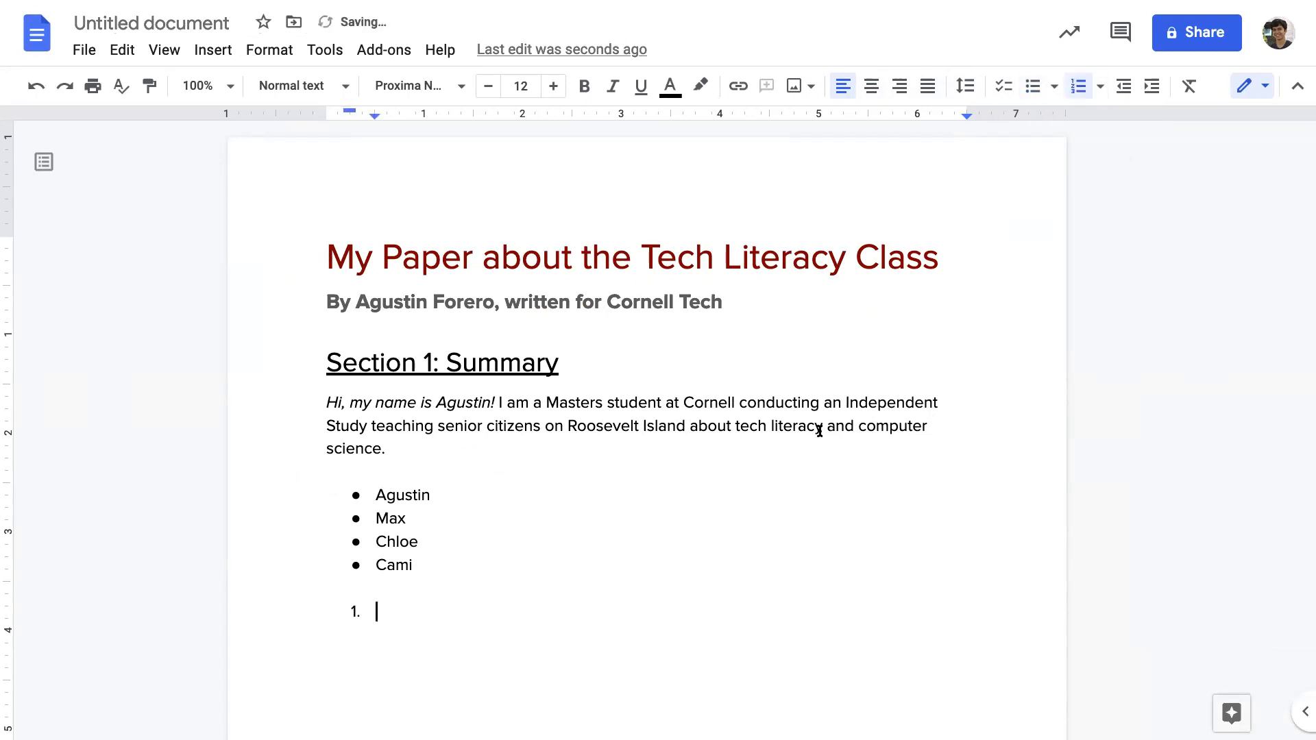
pyautogui.write('Cornell')
pyautogui.press('Return')
pyautogui.write('Harvard')
pyautogui.press('Return')
pyautogui.write('Ch')
pyautogui.press('BackSpace')
pyautogui.write('olumbia')
pyautogui.press('Return')
pyautogui.write('Brown')
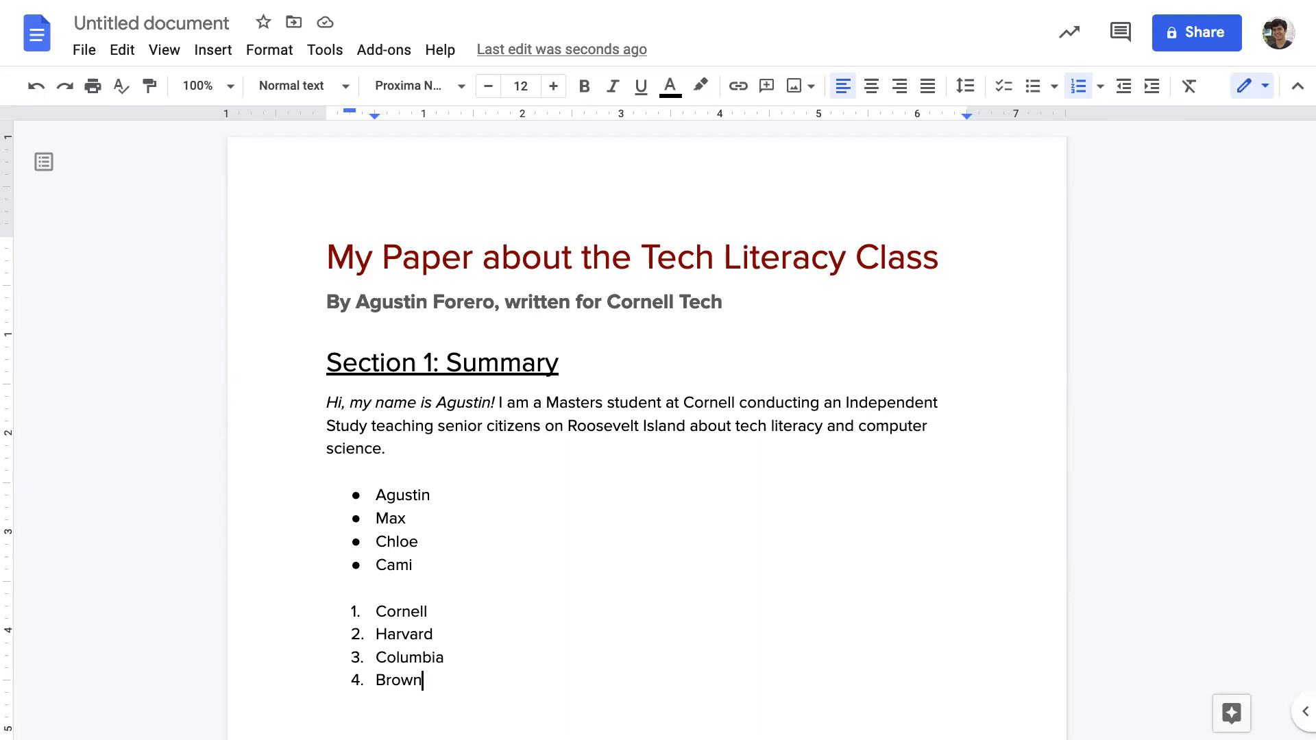
pyautogui.scroll(-2, 855, 541)
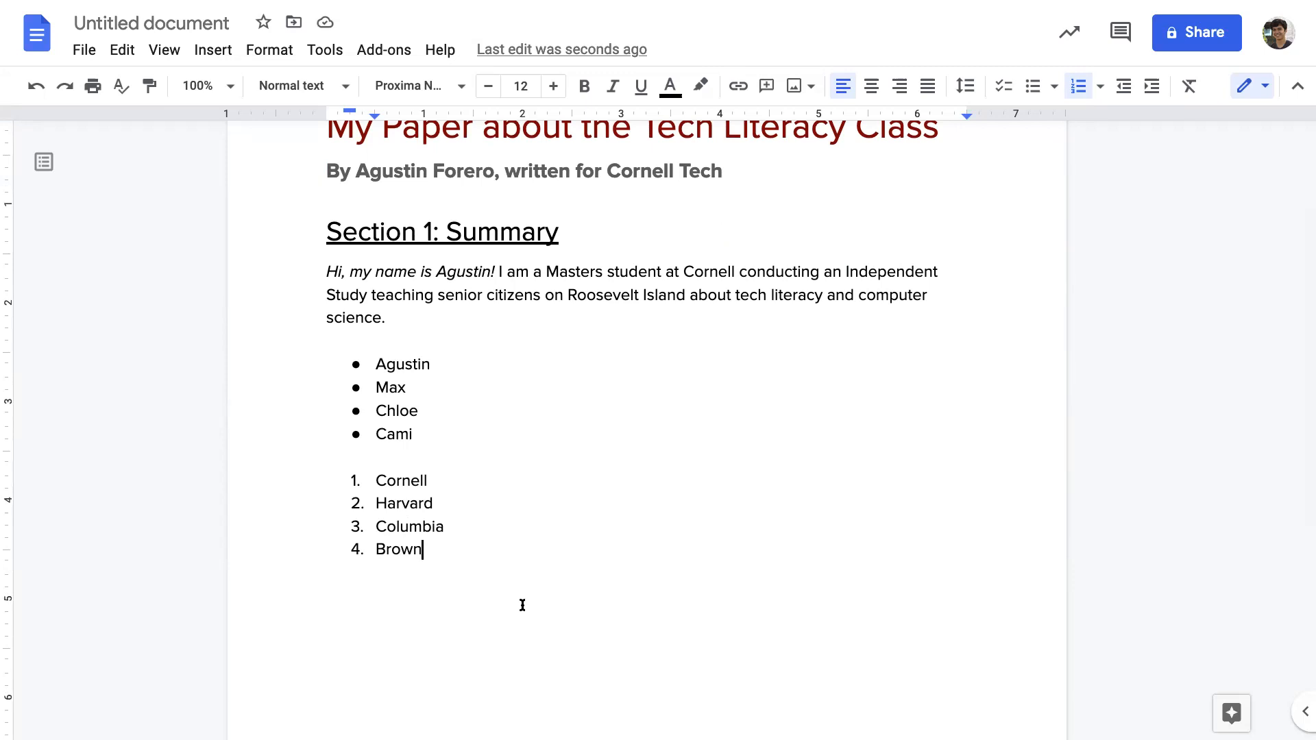
# Step: End the numbered list after Brown, leaving a blank line and a new plain line below it
pyautogui.press('Return')
pyautogui.press('BackSpace')
pyautogui.press('BackSpace')
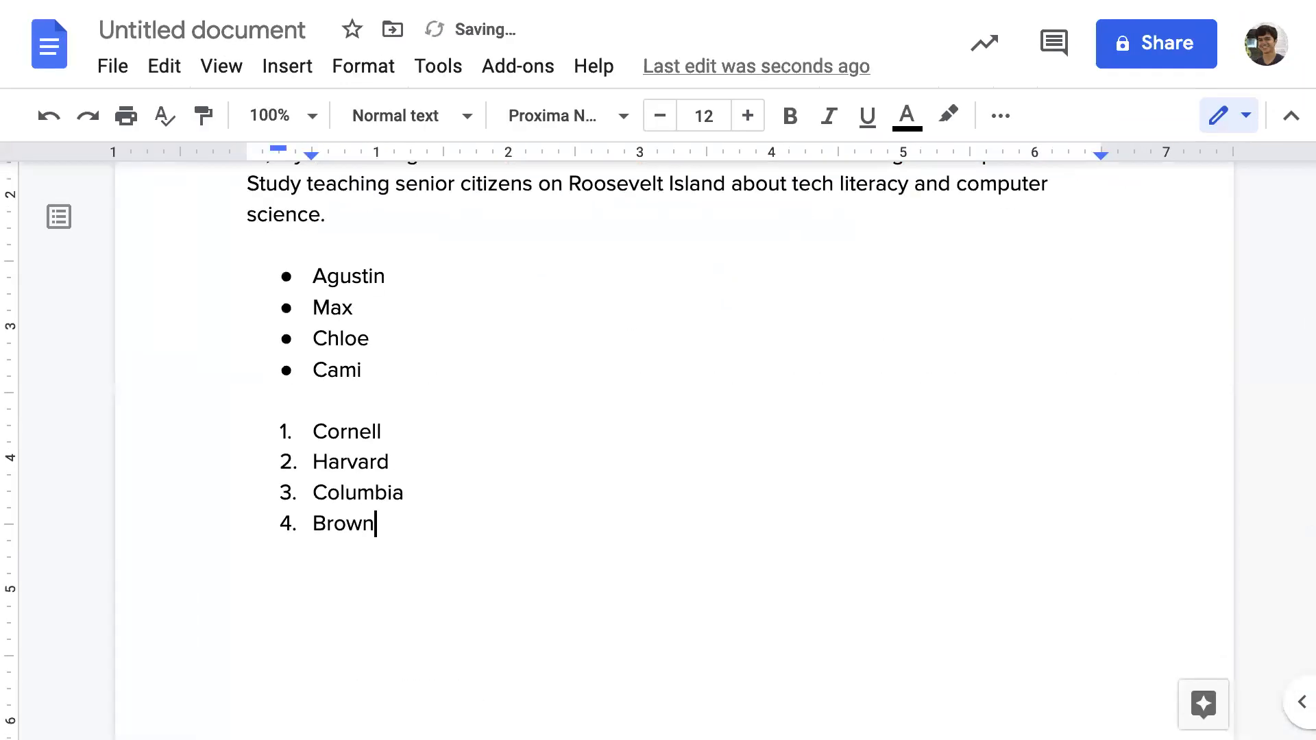
pyautogui.press('Return')
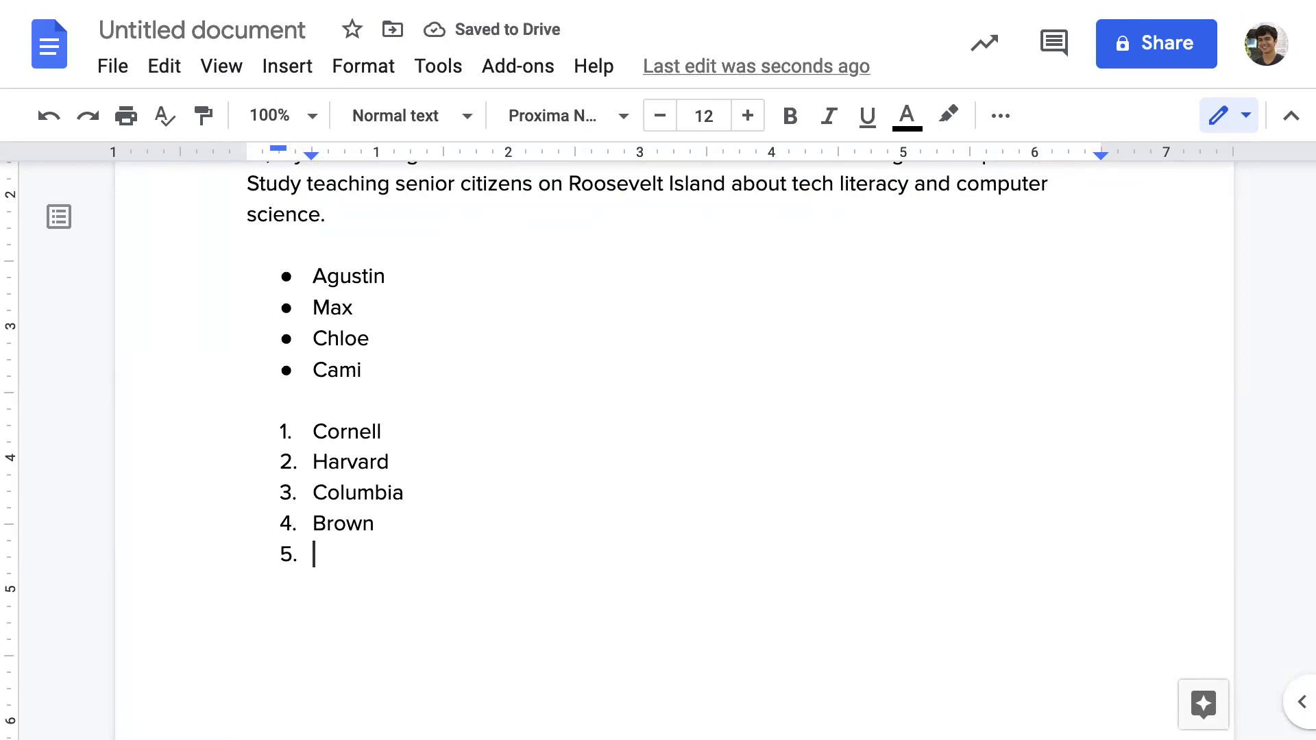
pyautogui.press('Return')
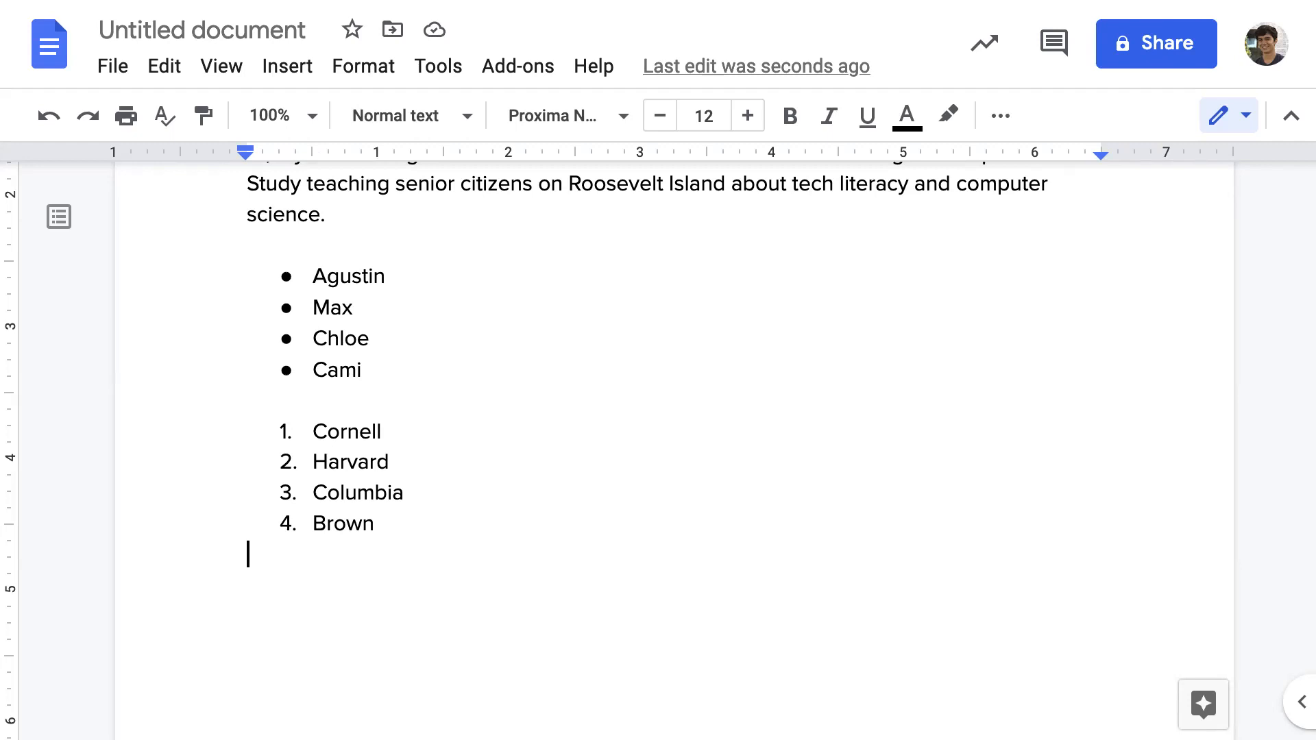
pyautogui.press('Return')
pyautogui.write('afsdf')
pyautogui.hotkey('ctrl', 'BackSpace')
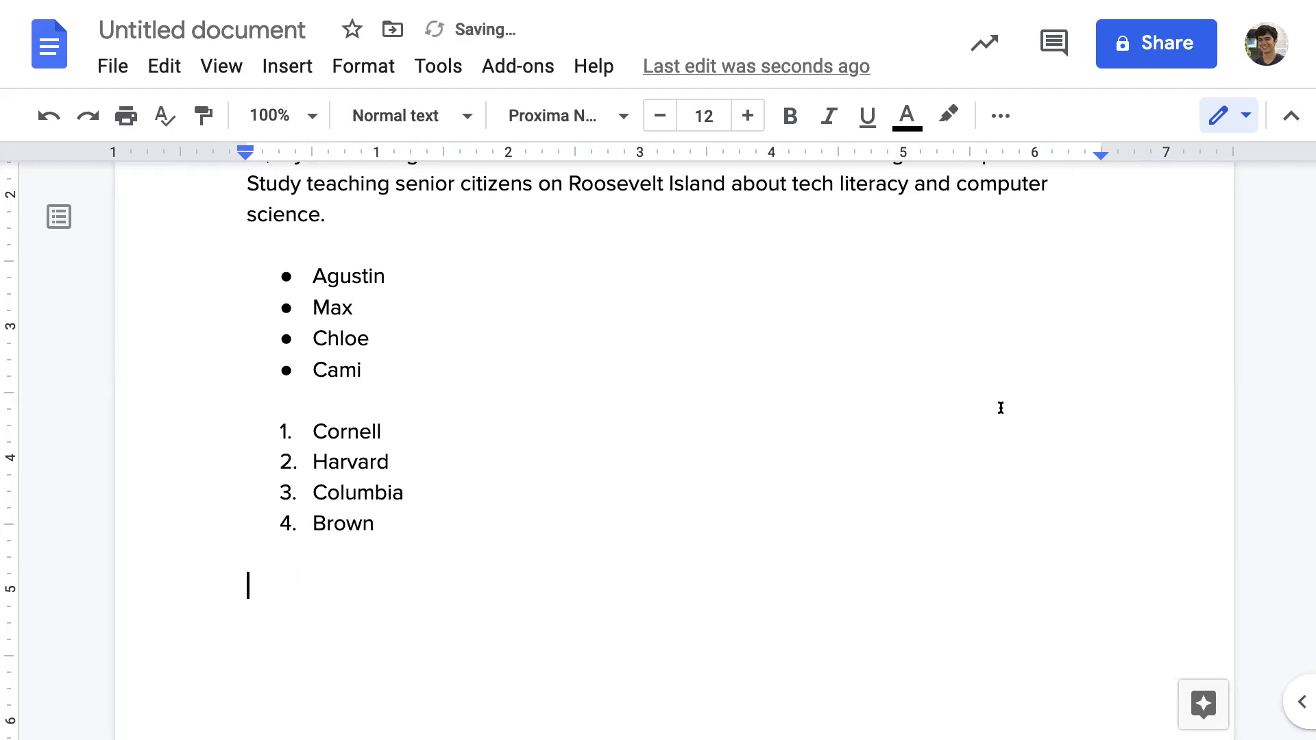
pyautogui.hotkey('ctrl', '-')
pyautogui.hotkey('ctrl', '-')
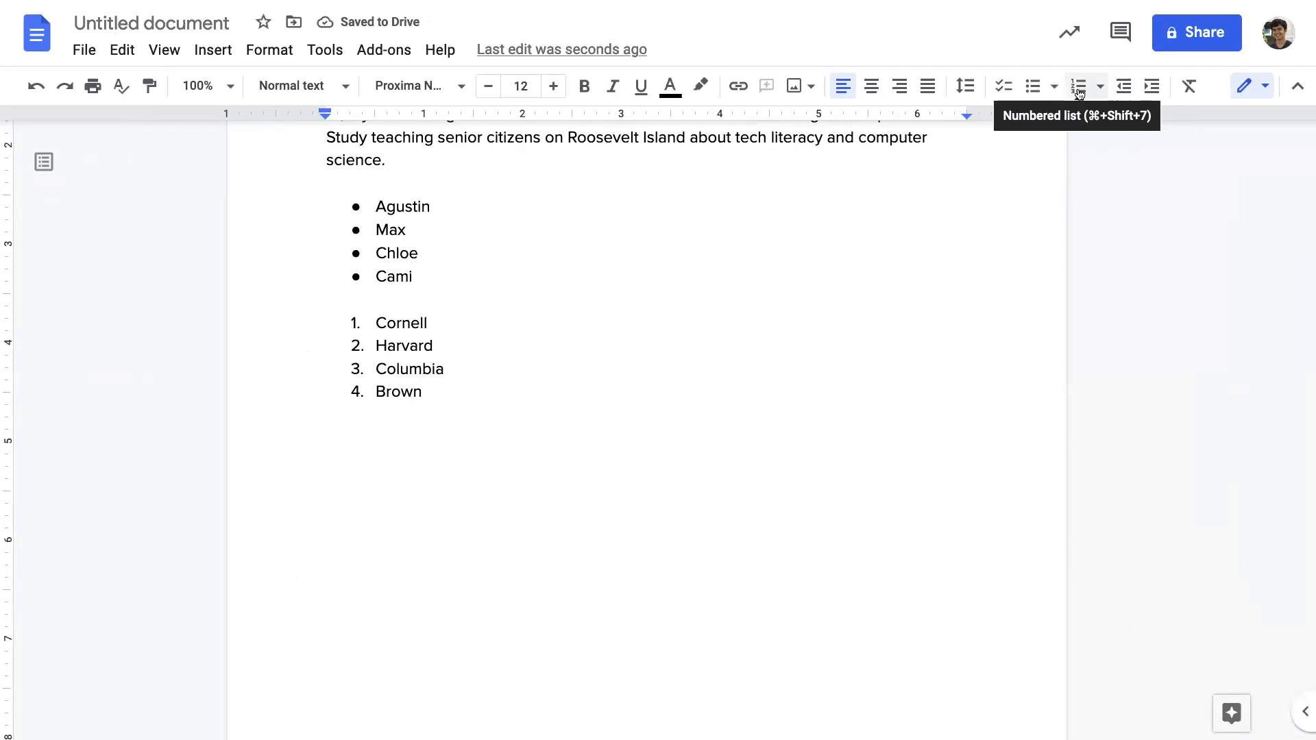
# Step: Enter Illinois, New York, Minnesota and Florida on separate plain lines below the numbered list
pyautogui.scroll(4, 652, 531)
pyautogui.scroll(-3, 652, 531)
pyautogui.click(653, 532)
pyautogui.write('Ili')
pyautogui.press('BackSpace')
pyautogui.press('BackSpace')
pyautogui.write('llinois')
pyautogui.press('Return')
pyautogui.write('New York')
pyautogui.press('Return')
pyautogui.write('Minnesota')
pyautogui.press('Return')
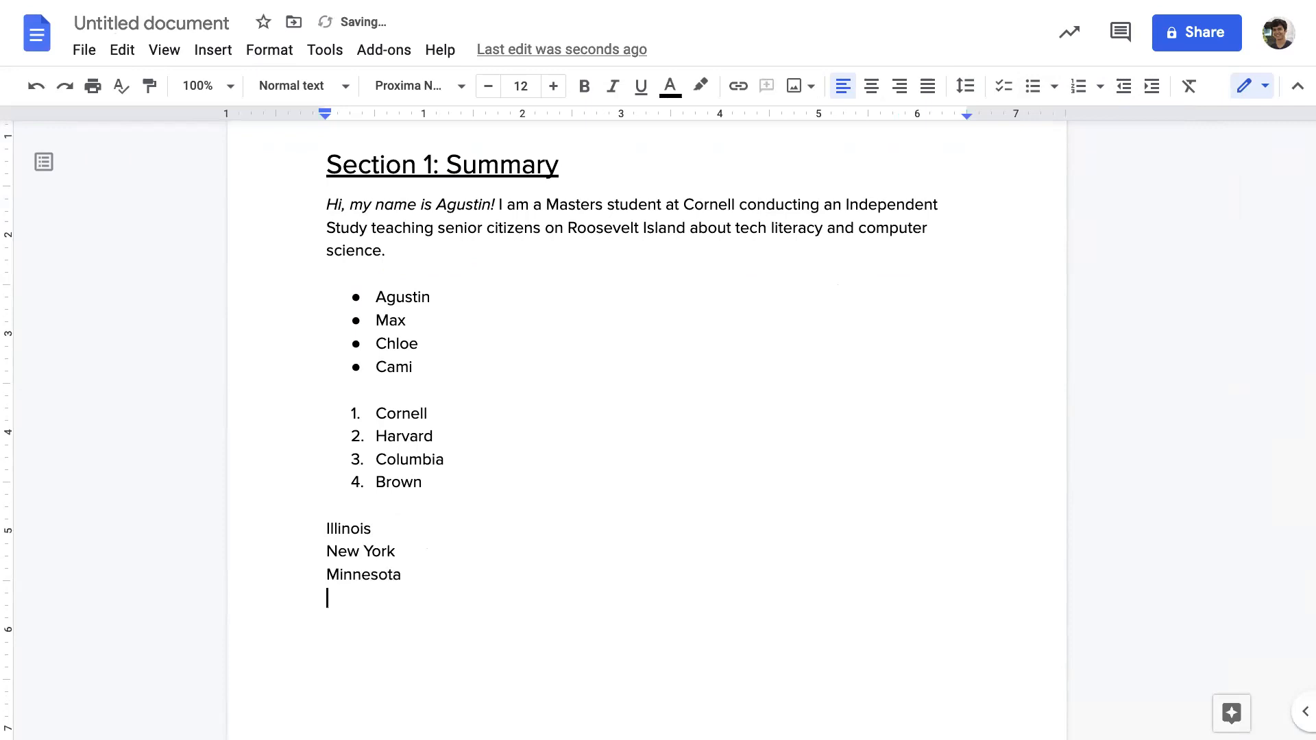
pyautogui.write('Florida')
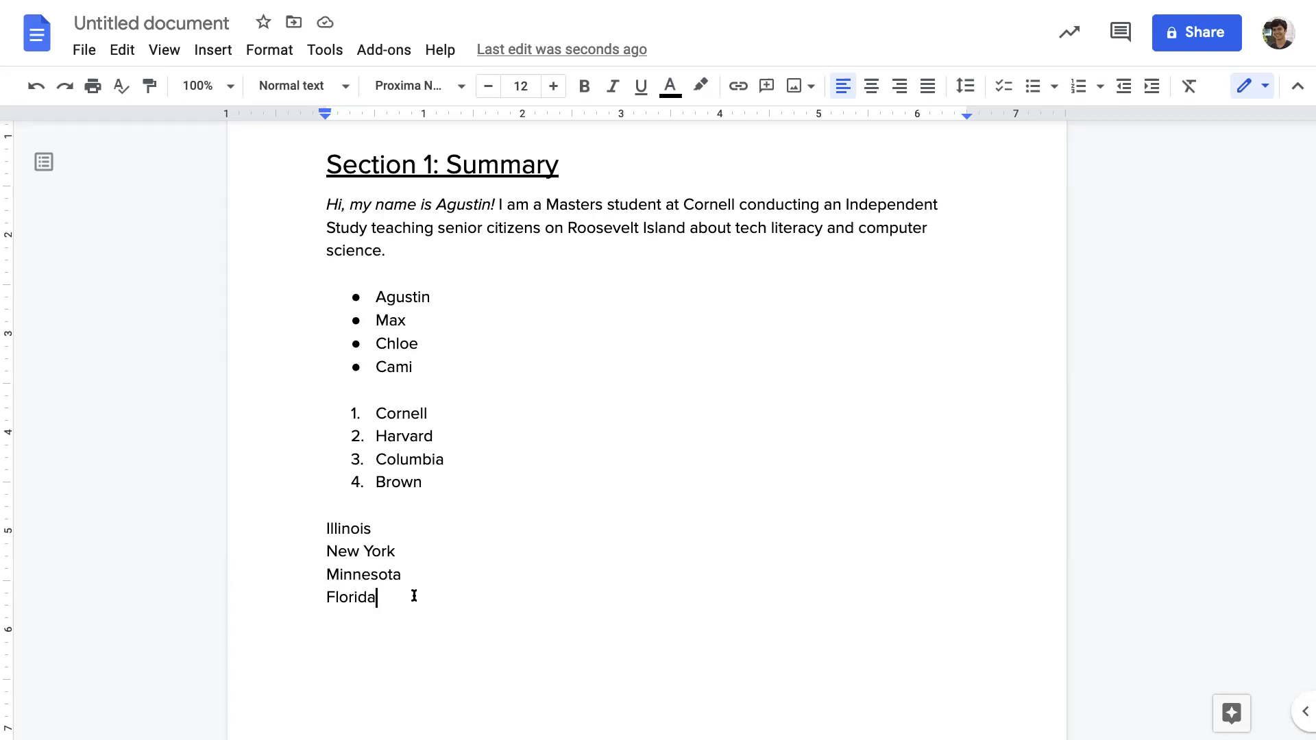
# Step: Center-align the introduction paragraph under the Section 1: Summary heading
pyautogui.click(407, 254)
pyautogui.keyDown('shift'); pyautogui.click(309, 208); pyautogui.keyUp('shift')
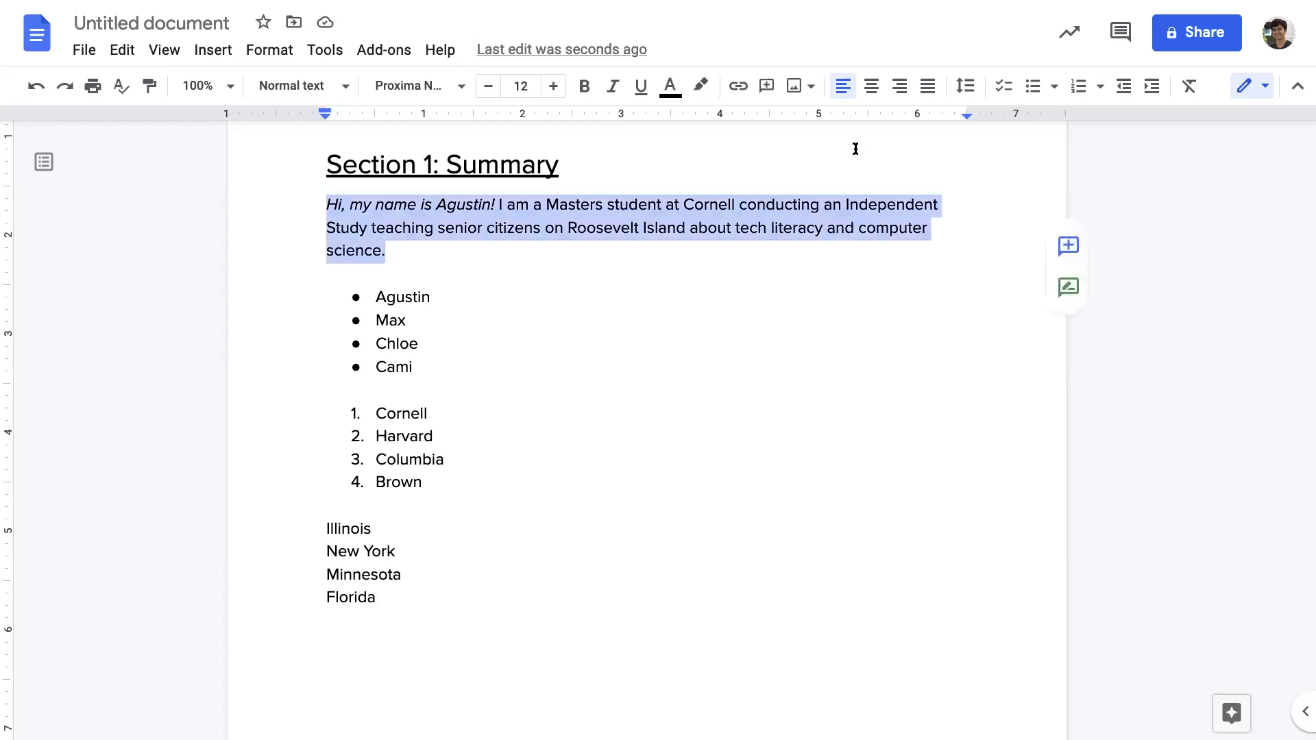
pyautogui.click(871, 87)
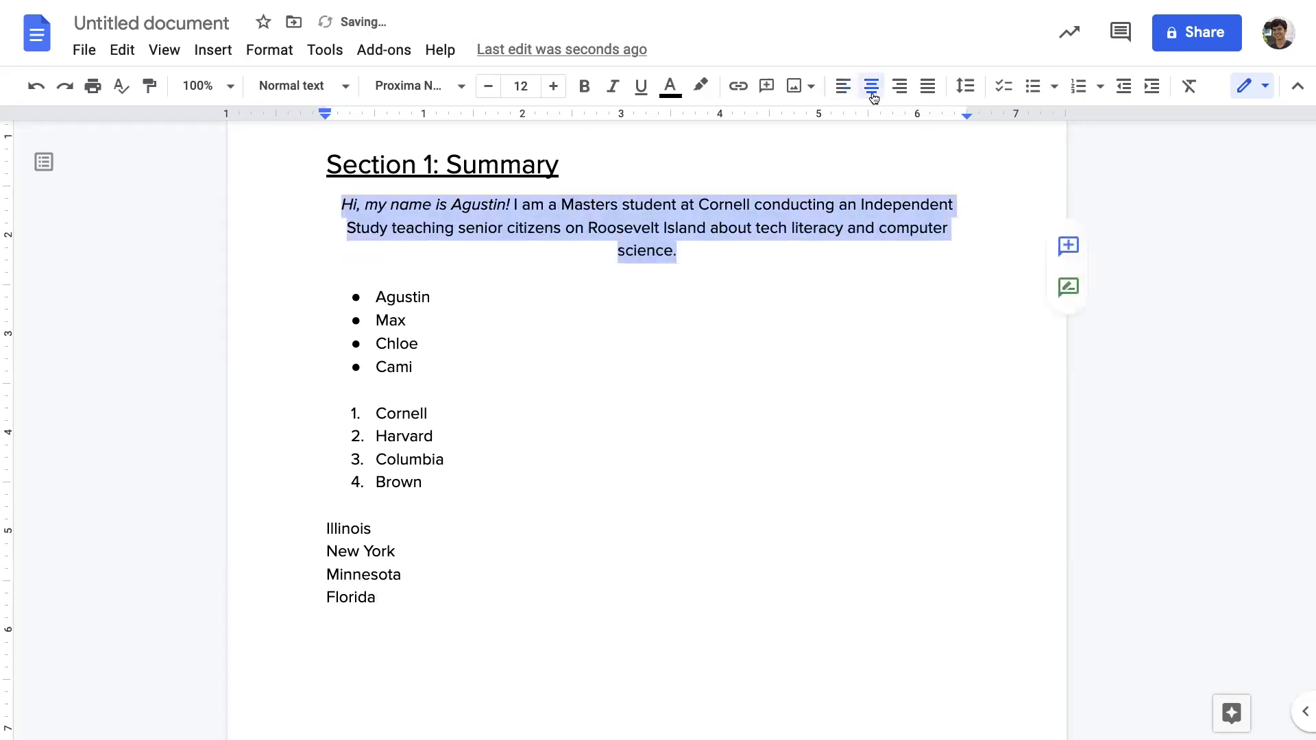
# Step: Right-align the four lines from Illinois to Florida at the end of the document
pyautogui.moveTo(455, 599); pyautogui.dragTo(315, 528)
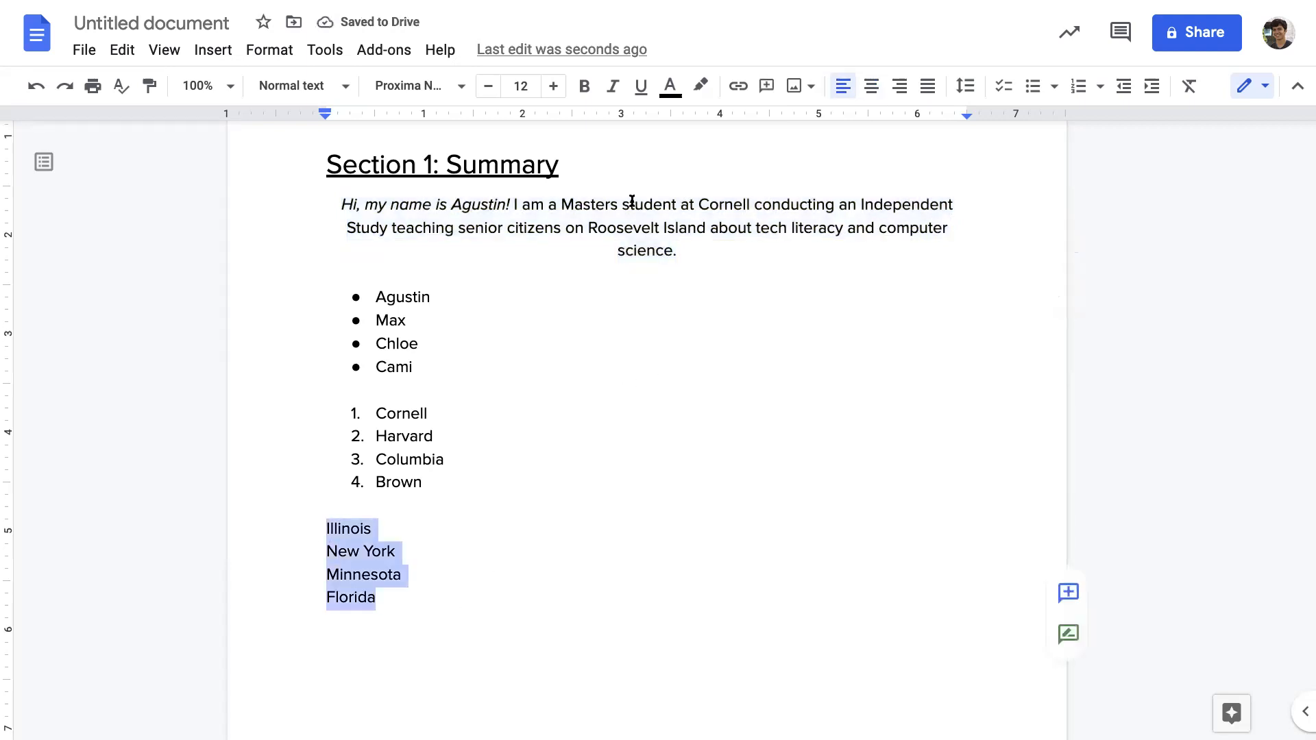
pyautogui.click(900, 87)
pyautogui.click(853, 606)
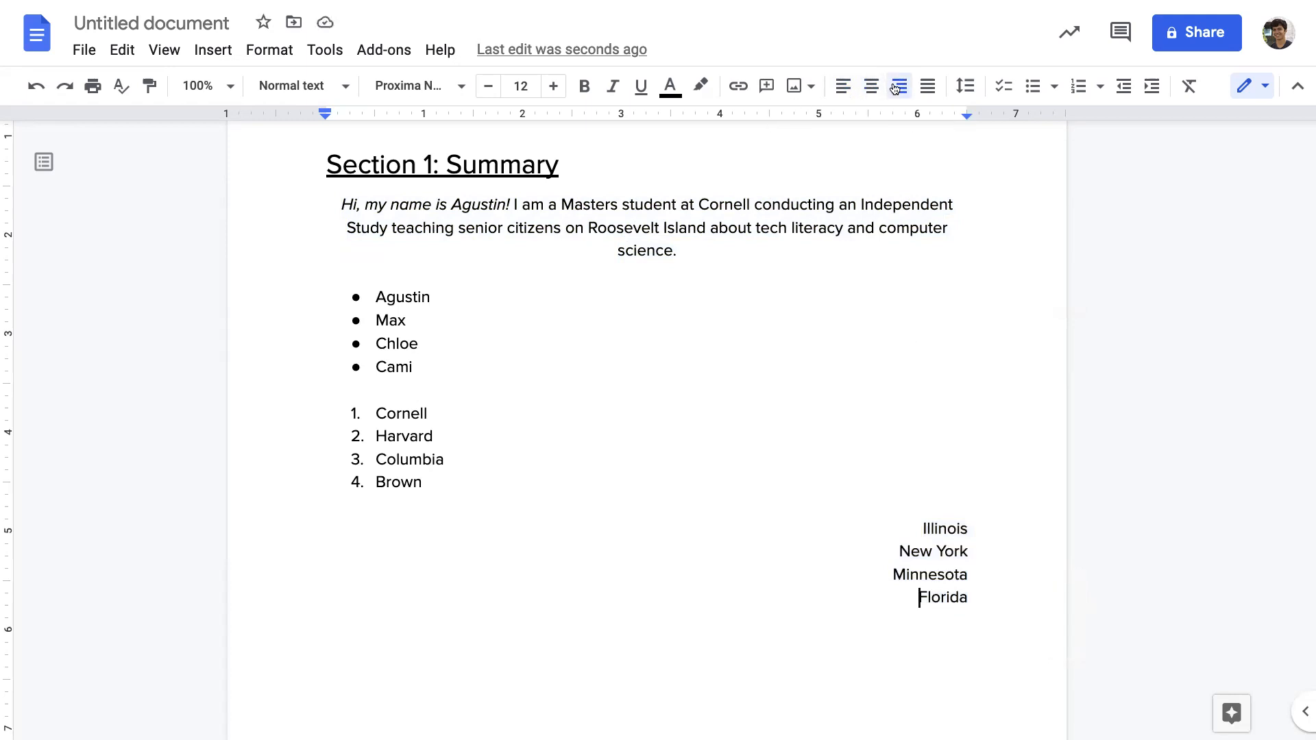
# Step: Justify the introduction paragraph under the Section 1: Summary heading
pyautogui.moveTo(713, 253); pyautogui.dragTo(340, 211)
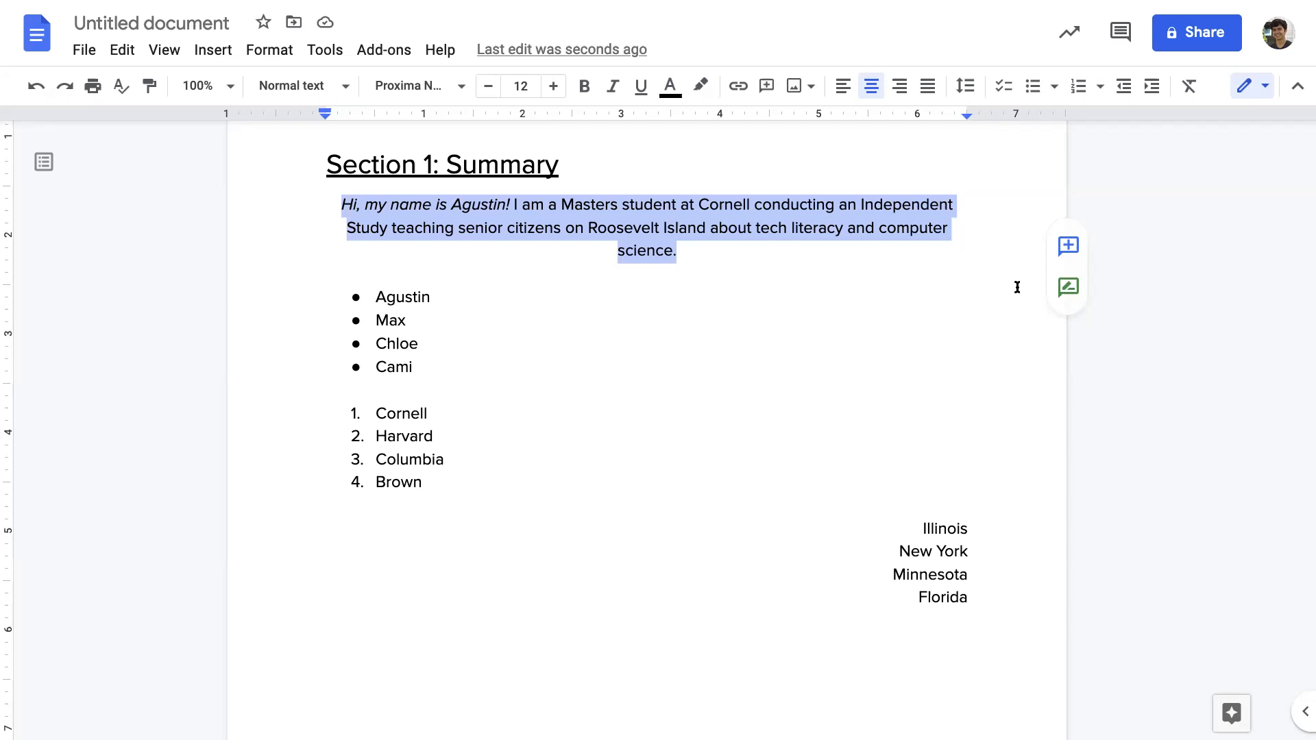
pyautogui.click(931, 87)
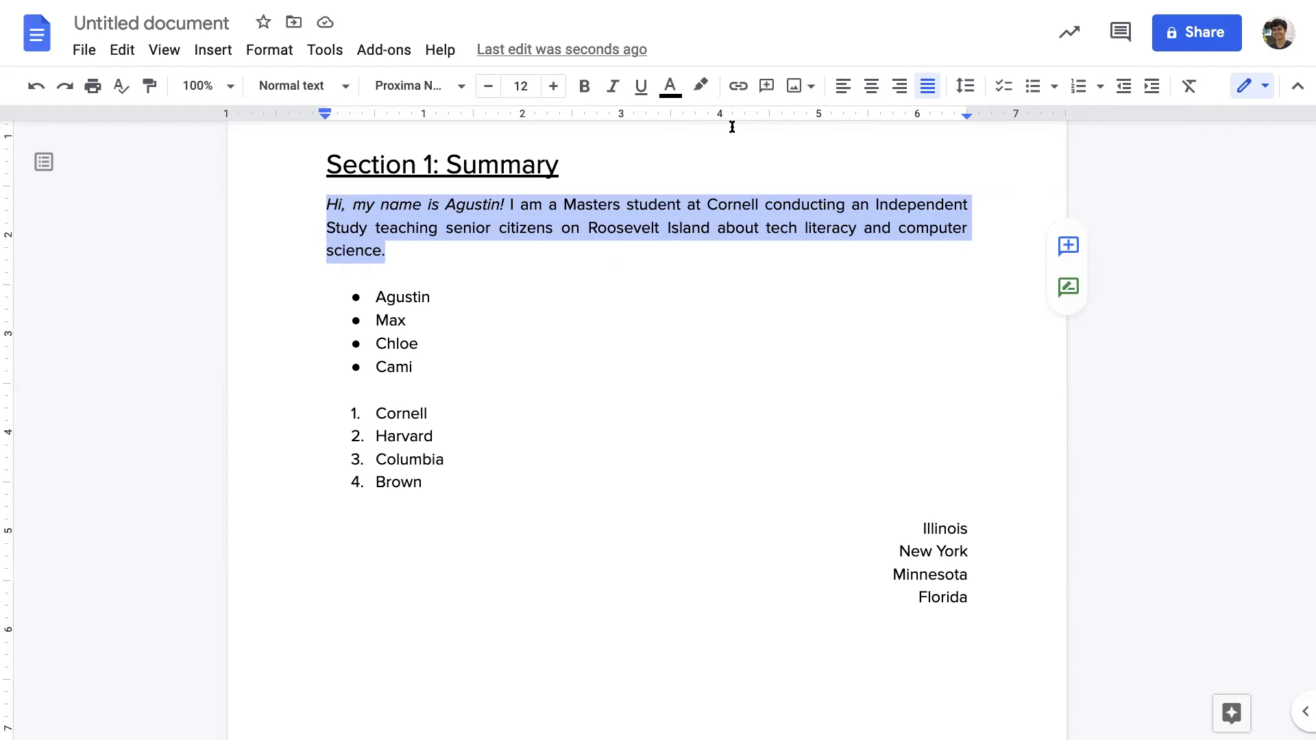
pyautogui.click(994, 655)
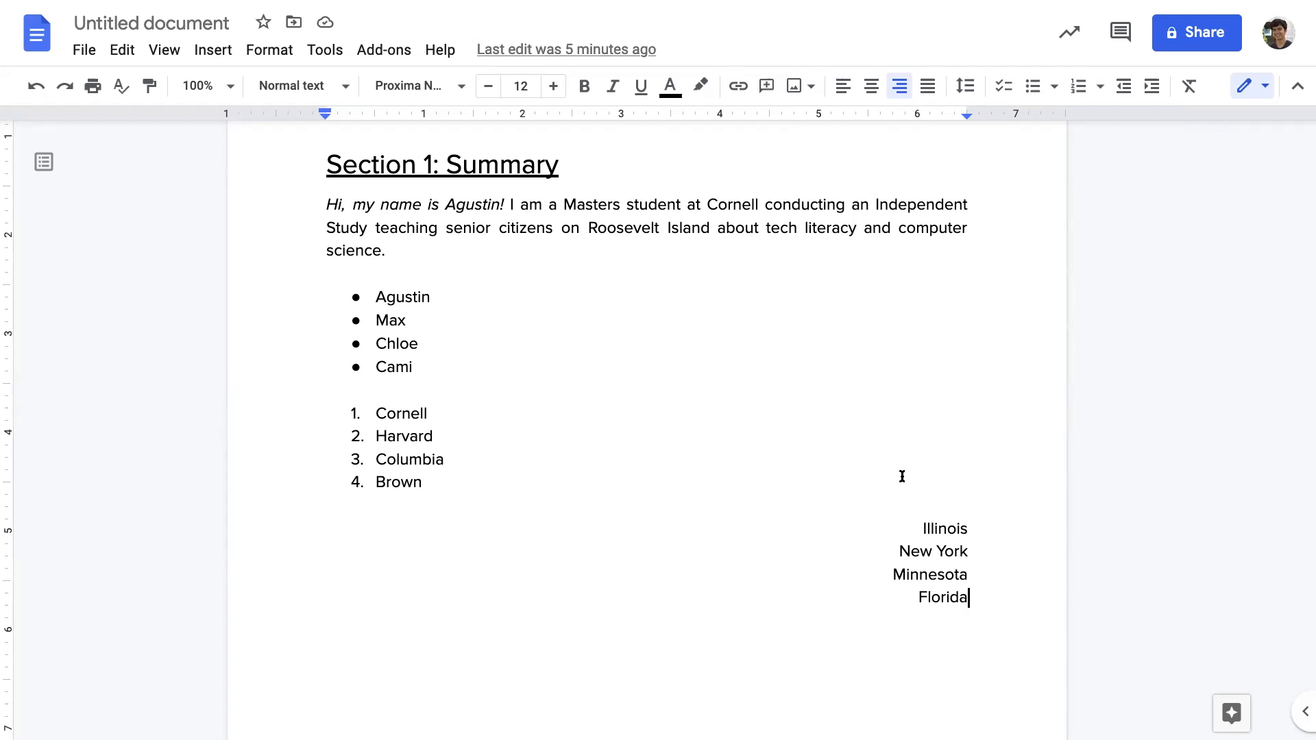
# Step: Switch to Gmail by opening the bookmarked Cornell Email inbox in a new browser tab
pyautogui.press('super+t')
pyautogui.click(94, 71)
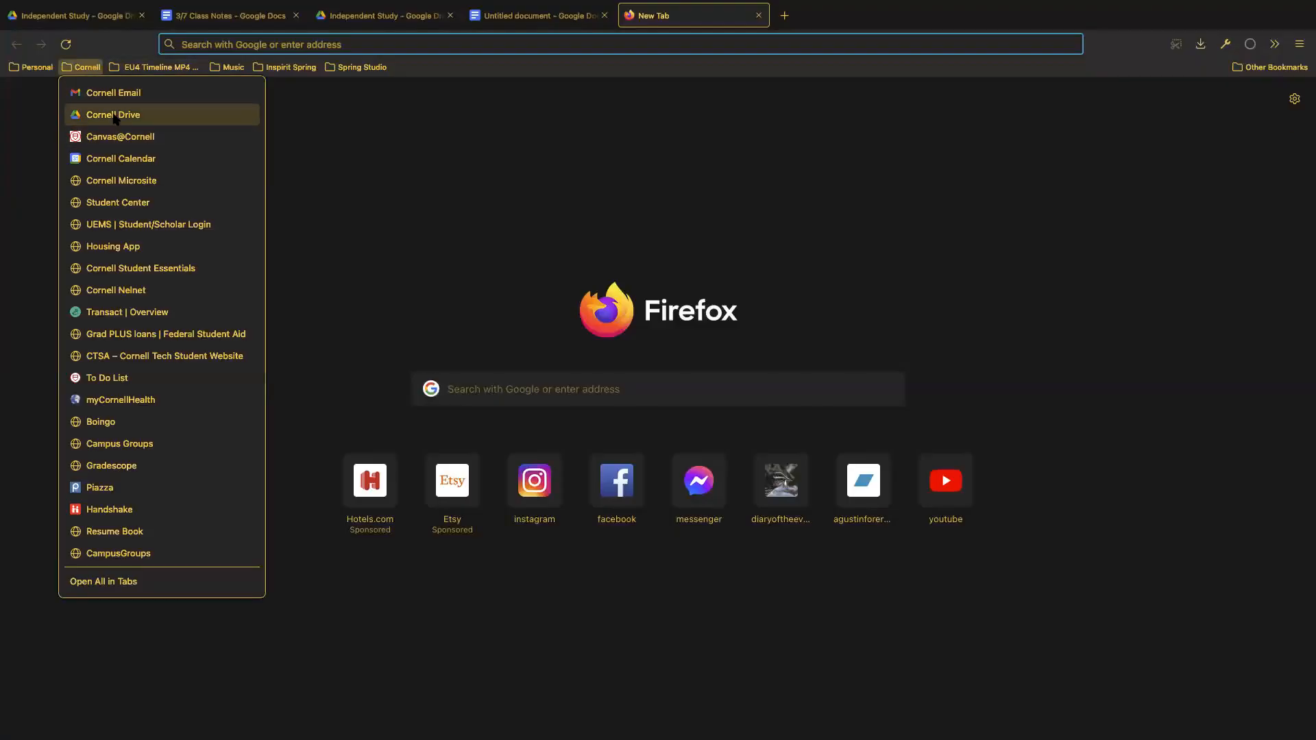
pyautogui.click(113, 92)
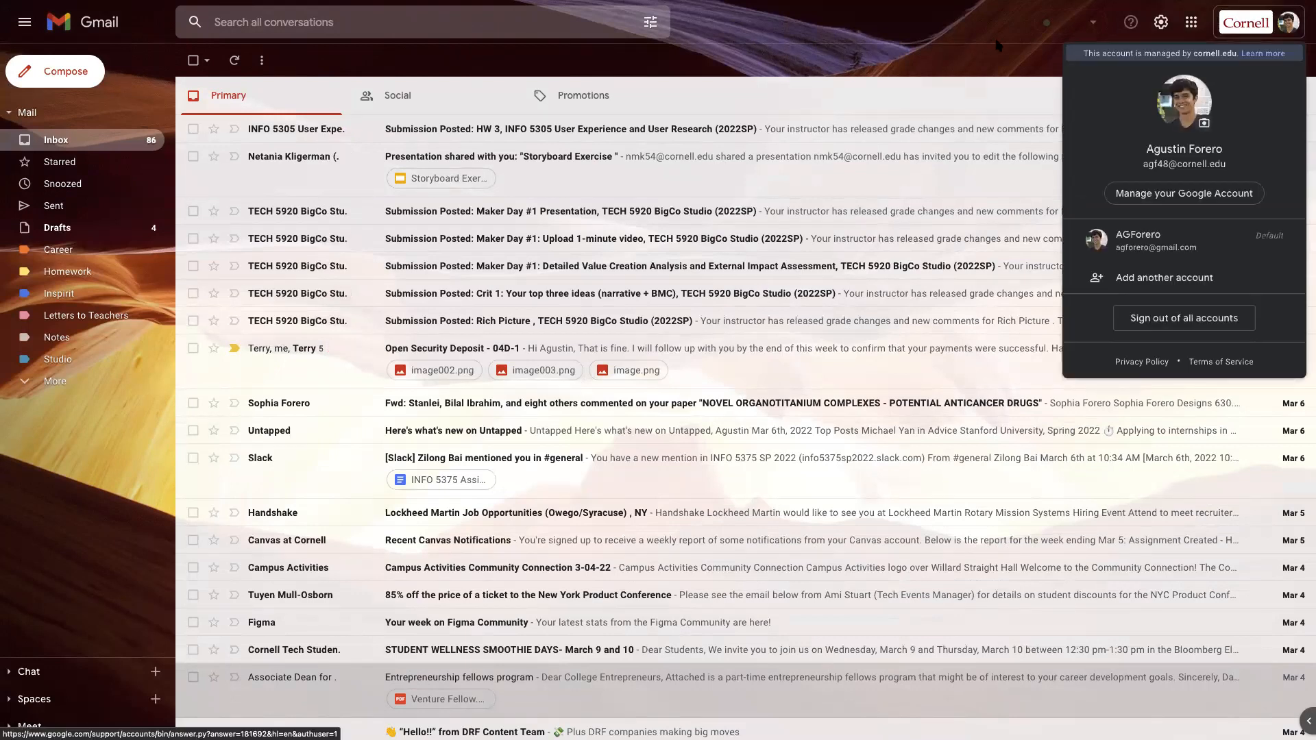
pyautogui.click(989, 81)
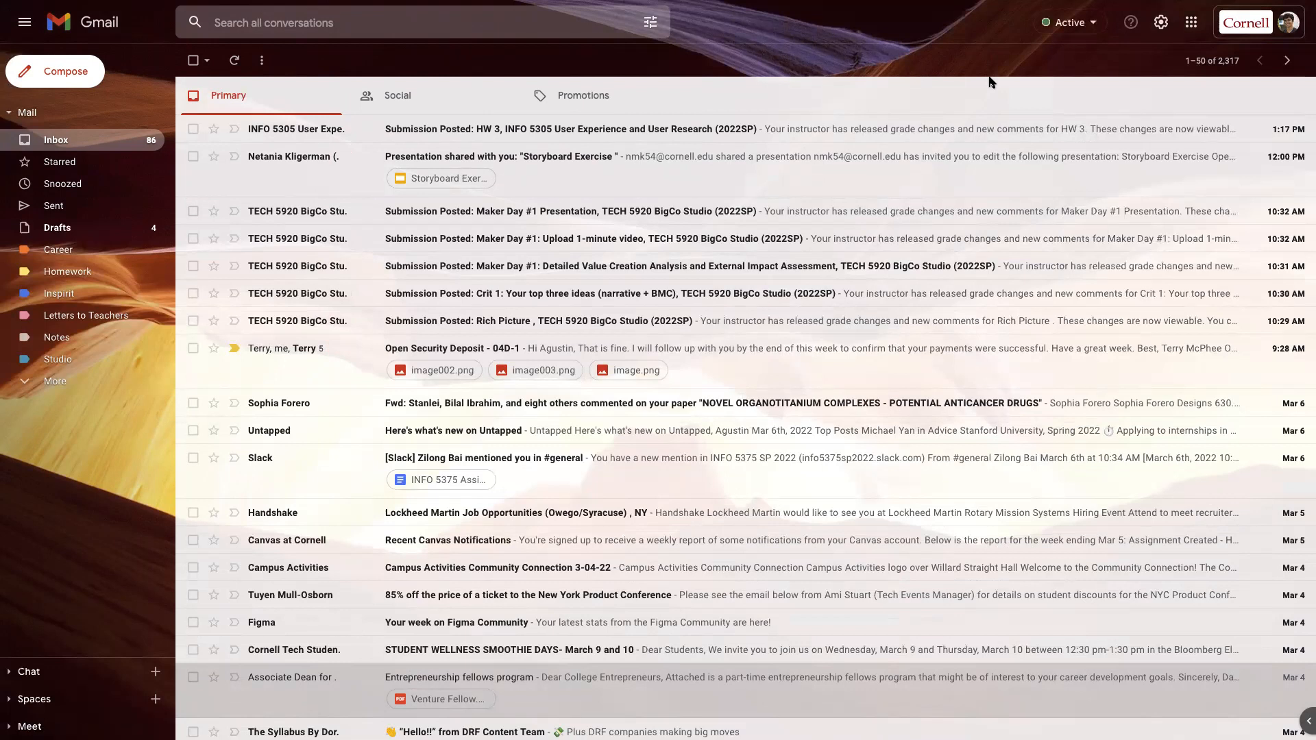
pyautogui.press('super+plus')
pyautogui.press('super+plus')
pyautogui.press('super+plus')
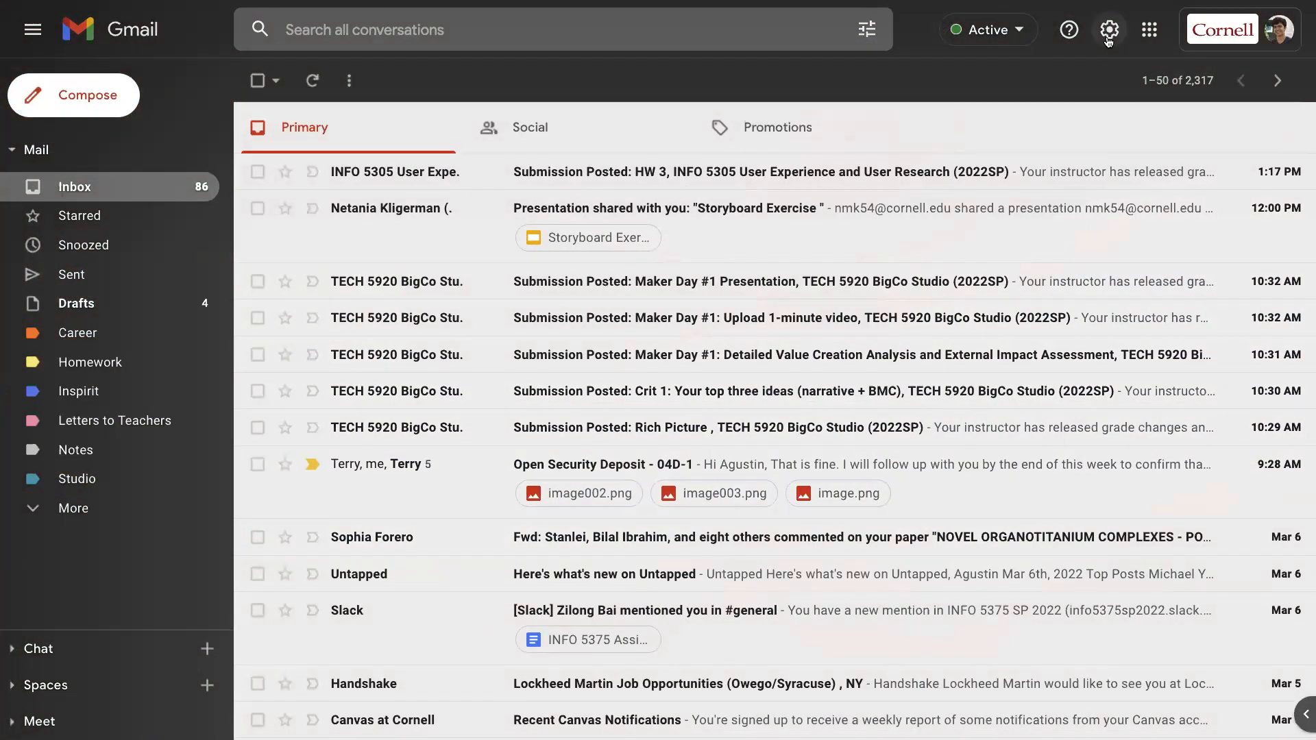
# Step: Open Google Drive from the list of Google apps in the Gmail inbox
pyautogui.click(1108, 41)
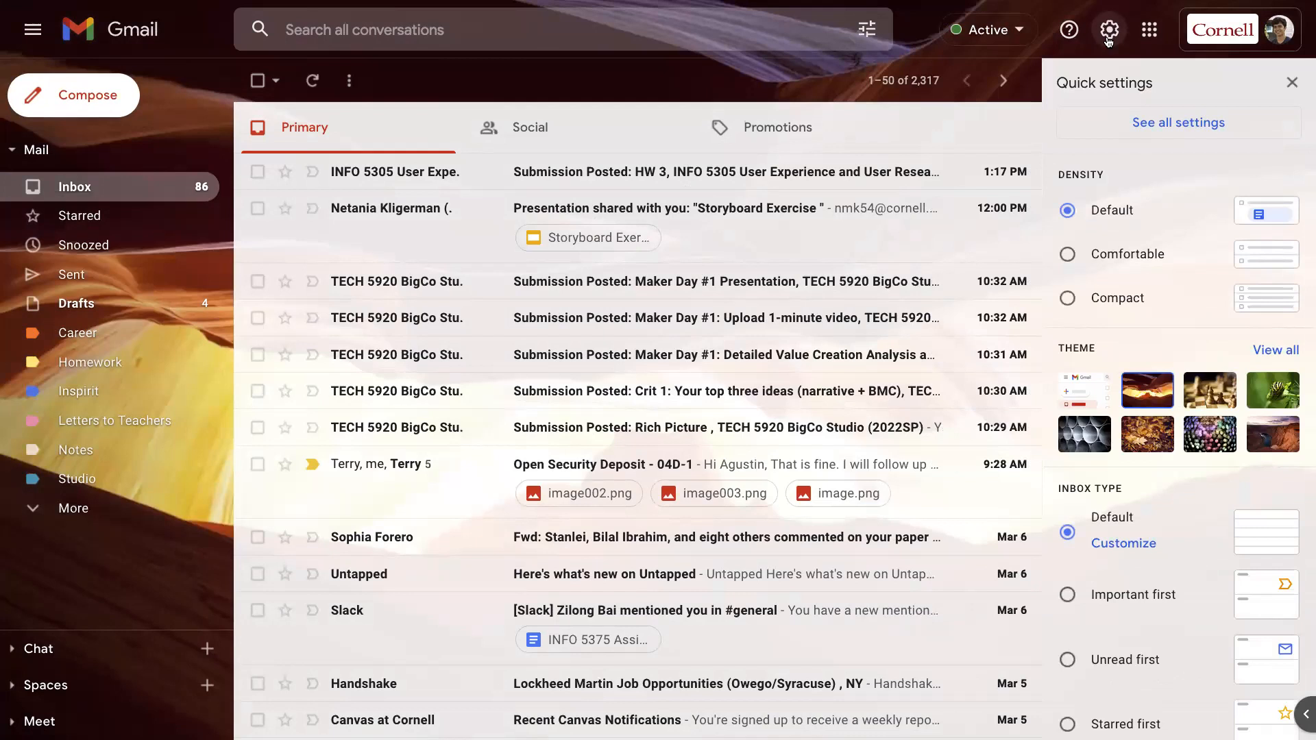
pyautogui.click(1107, 41)
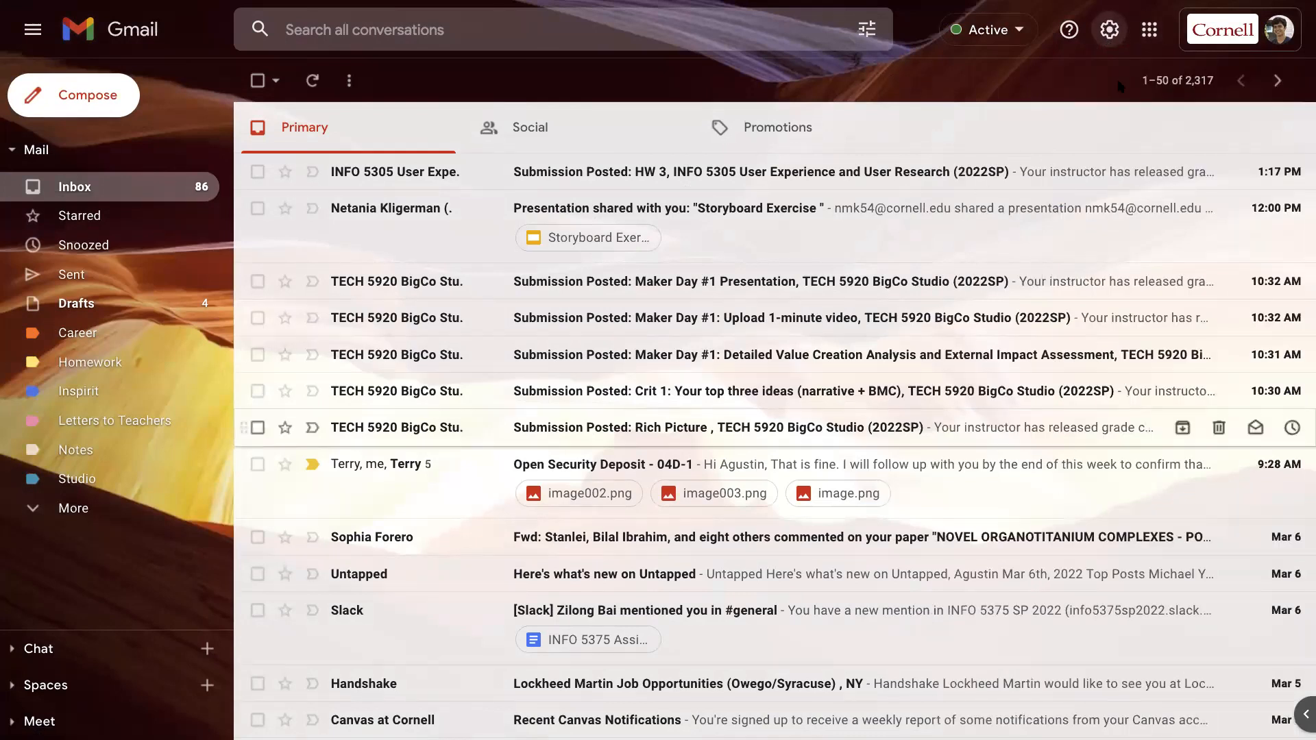
pyautogui.hotkey('ctrl', '+')
pyautogui.scroll(-2, 931, 427)
pyautogui.scroll(2, 931, 428)
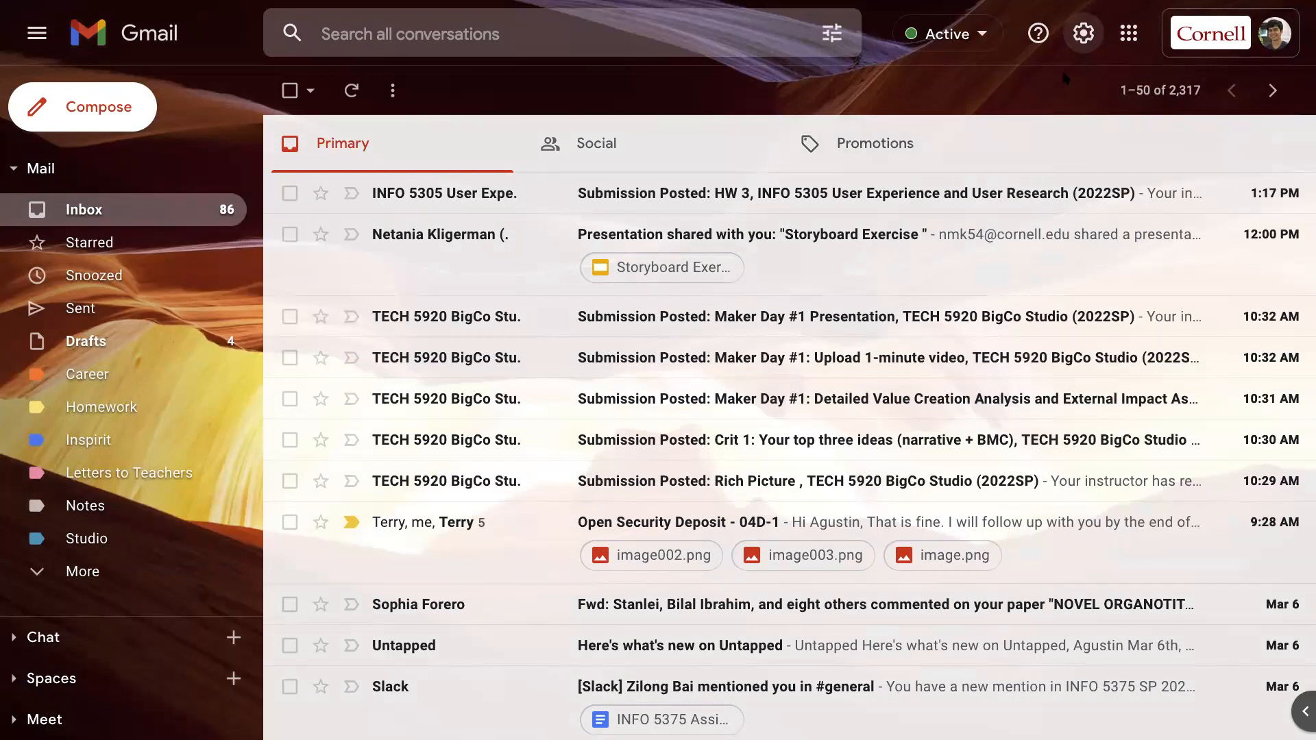
pyautogui.click(1125, 34)
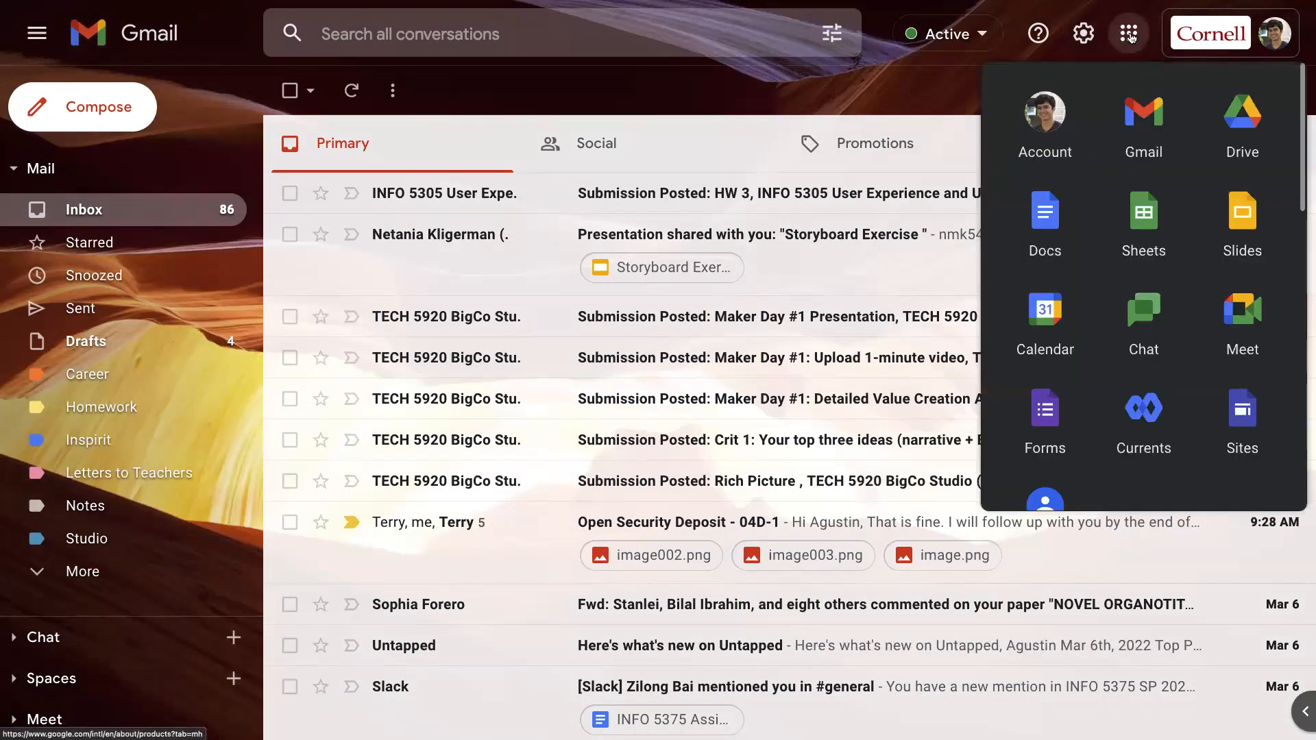
pyautogui.click(1128, 34)
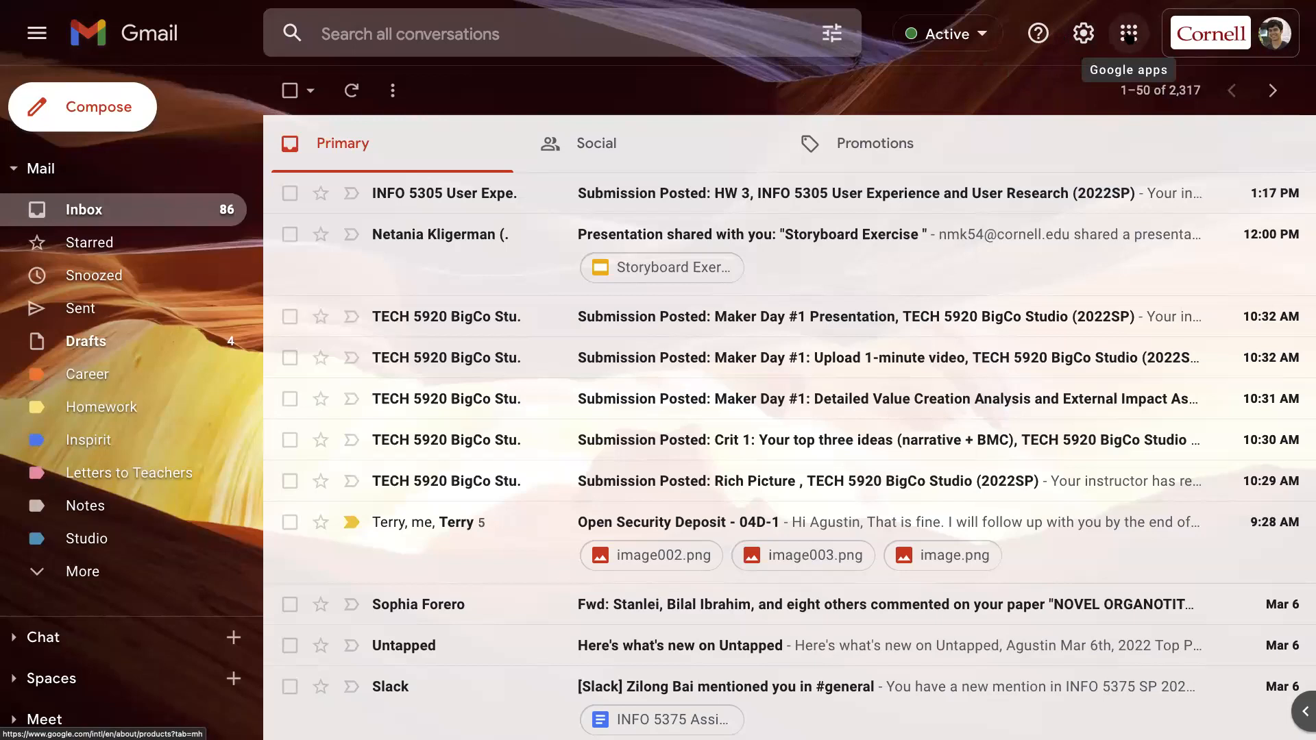
pyautogui.click(1129, 35)
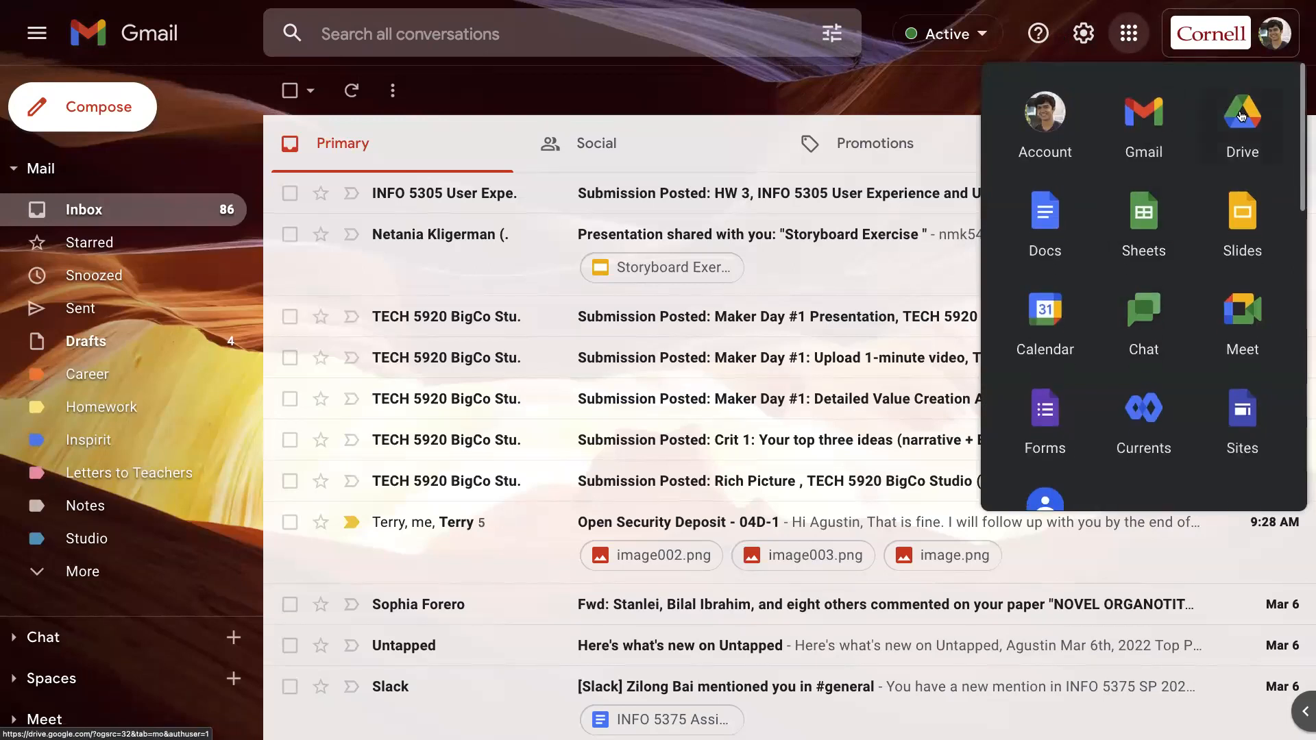
pyautogui.click(1239, 129)
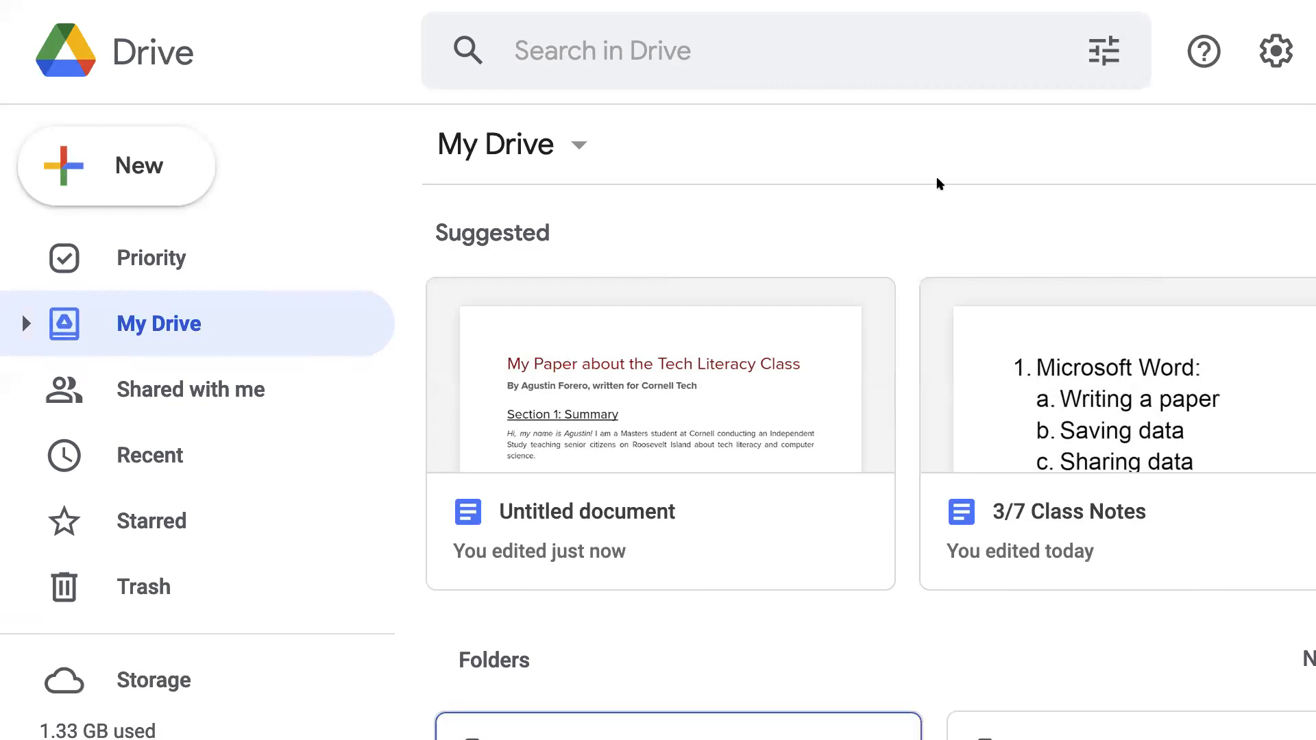
# Step: Return to the Gmail inbox and open Google Drive once more from its Google apps list
pyautogui.hotkey('ctrl', 'Tab')
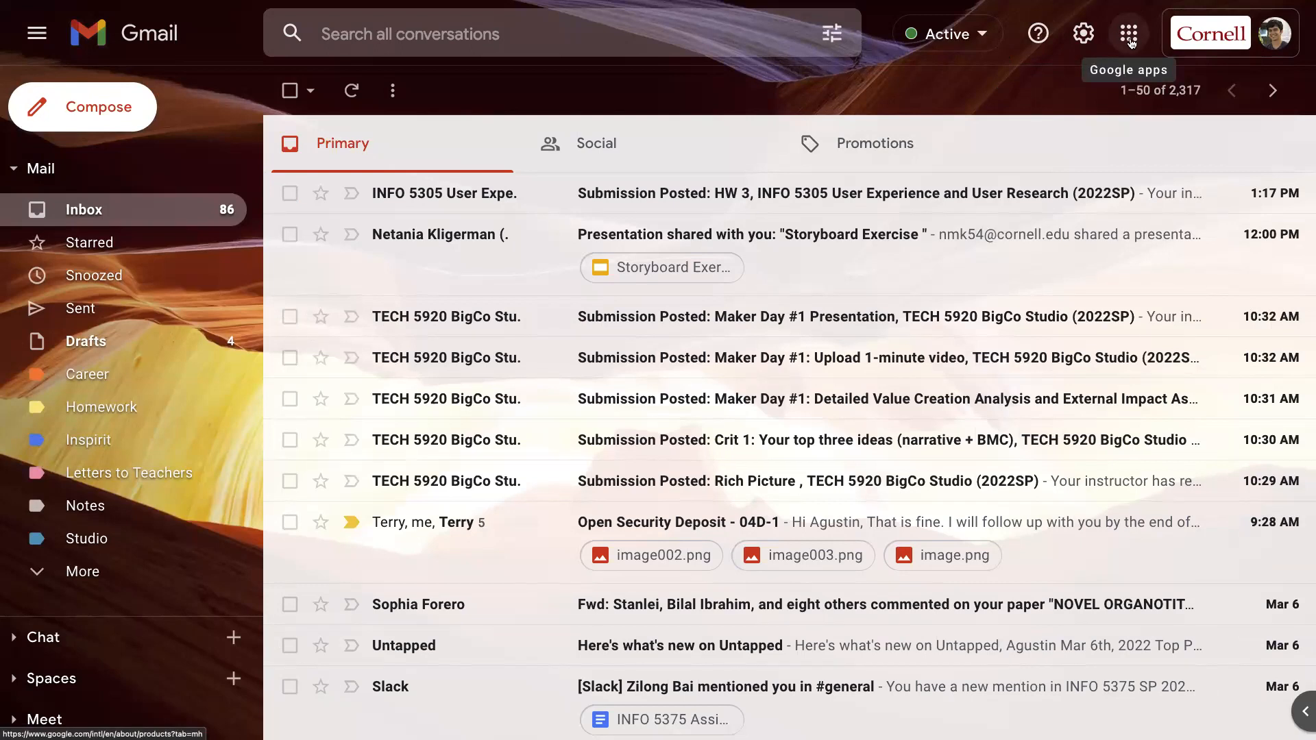
pyautogui.click(1131, 38)
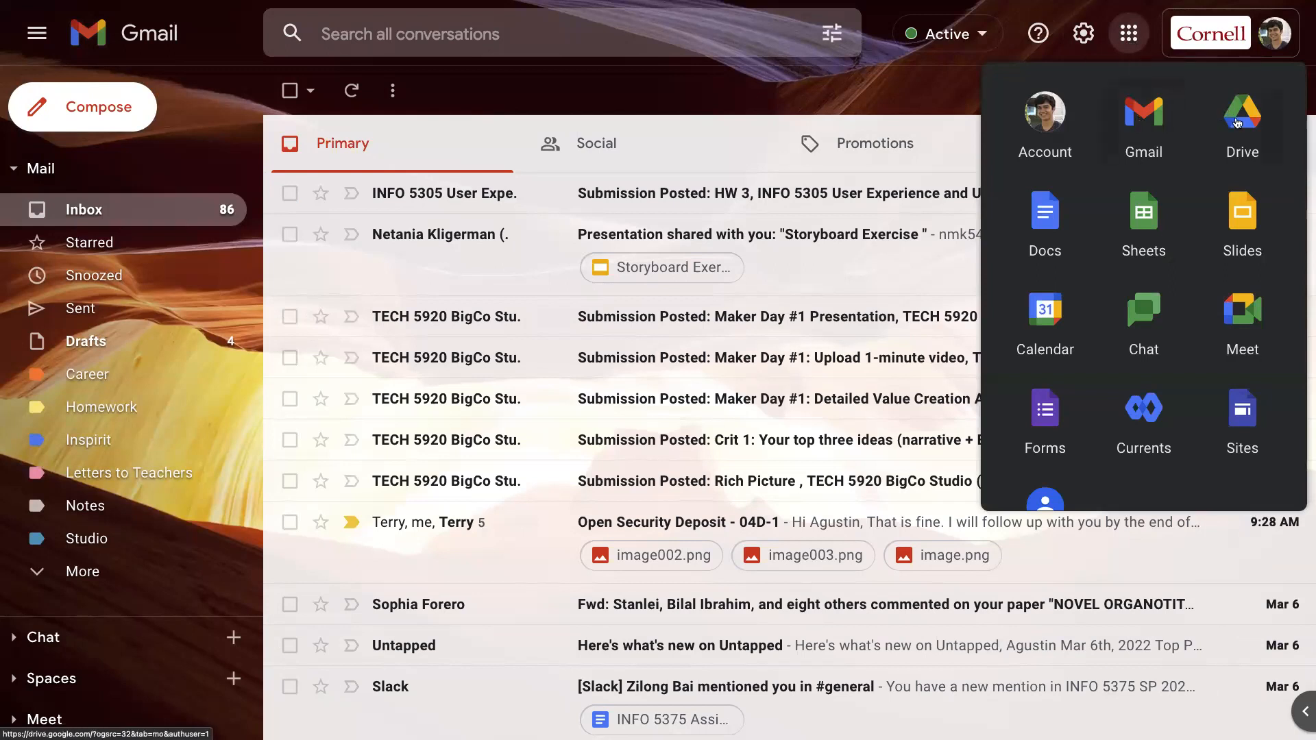
pyautogui.click(1231, 121)
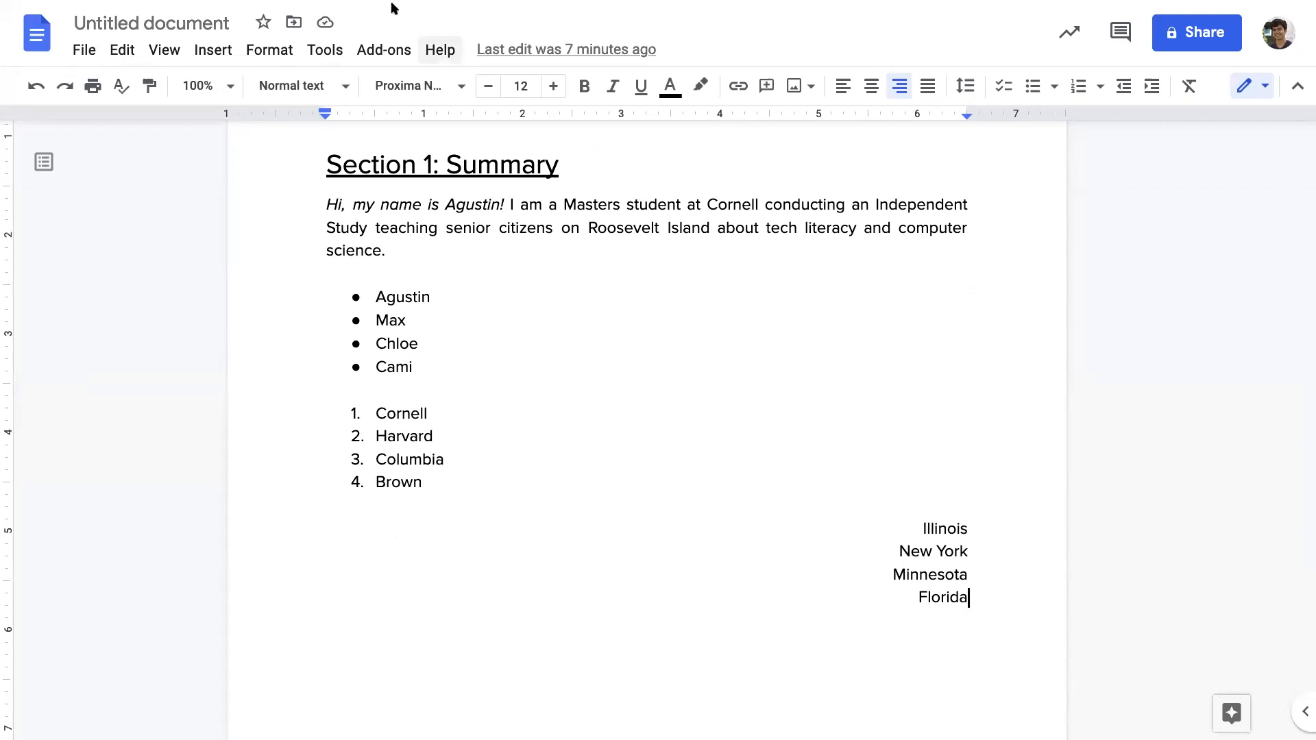
# Step: Switch to the Independent Study folder in Google Drive and select the 3/7 Class Notes document
pyautogui.moveTo(391, 6)
pyautogui.click(375, 59)
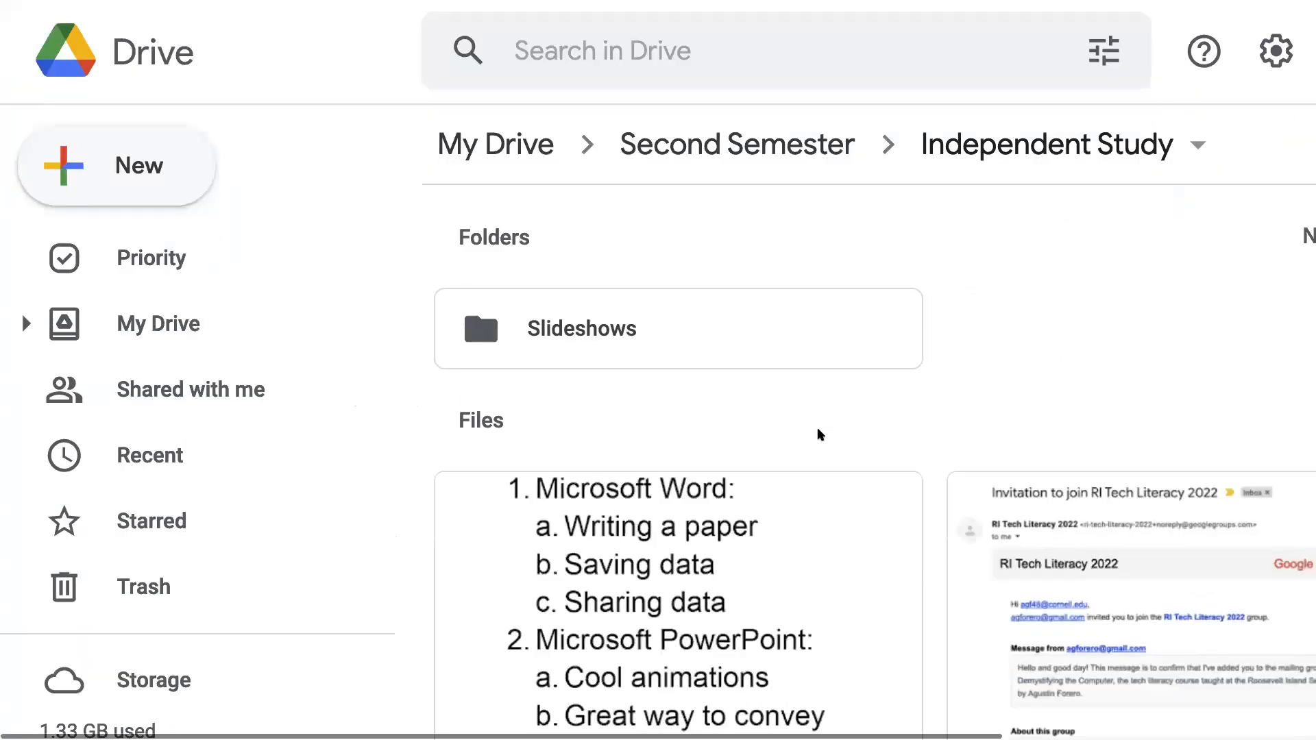
pyautogui.scroll(-10, 959, 333)
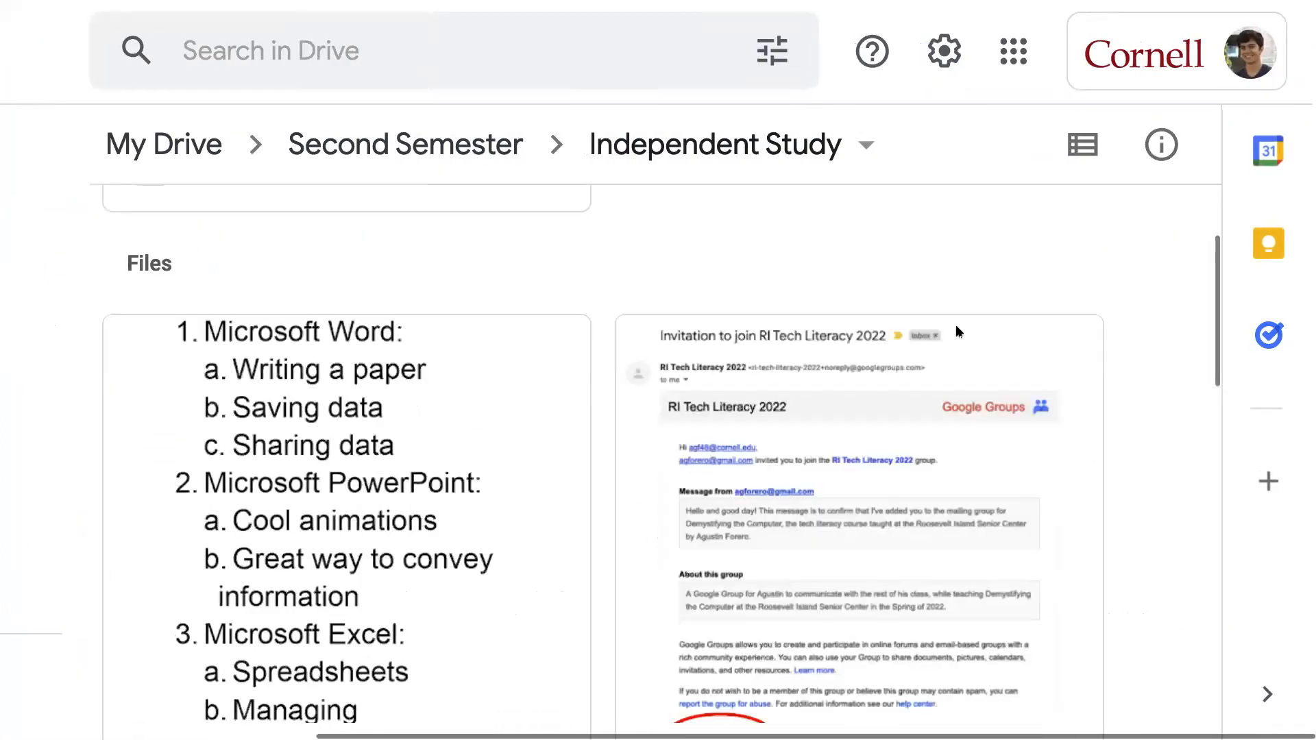
pyautogui.scroll(10, 1052, 348)
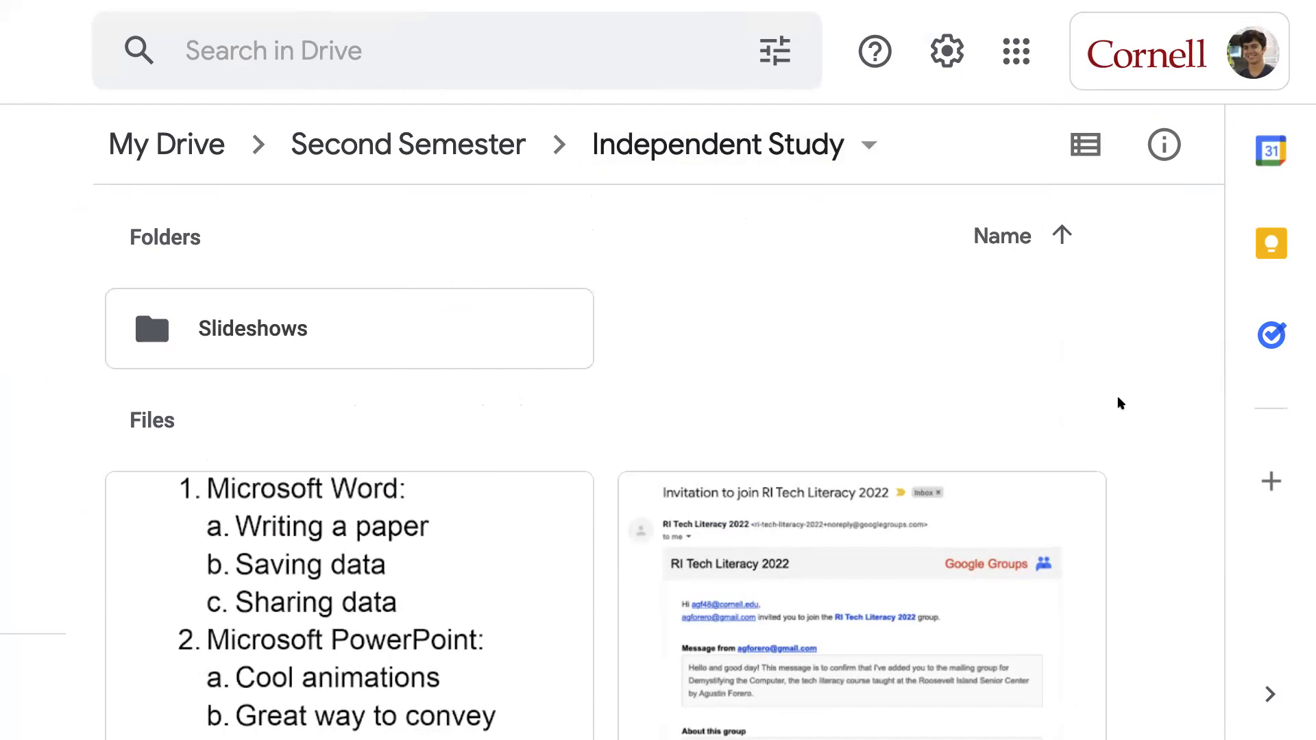
pyautogui.scroll(-3, 1117, 402)
pyautogui.click(540, 478)
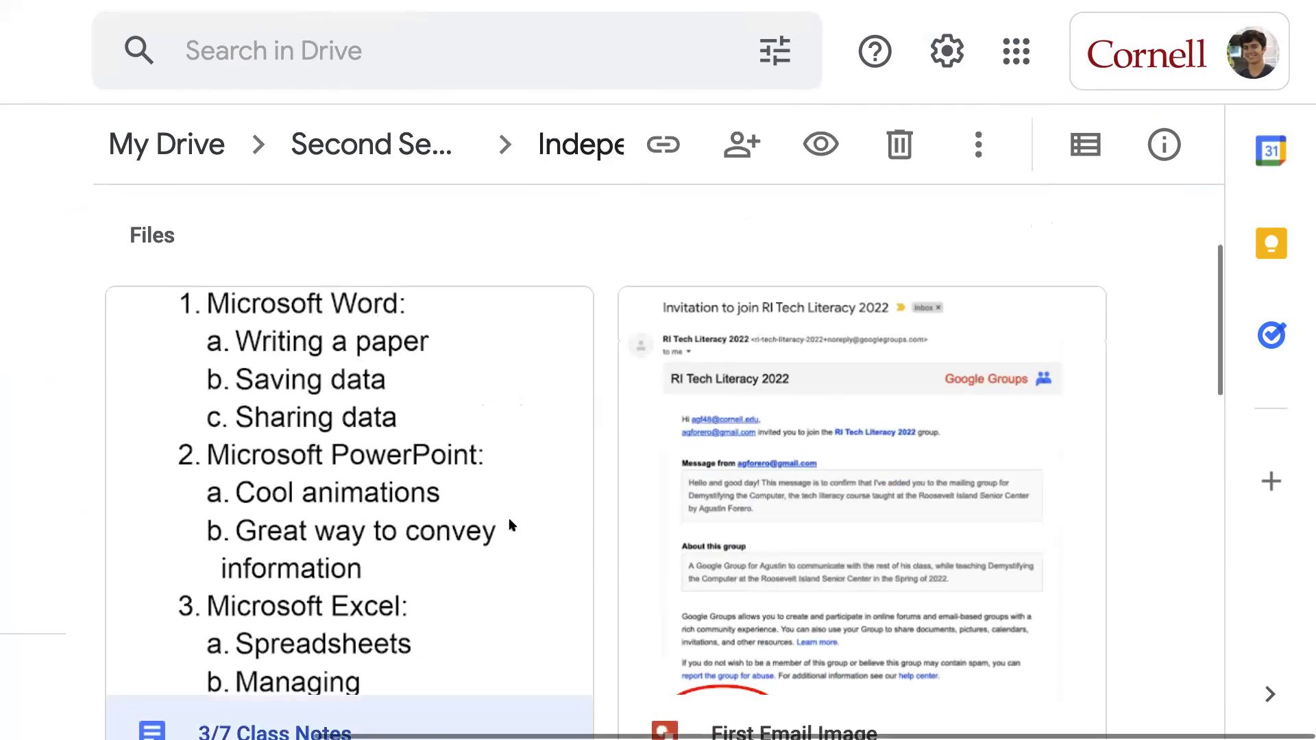
# Step: Look through the files in the Independent Study folder and select the untitled document
pyautogui.scroll(-2, 804, 473)
pyautogui.click(804, 473)
pyautogui.scroll(-10, 804, 473)
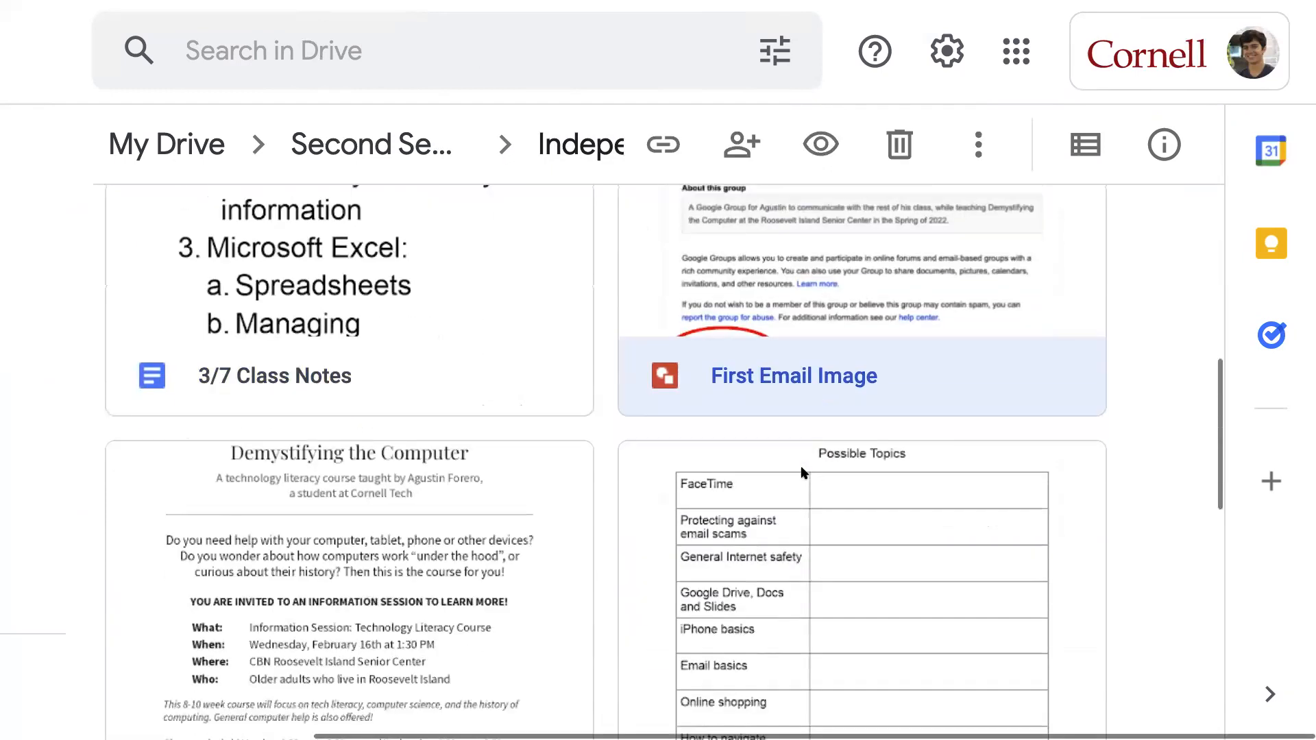
pyautogui.click(468, 503)
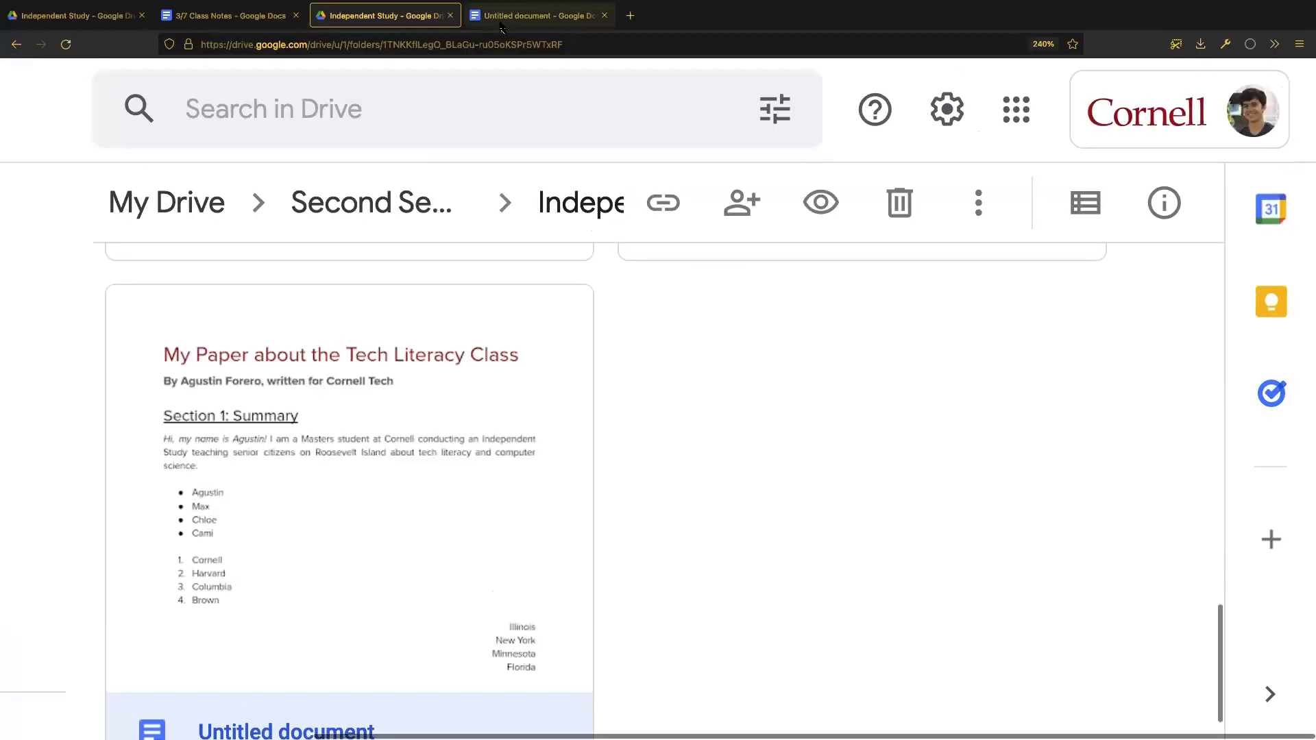
# Step: Switch to the open untitled document and replace "Summary" with "Synopsis" in the Section 1 heading
pyautogui.click(514, 15)
pyautogui.scroll(1, 528, 204)
pyautogui.click(498, 251)
pyautogui.doubleClick(498, 251)
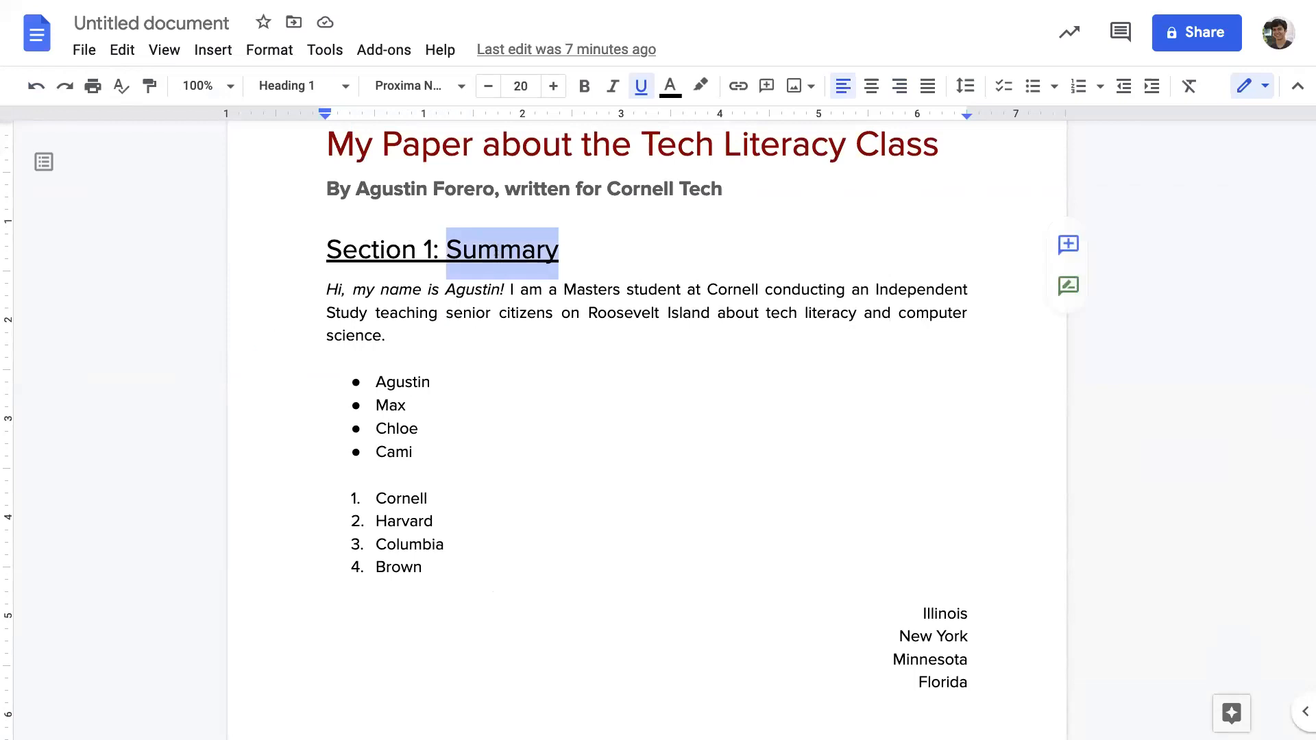
pyautogui.write('Synopsis')
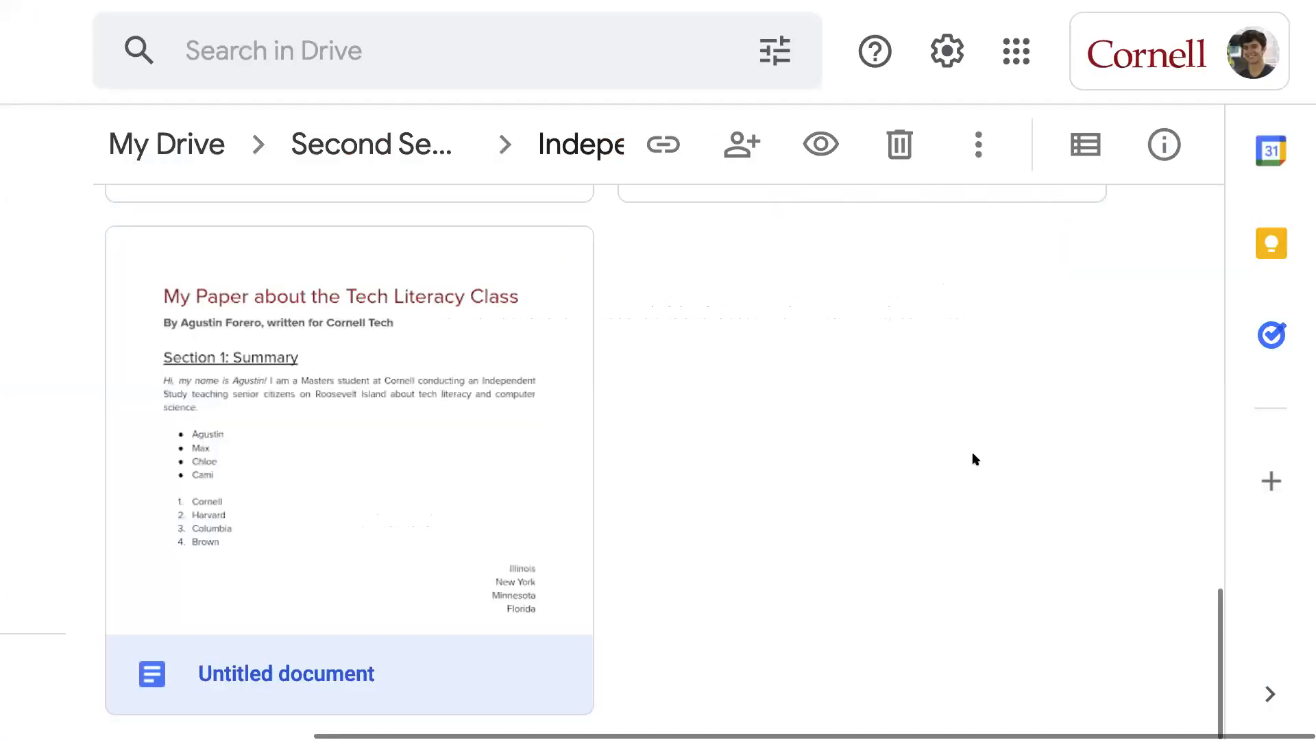
# Step: Return to the Independent Study folder in Drive, preview the untitled document and close the preview
pyautogui.click(975, 459)
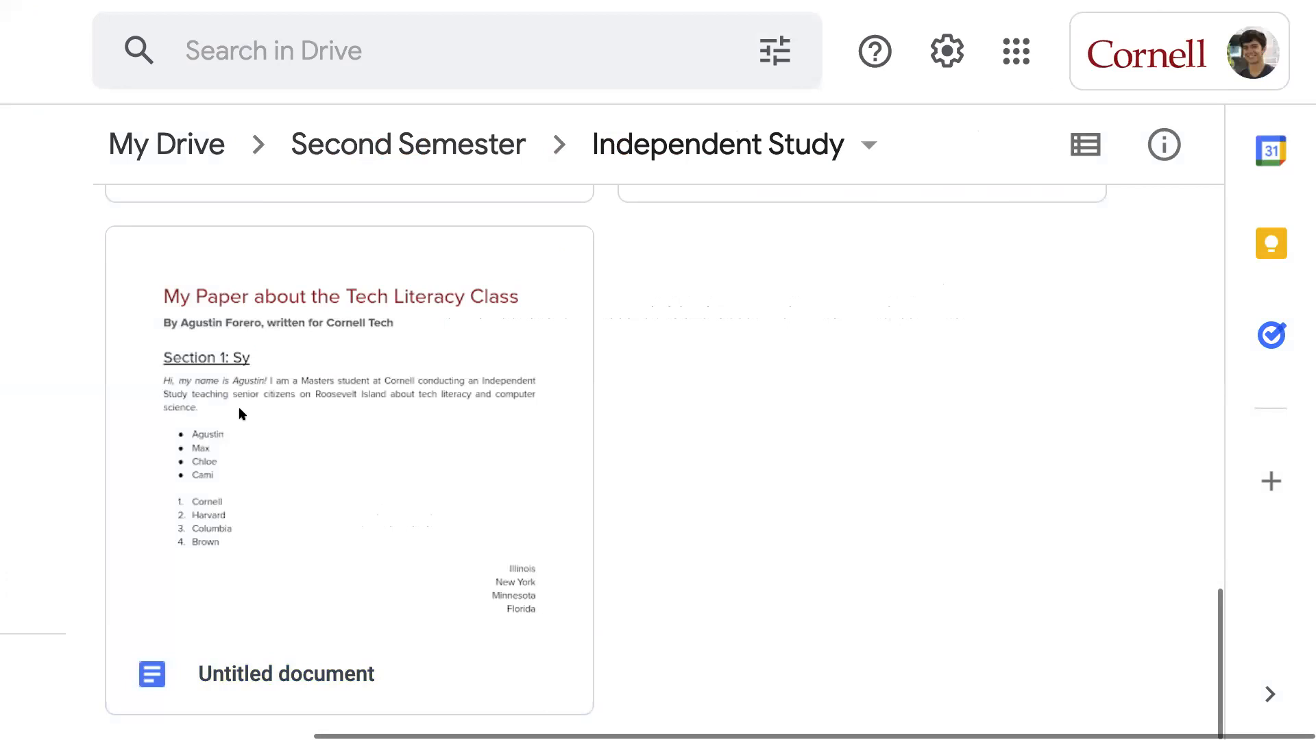
pyautogui.click(319, 379)
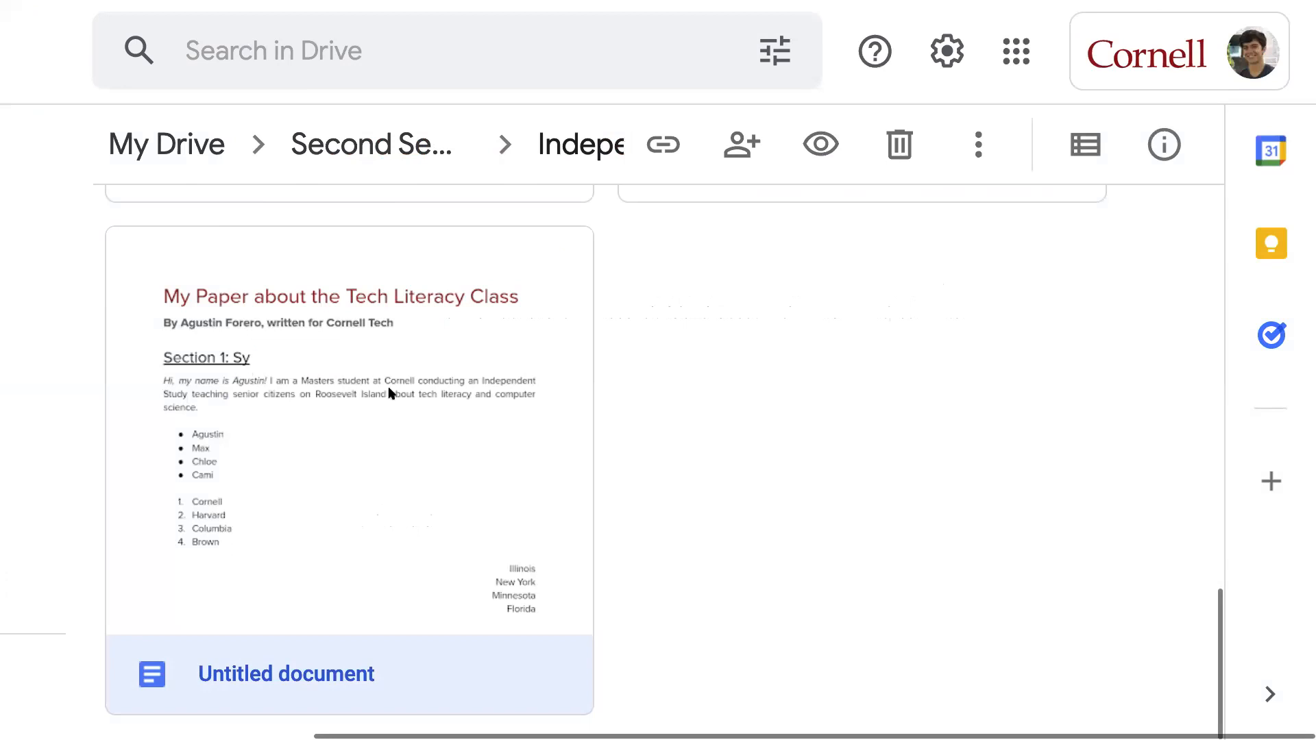
pyautogui.rightClick(445, 397)
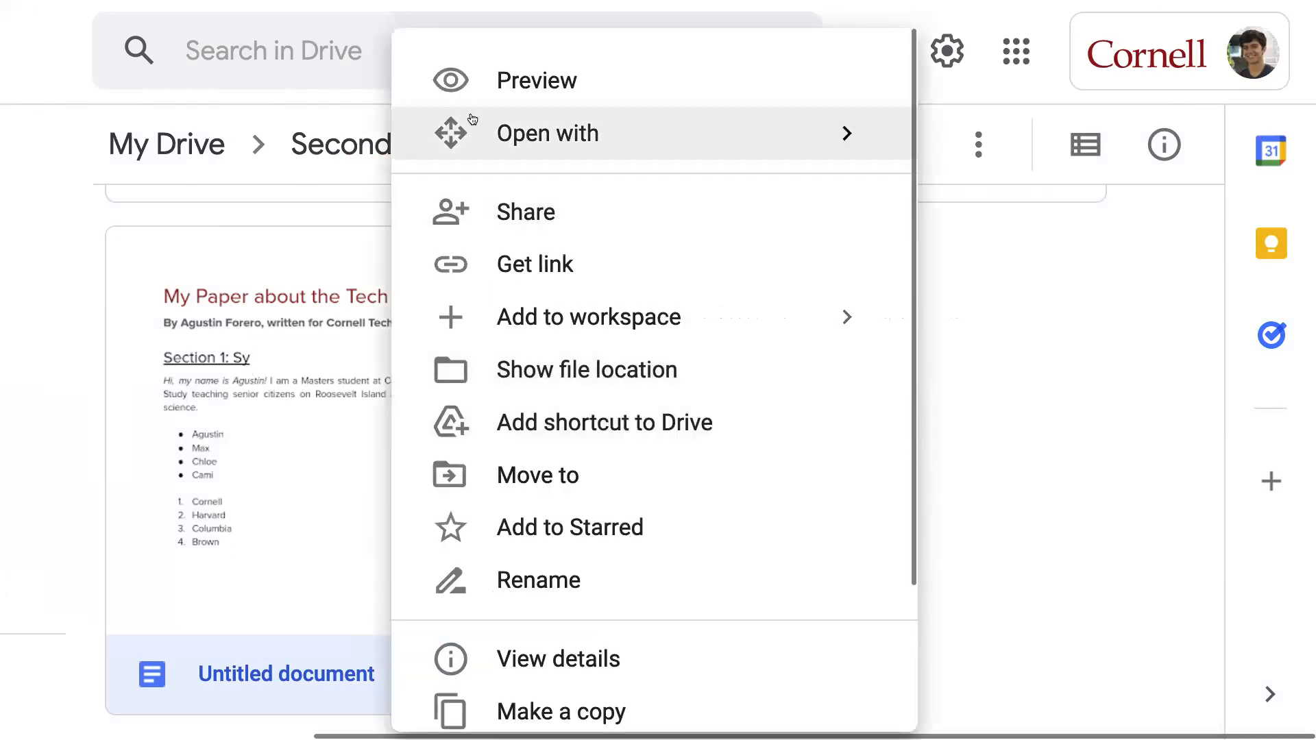
pyautogui.click(471, 77)
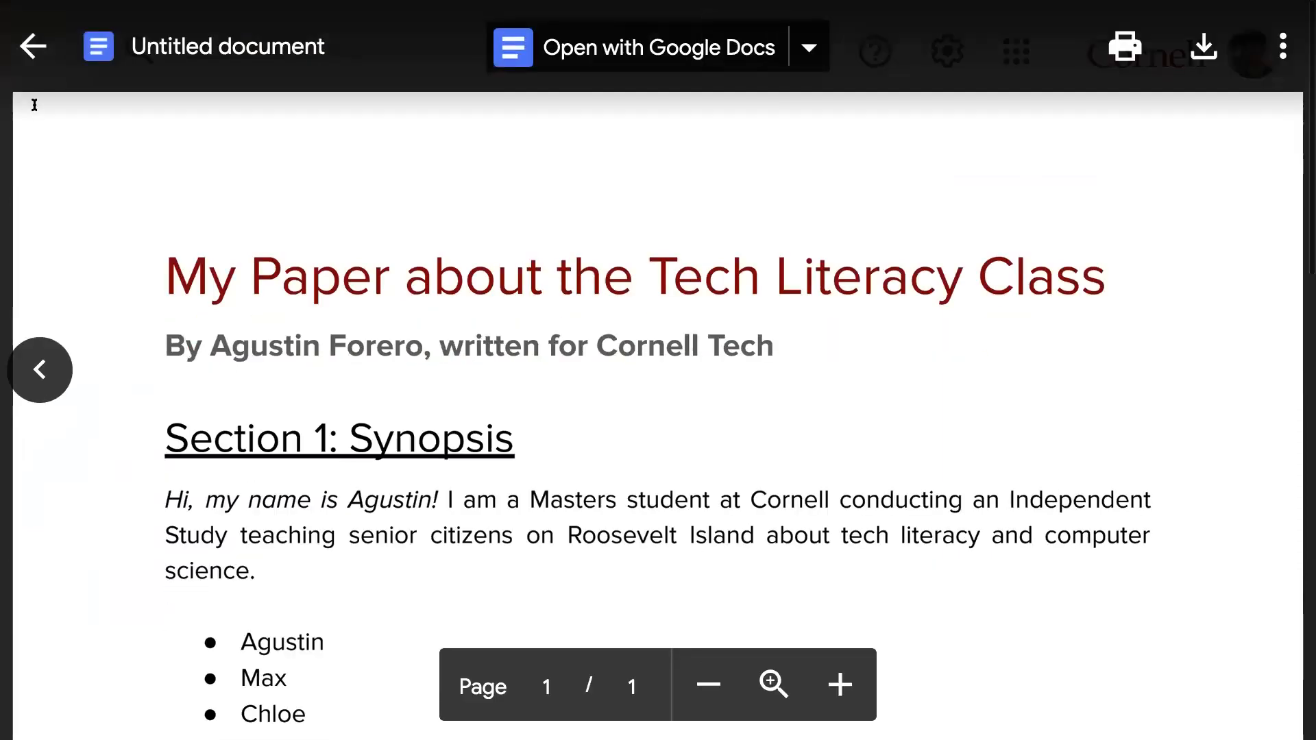
pyautogui.click(33, 46)
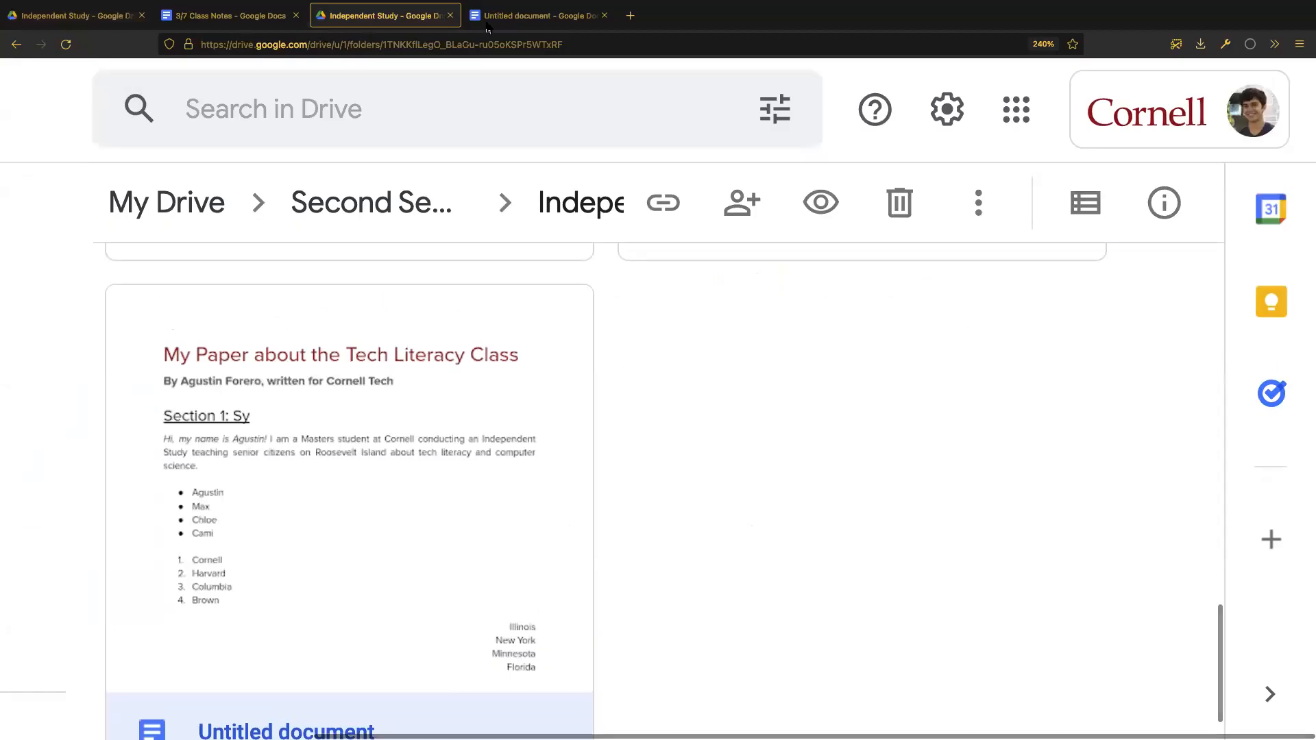
# Step: Switch back to the open untitled document and rename it "My Paper about the Tech Literacy Class"
pyautogui.click(486, 21)
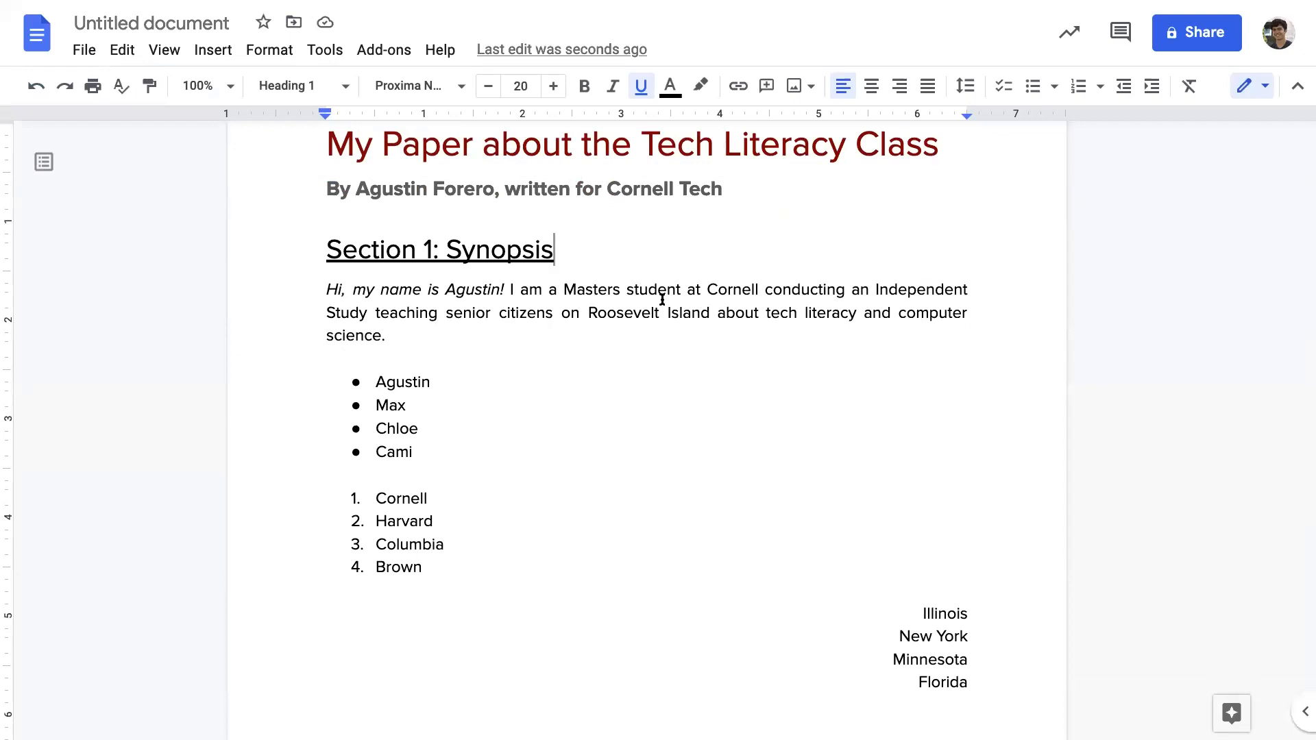
pyautogui.scroll(2, 343, 384)
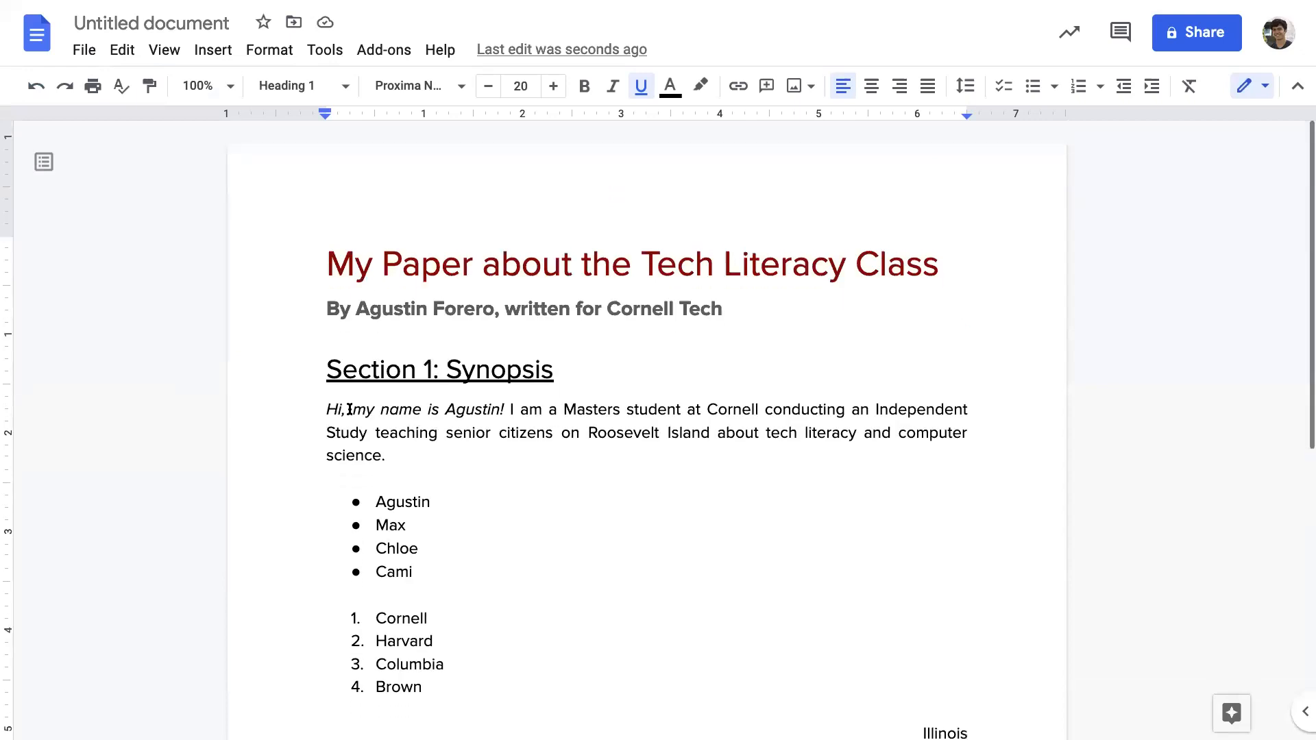
pyautogui.scroll(-2, 340, 374)
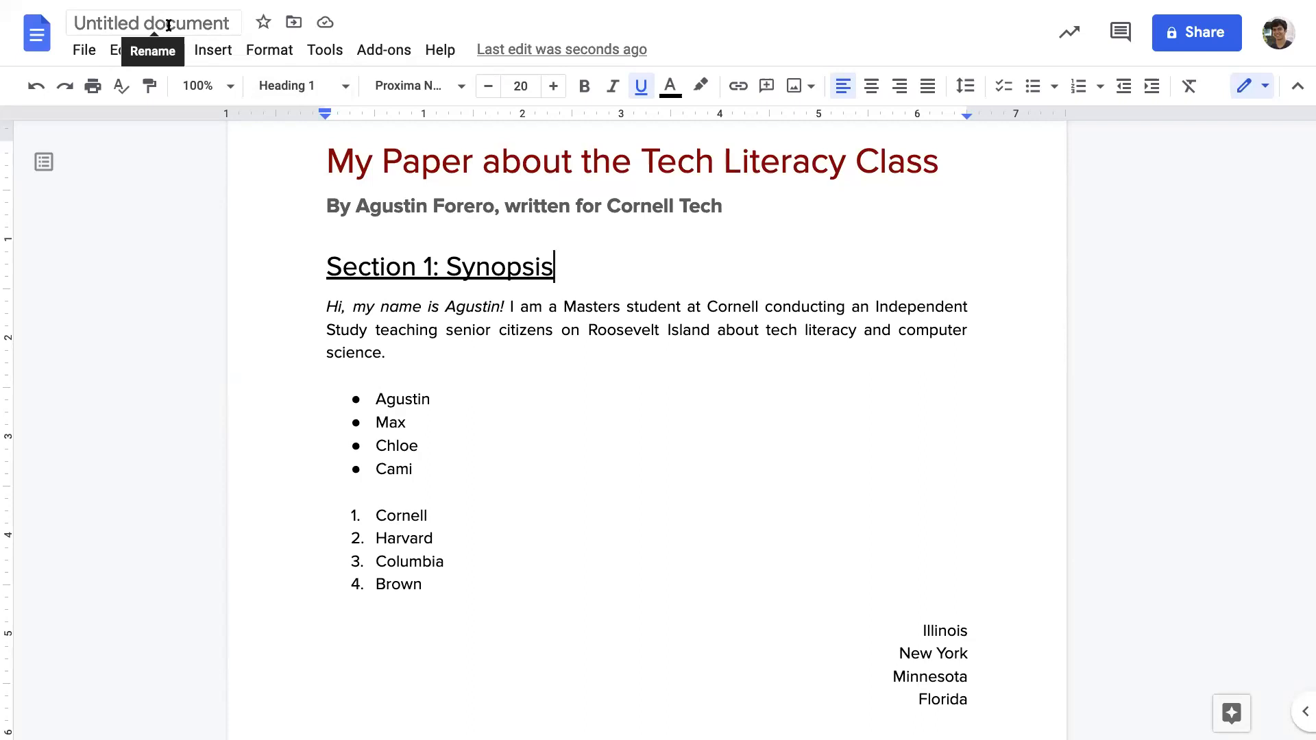
pyautogui.click(131, 24)
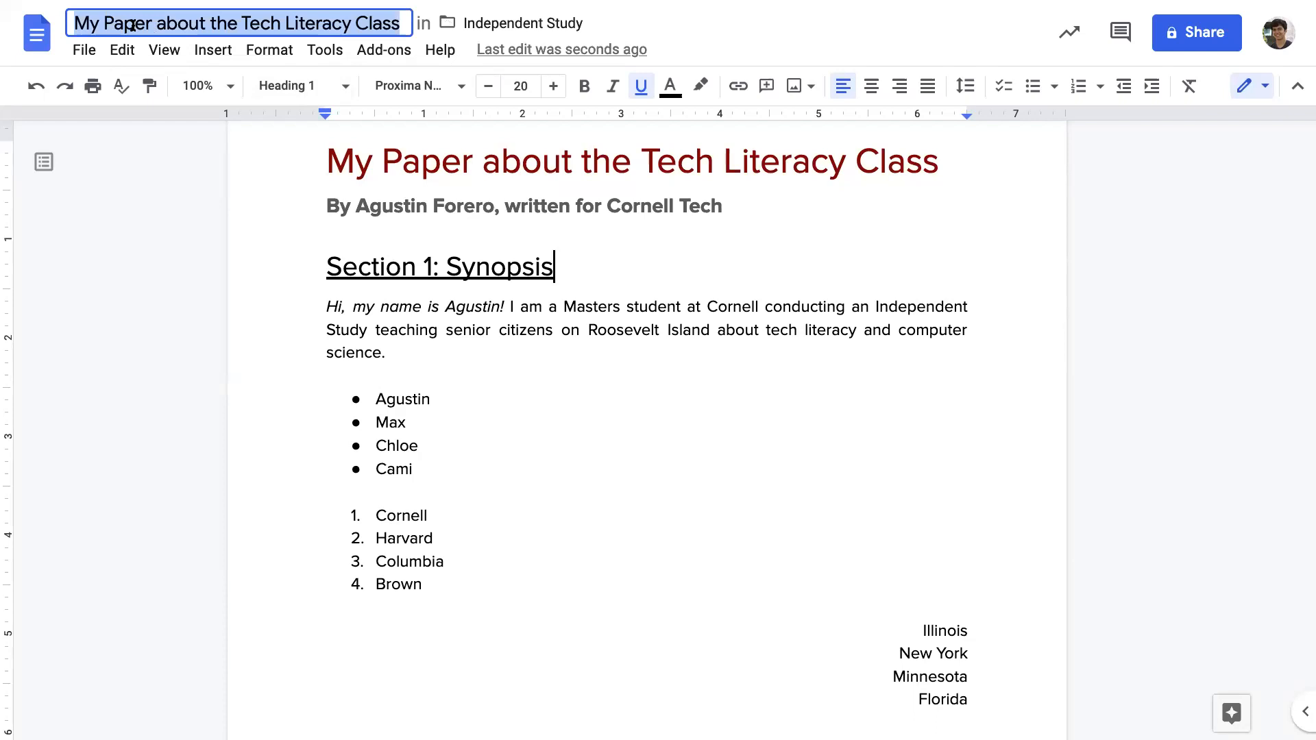
pyautogui.click(408, 135)
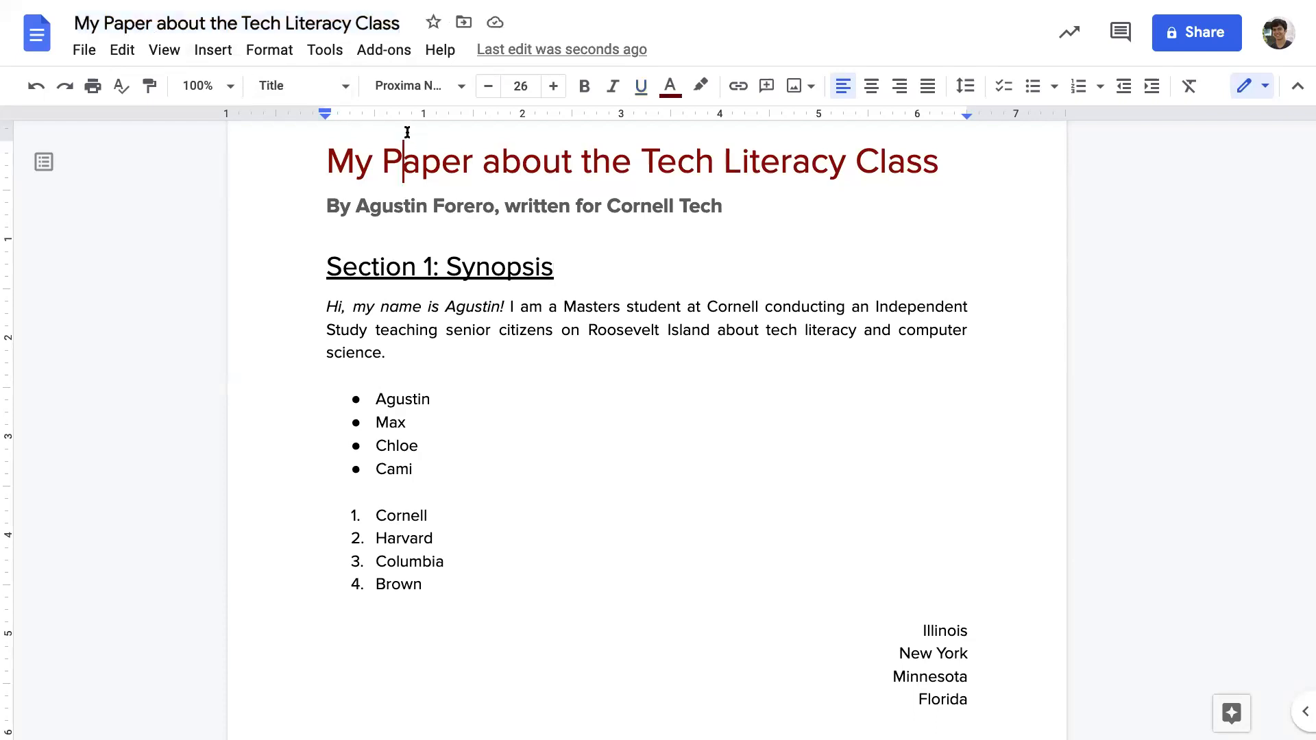
pyautogui.click(286, 92)
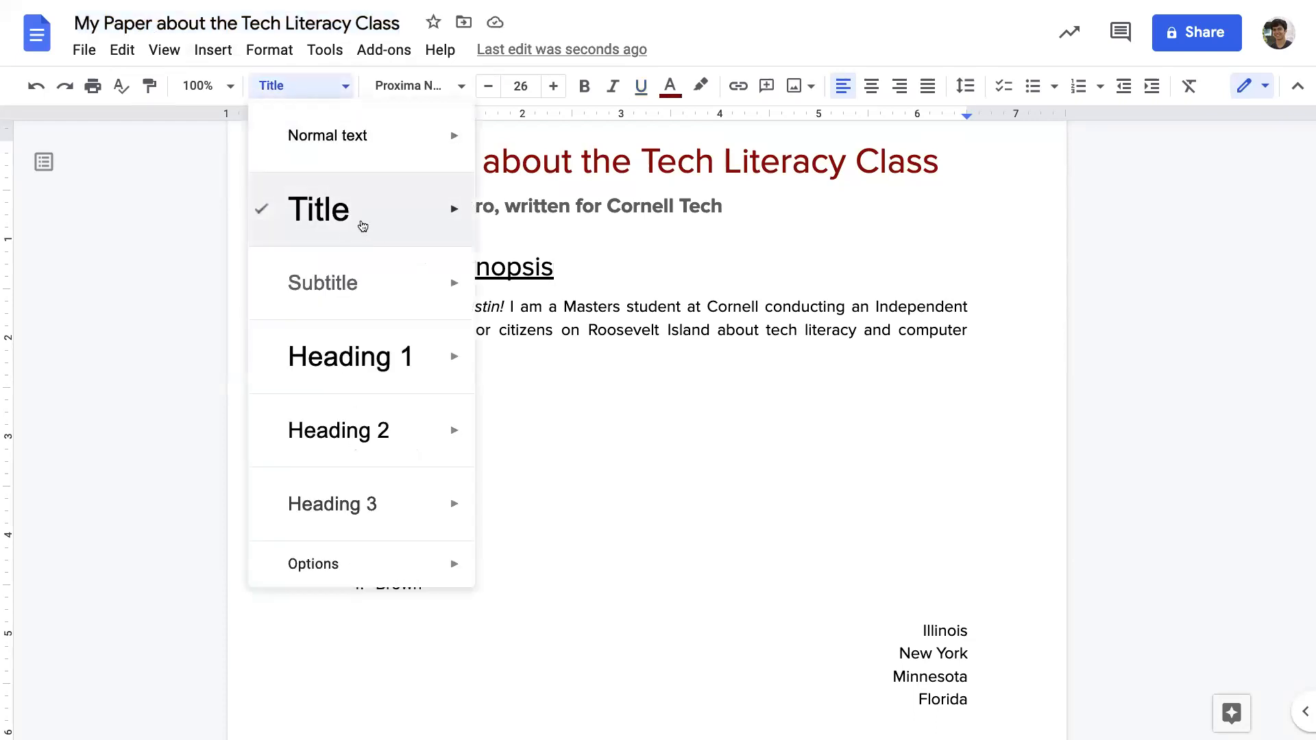
pyautogui.click(665, 153)
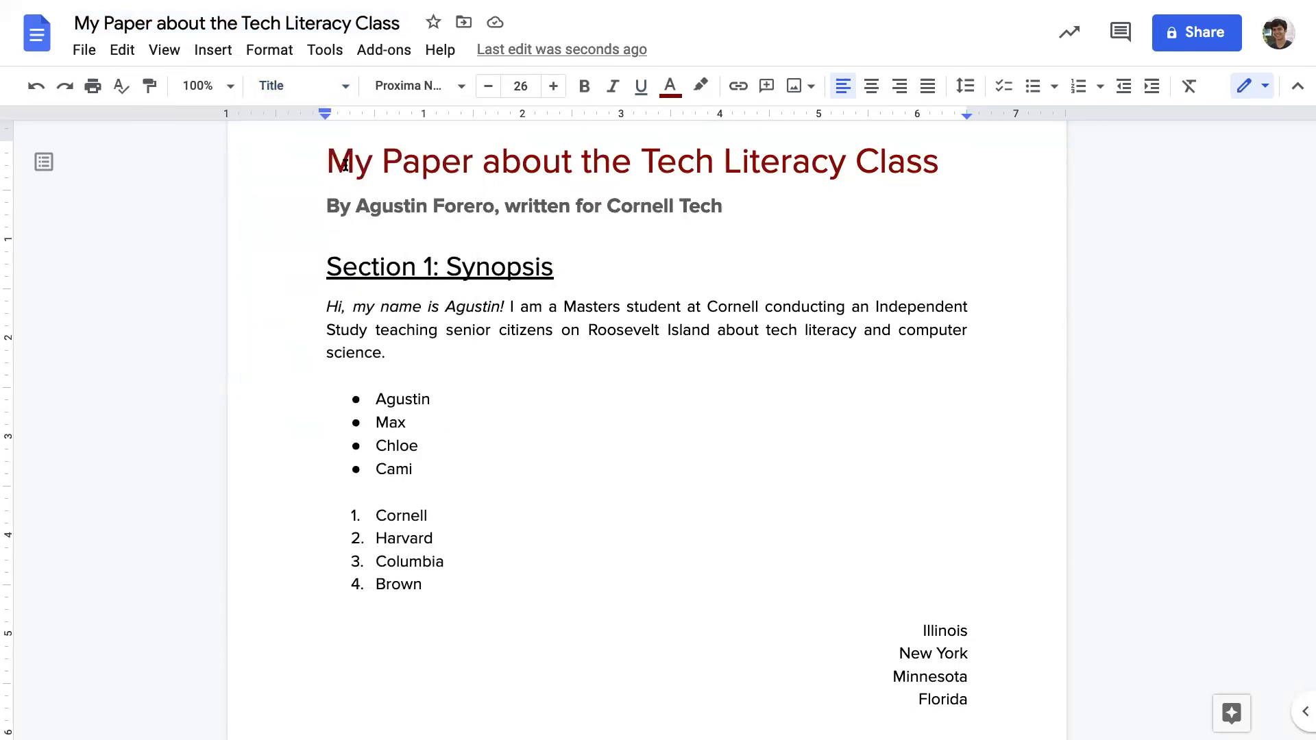
pyautogui.moveTo(336, 164); pyautogui.dragTo(940, 168)
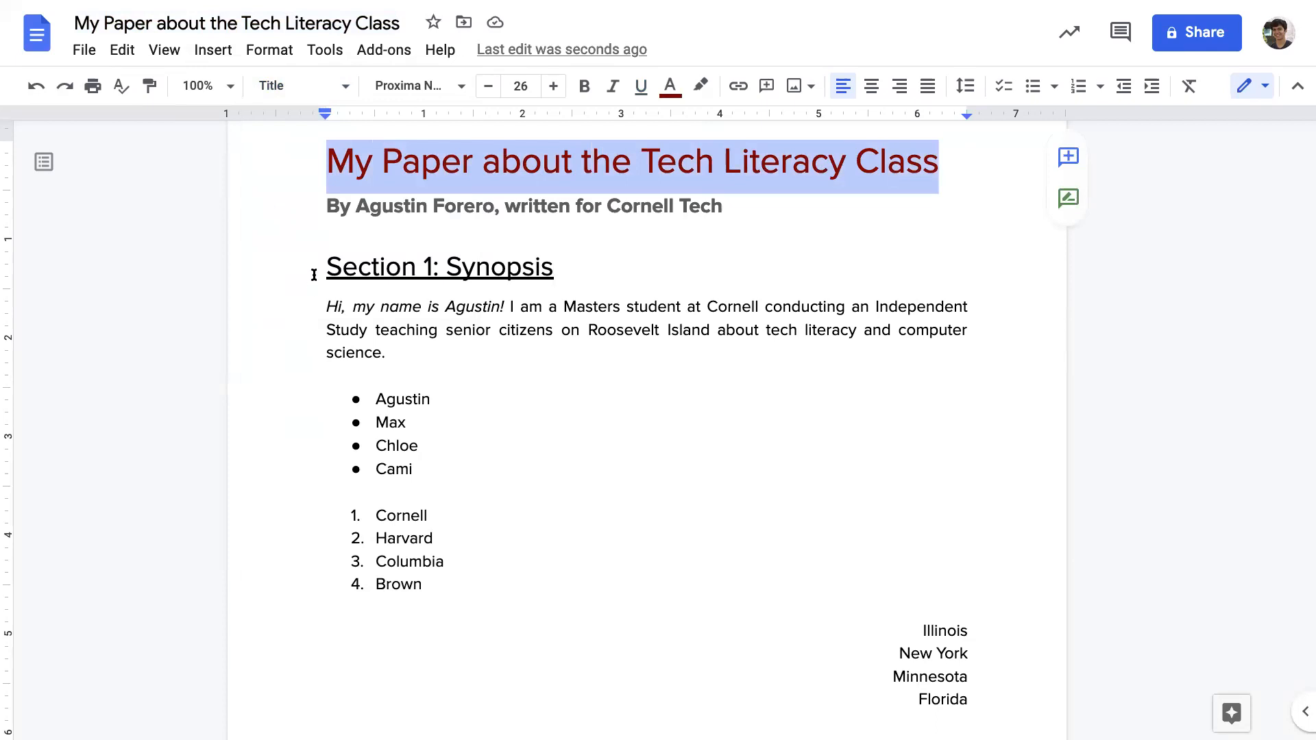
pyautogui.click(374, 159)
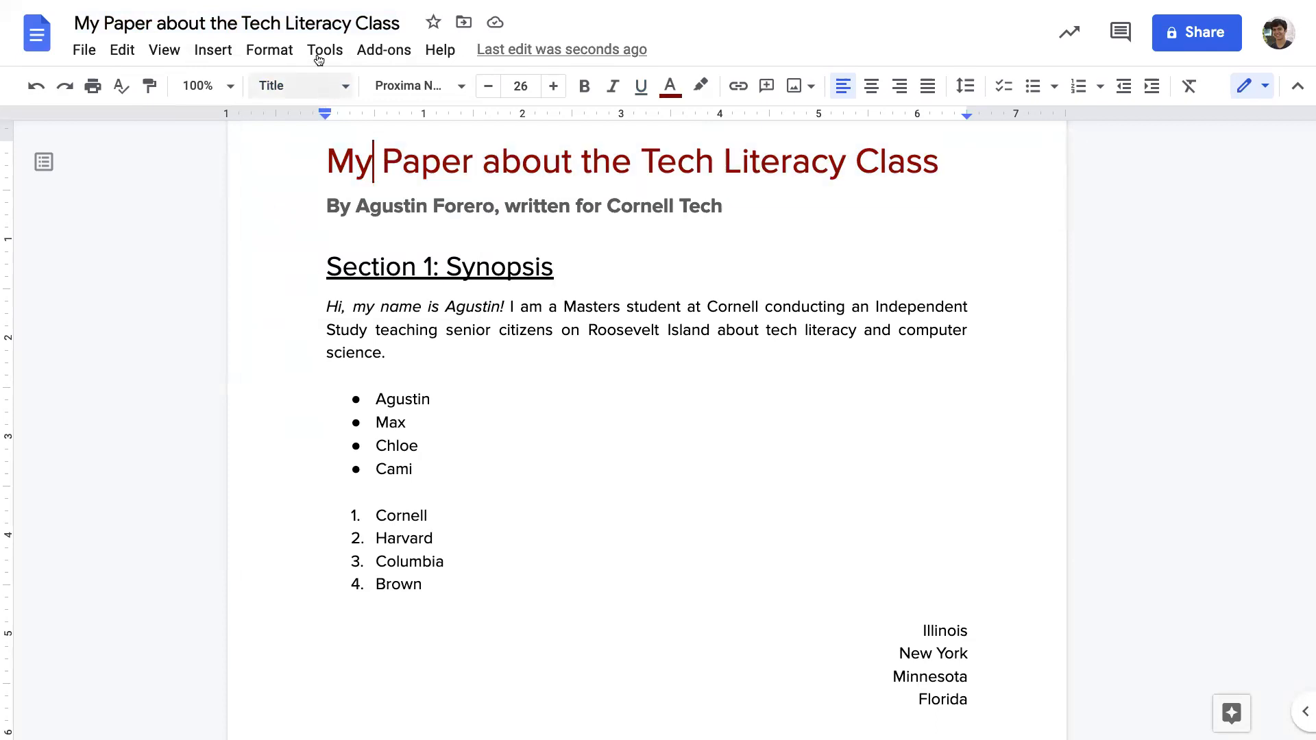
# Step: Rename the document with the author's surname followed by "Paper 2022"
pyautogui.click(261, 23)
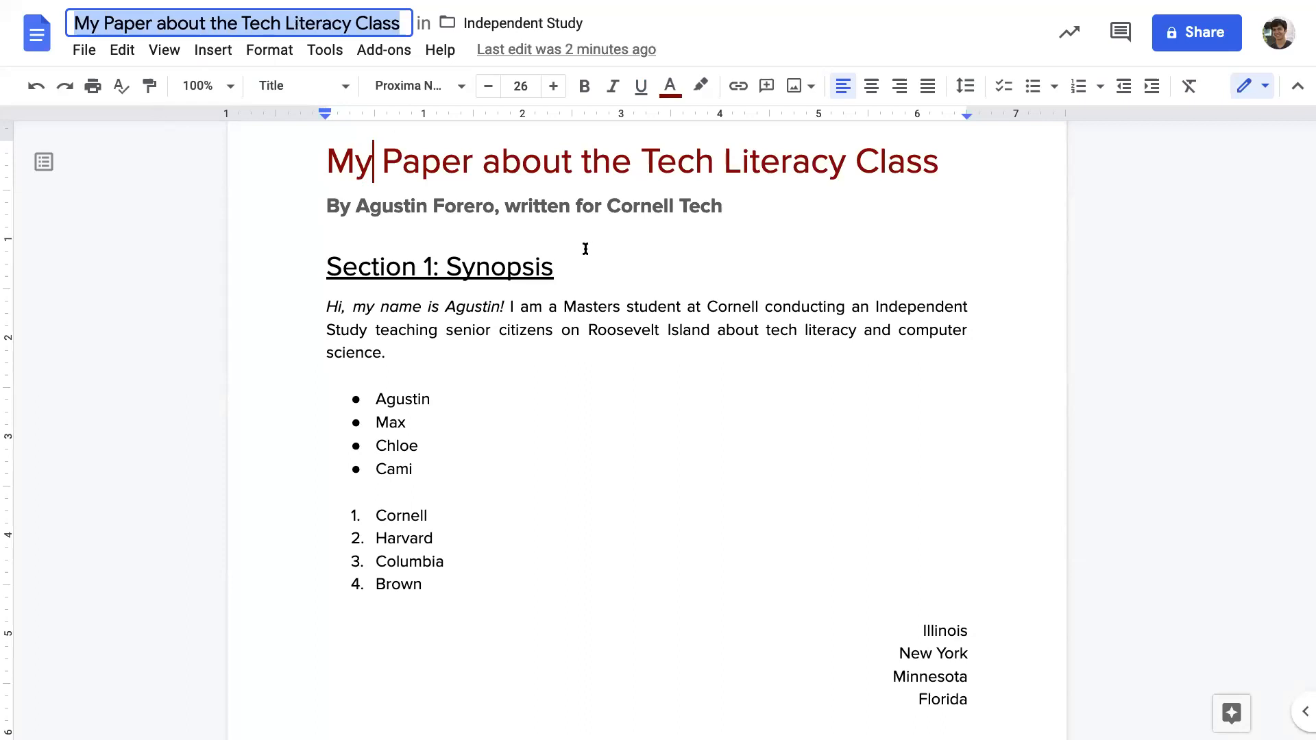
pyautogui.write('Forero Paper 2022')
pyautogui.click(846, 269)
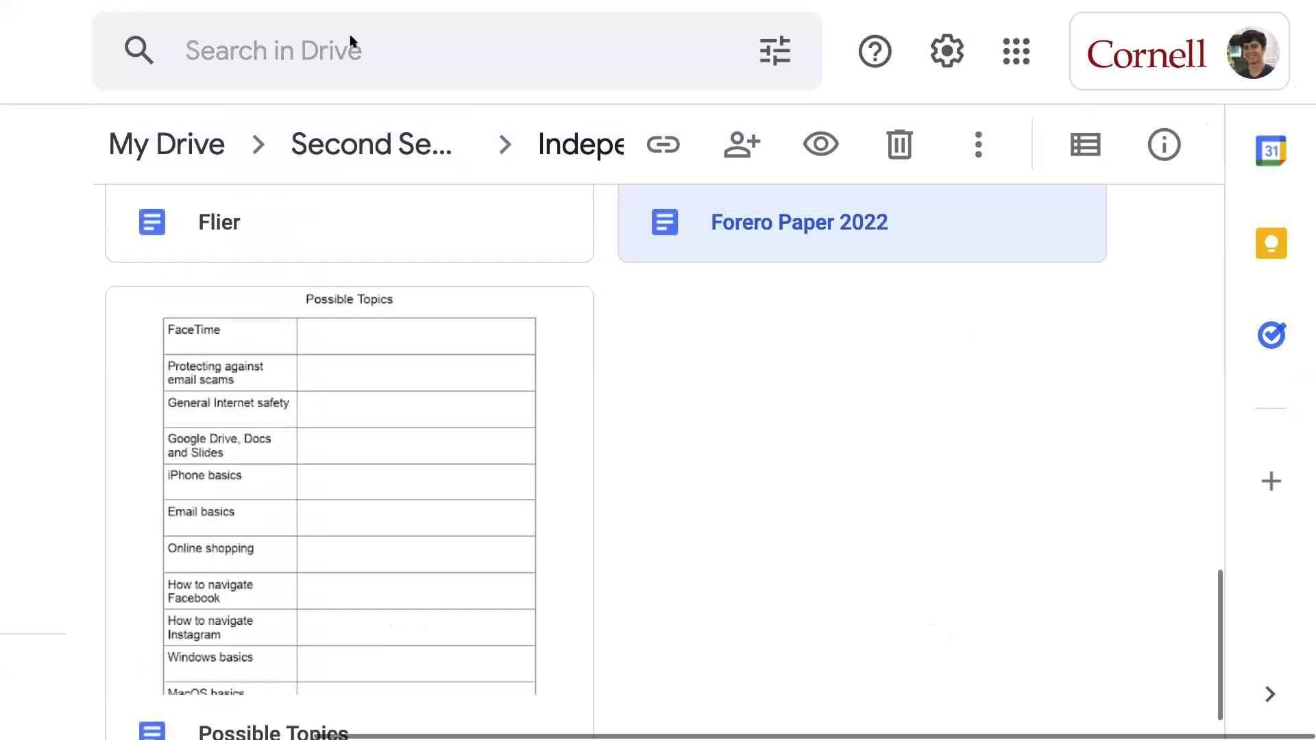
# Step: Locate the renamed paper among the files of the Independent Study folder in Drive and select it
pyautogui.scroll(10, 814, 412)
pyautogui.scroll(-5, 814, 412)
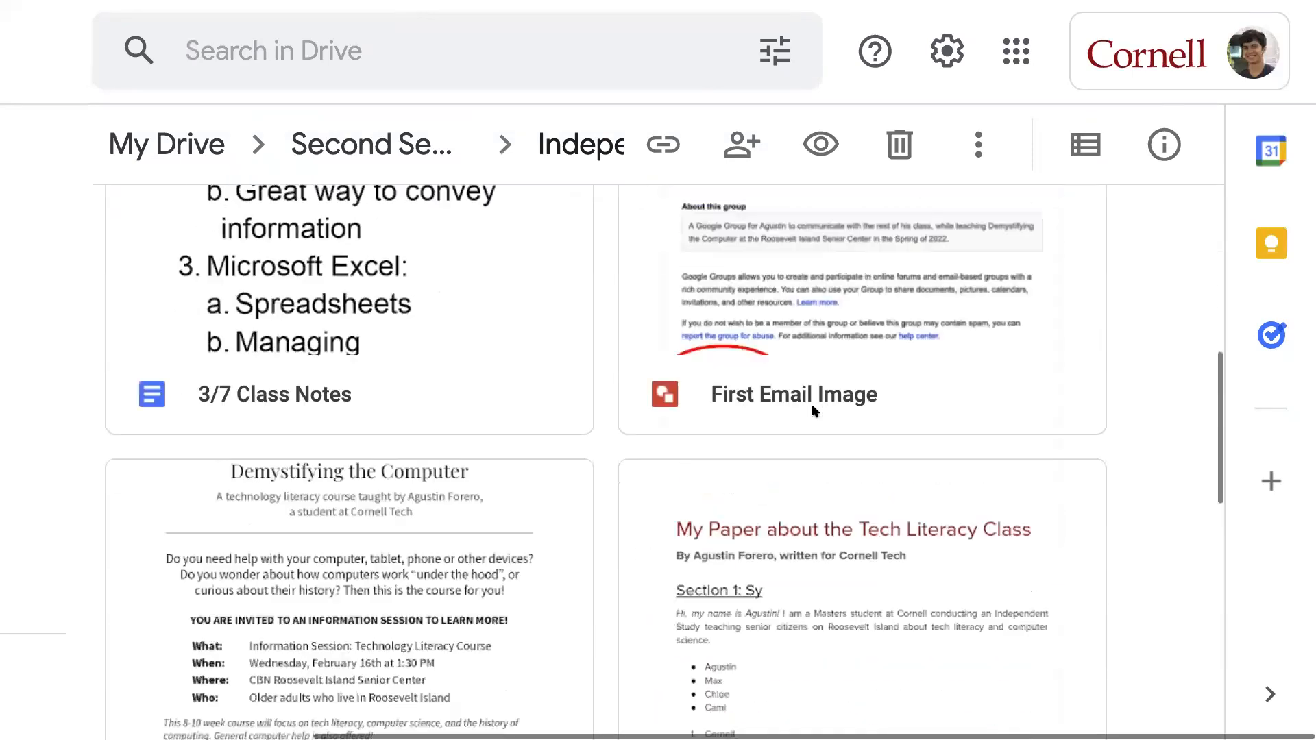
pyautogui.scroll(-4, 814, 411)
pyautogui.click(1171, 549)
pyautogui.click(883, 495)
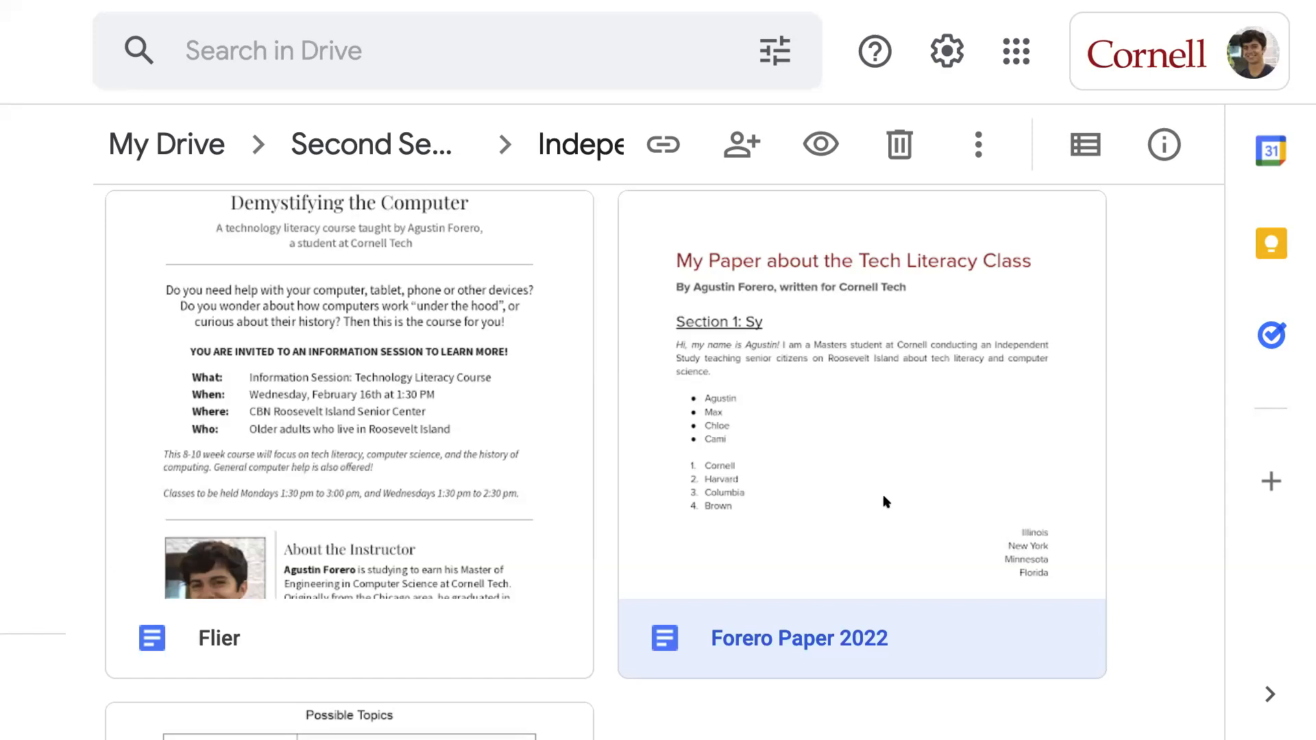
pyautogui.scroll(10, 884, 503)
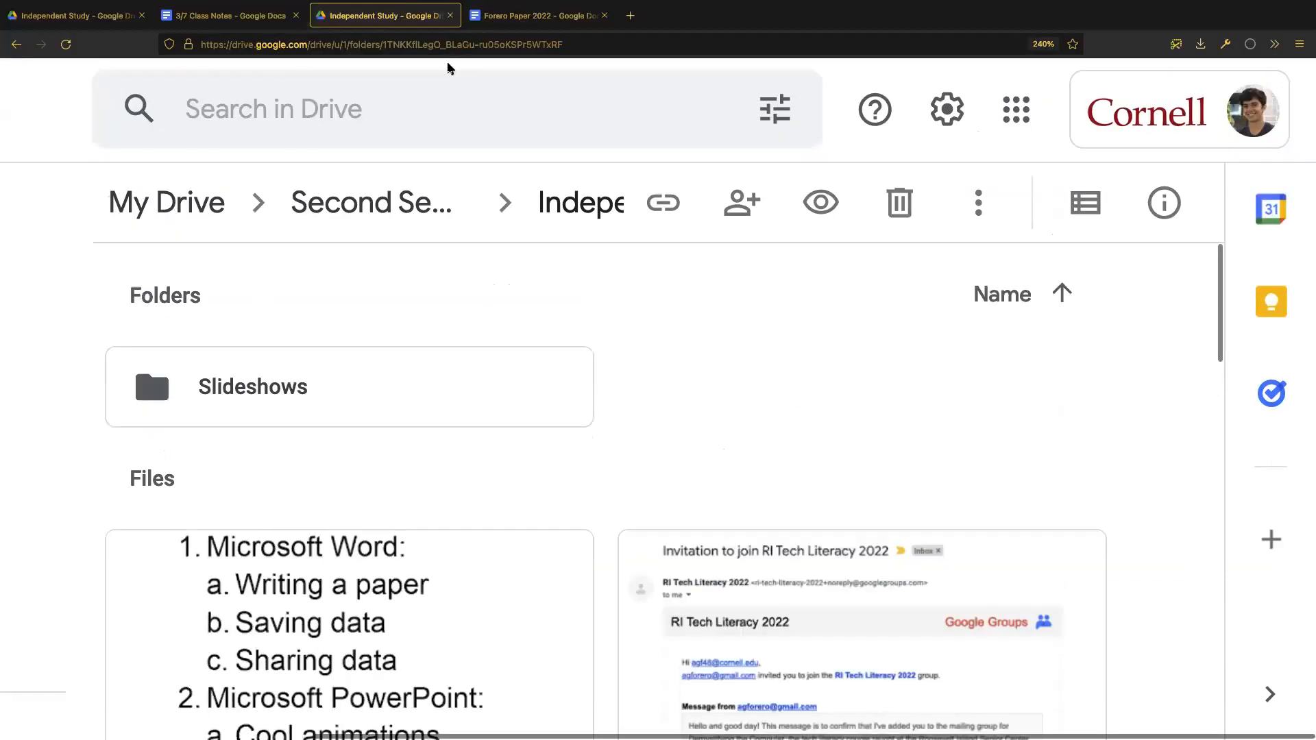
pyautogui.hscroll(-1, 534, 307)
pyautogui.hscroll(-5, 534, 308)
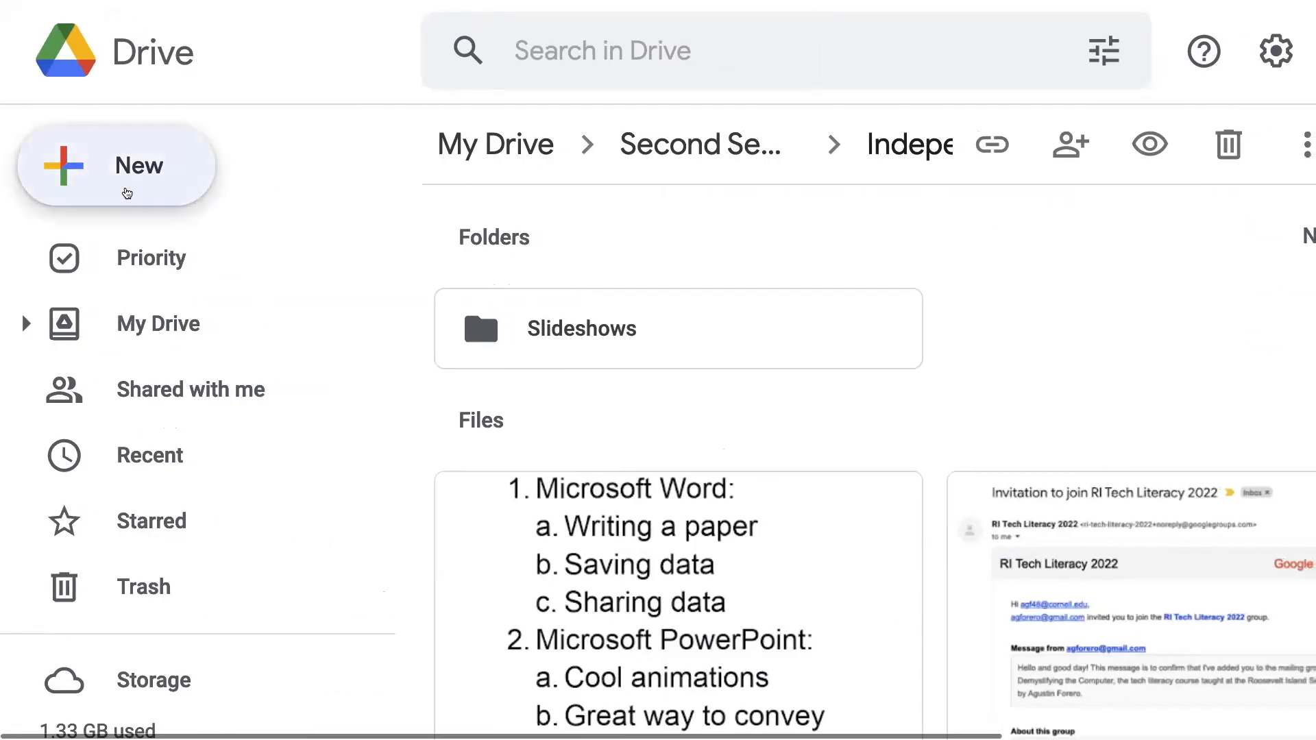
pyautogui.click(127, 192)
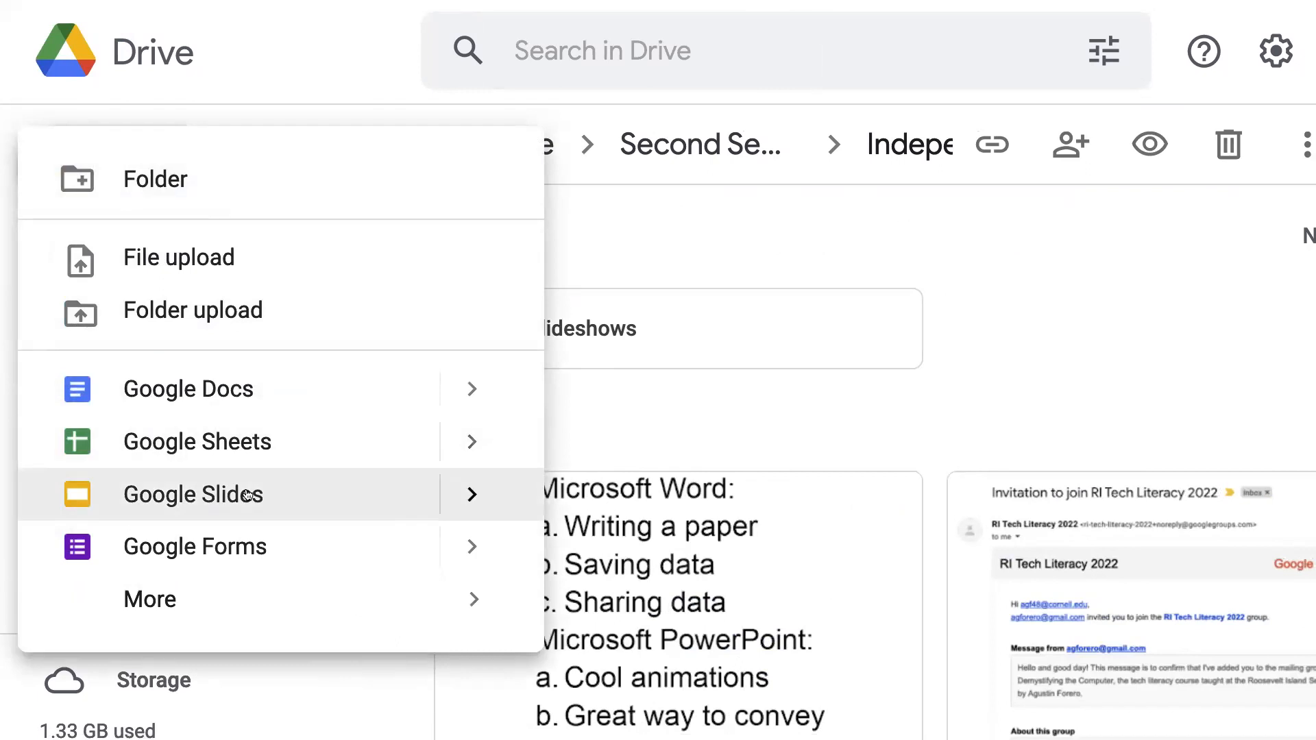
pyautogui.click(774, 438)
# Step: Switch to the open paper document and start inserting an image found by a web search
pyautogui.click(502, 20)
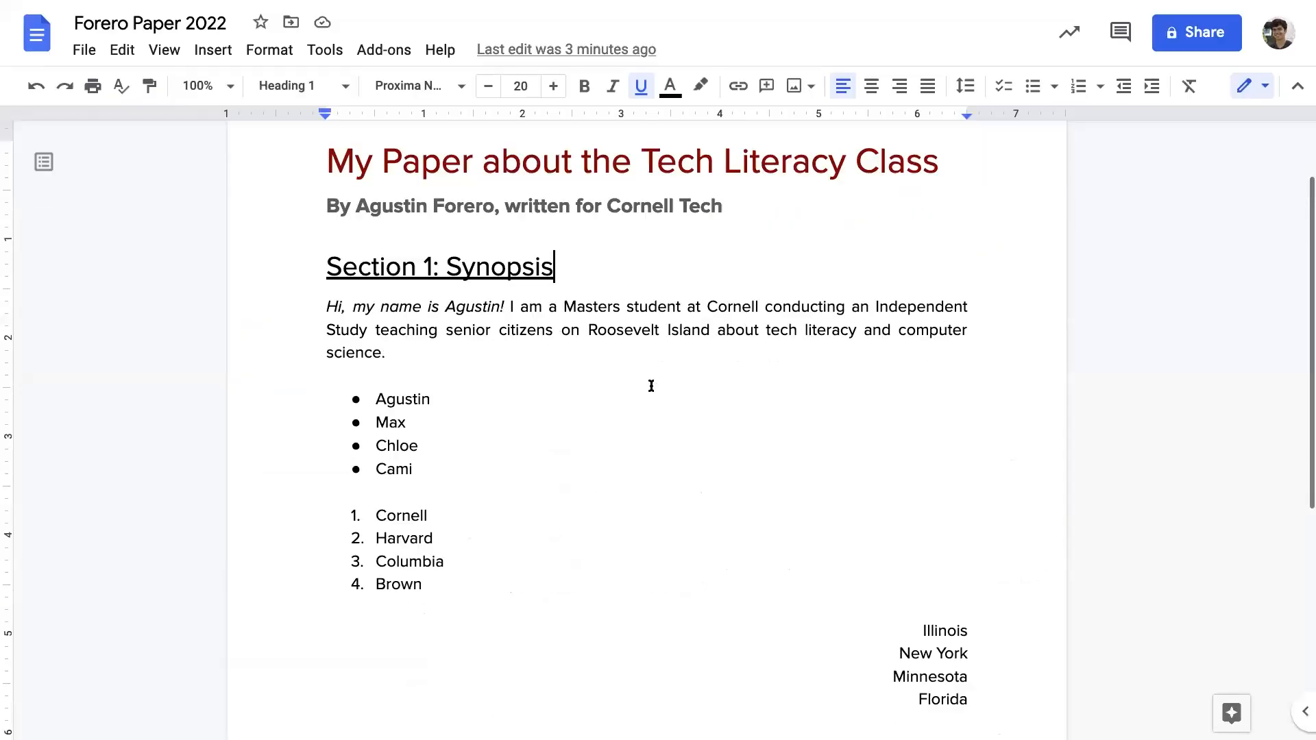
pyautogui.click(243, 42)
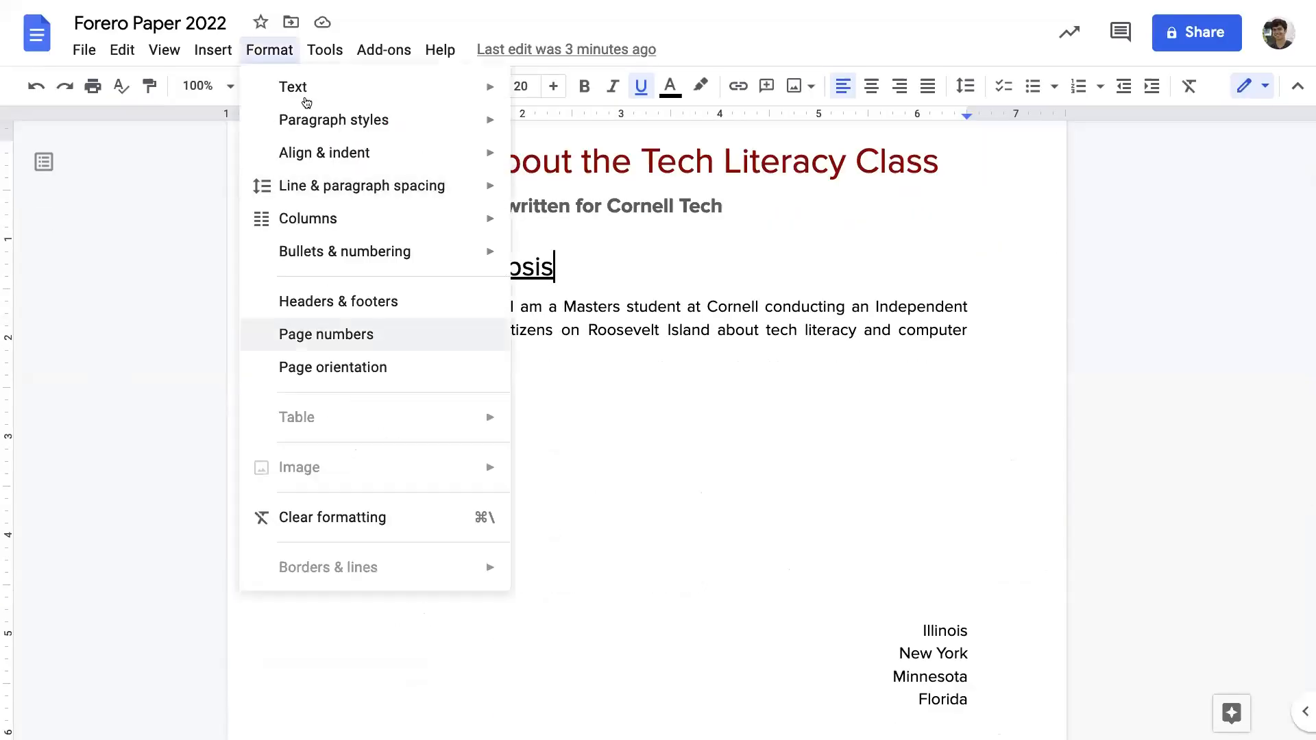
pyautogui.moveTo(223, 62)
pyautogui.moveTo(275, 87)
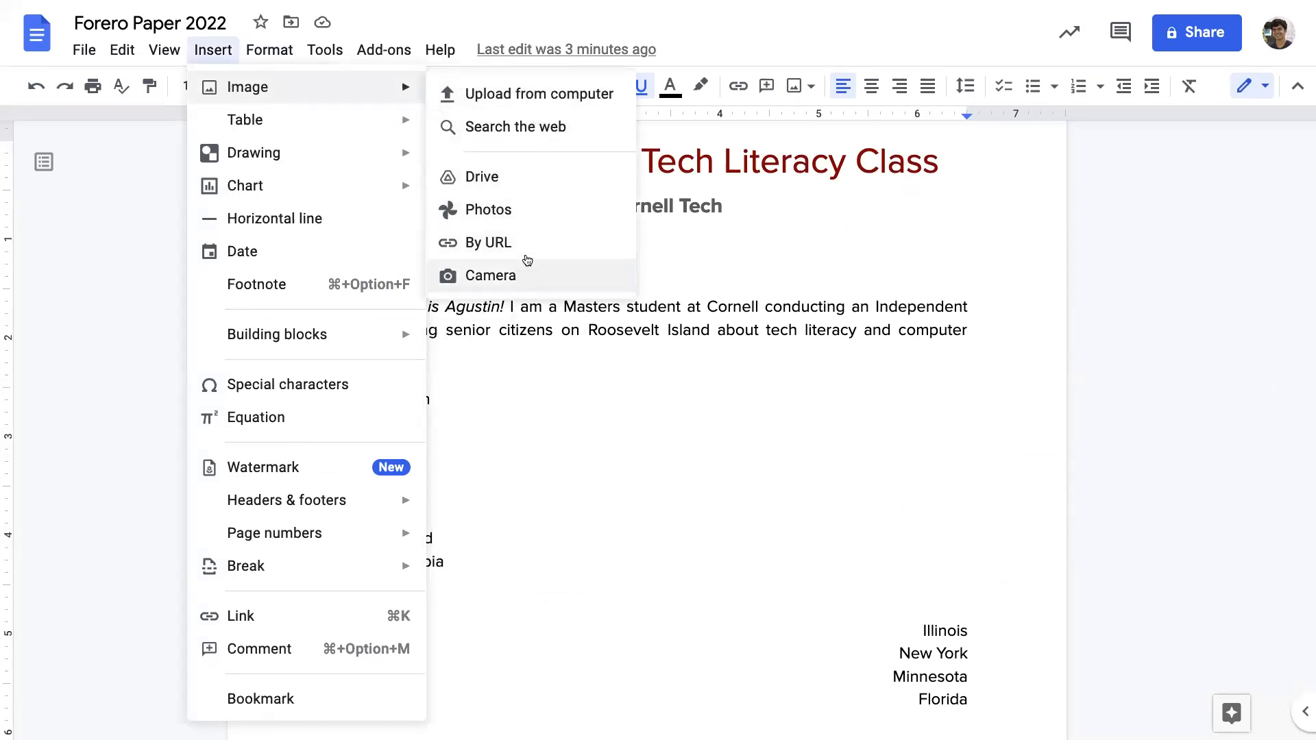
pyautogui.click(236, 59)
pyautogui.click(223, 53)
pyautogui.click(502, 127)
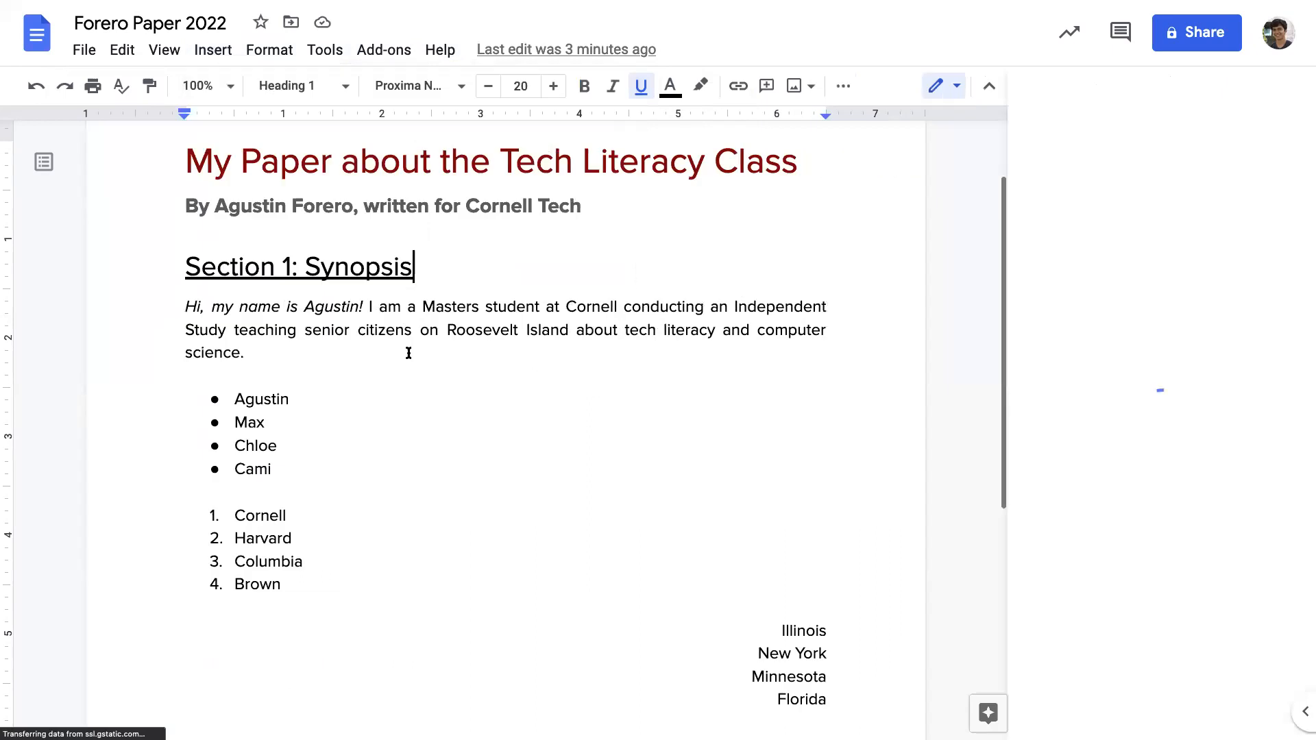
# Step: Search images for "roosevelt island" and insert the first aerial photo on a new line below the Section 1 paragraph
pyautogui.click(334, 352)
pyautogui.press('Return')
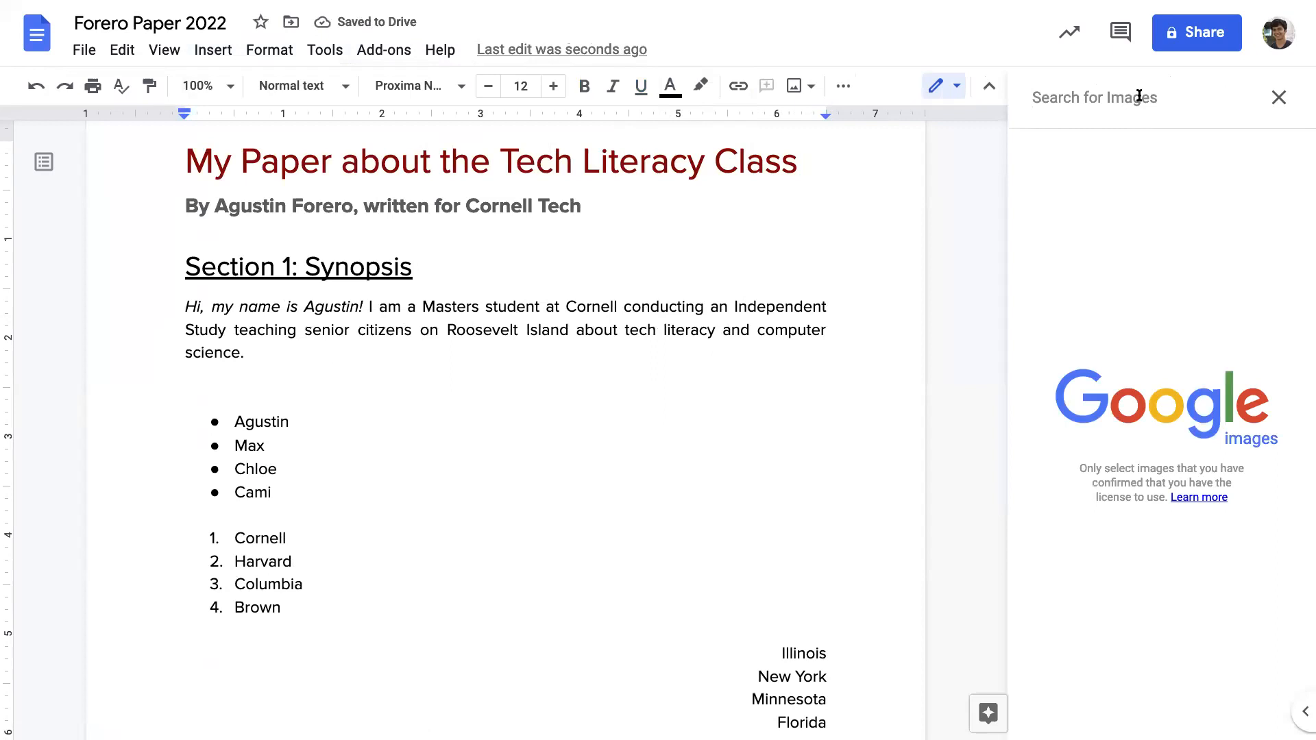
pyautogui.write('roosevelt island')
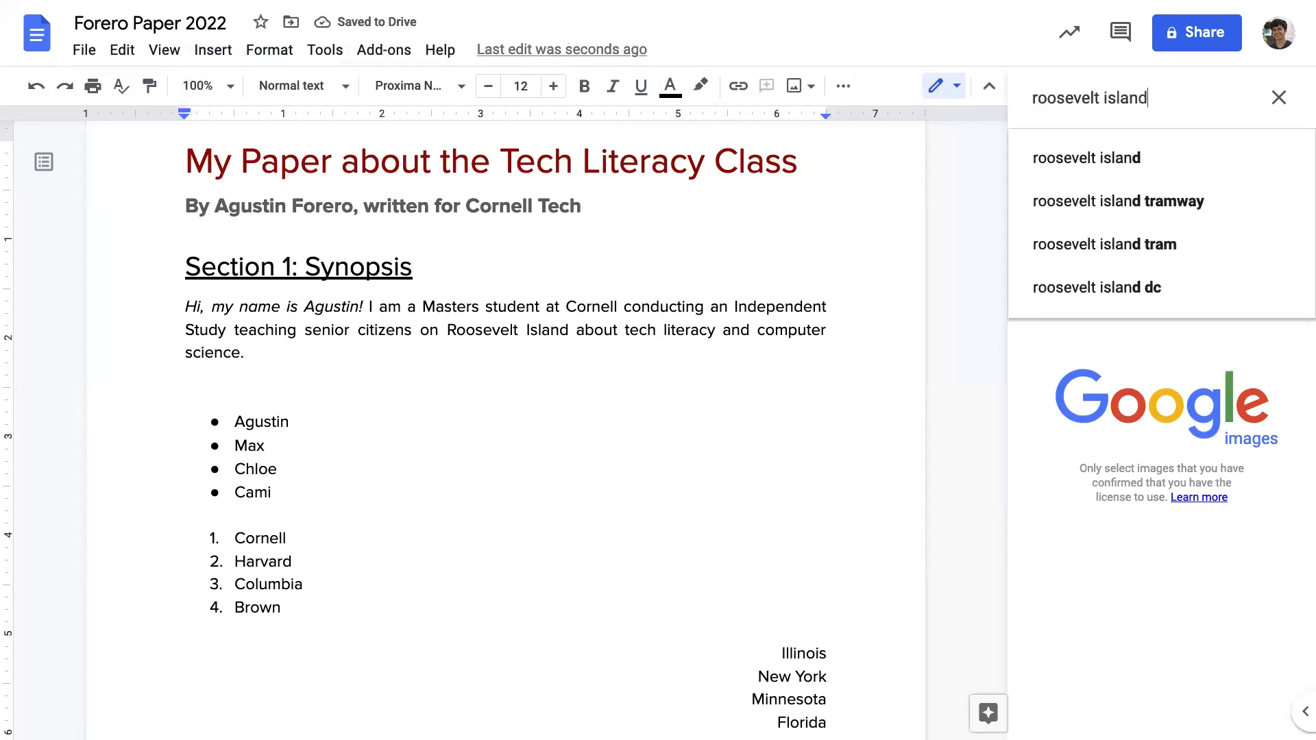
pyautogui.press('Return')
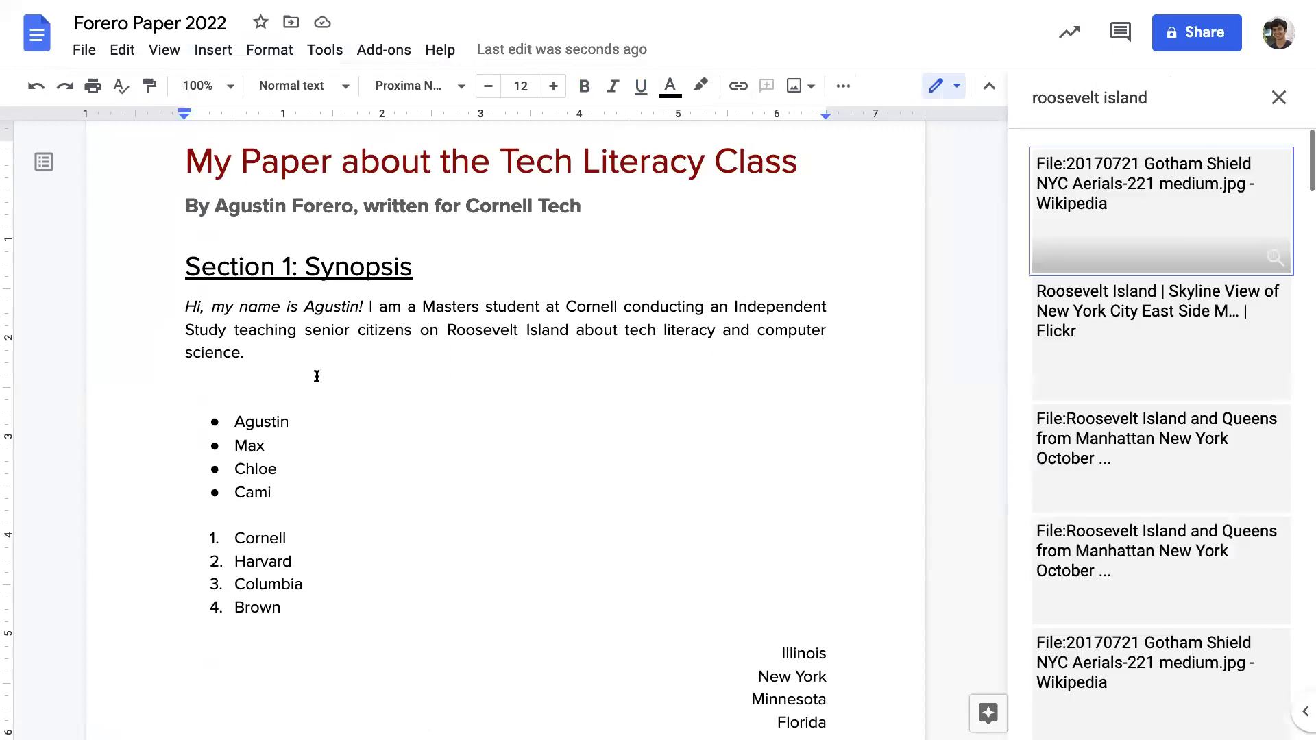
pyautogui.press('Return')
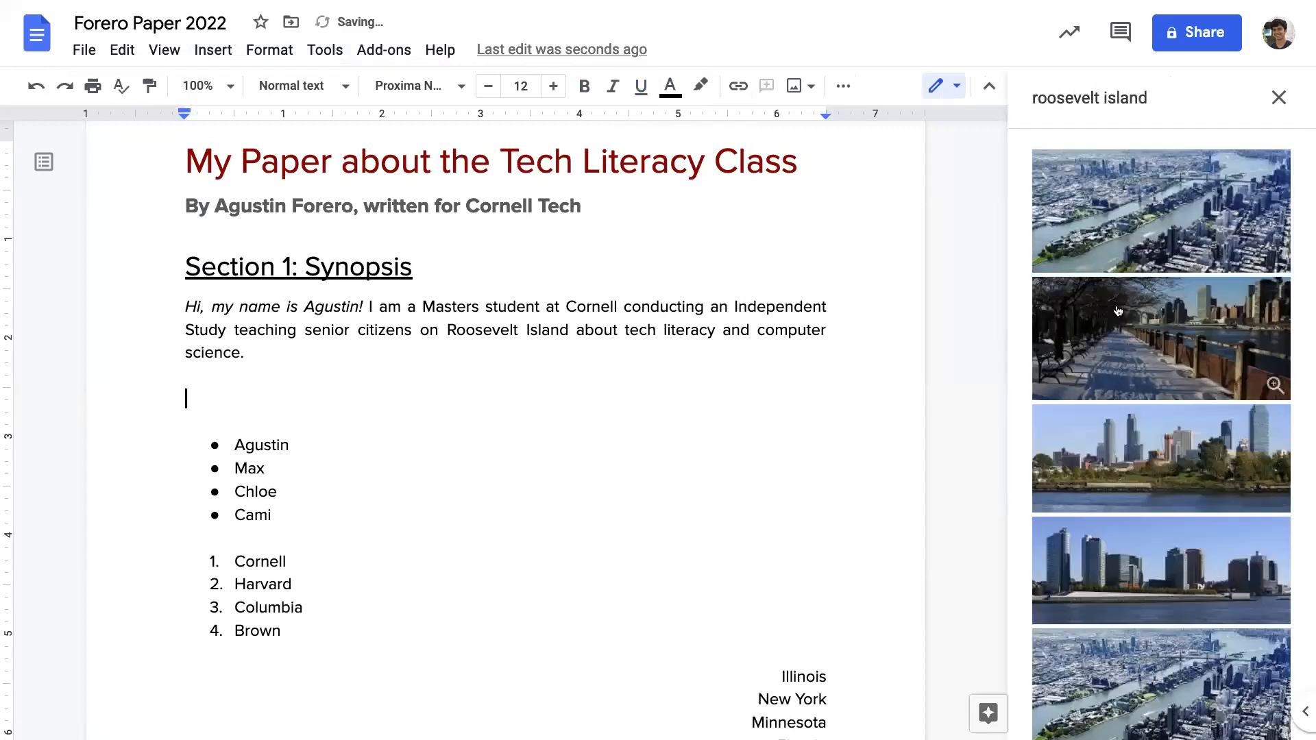
pyautogui.click(1178, 217)
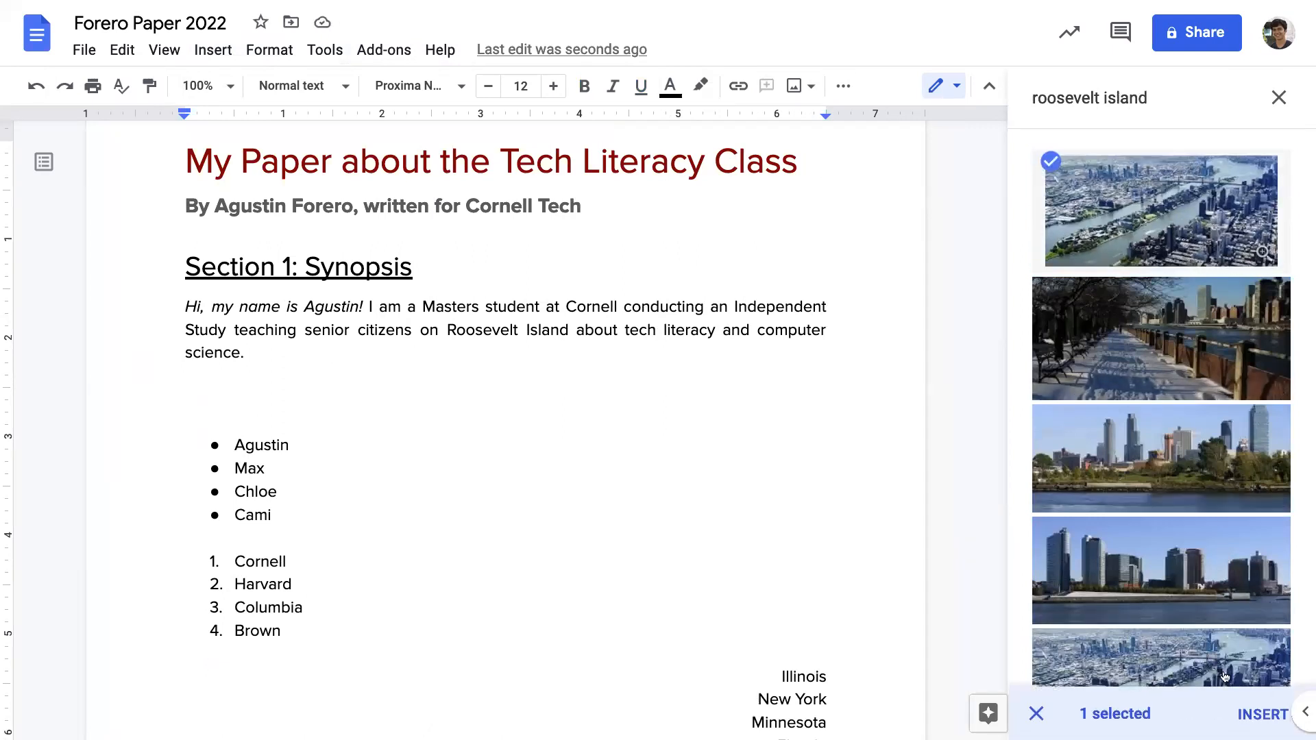
pyautogui.click(1262, 713)
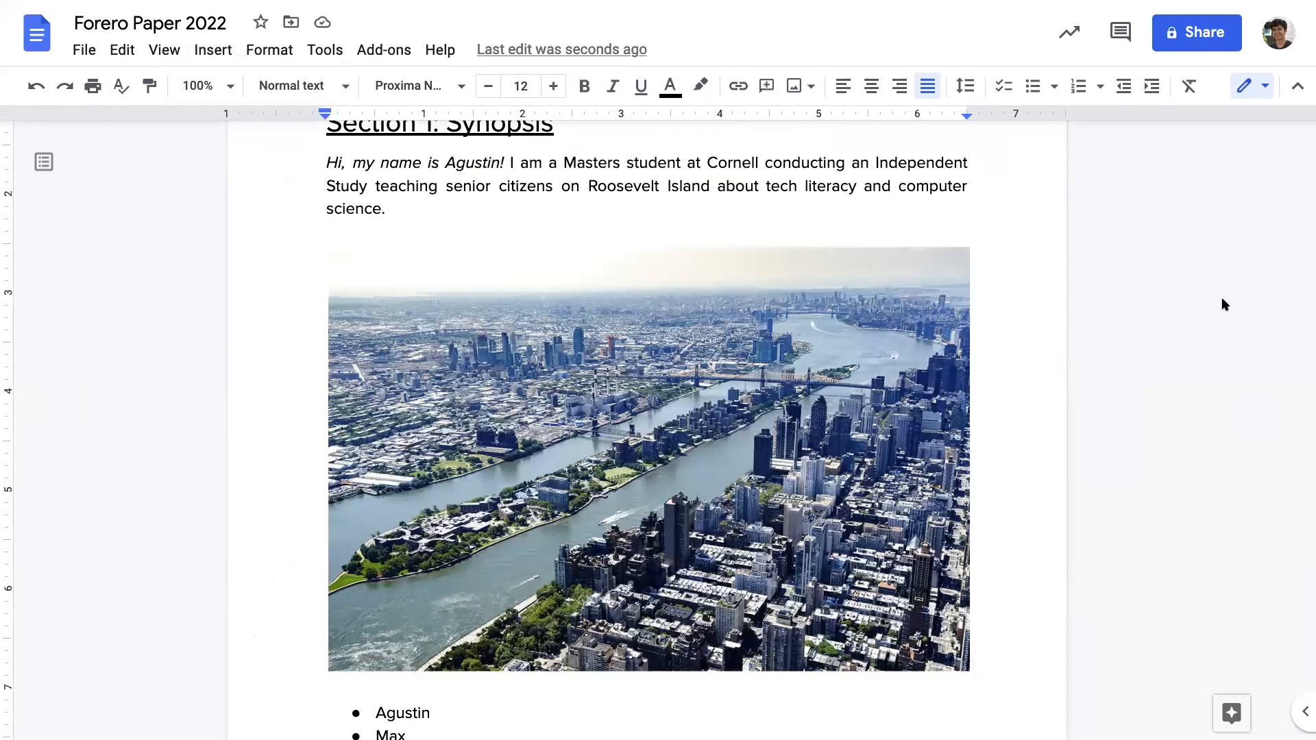
pyautogui.scroll(1, 1223, 299)
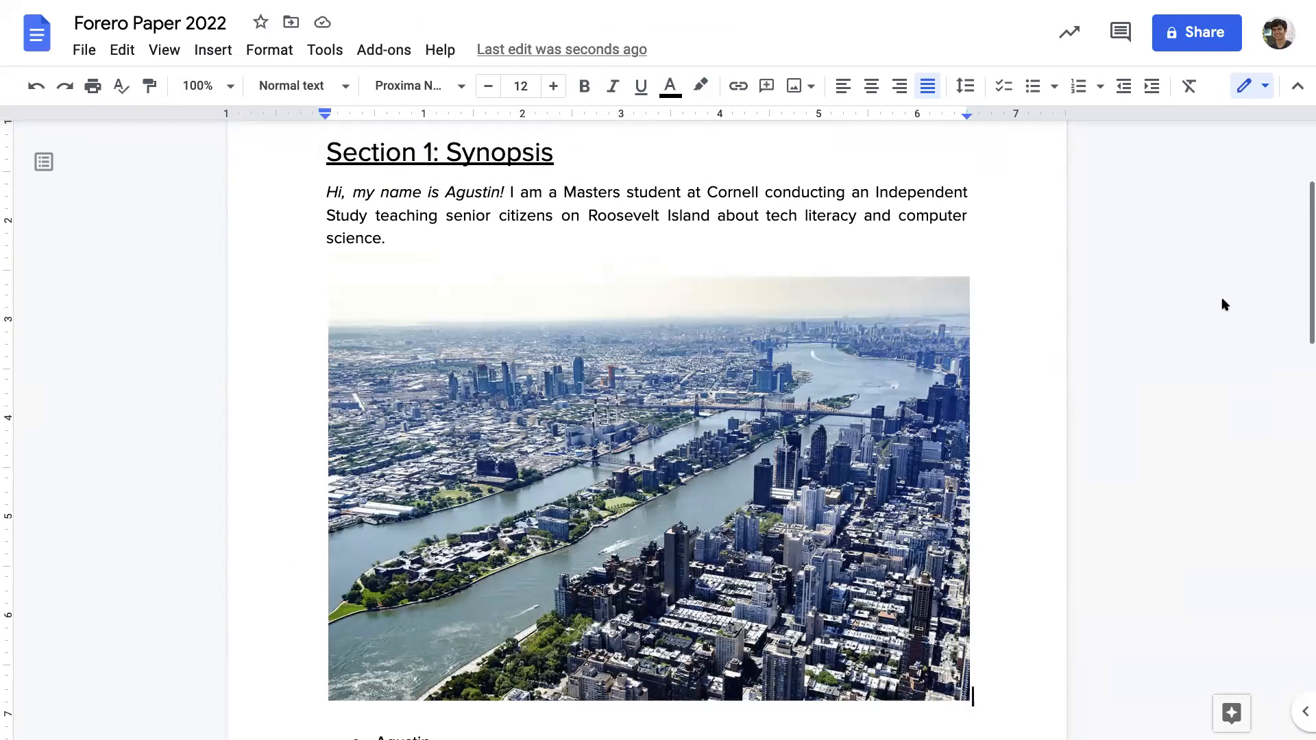
pyautogui.click(789, 435)
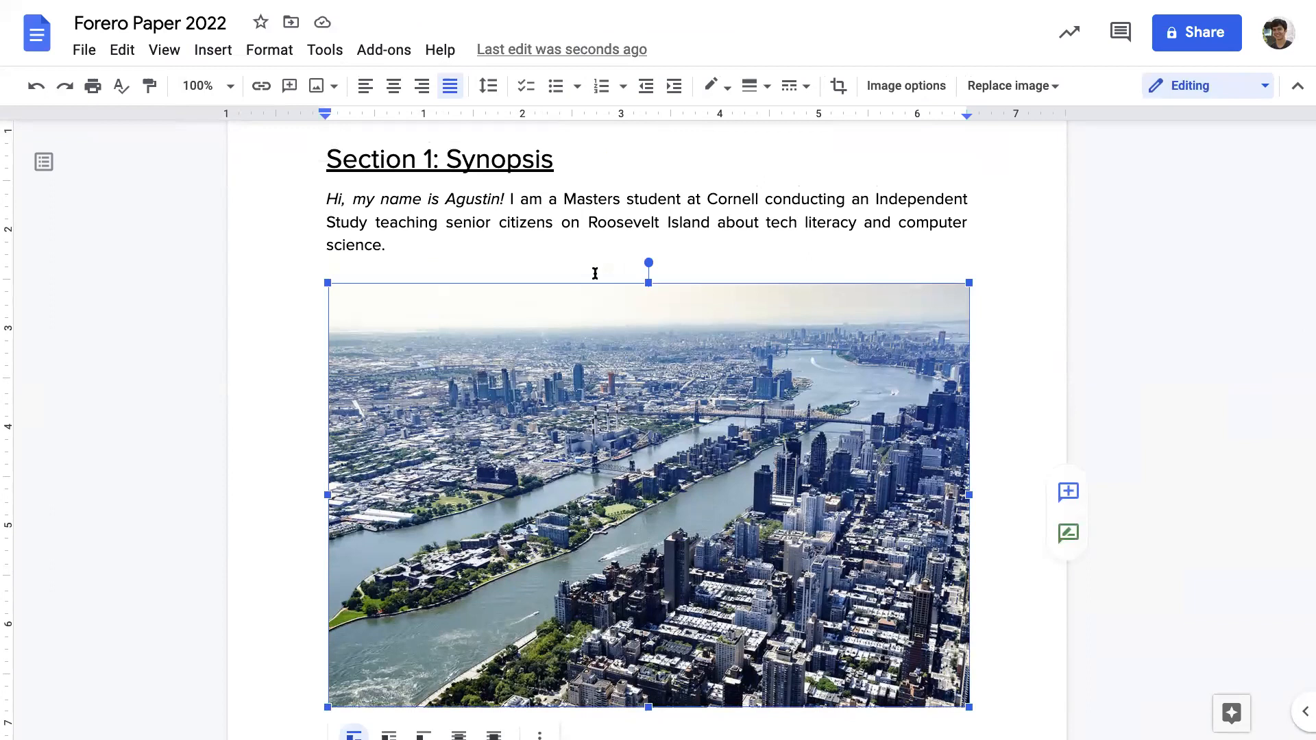
pyautogui.click(476, 270)
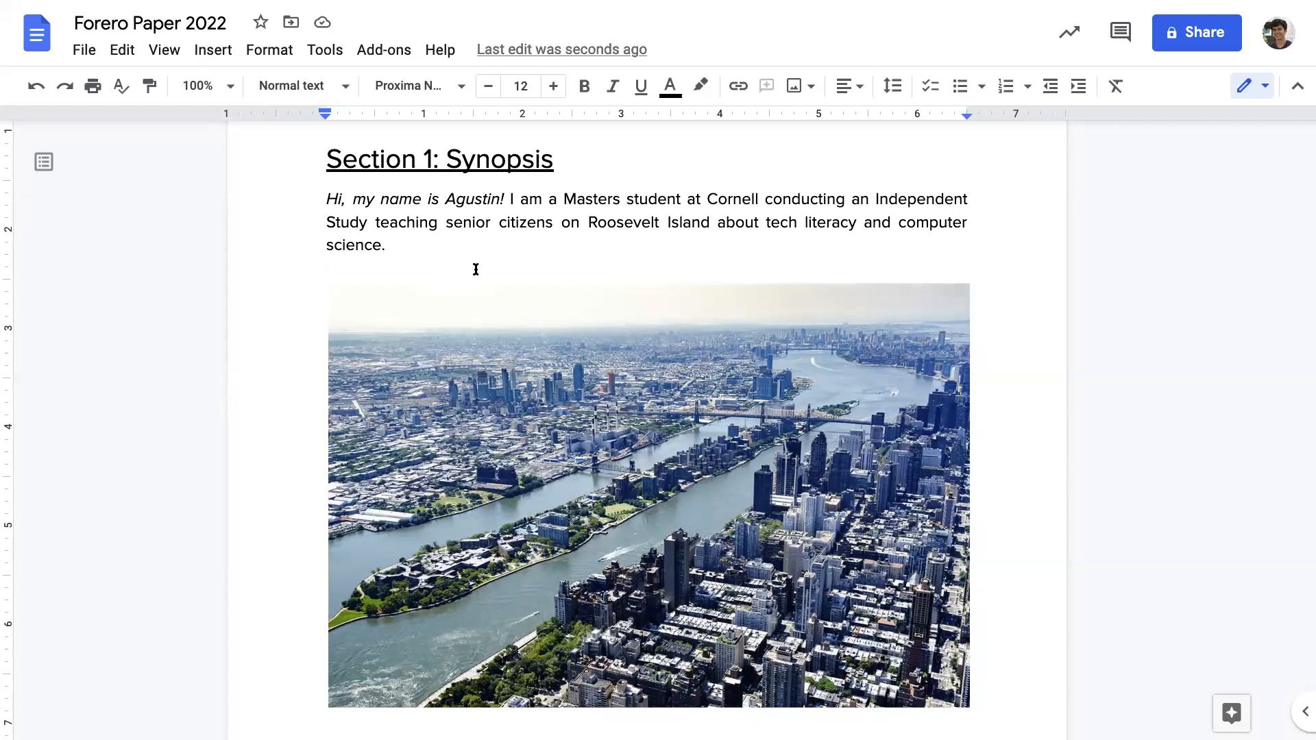
pyautogui.click(435, 52)
pyautogui.click(434, 54)
pyautogui.click(435, 54)
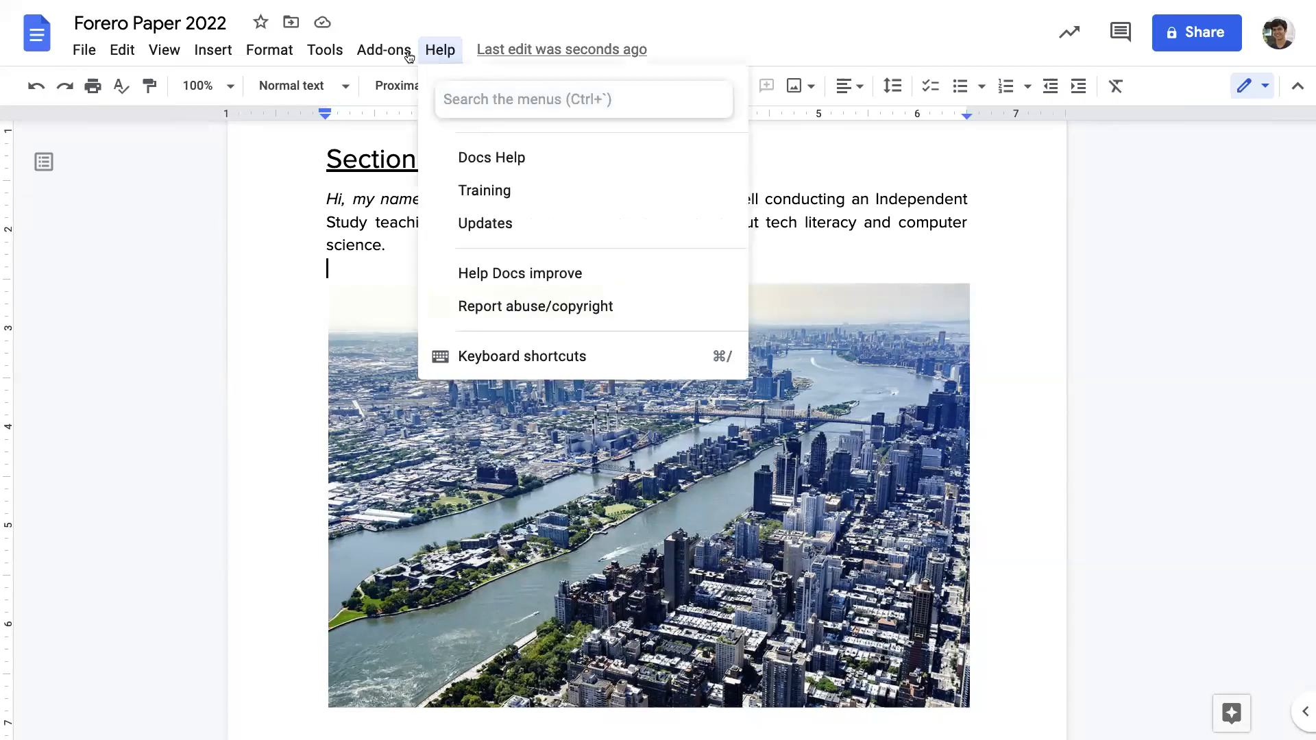
pyautogui.click(427, 49)
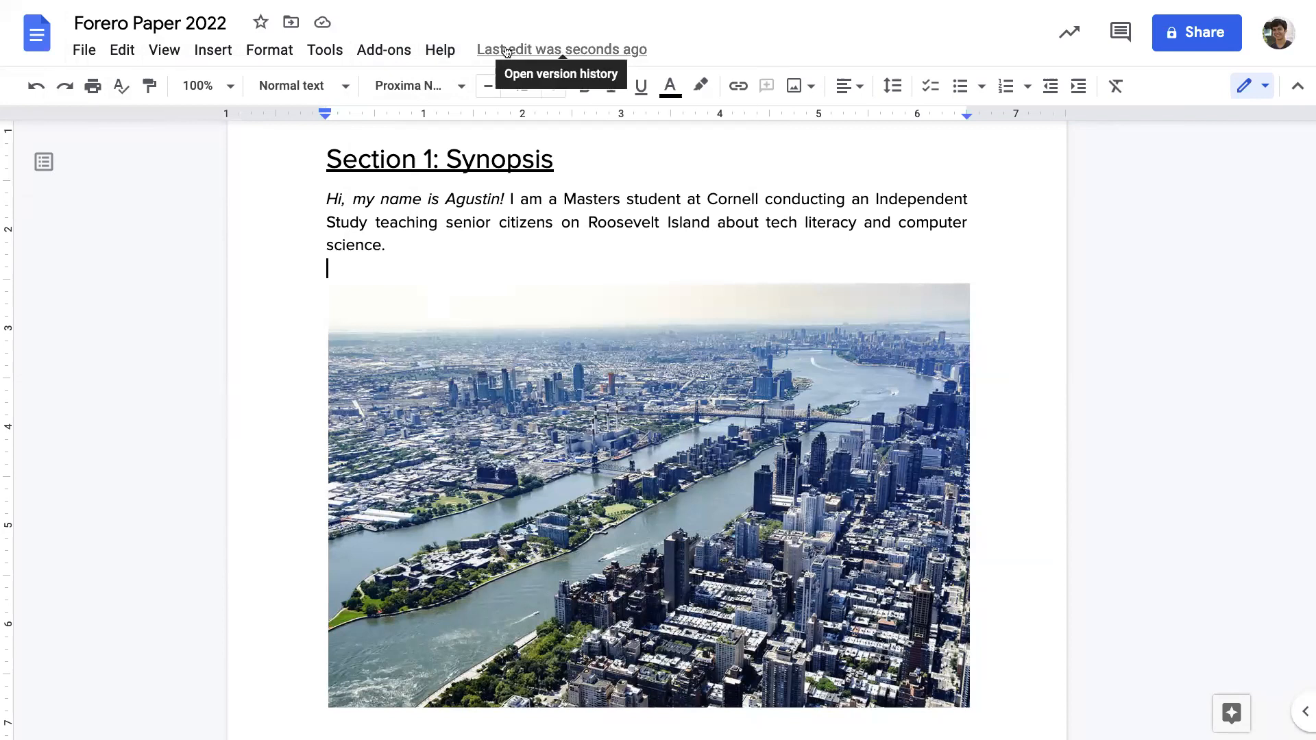
pyautogui.click(442, 52)
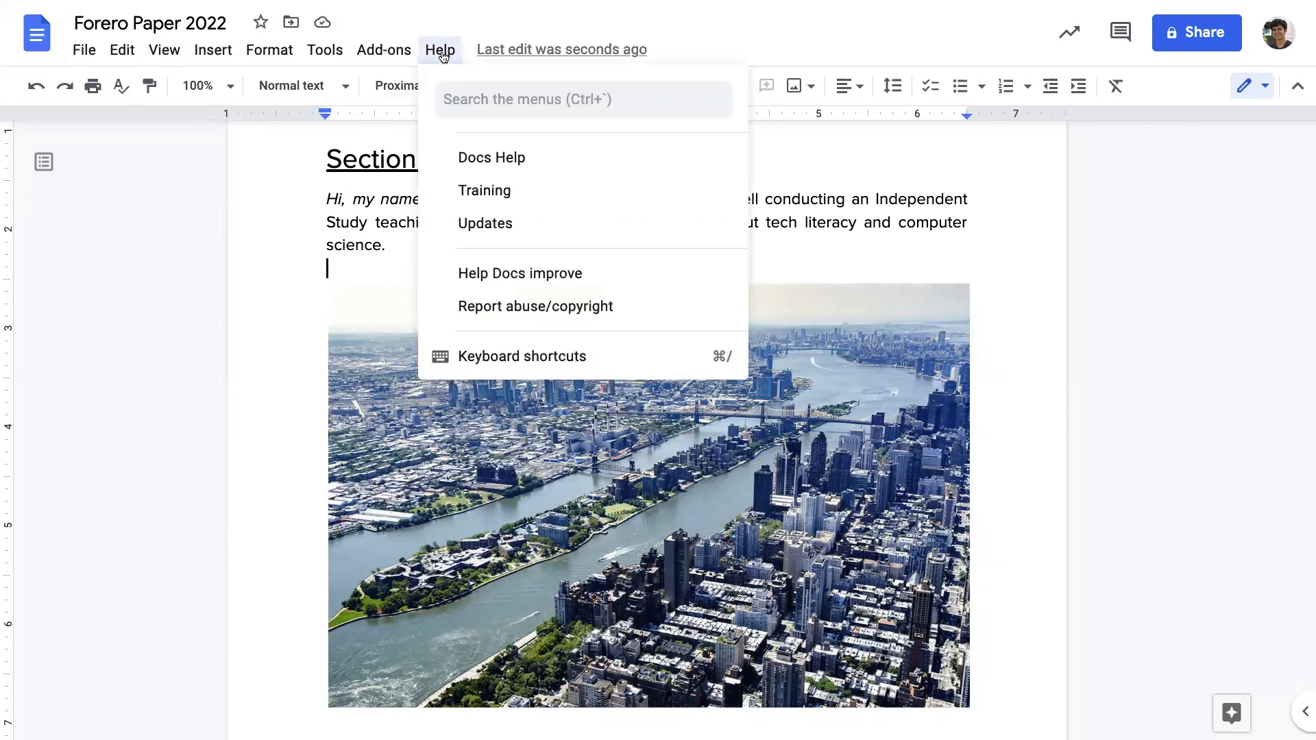
pyautogui.click(485, 97)
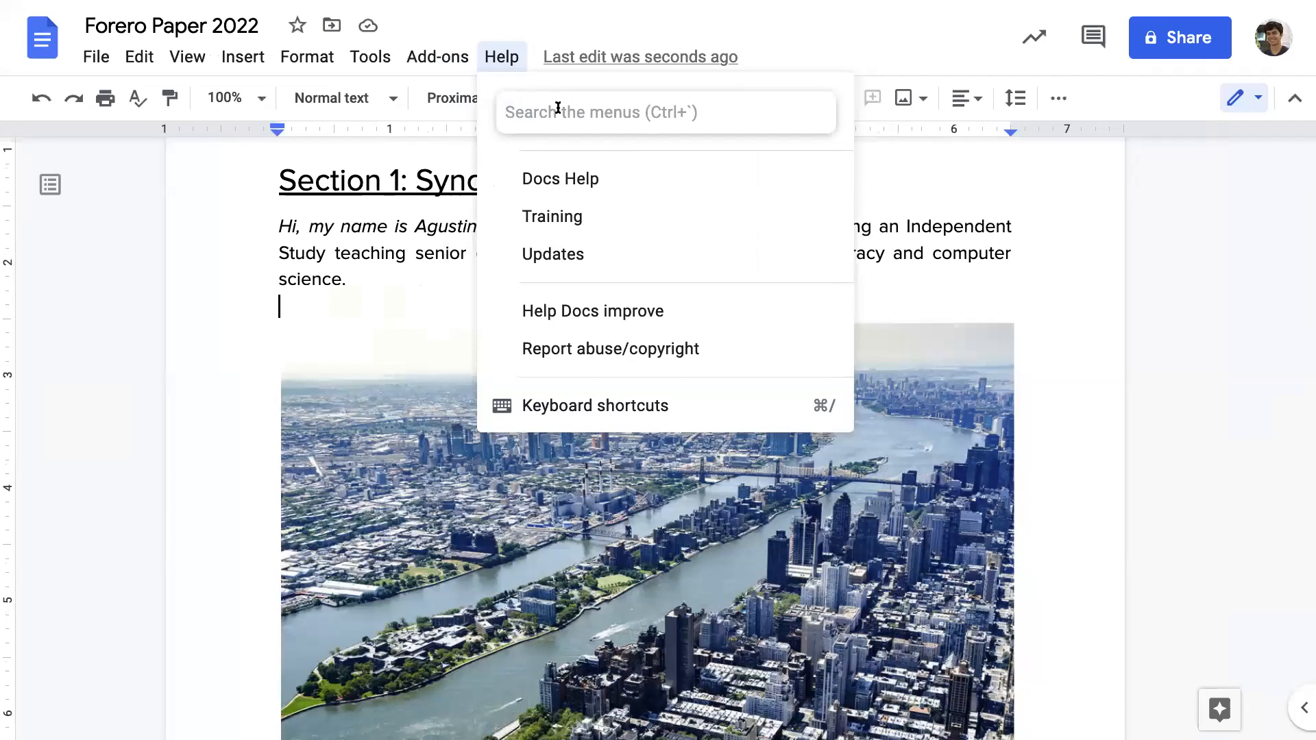
# Step: Delete the aerial island photo below the Section 1 paragraph
pyautogui.click(509, 66)
pyautogui.click(599, 495)
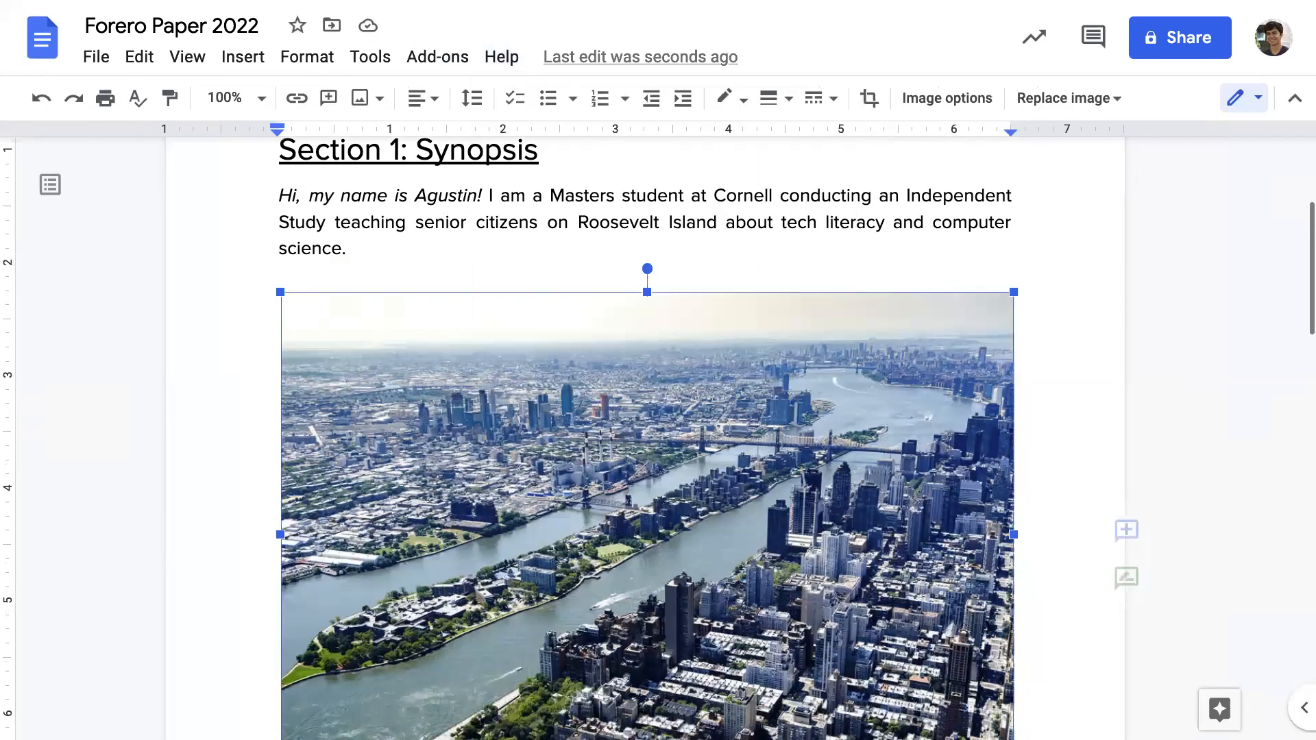
pyautogui.press('Delete')
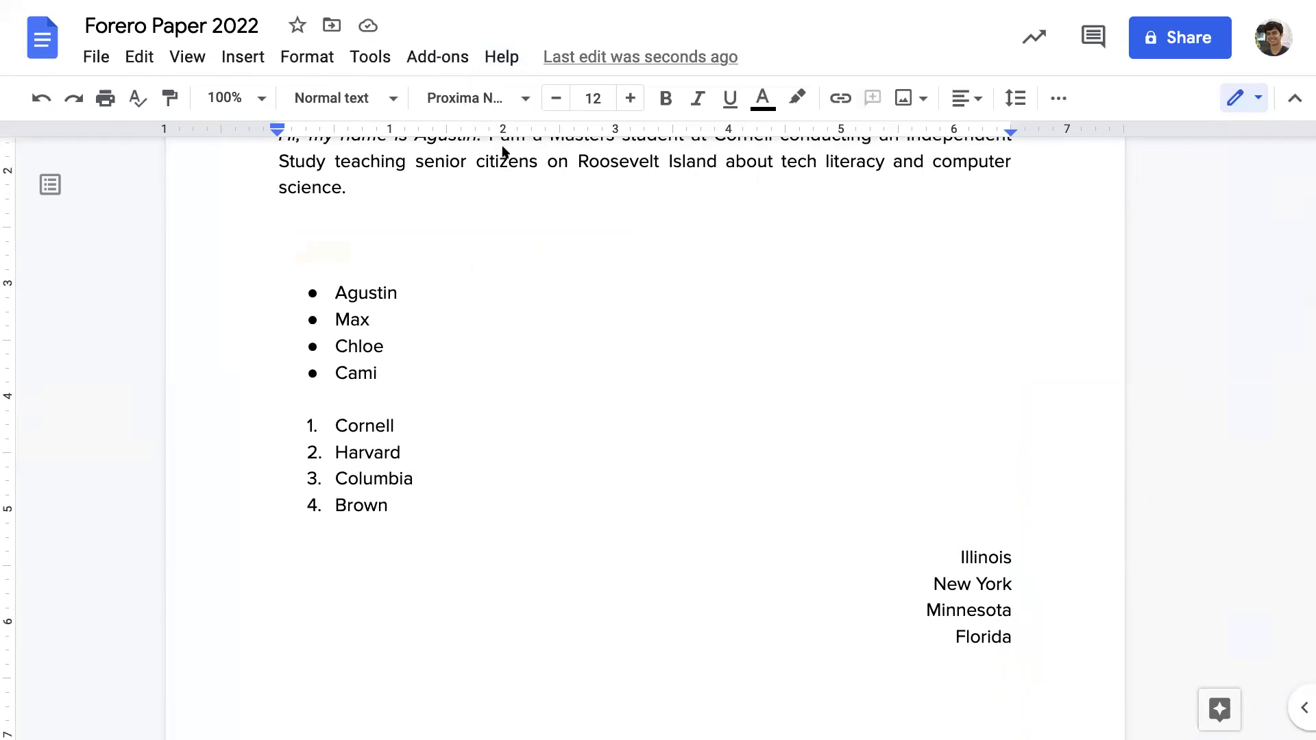
# Step: Search the available commands for "image" to review the ways of inserting one, then clear the search
pyautogui.click(498, 63)
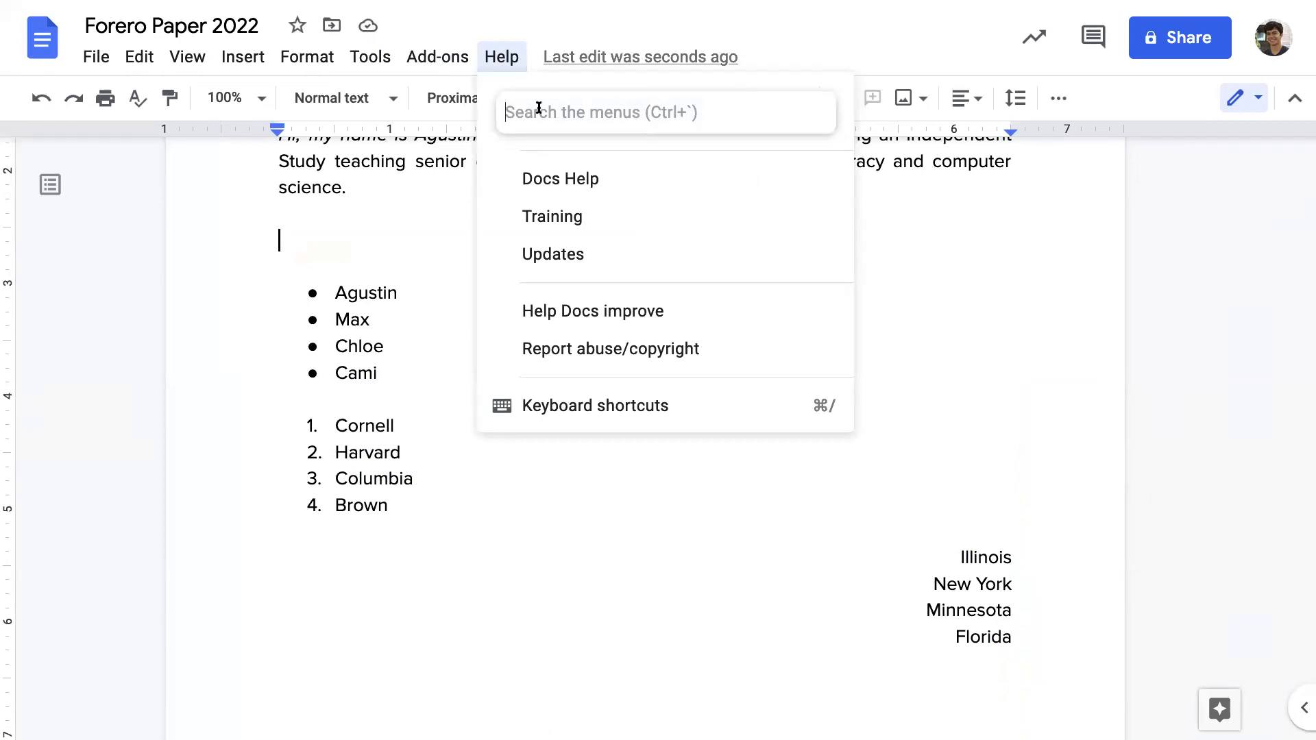
pyautogui.write('image')
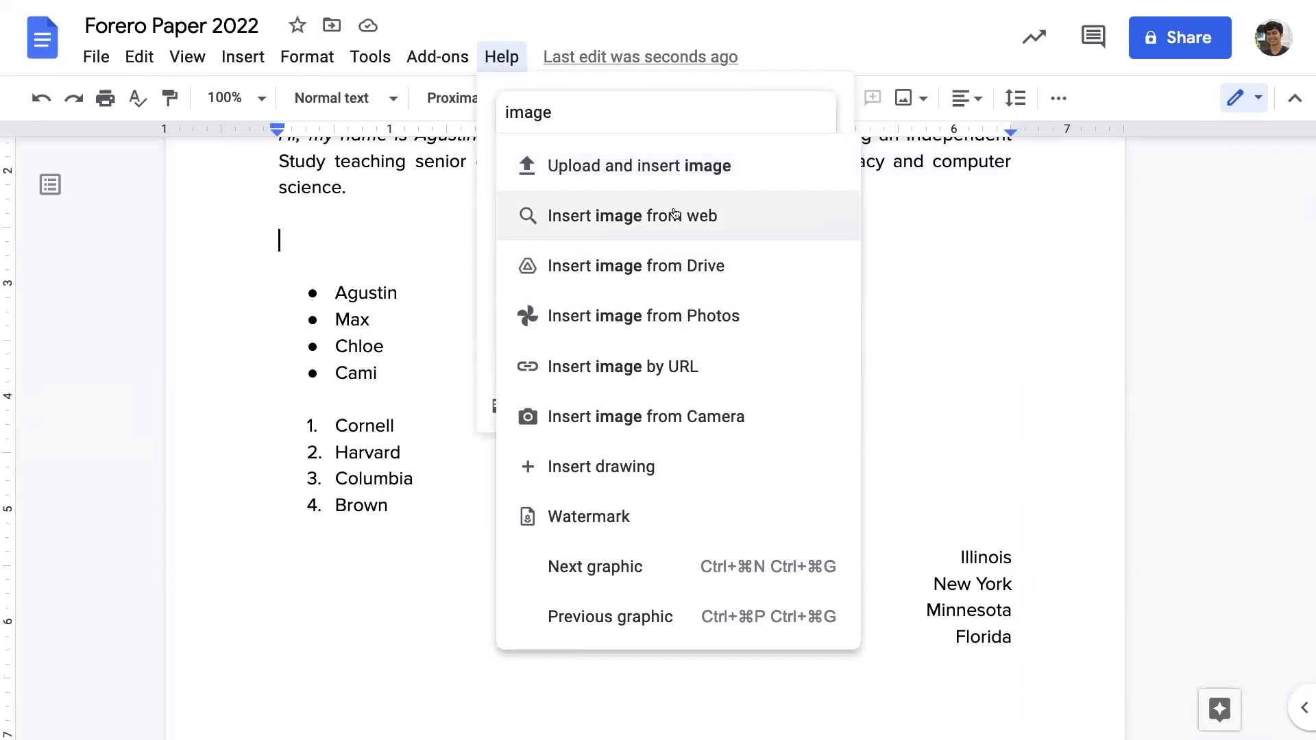
pyautogui.press('BackSpace')
pyautogui.press('BackSpace')
pyautogui.press('BackSpace')
pyautogui.press('BackSpace')
pyautogui.press('BackSpace')
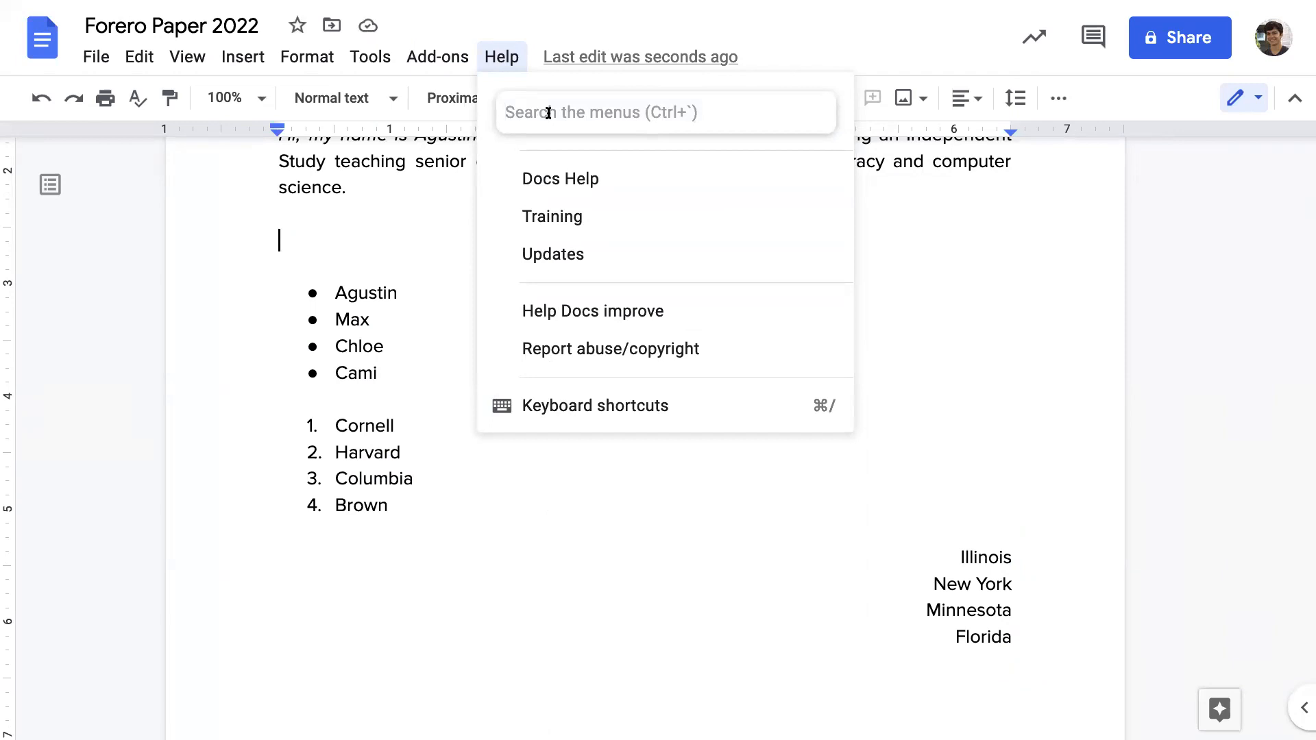
# Step: Try the command search with "upload image" and "photo", then clear the search text
pyautogui.write('upload imagine')
pyautogui.press('BackSpace')
pyautogui.press('BackSpace')
pyautogui.press('BackSpace')
pyautogui.press('BackSpace')
pyautogui.press('BackSpace')
pyautogui.press('BackSpace')
pyautogui.press('BackSpace')
pyautogui.write('image')
pyautogui.press('super+a')
pyautogui.press('BackSpace')
pyautogui.write('photo')
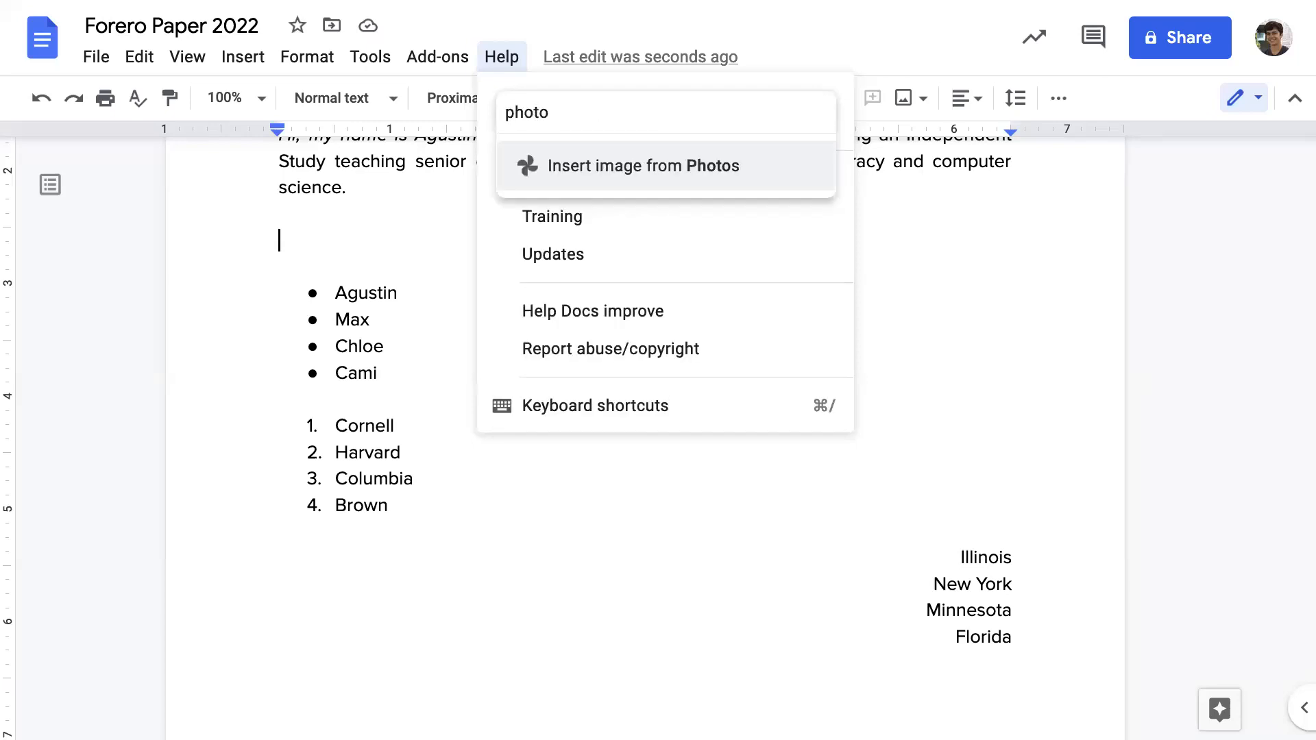
pyautogui.press('super+a')
pyautogui.press('BackSpace')
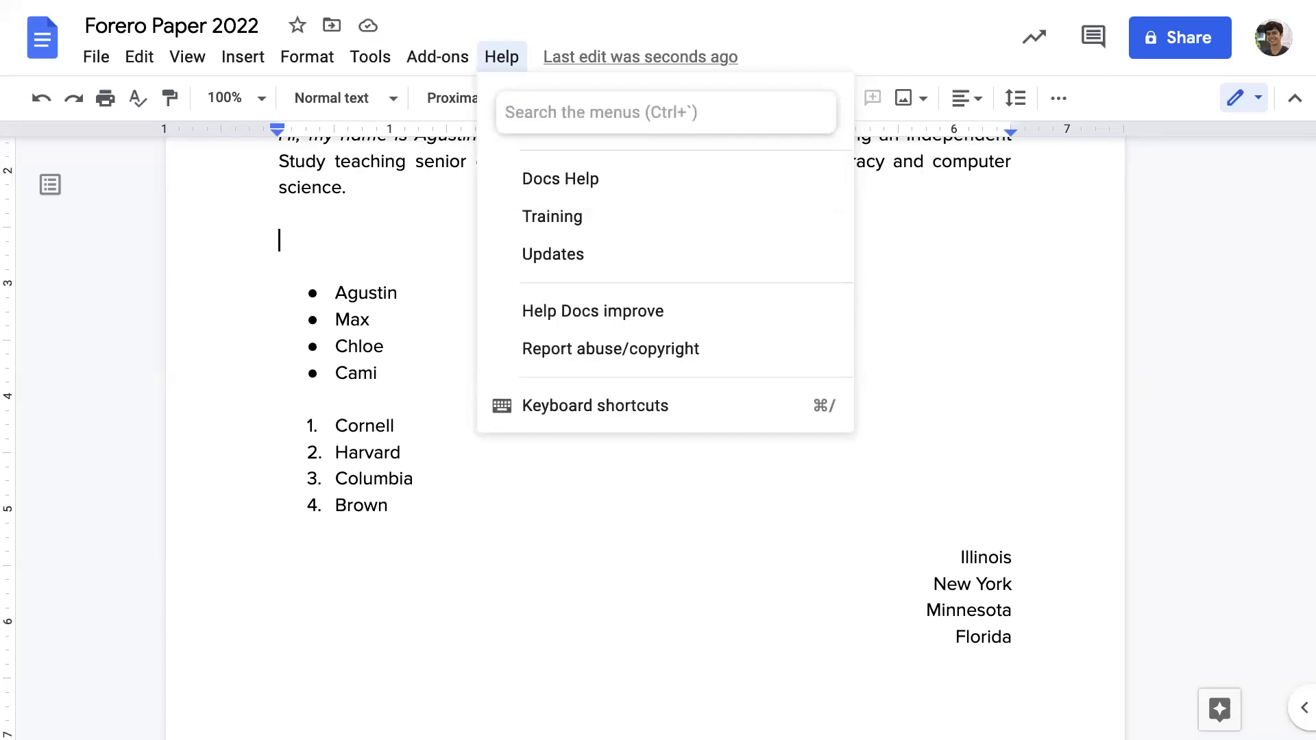
# Step: Find the web image insertion command by searching "image", and insert the first "roosevelt island tramway" photo below the Section 1 paragraph
pyautogui.write('image')
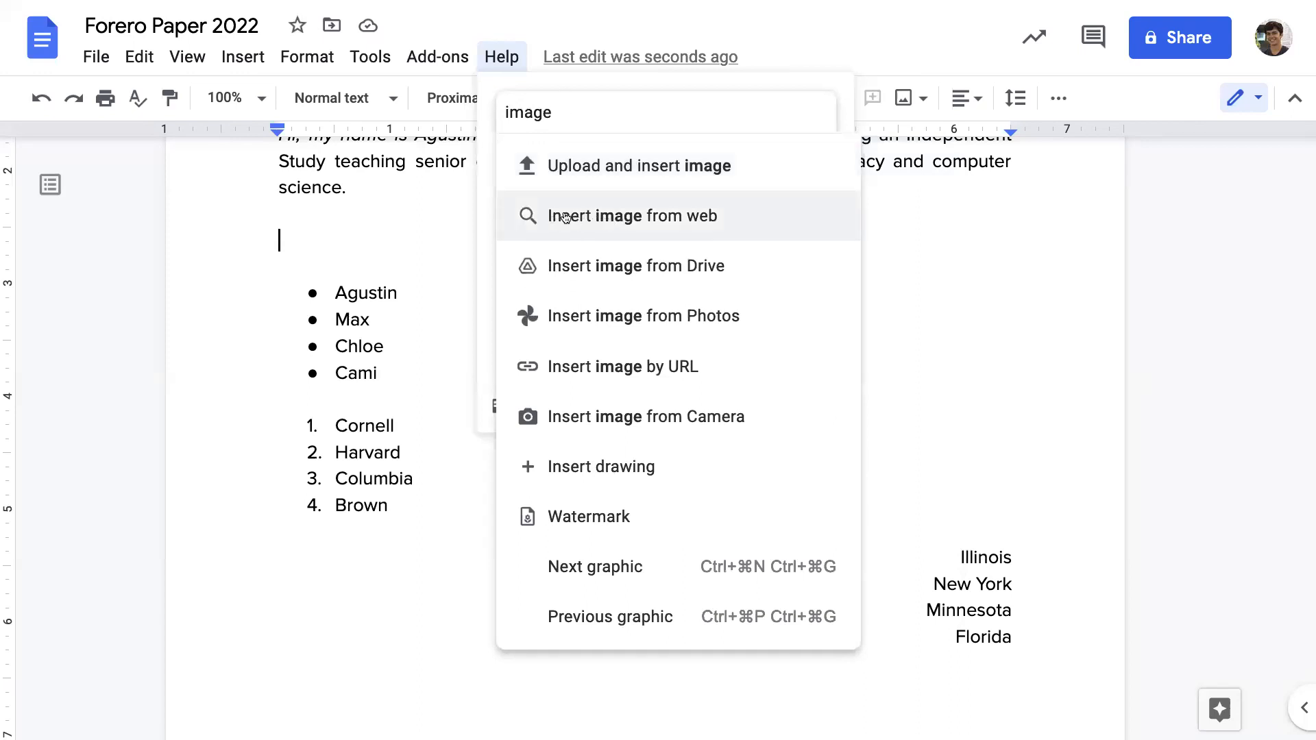
pyautogui.click(501, 55)
pyautogui.click(502, 55)
pyautogui.click(553, 114)
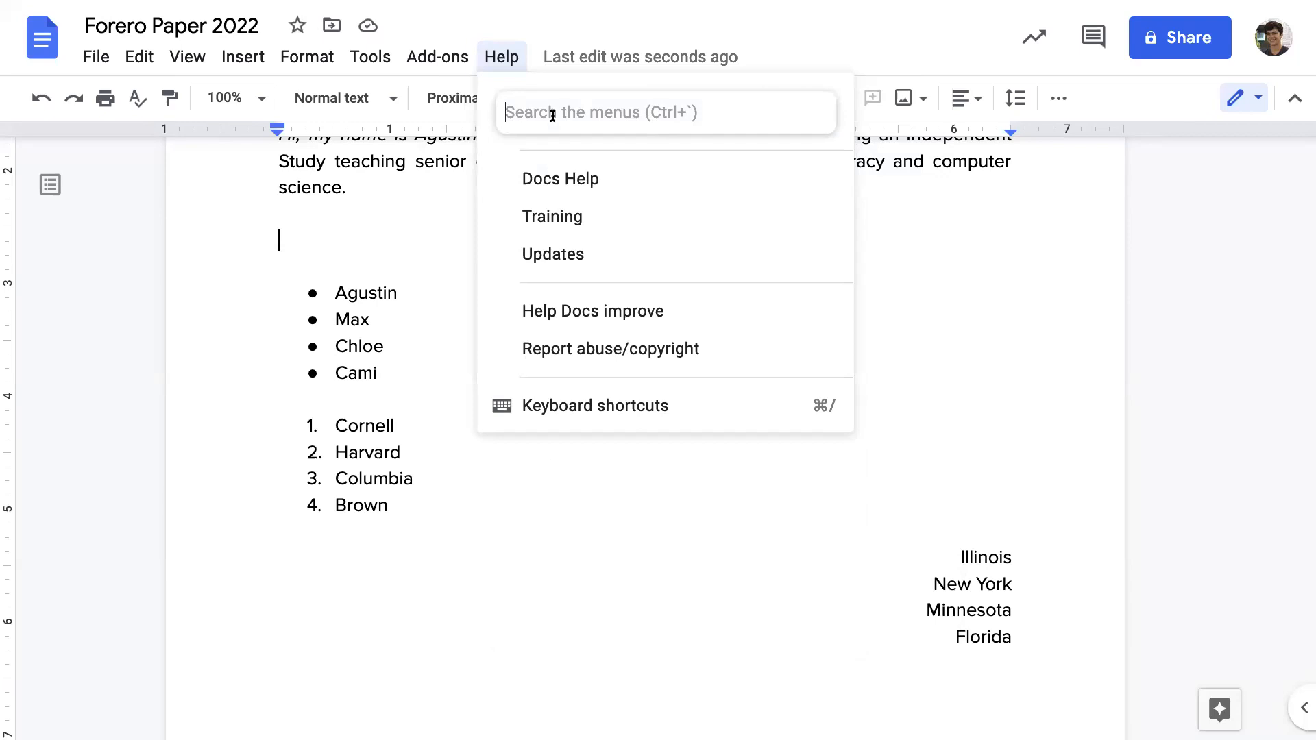
pyautogui.write('image')
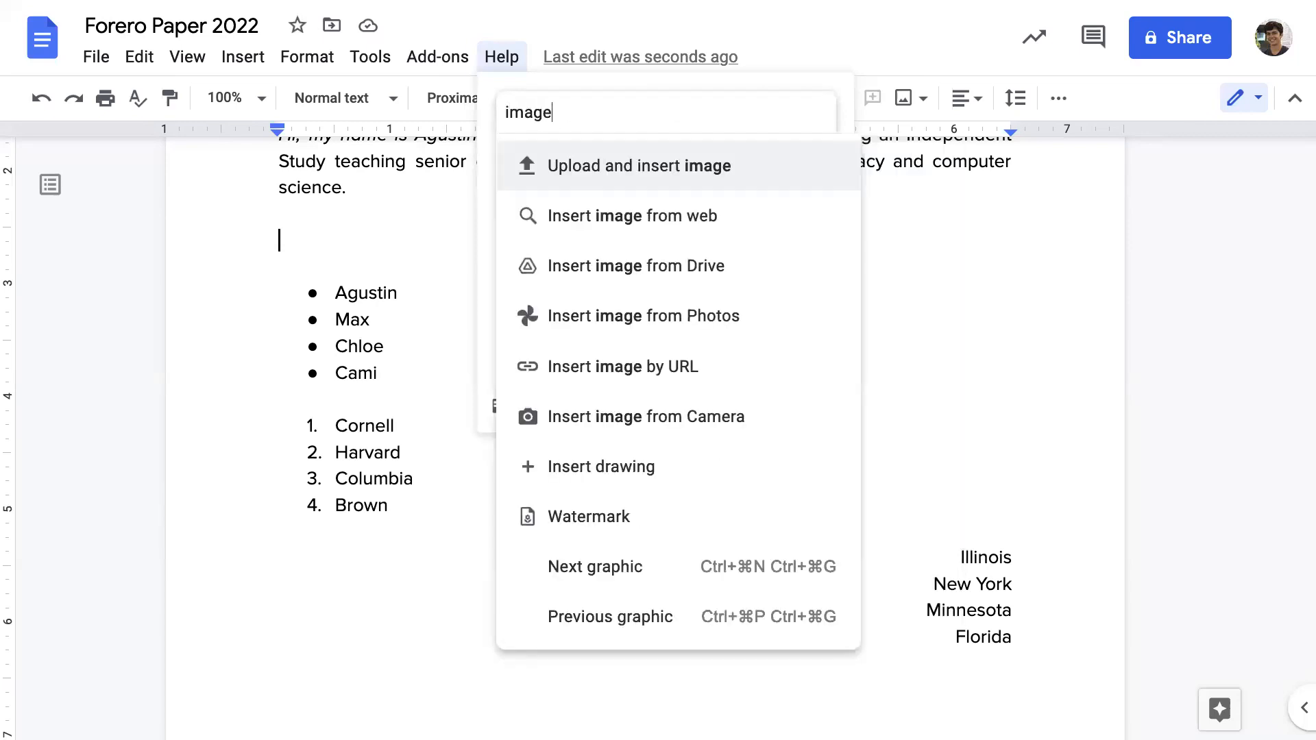
pyautogui.click(607, 218)
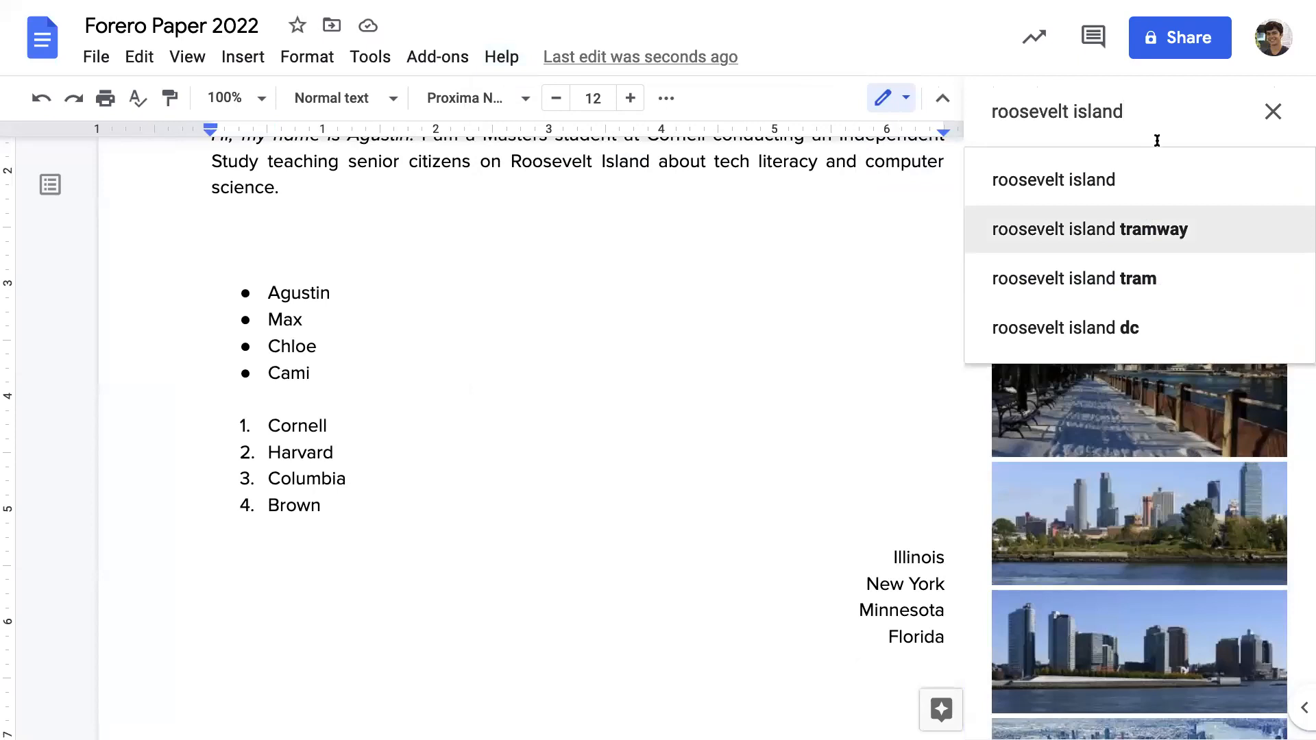
pyautogui.click(1128, 228)
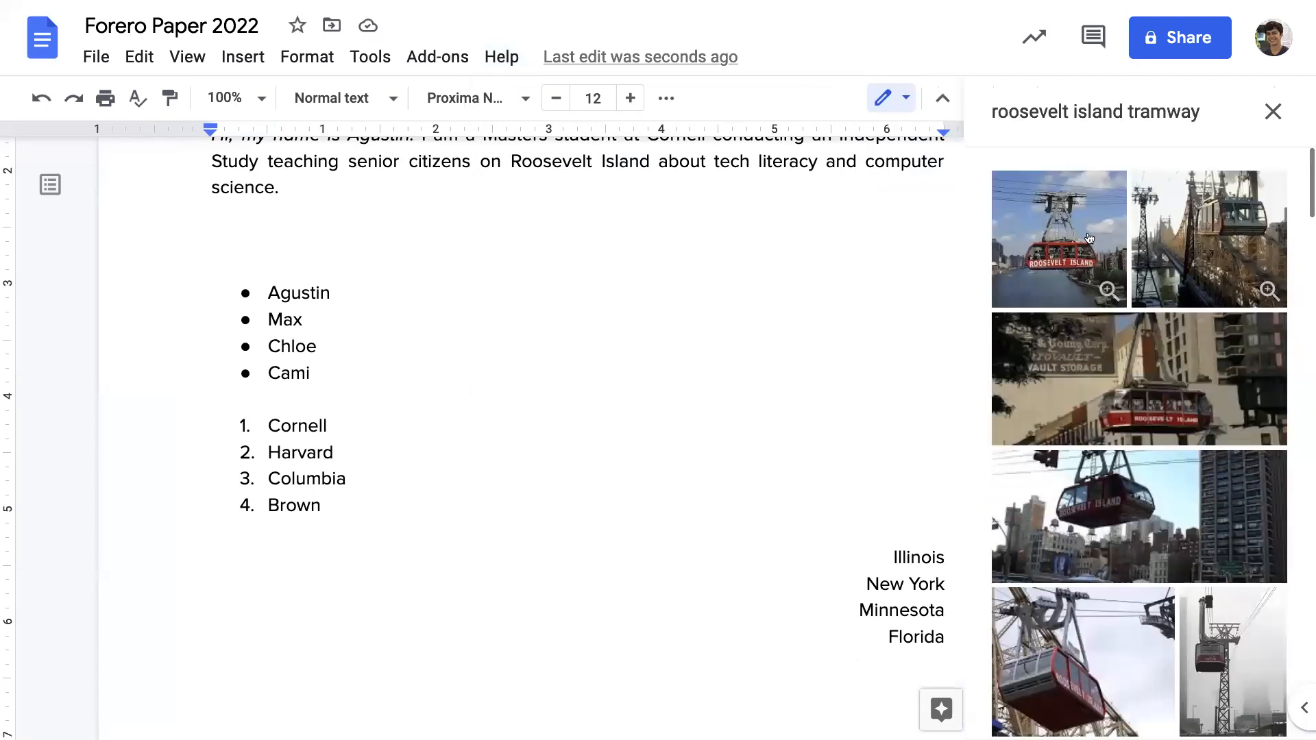
pyautogui.click(1087, 274)
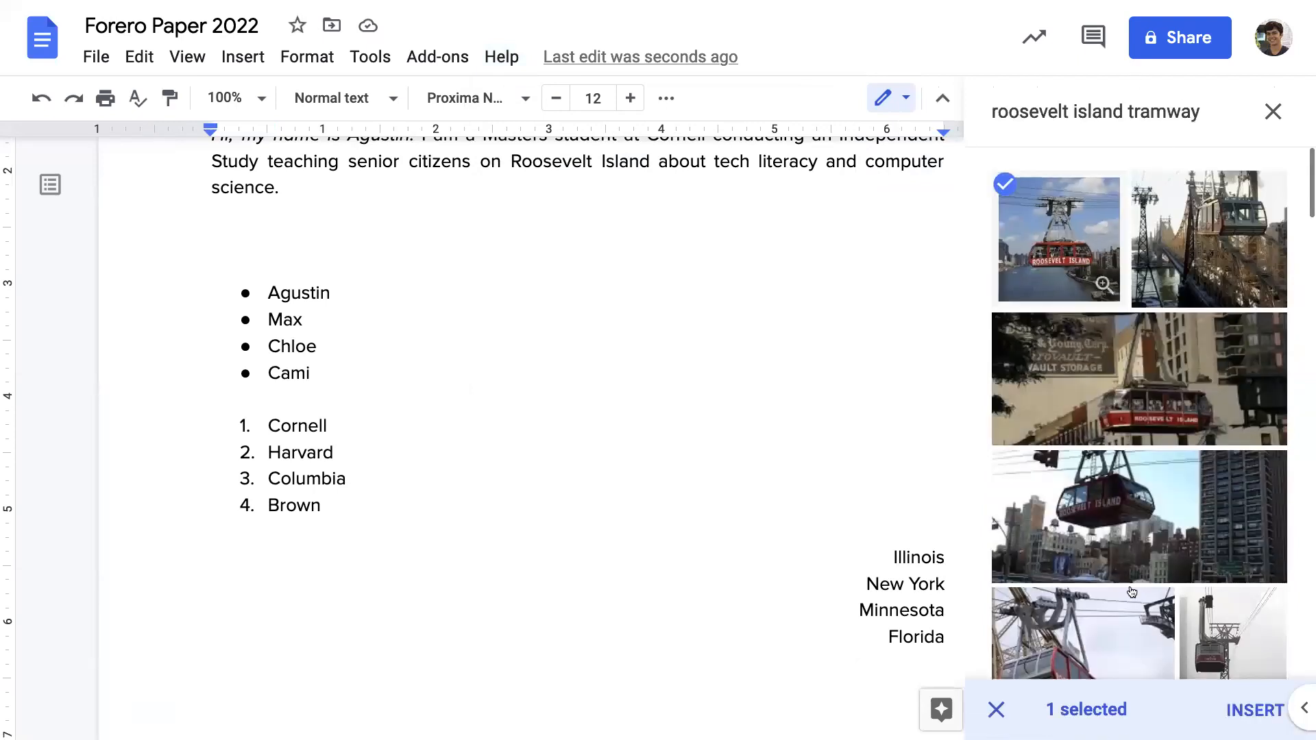
pyautogui.click(1241, 712)
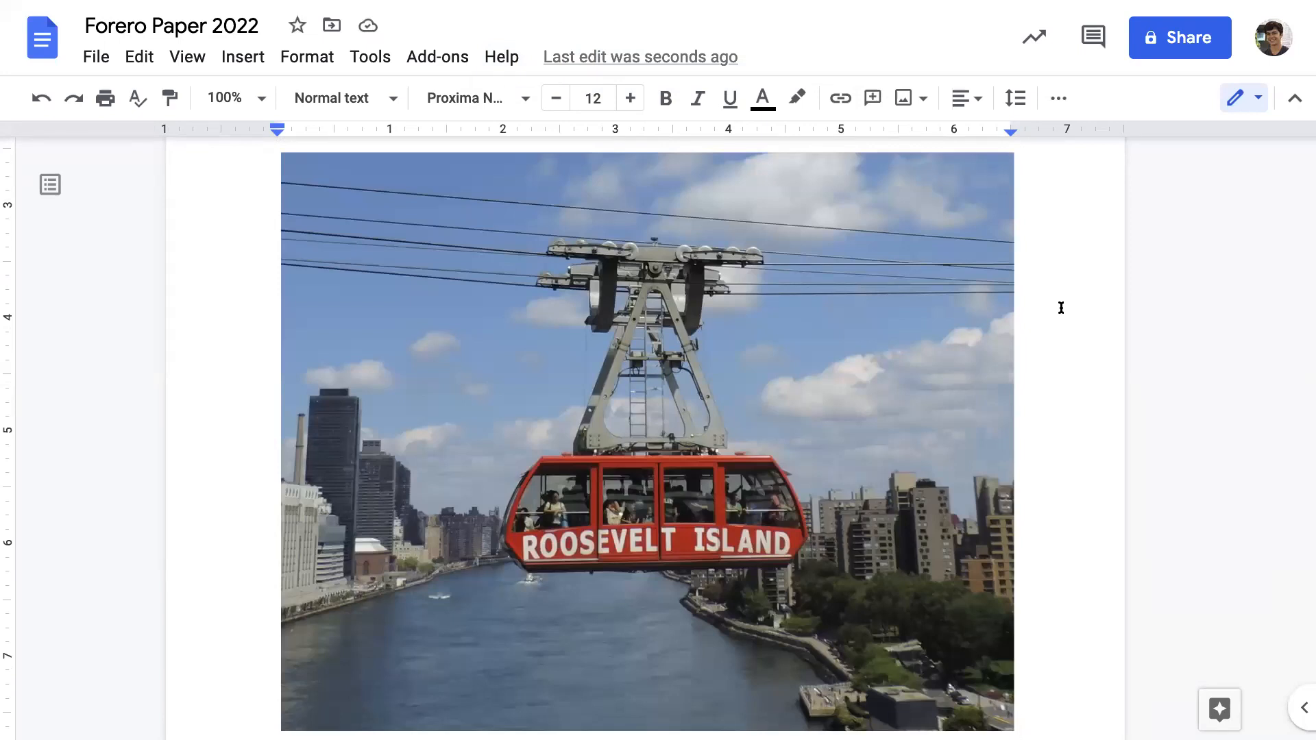
# Step: Switch to the Independent Study folder in Google Drive and create a new blank Google Sheets spreadsheet
pyautogui.moveTo(376, 28)
pyautogui.click(380, 51)
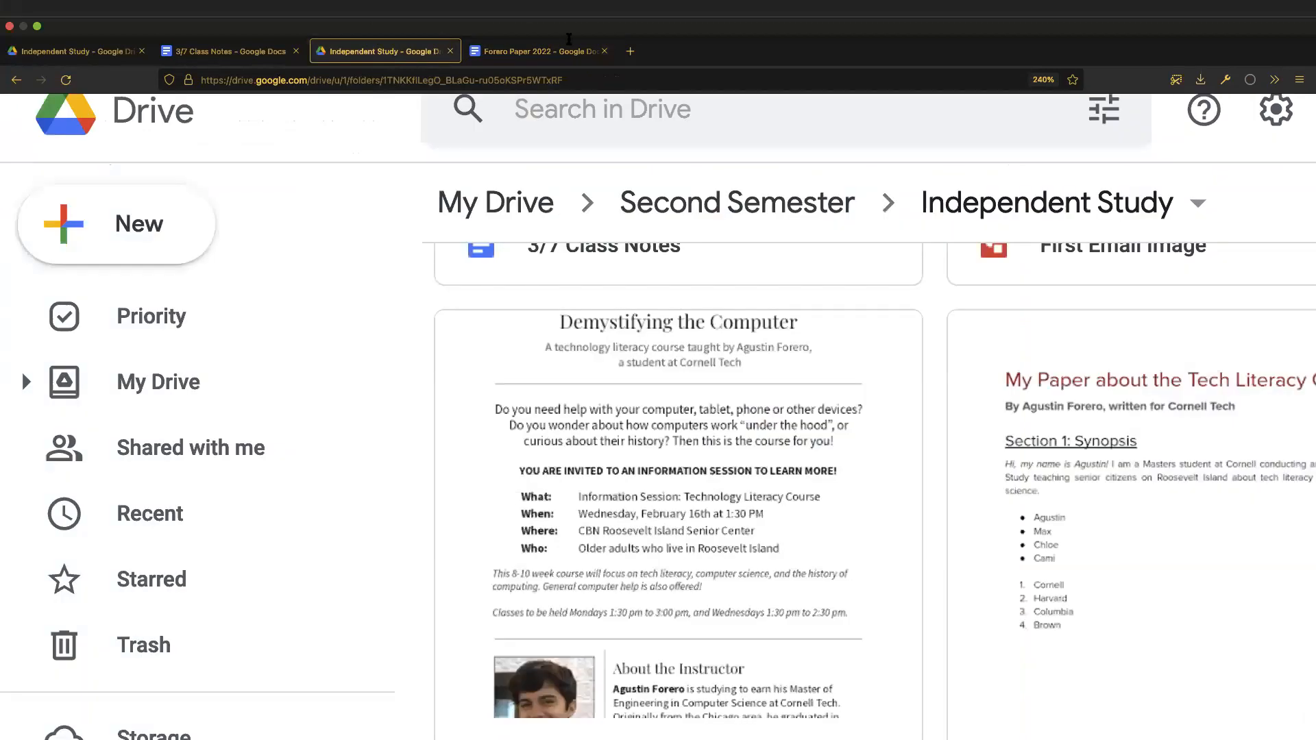
pyautogui.click(570, 19)
pyautogui.click(386, 20)
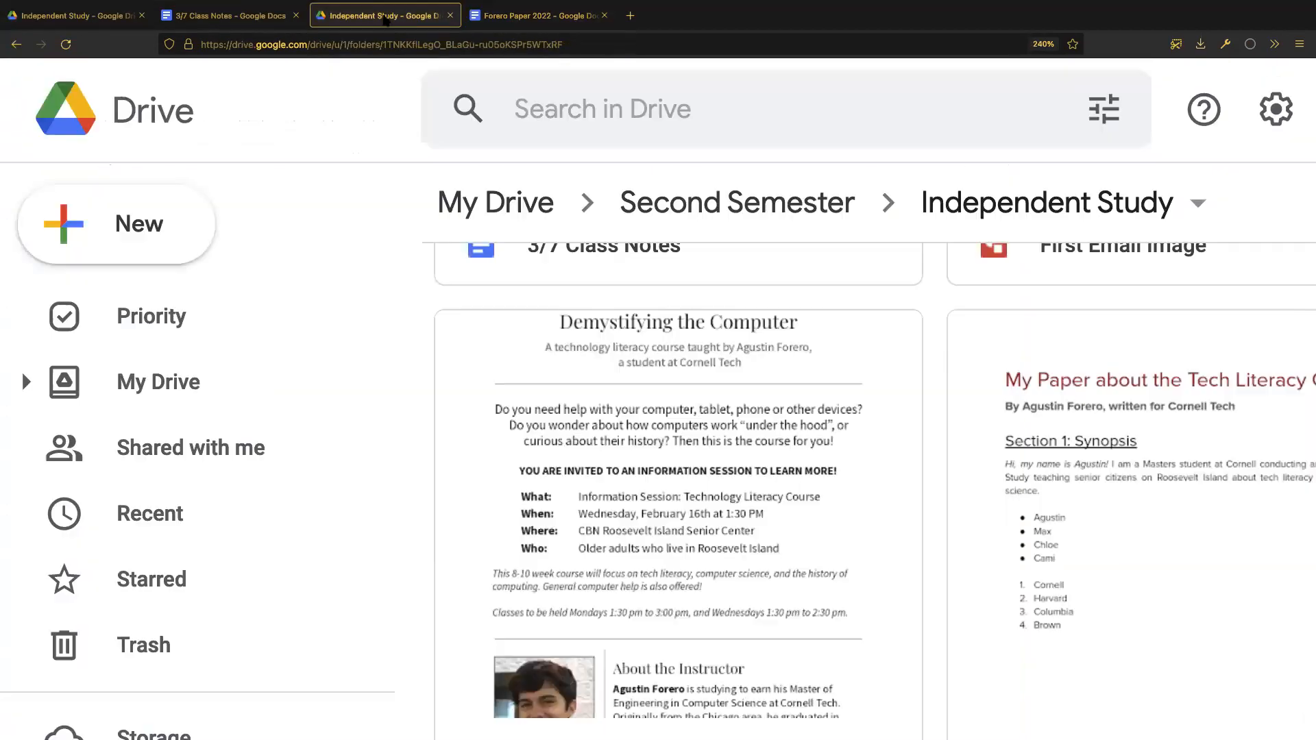
pyautogui.click(110, 166)
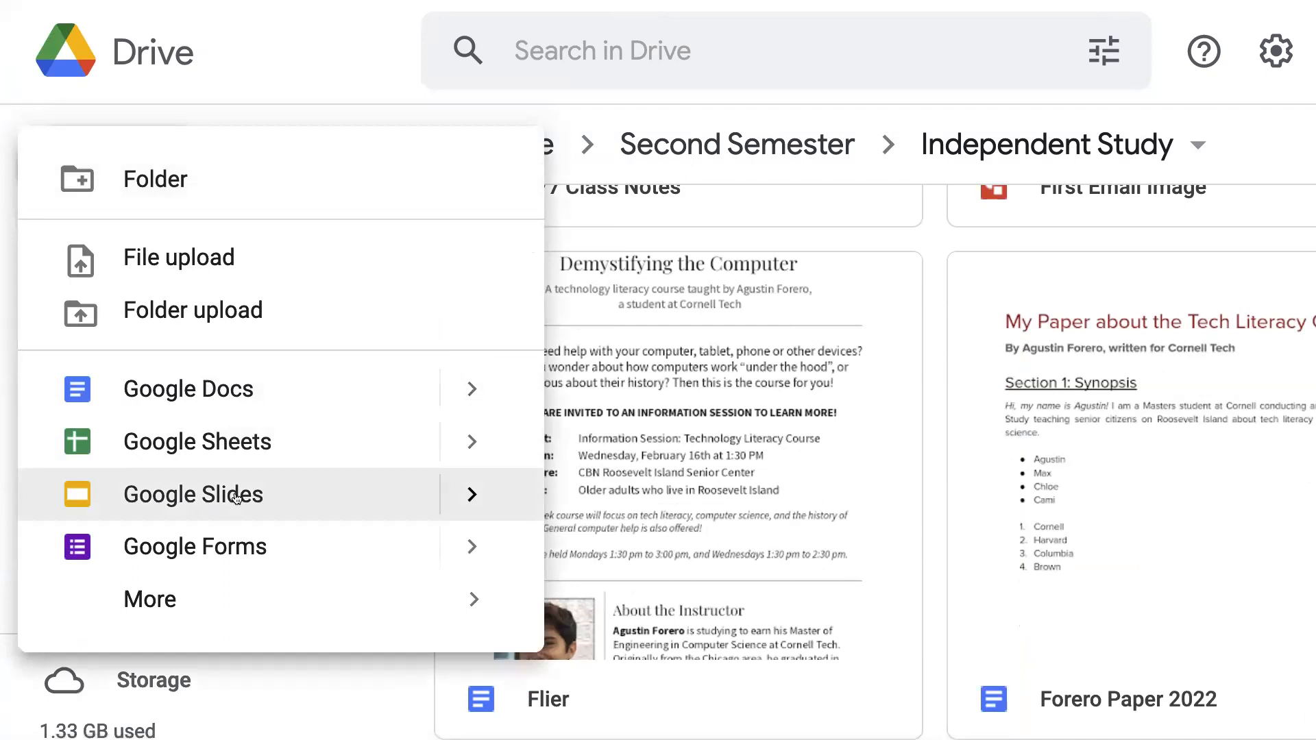
pyautogui.click(238, 453)
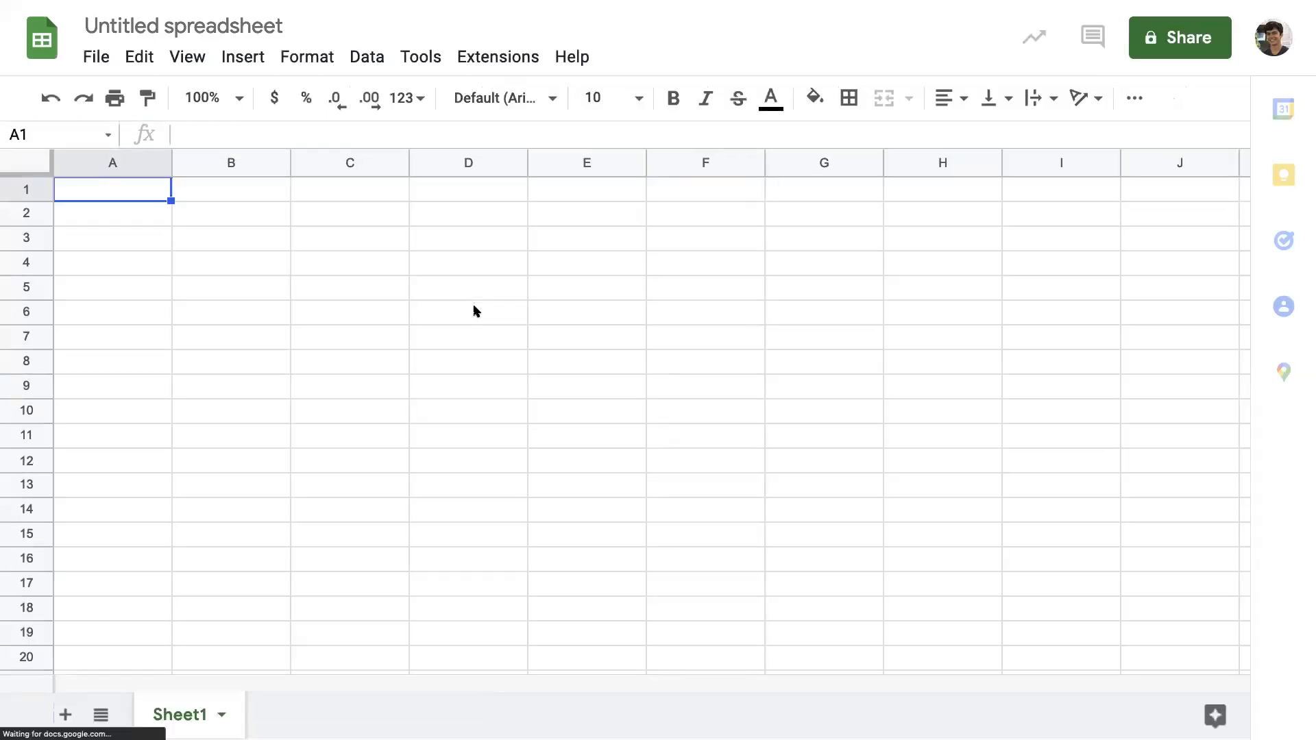
# Step: Enter 9 in cell B2 and 12 in cell B3 of the blank sheet
pyautogui.press('Down')
pyautogui.press('Right')
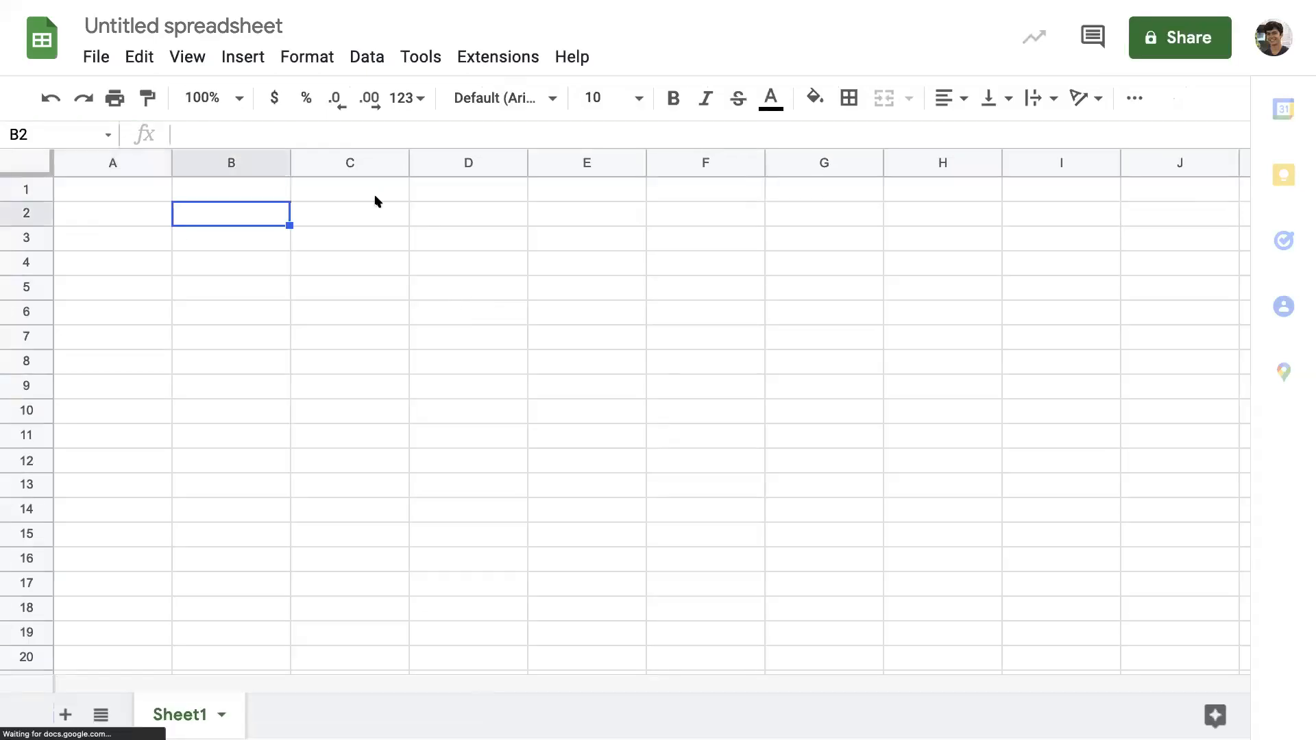
pyautogui.write('9')
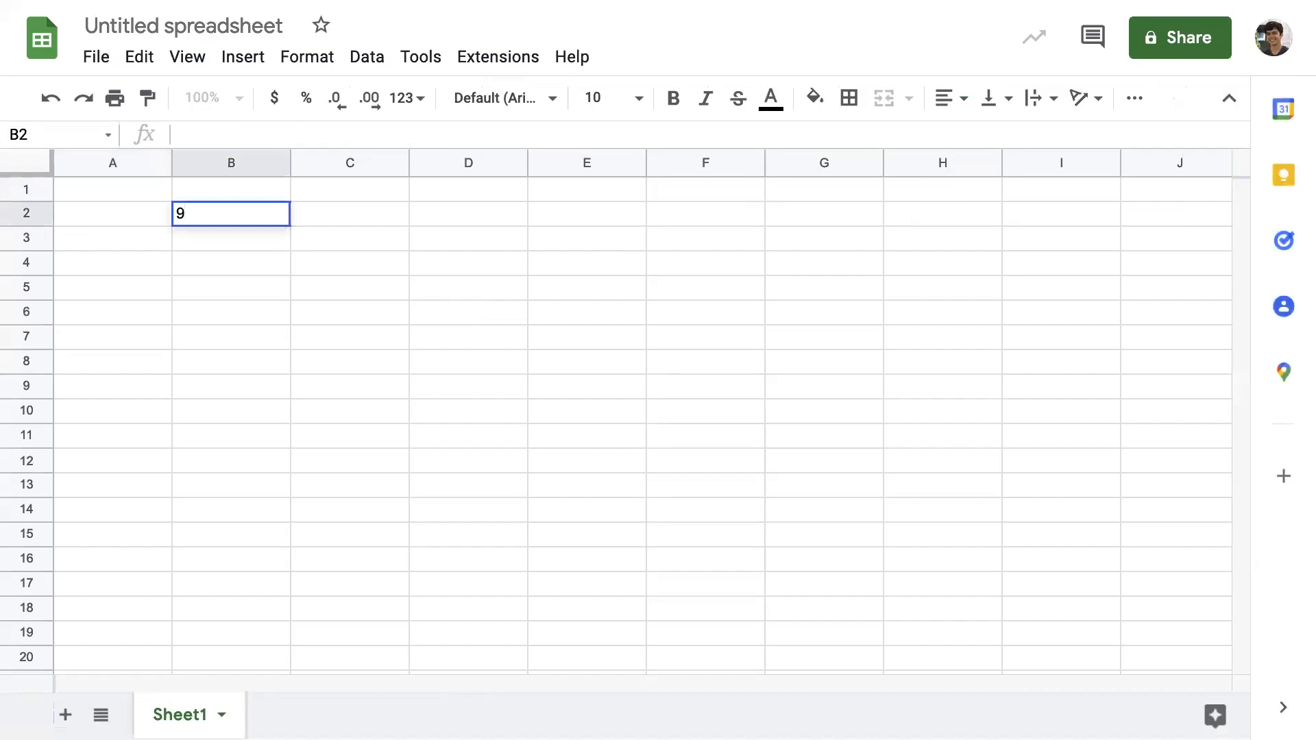
pyautogui.press('Return')
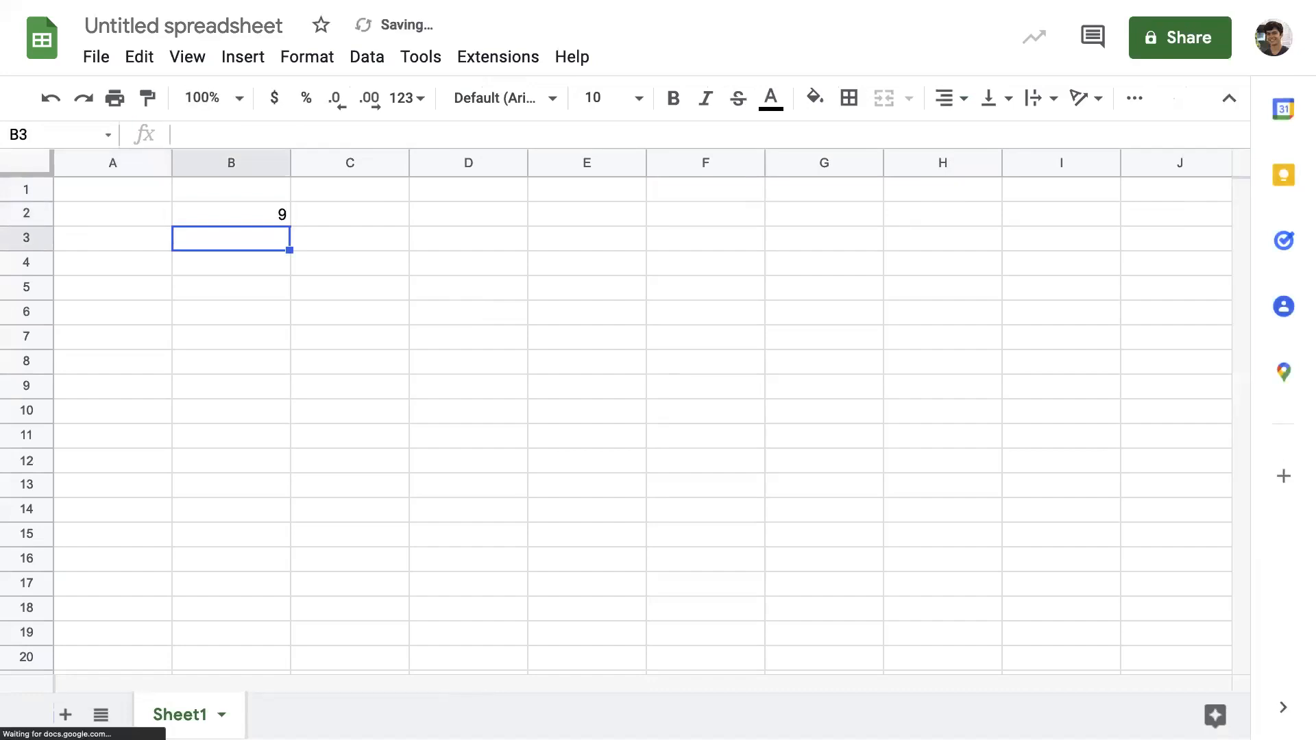
pyautogui.write('12')
pyautogui.press('Return')
# Step: Add up the range B2:B3 in cell B4 with the SUM function
pyautogui.write('=sum(')
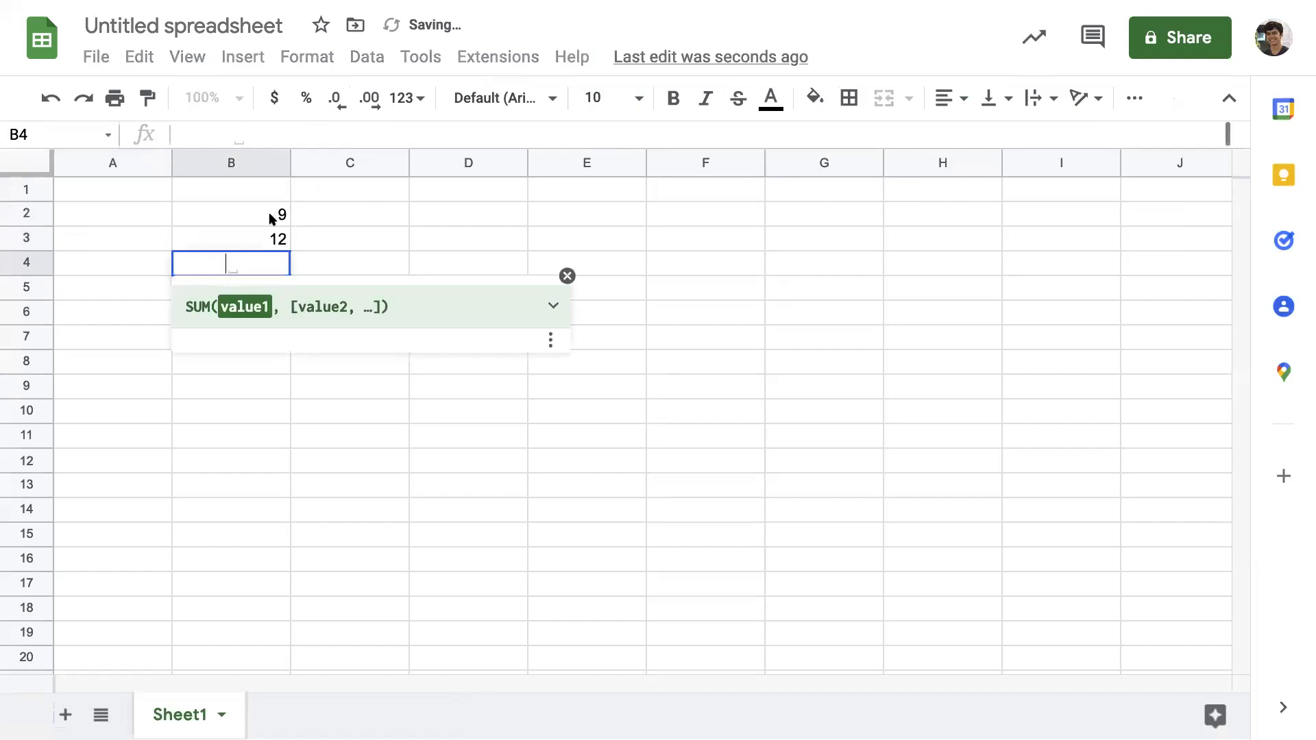
pyautogui.moveTo(273, 218); pyautogui.dragTo(272, 239)
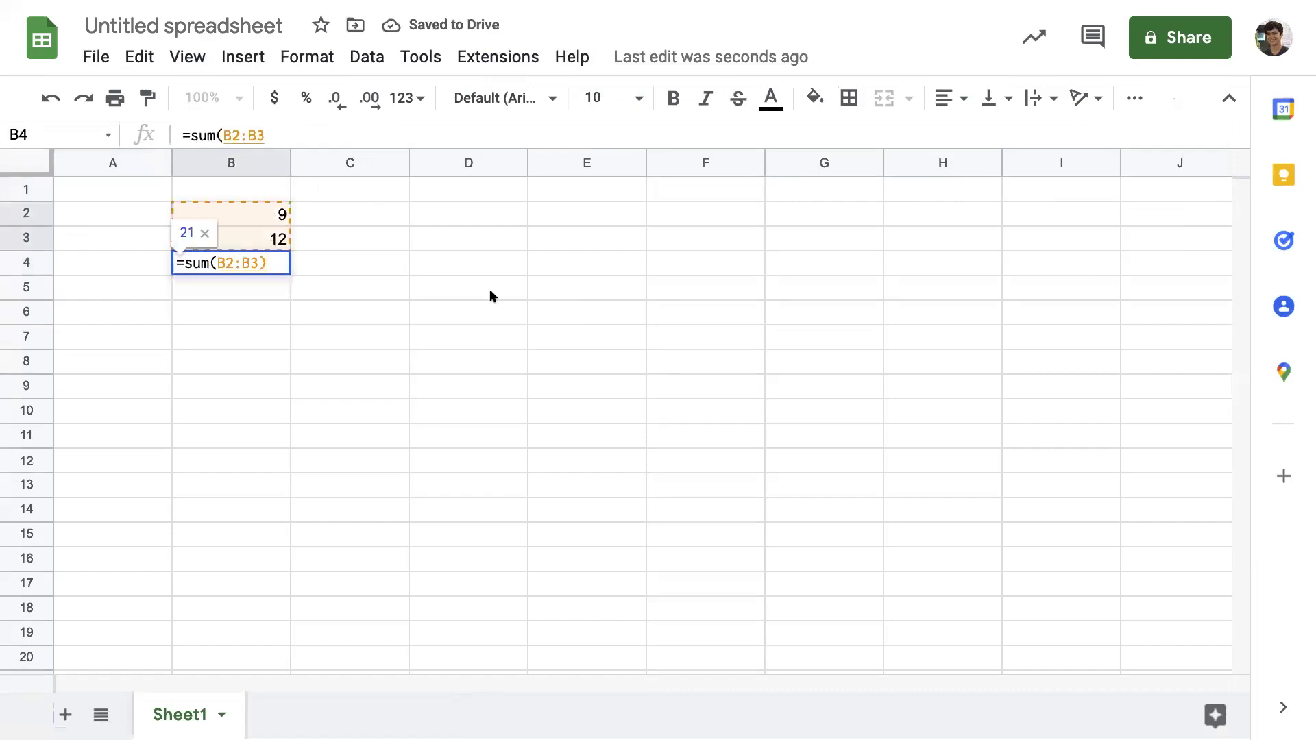
pyautogui.press('Return')
# Step: Change the value in cell B3 to 15
pyautogui.click(284, 240)
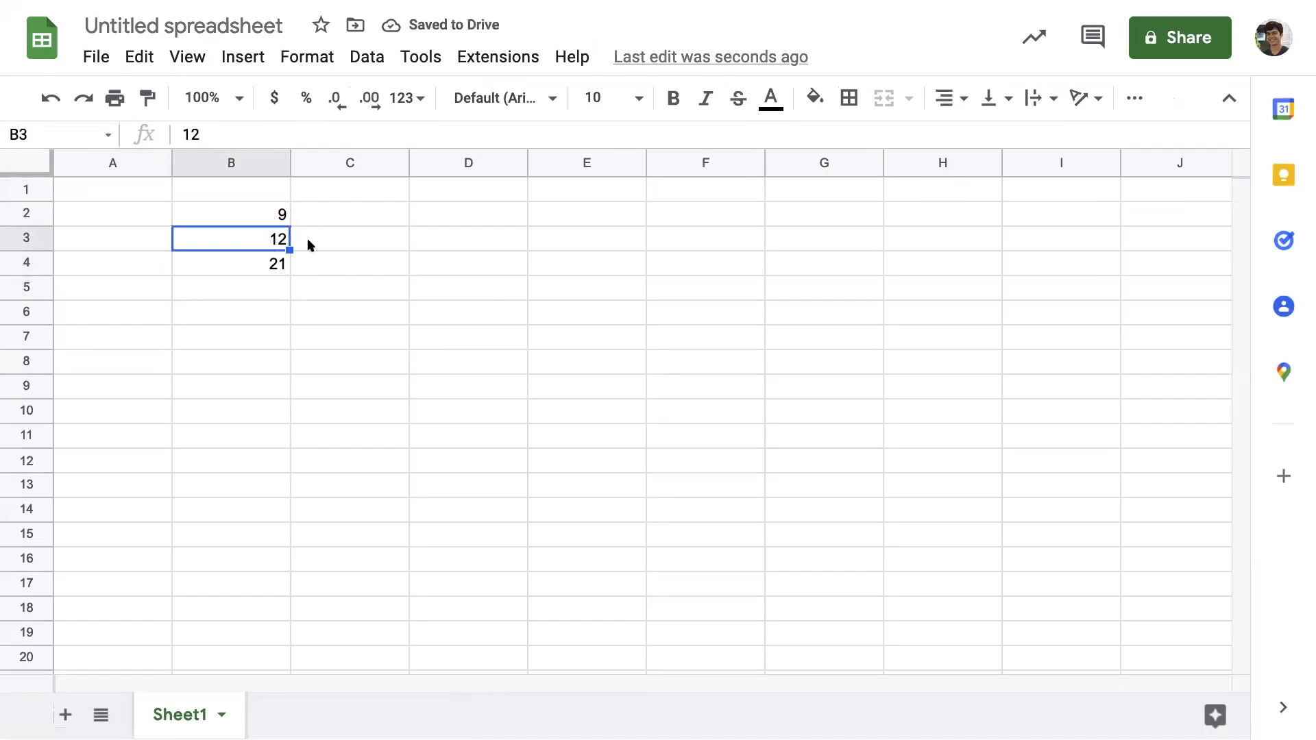
pyautogui.write('15')
pyautogui.press('Return')
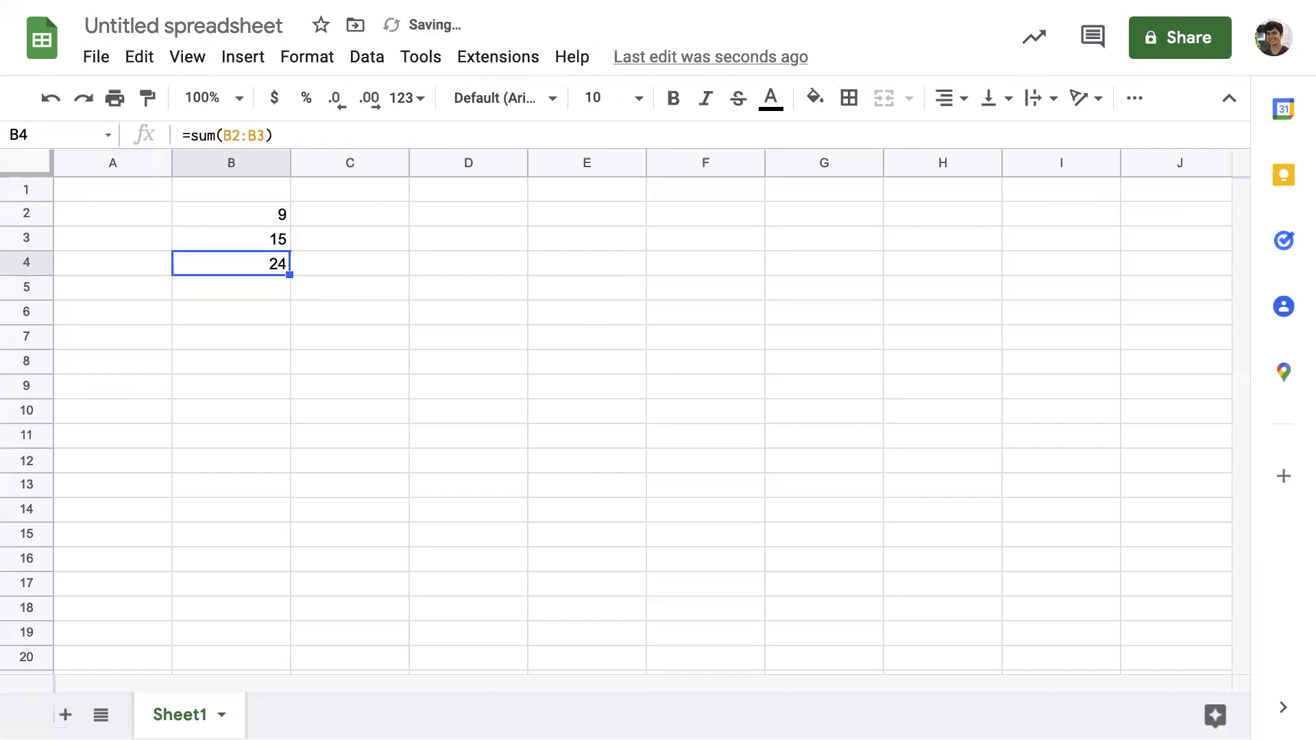
# Step: Try to multiply the range B2:B3 in cell B4 by replacing SUM with the MULTIPLY function
pyautogui.click(258, 225)
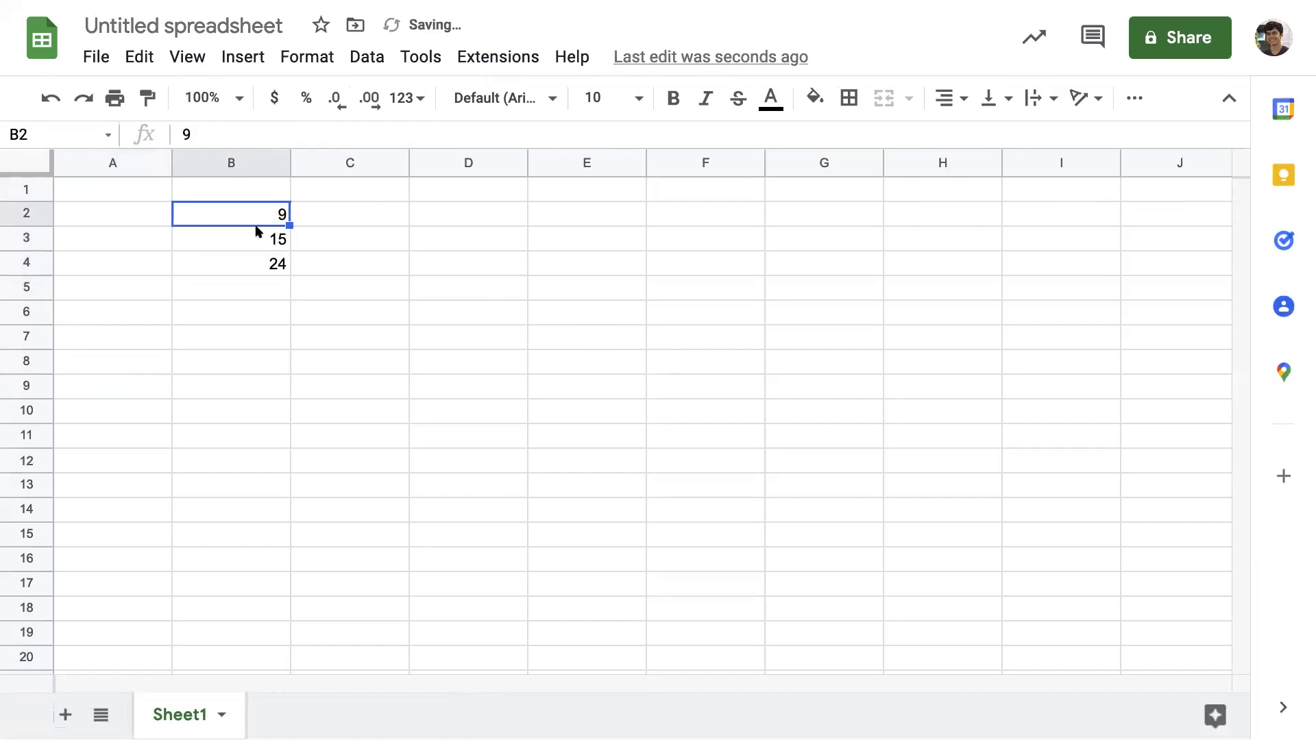
pyautogui.click(263, 259)
pyautogui.doubleClick(203, 136)
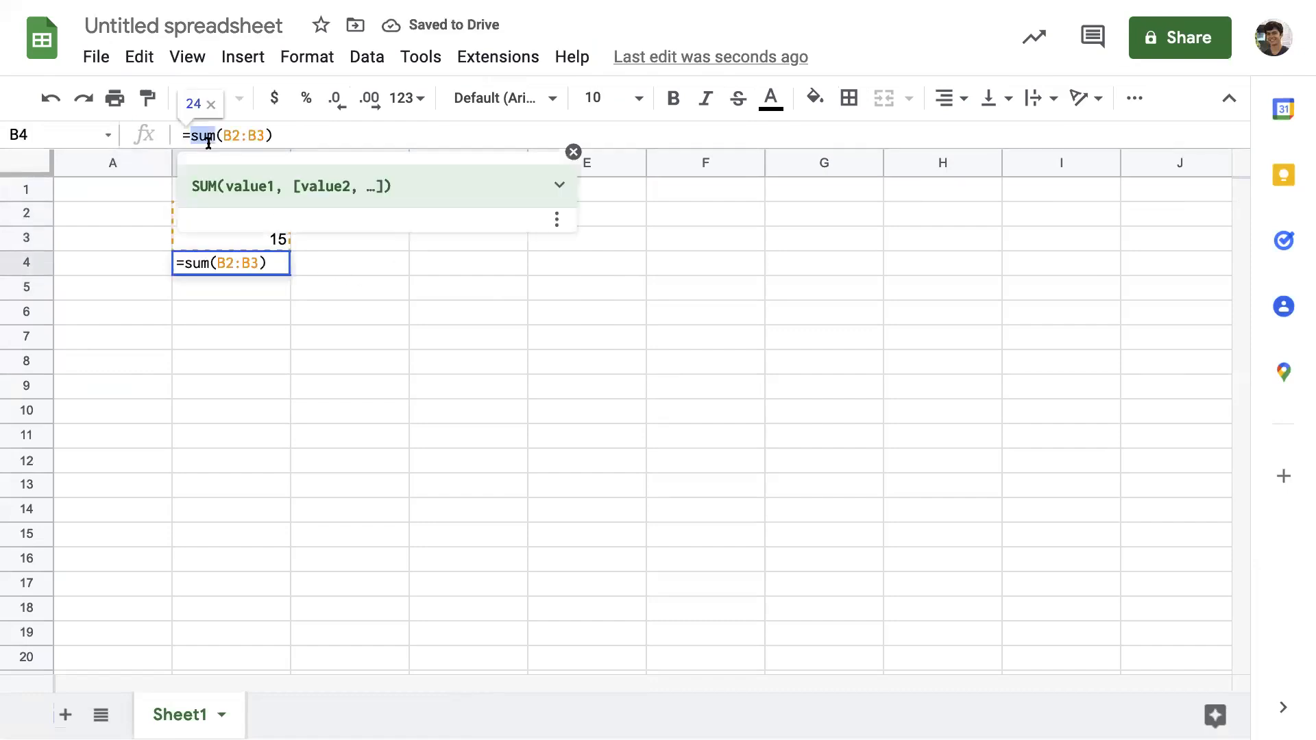
pyautogui.write('mul')
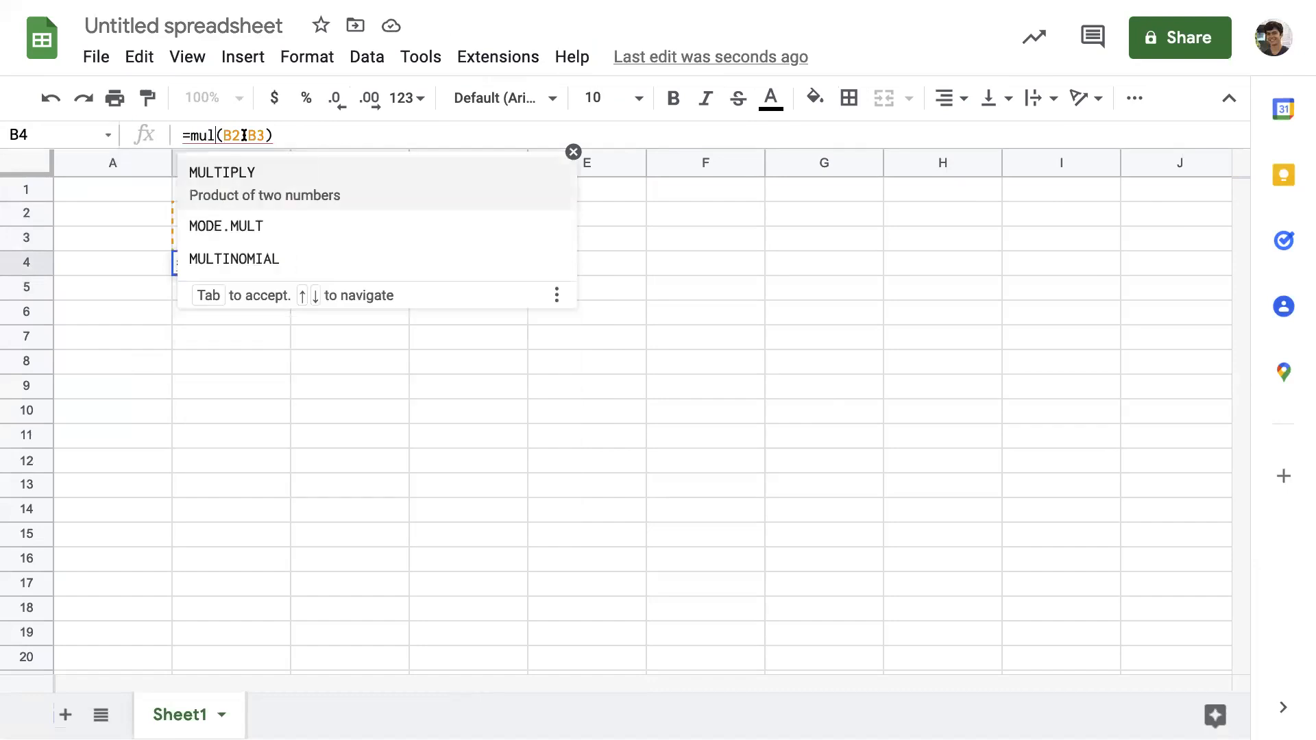
pyautogui.click(284, 183)
pyautogui.press('Return')
# Step: Change the function in cell B4 to PRODUCT, keeping the range B2:B3
pyautogui.click(238, 261)
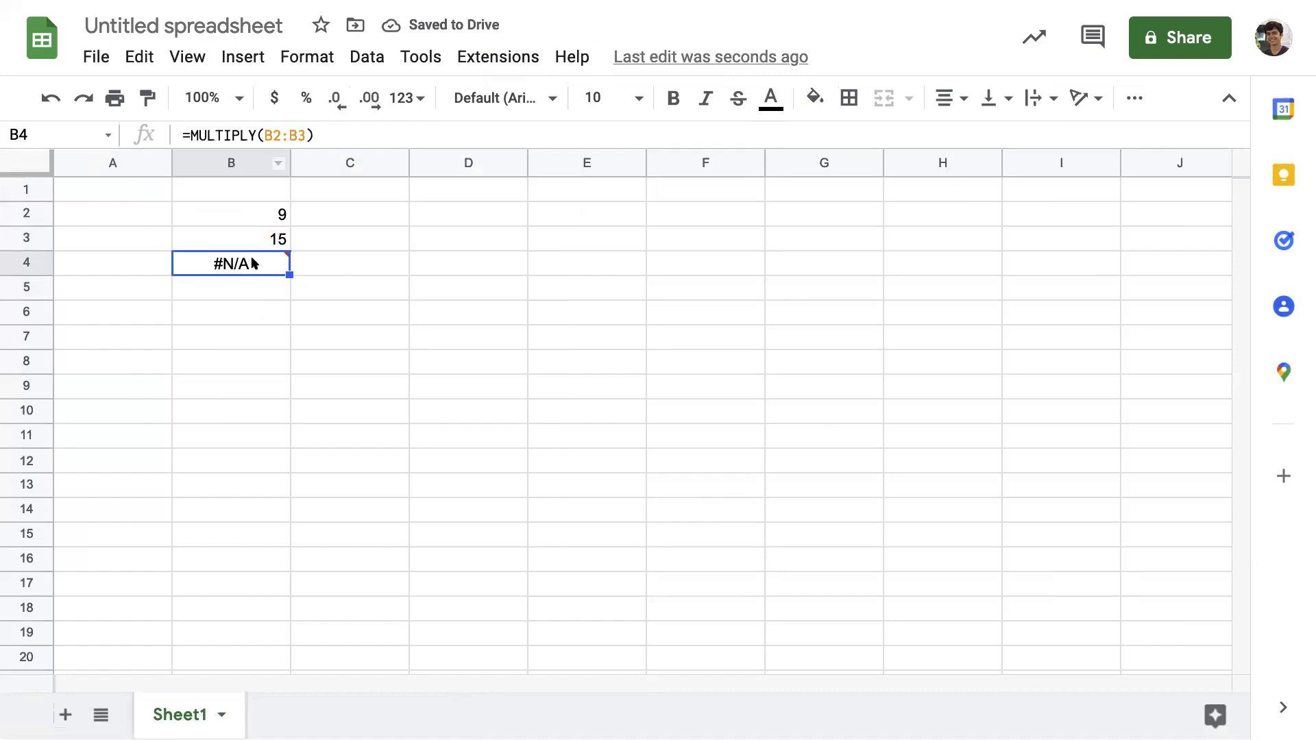
pyautogui.doubleClick(231, 134)
pyautogui.write('produ')
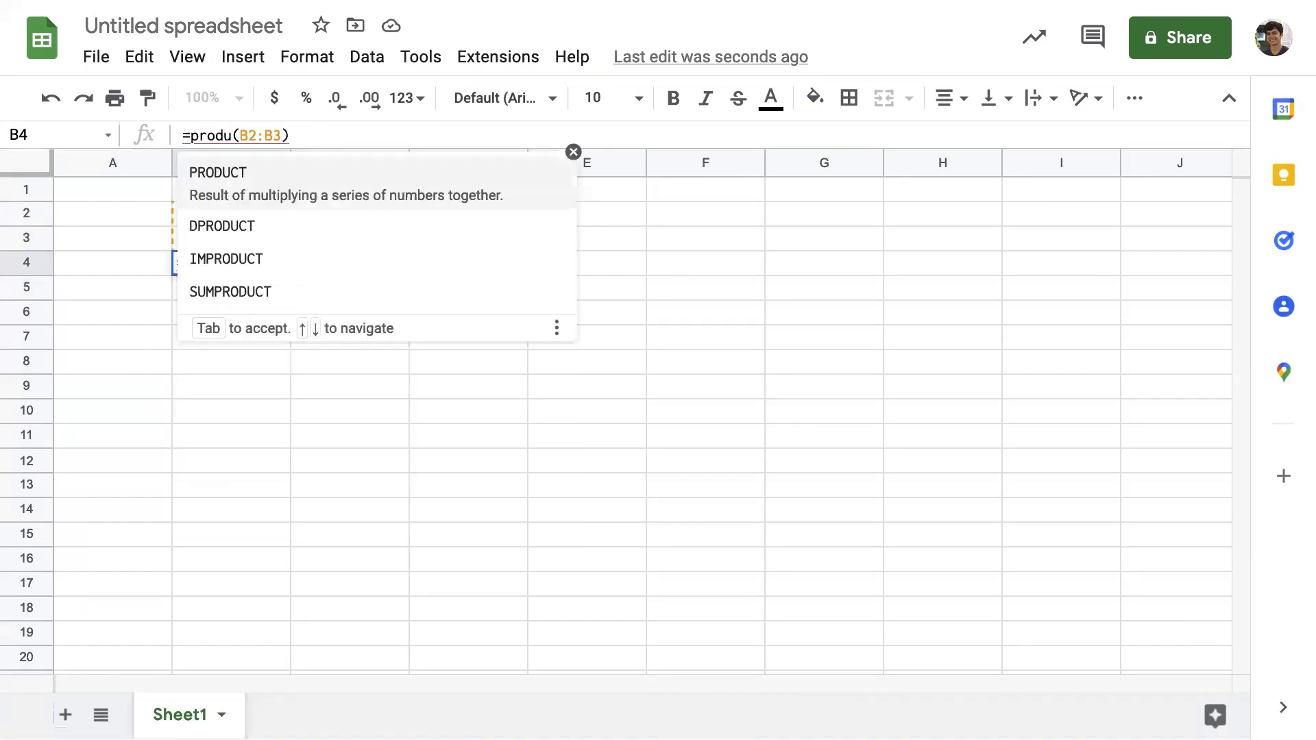
pyautogui.click(235, 194)
pyautogui.click(384, 344)
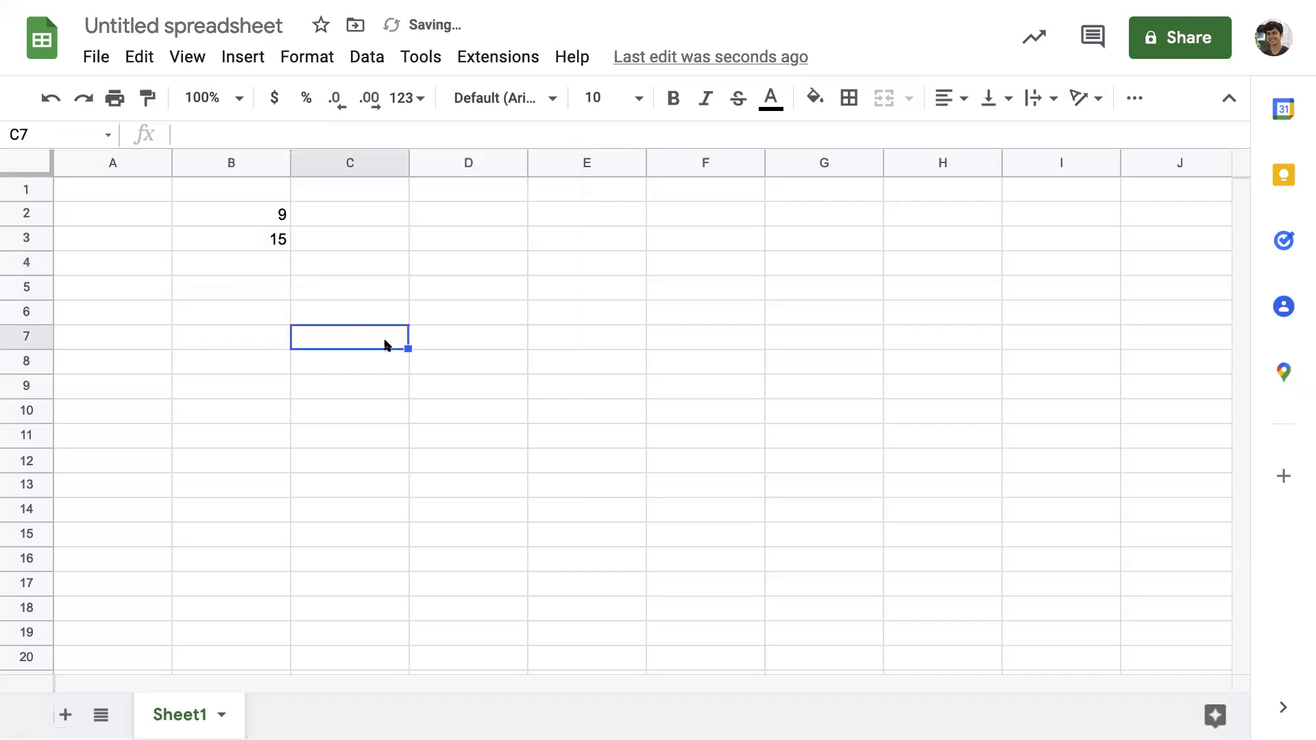
pyautogui.click(259, 271)
# Step: Set the value in cell B3 to 4 and check the PRODUCT formula in cell B4
pyautogui.click(274, 241)
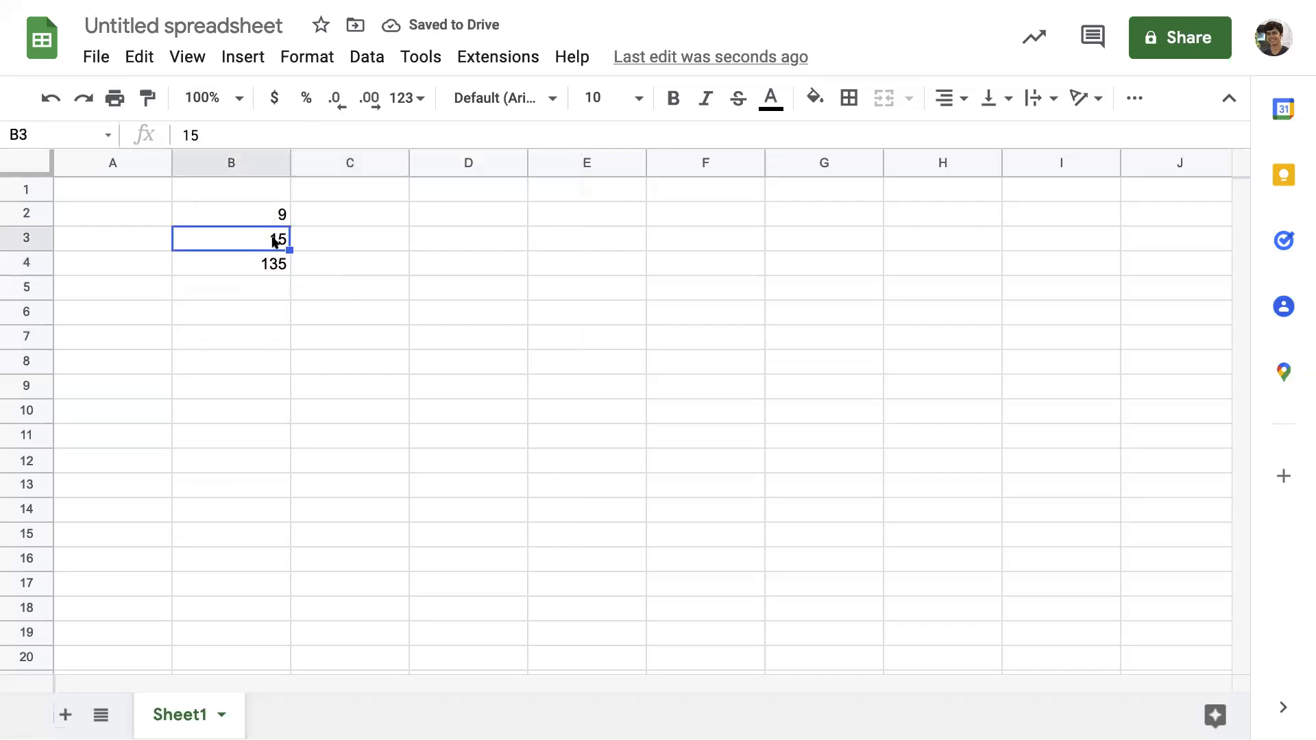
pyautogui.write('4')
pyautogui.click(275, 271)
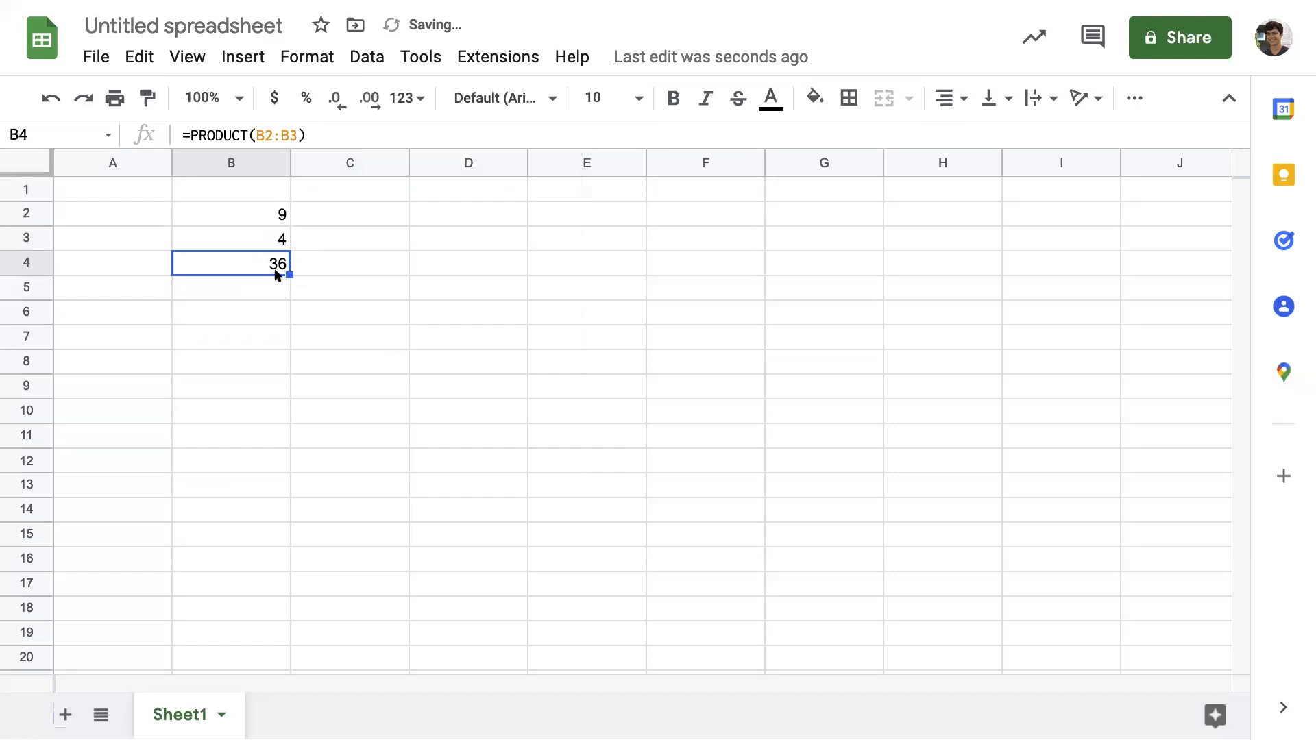
pyautogui.click(368, 322)
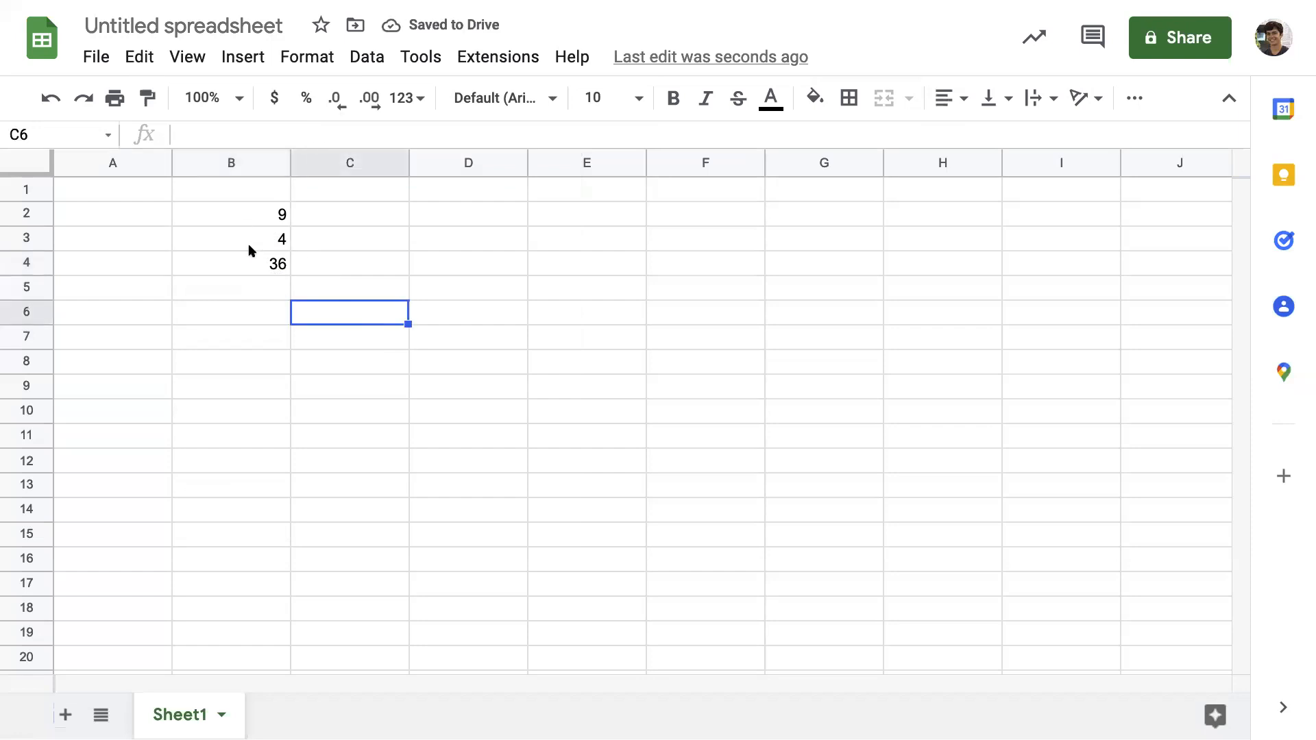
pyautogui.moveTo(259, 212); pyautogui.dragTo(253, 264)
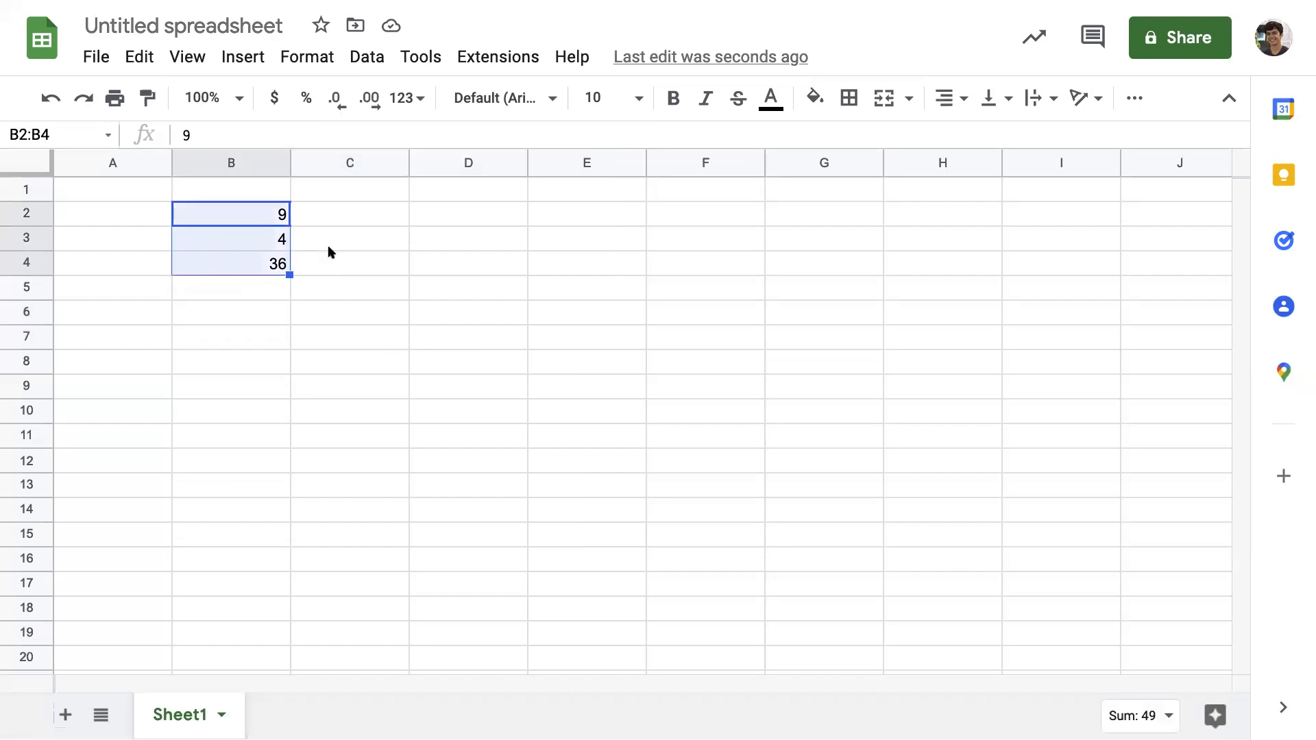
pyautogui.click(344, 265)
pyautogui.moveTo(343, 214); pyautogui.dragTo(515, 314)
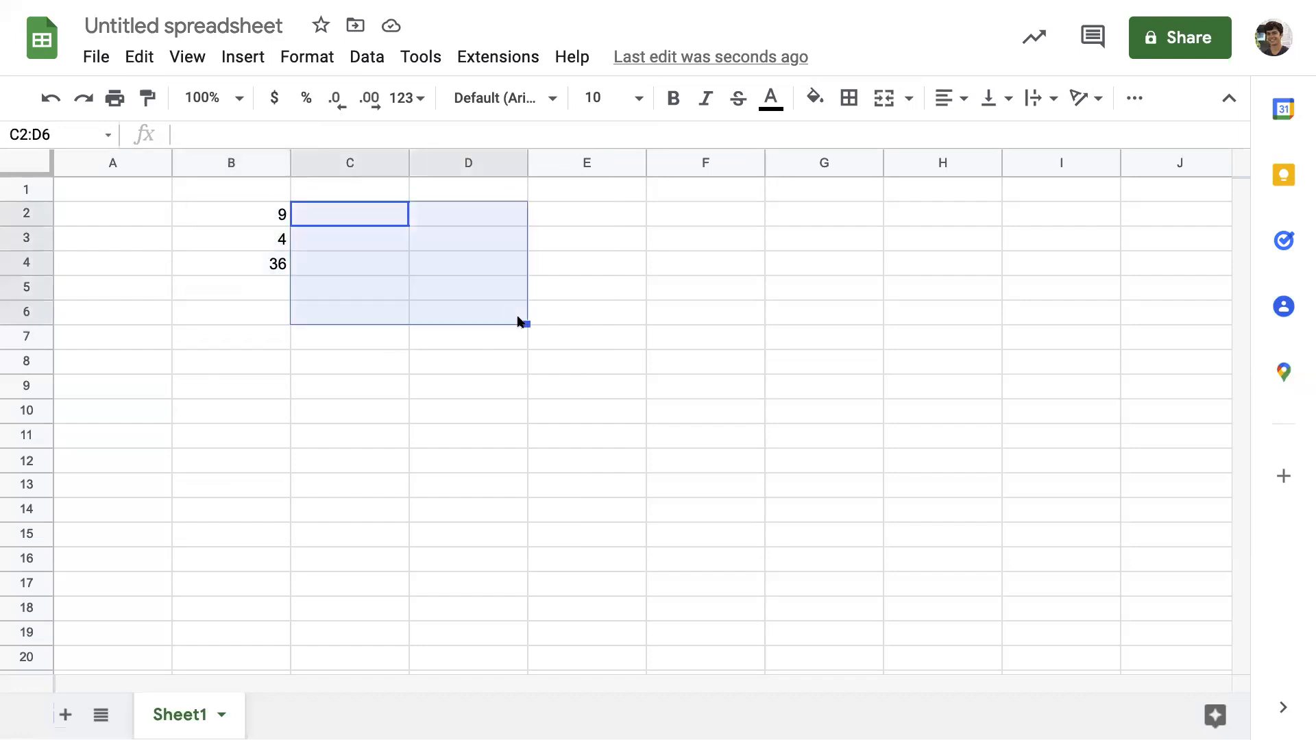
pyautogui.click(580, 338)
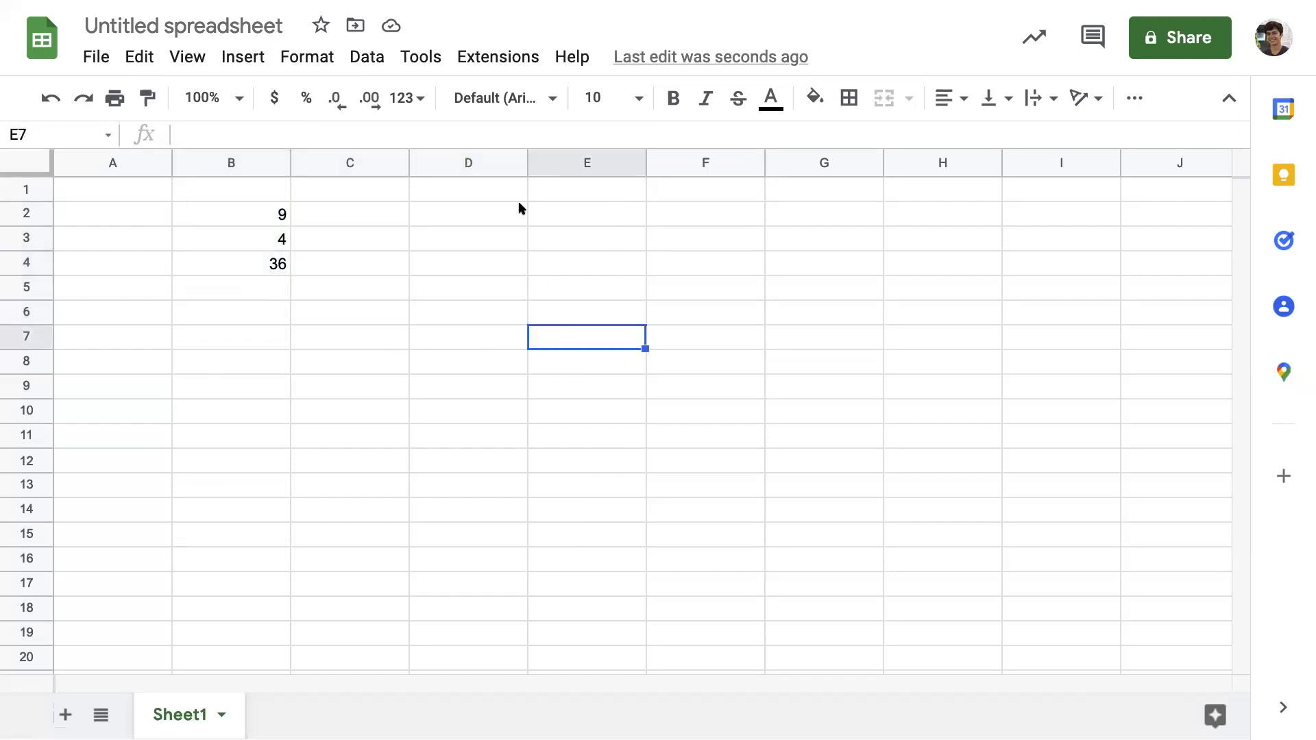
# Step: Find the Insert chart command by searching for "chart" and insert a chart into the sheet
pyautogui.click(580, 65)
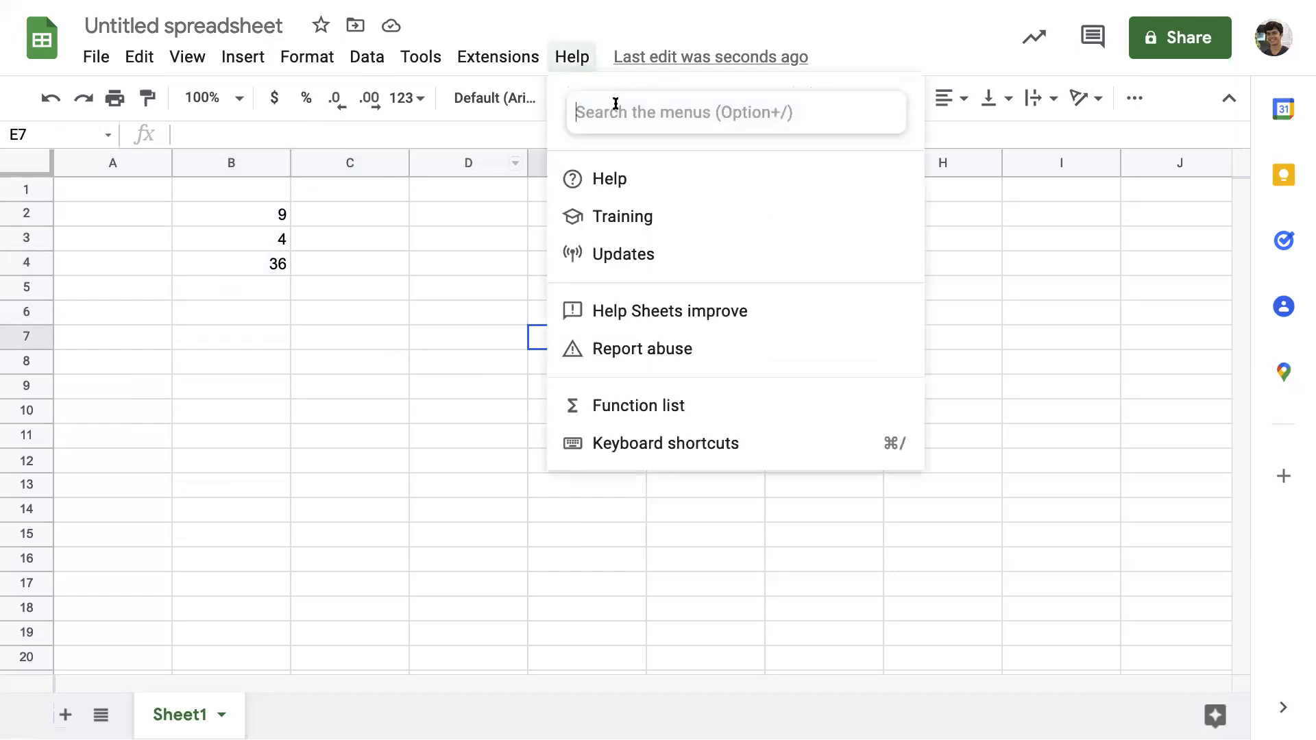
pyautogui.write('chart')
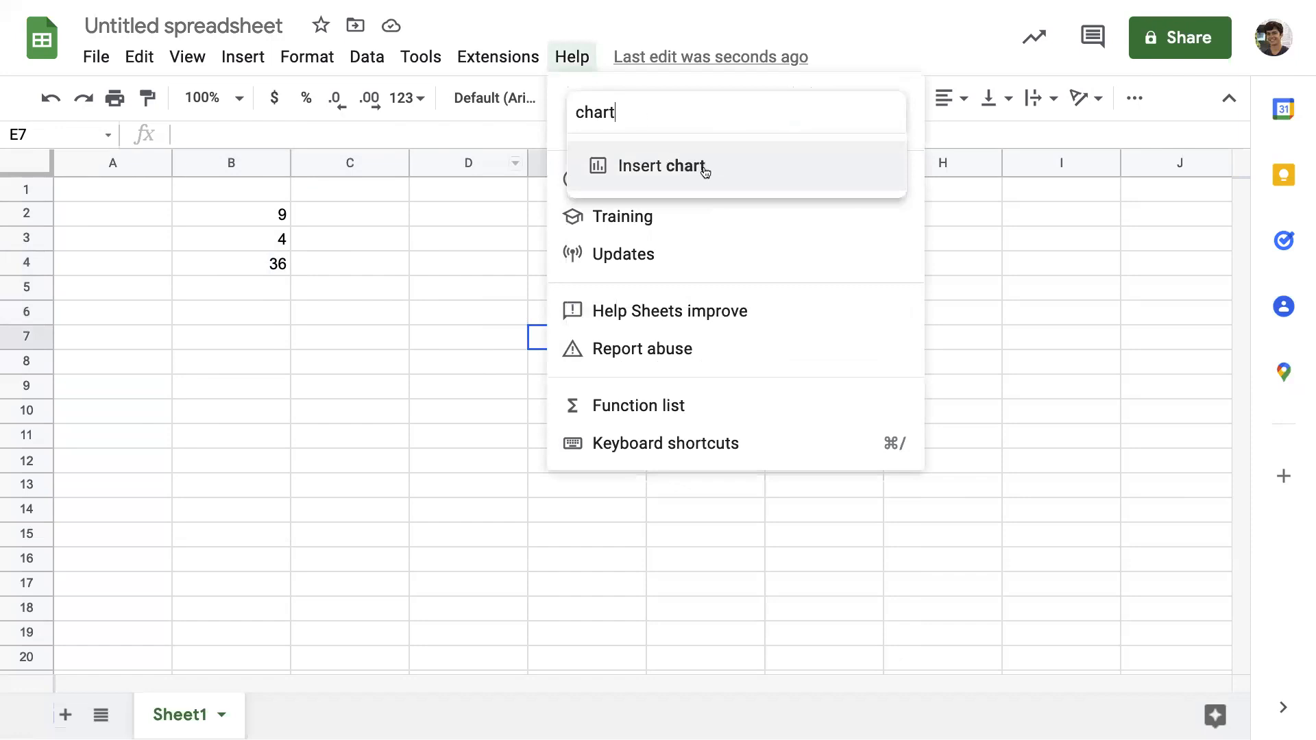
pyautogui.click(706, 171)
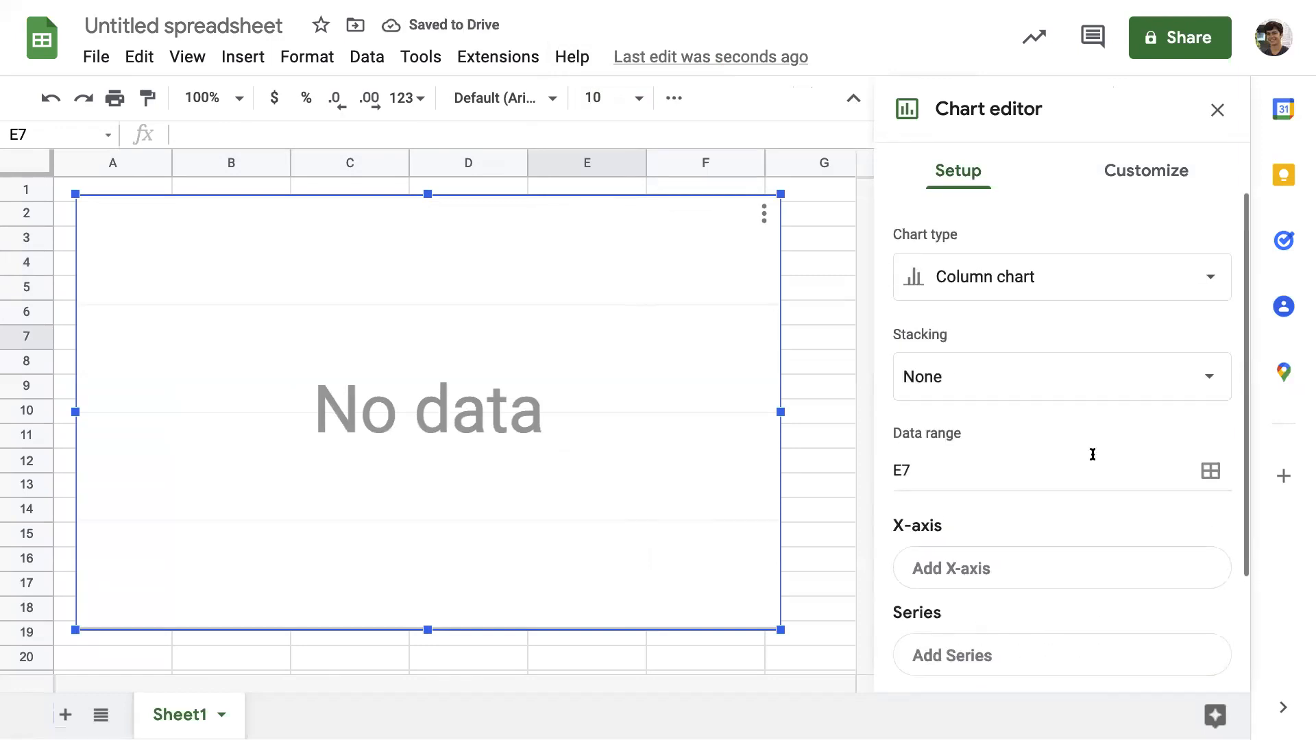
# Step: Browse the available chart types and setup options of the new chart, and close the chart editor
pyautogui.click(1078, 280)
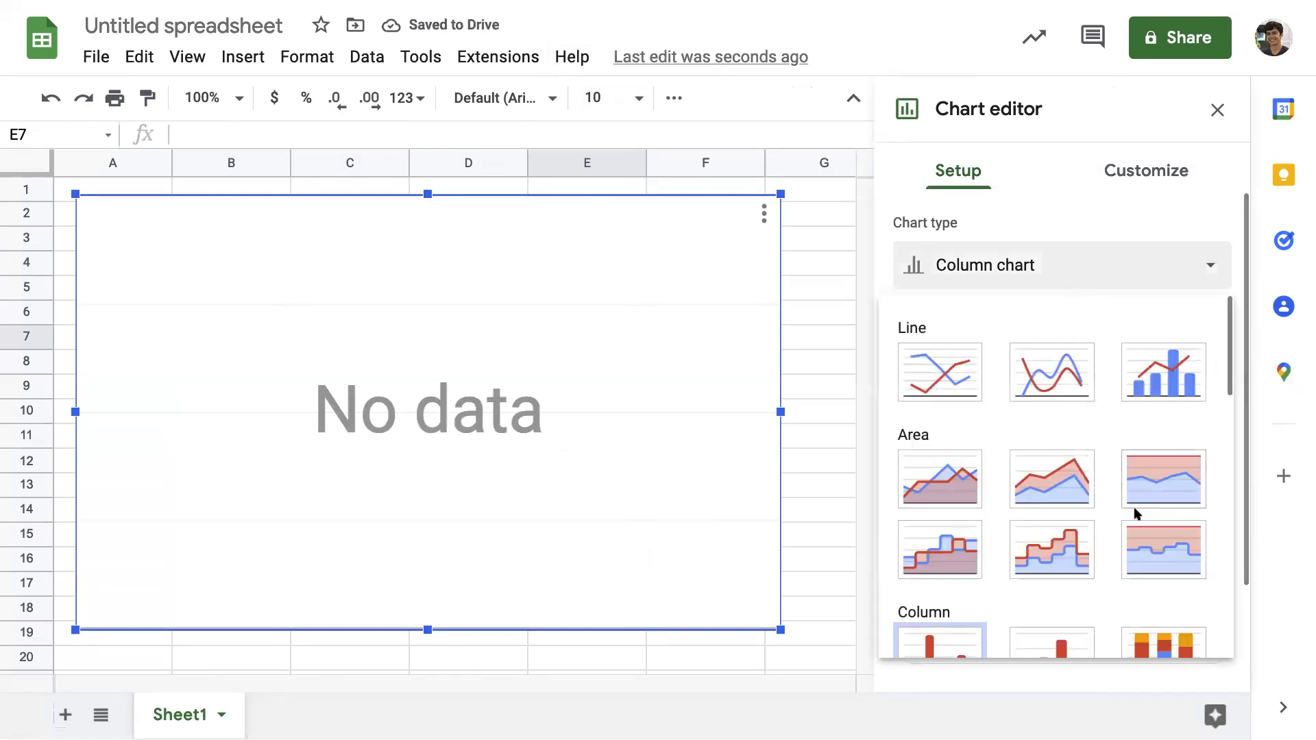
pyautogui.scroll(-5, 1134, 511)
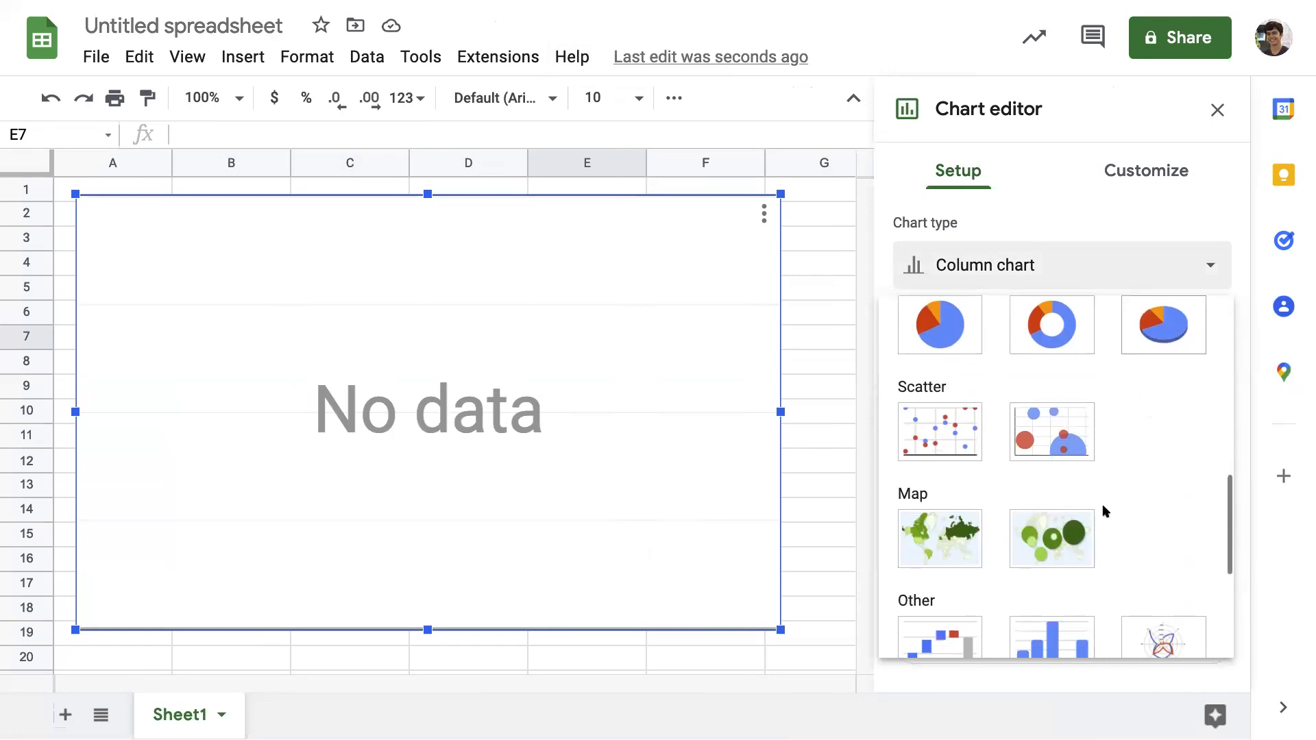
pyautogui.scroll(-5, 1093, 529)
pyautogui.click(1076, 296)
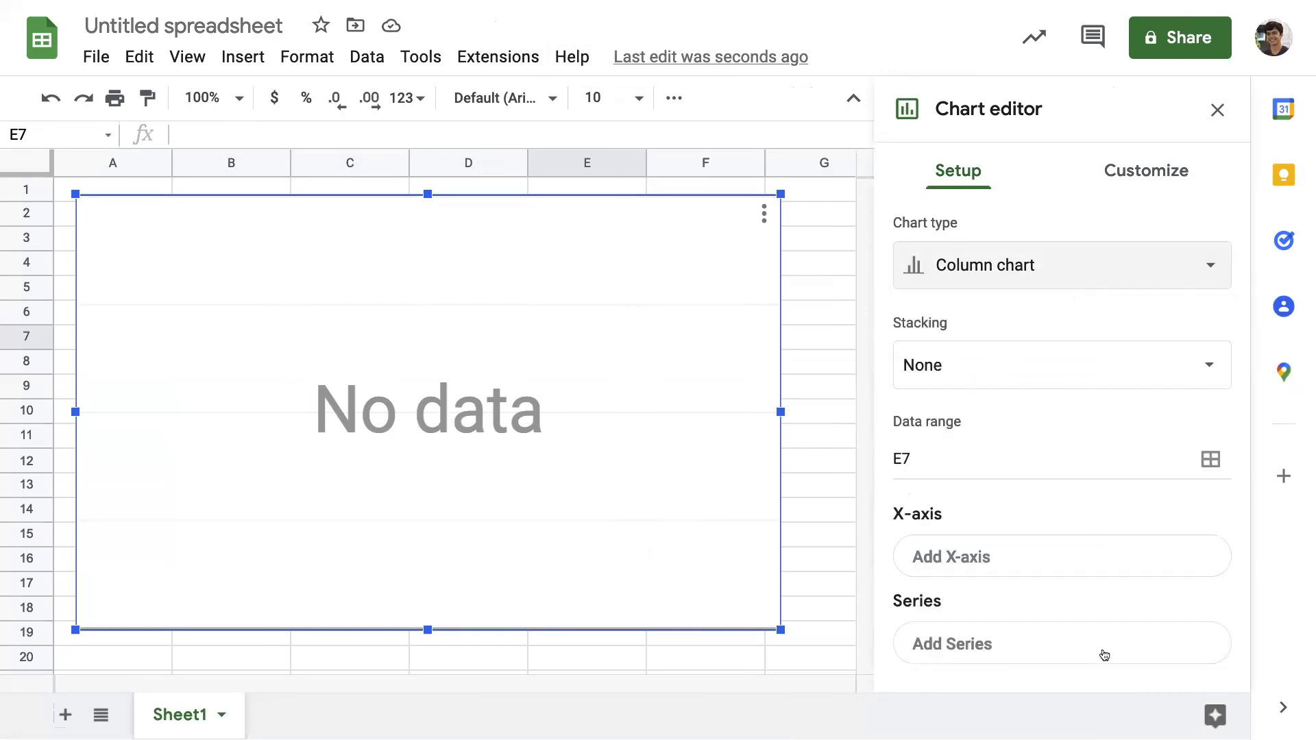
pyautogui.scroll(-2, 1104, 540)
pyautogui.scroll(2, 1100, 535)
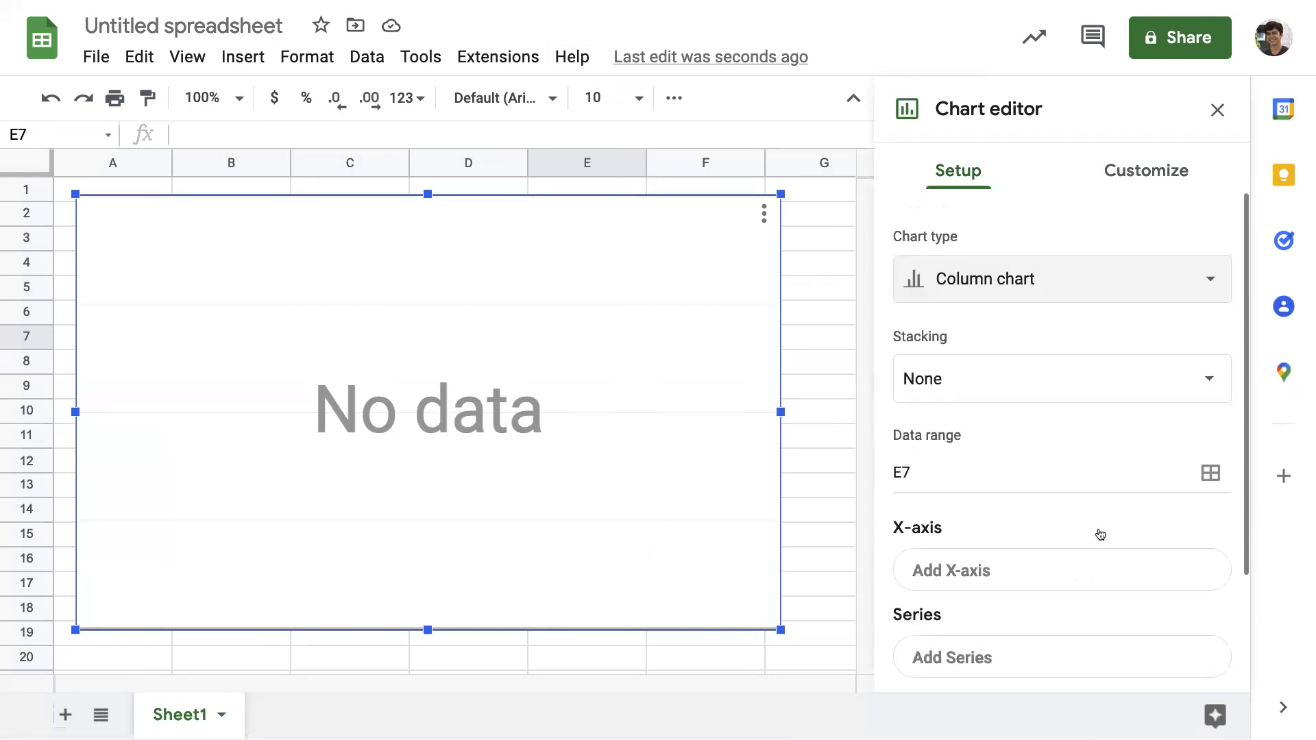
pyautogui.click(1131, 176)
pyautogui.press('Escape')
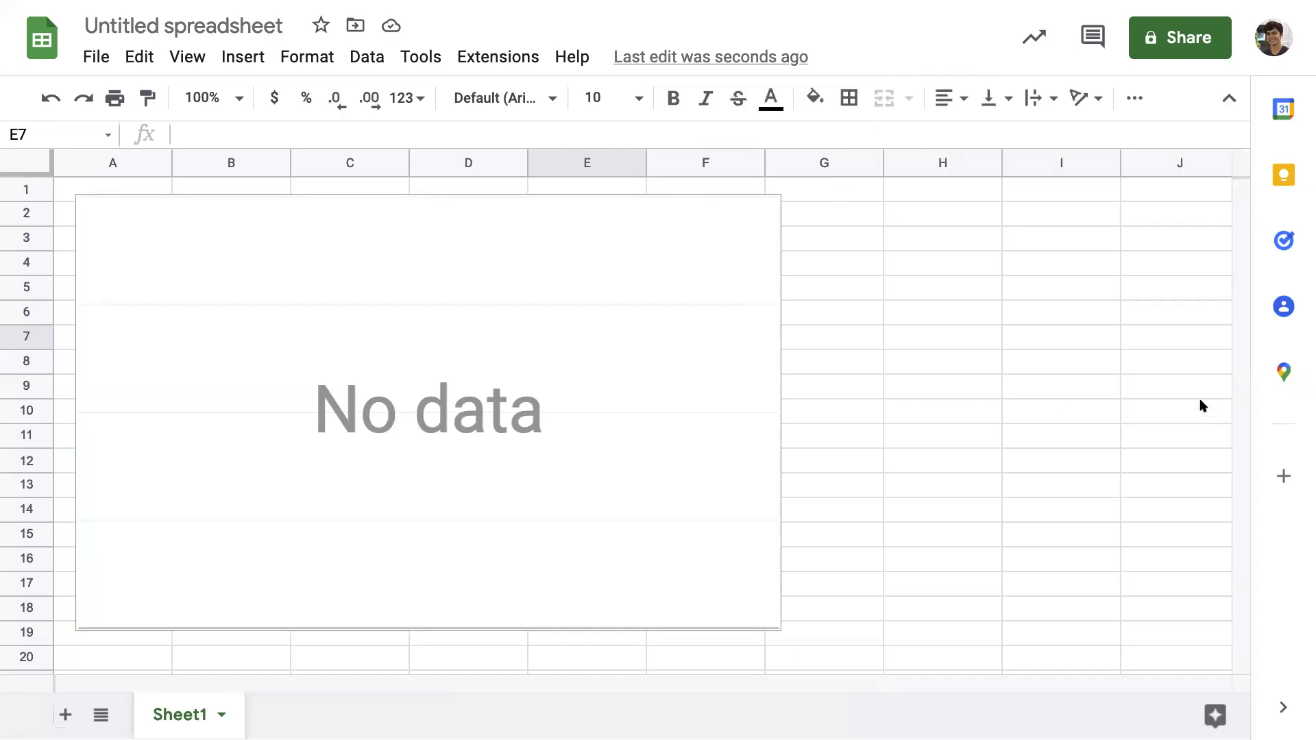
# Step: Switch to the 2022 paper in Google Docs and download it as a PDF document
pyautogui.click(662, 353)
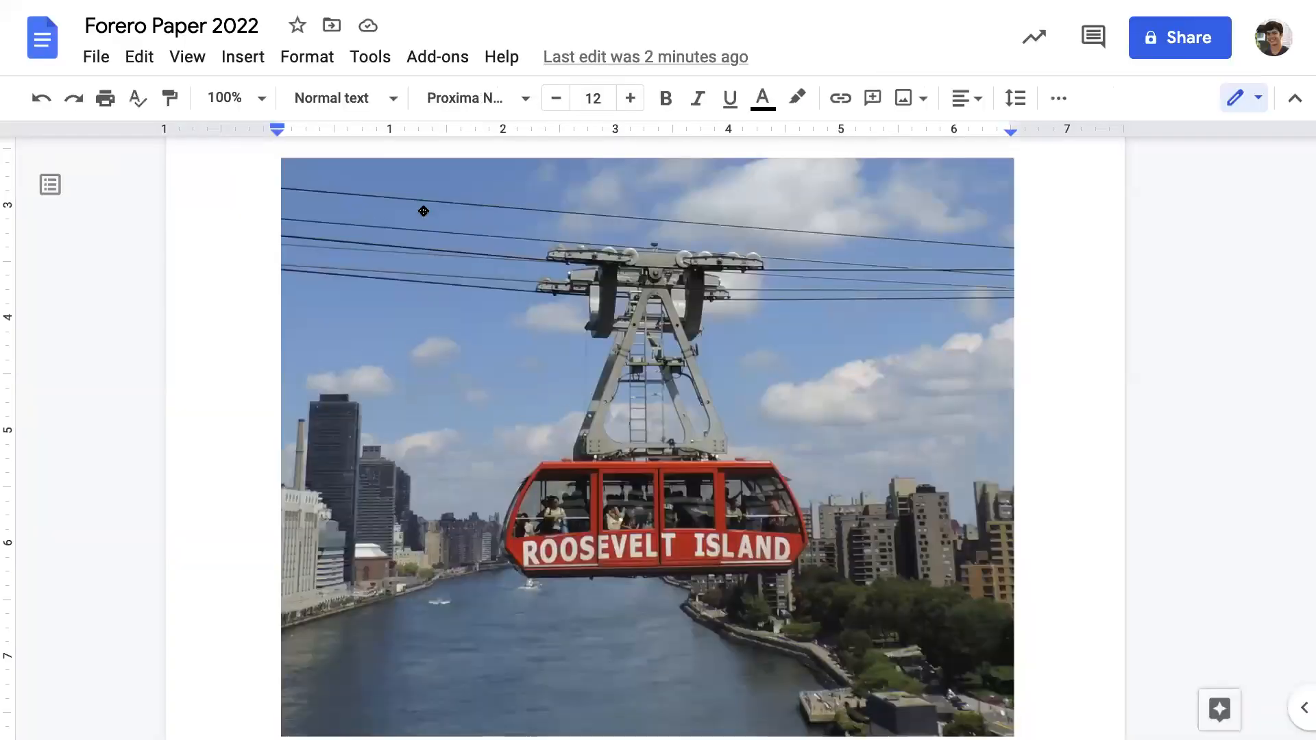
pyautogui.scroll(6, 424, 211)
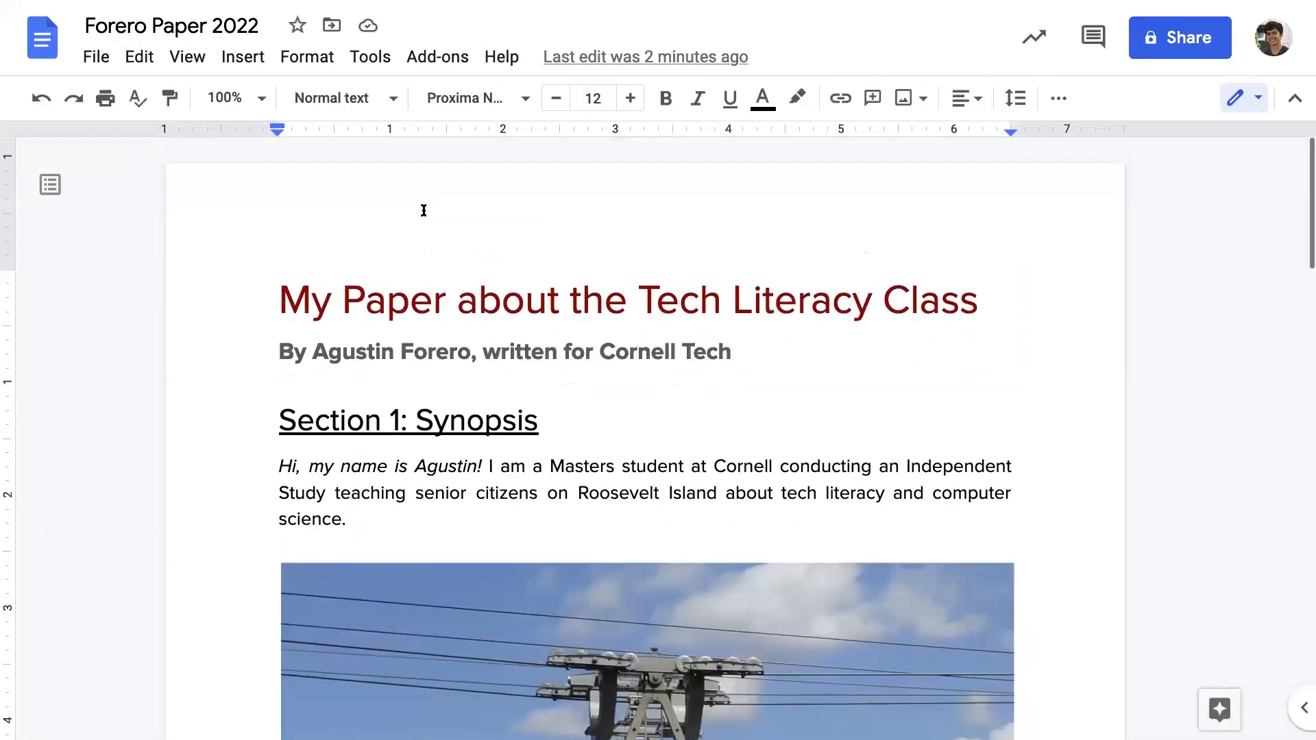
pyautogui.click(105, 68)
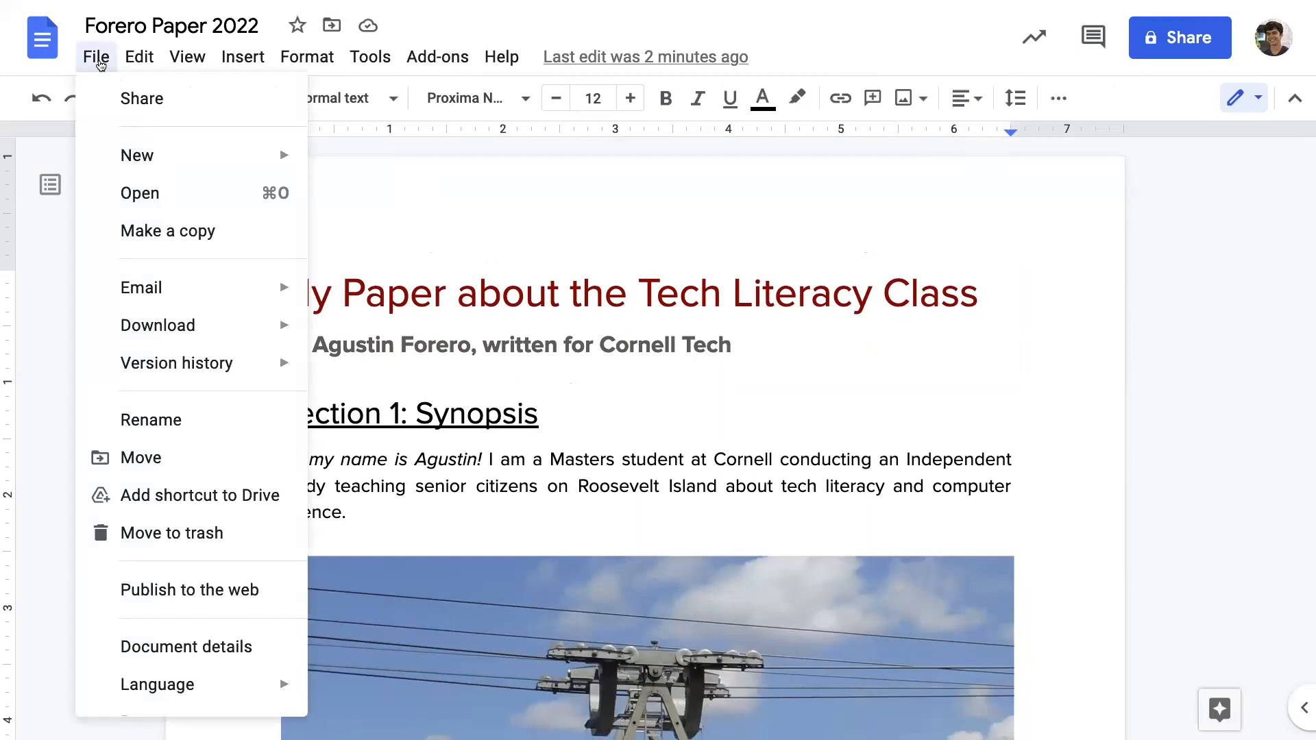
pyautogui.moveTo(188, 326)
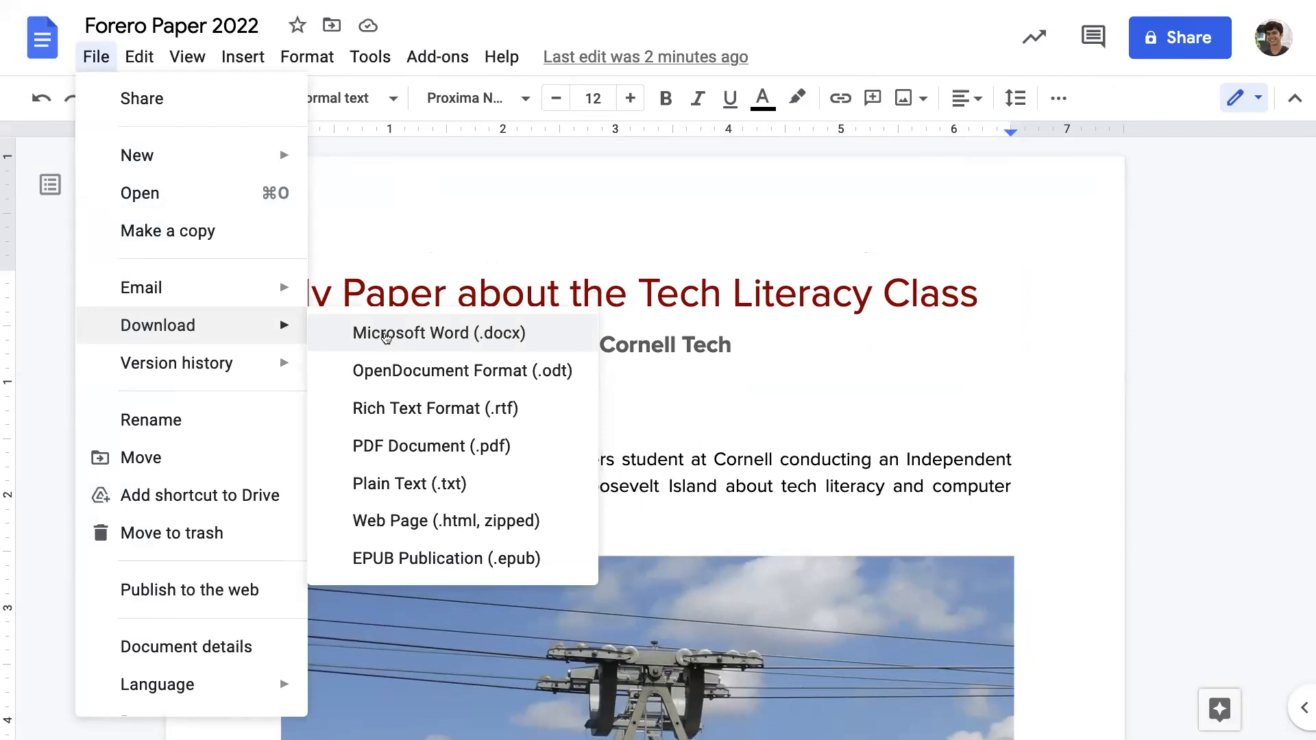
pyautogui.click(453, 449)
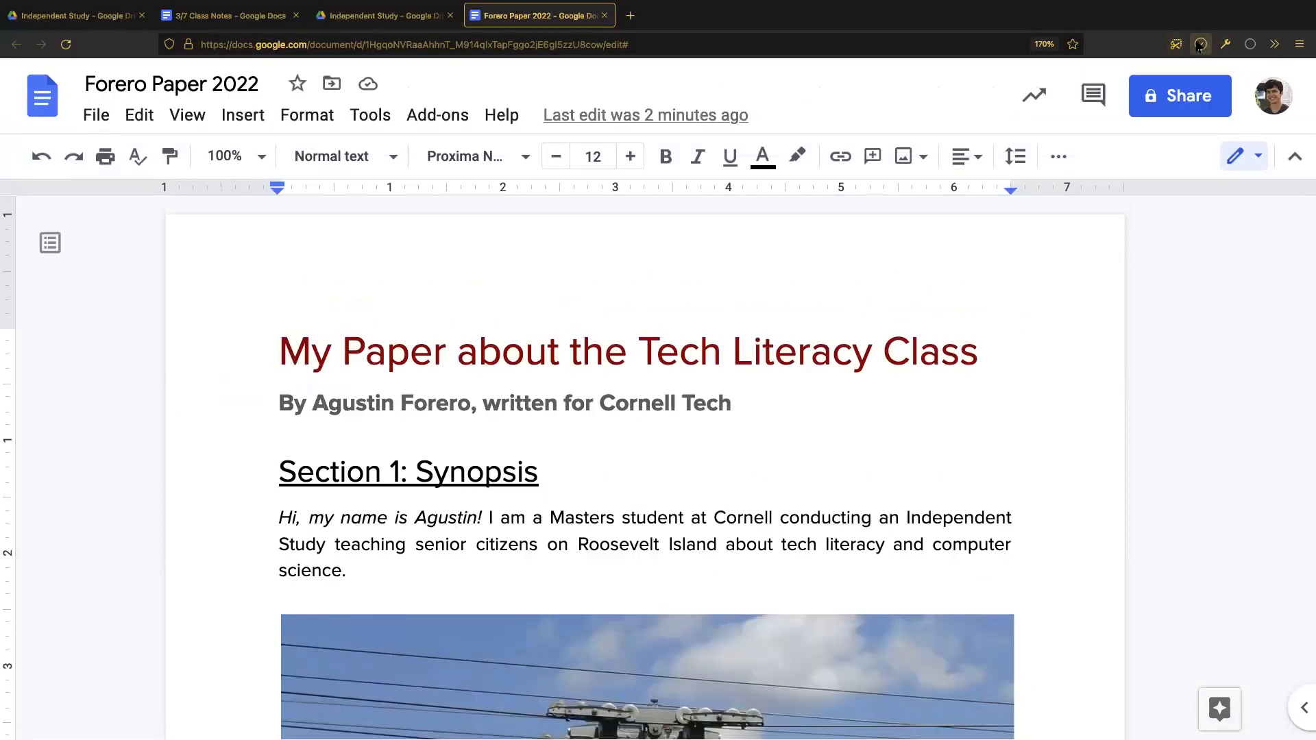
# Step: Open the downloaded PDF of the paper and look through its pages
pyautogui.click(1200, 44)
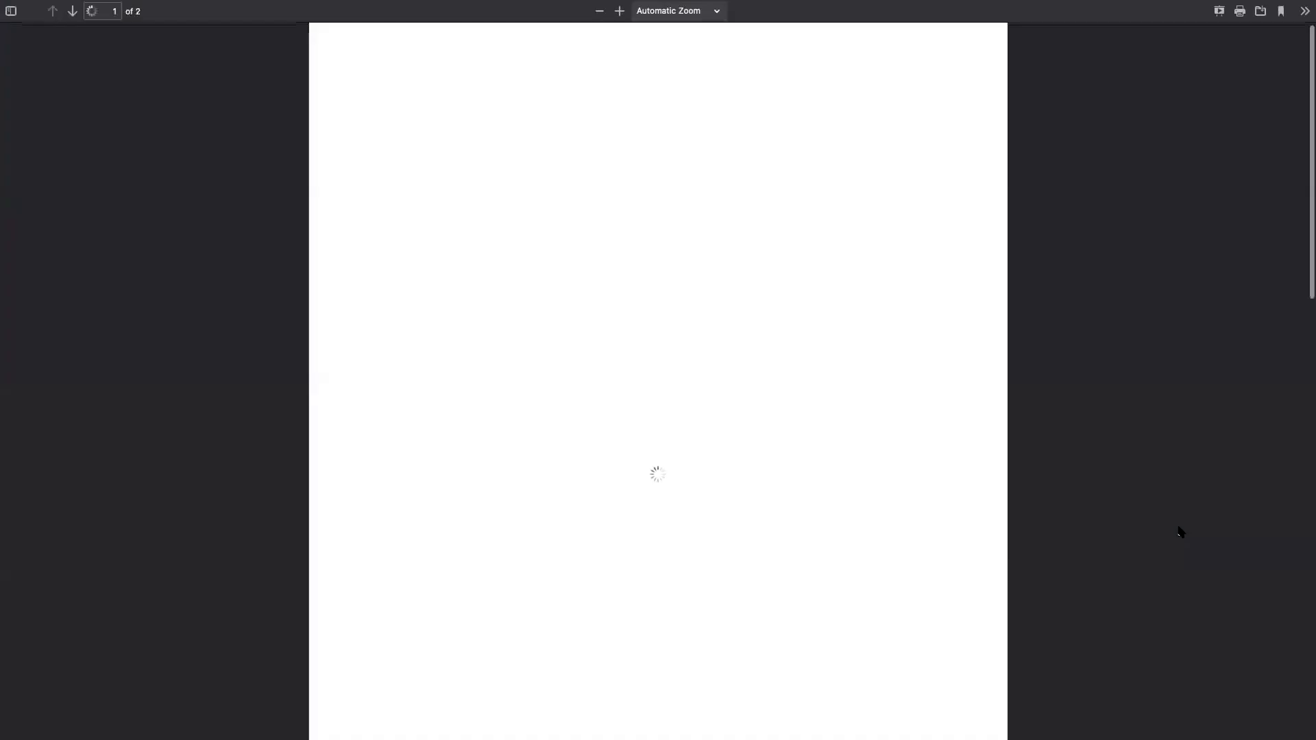
pyautogui.scroll(-10, 958, 447)
pyautogui.scroll(8, 958, 447)
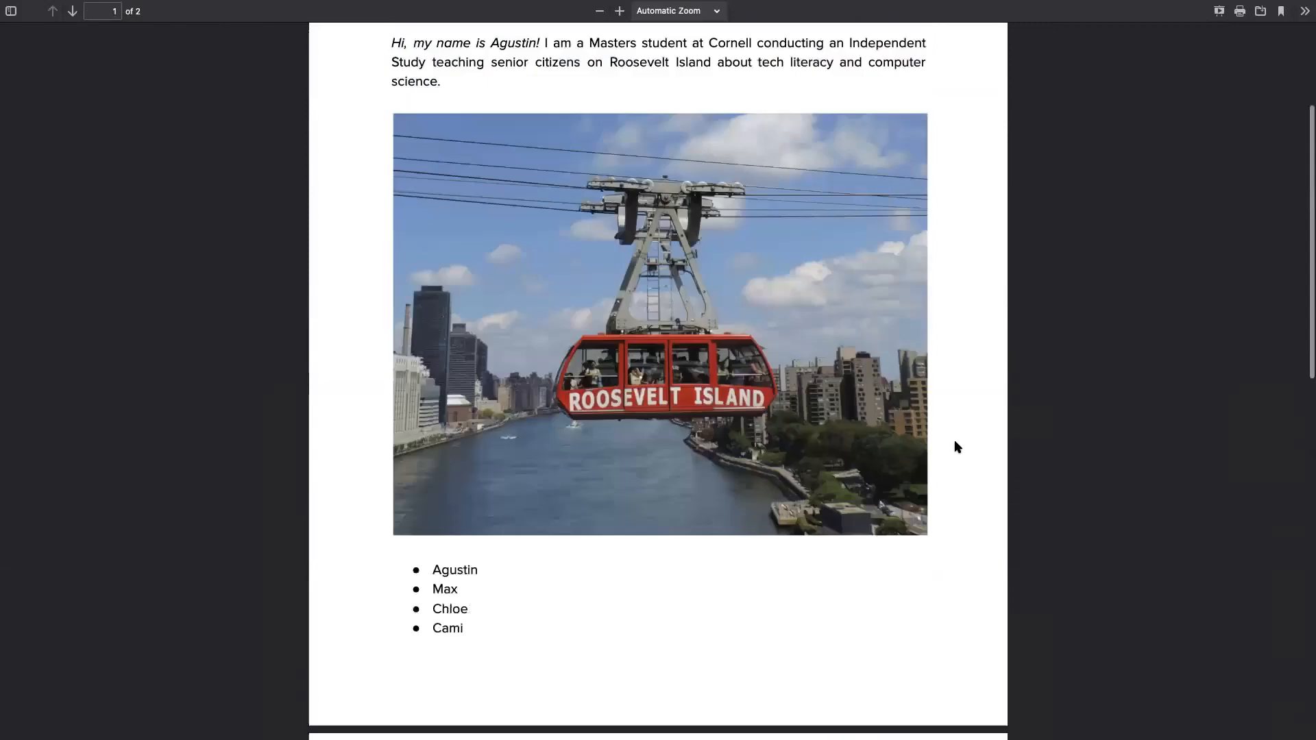
pyautogui.scroll(3, 958, 447)
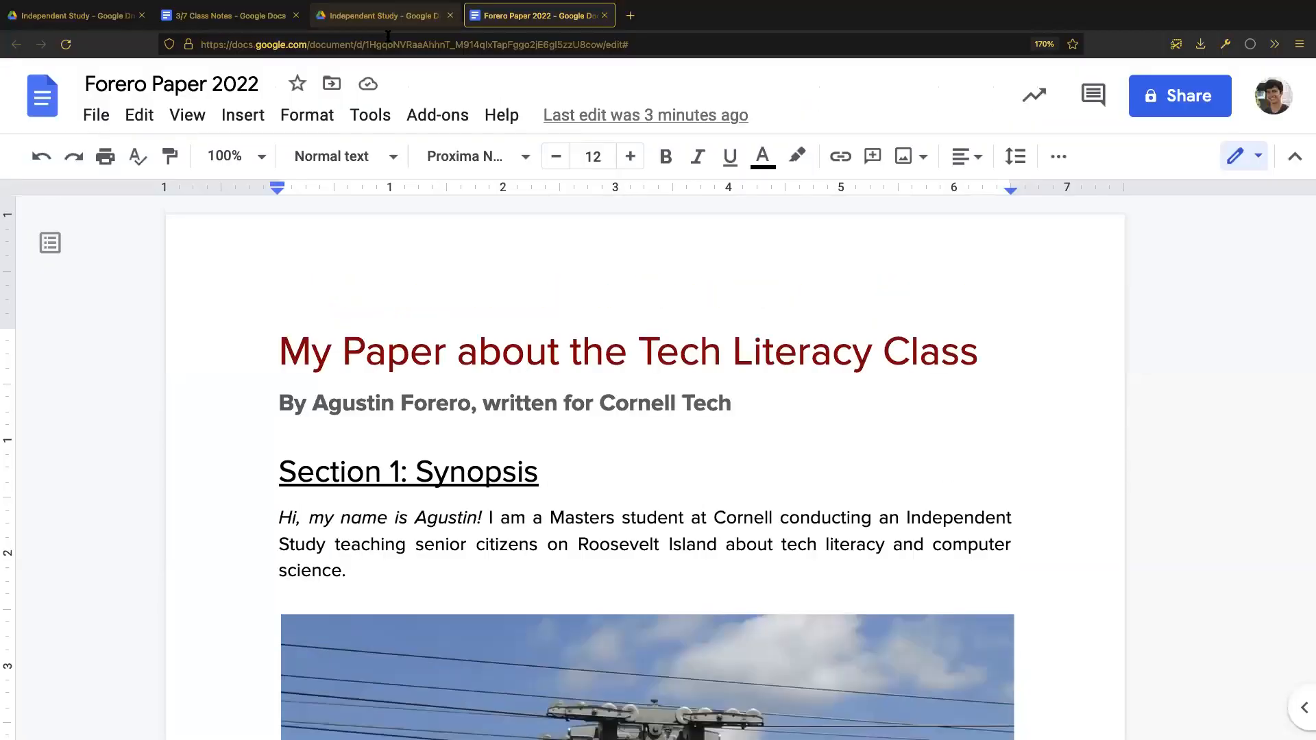
# Step: Switch to the Independent Study folder in Google Drive and create another new Google file there
pyautogui.click(379, 24)
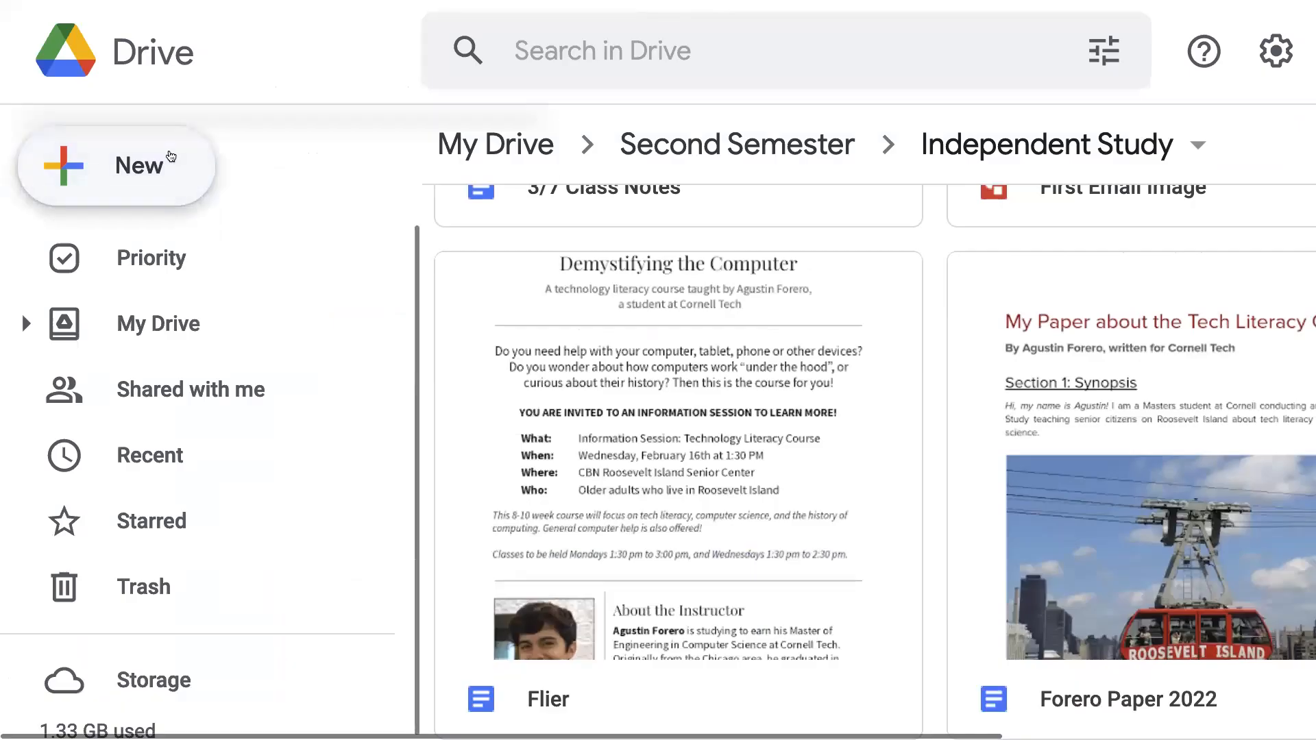
pyautogui.click(171, 213)
pyautogui.click(210, 493)
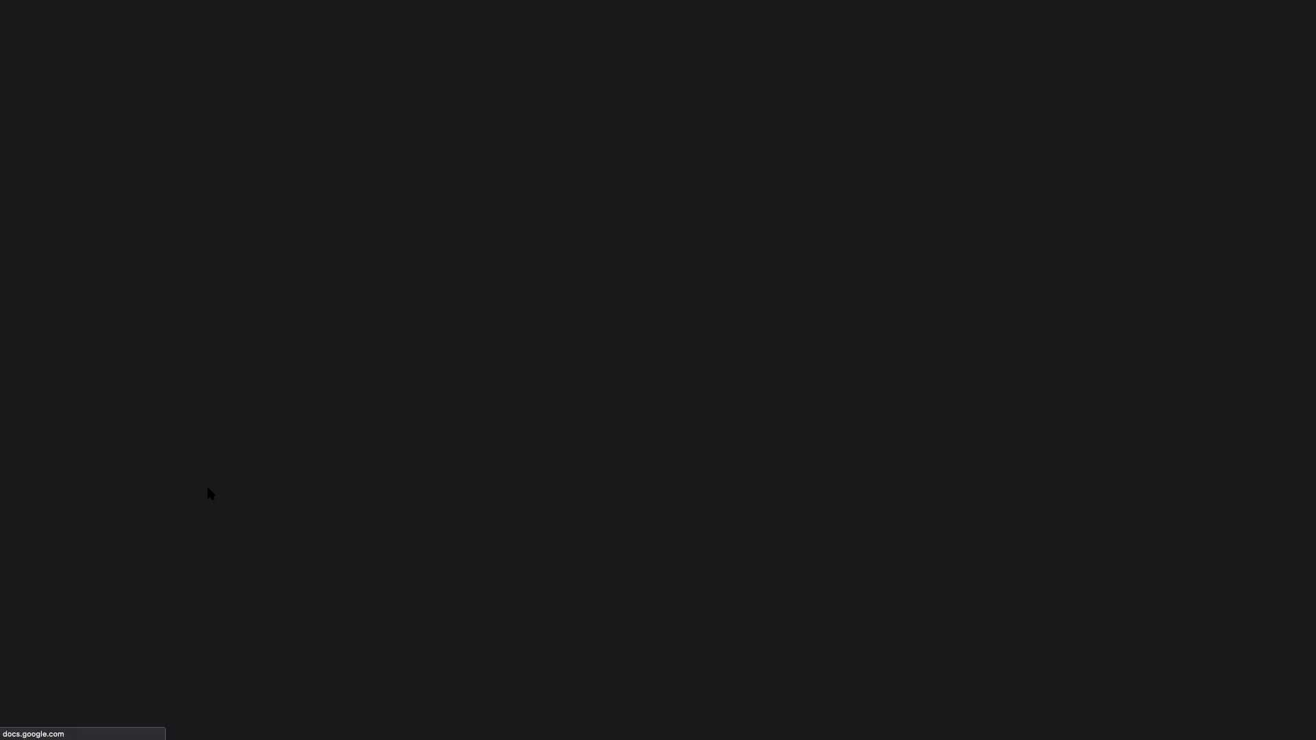